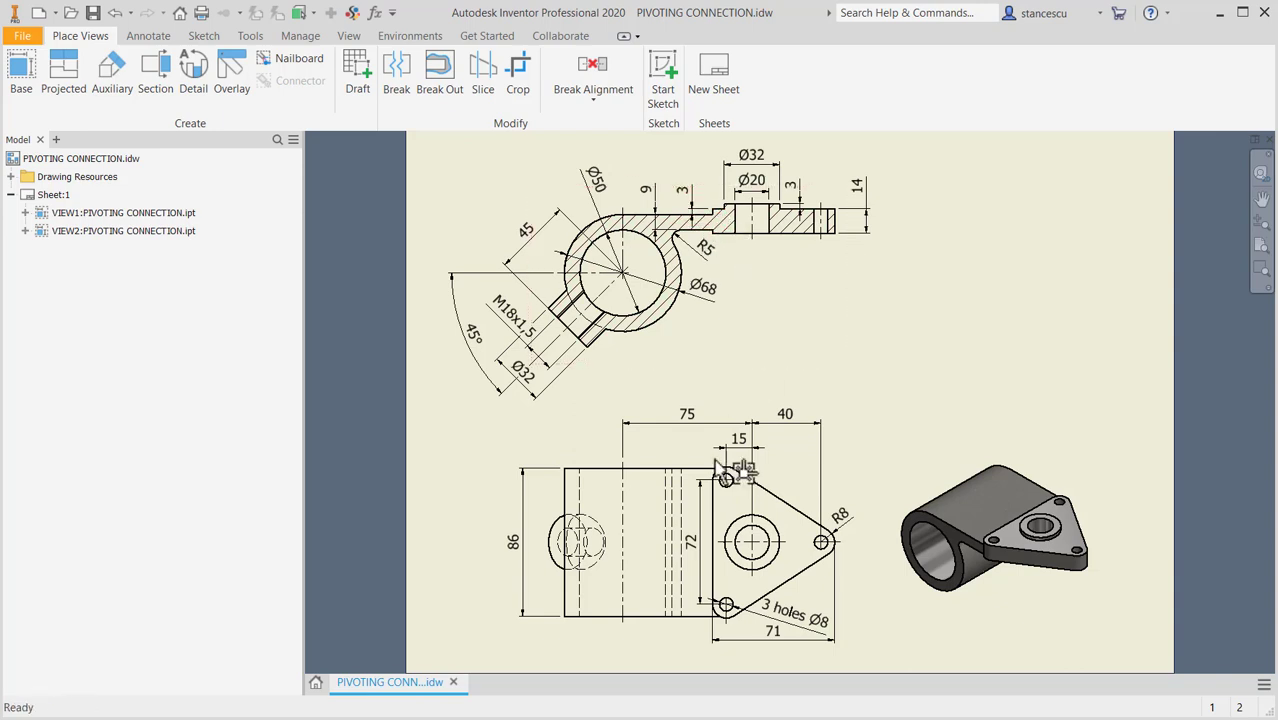
Examine the isometric view in the drawing, especially where the arm joins the triangular flange, and return to the full sheet
scroll(997, 556, "down", 5)
scroll(967, 513, "up", 5)
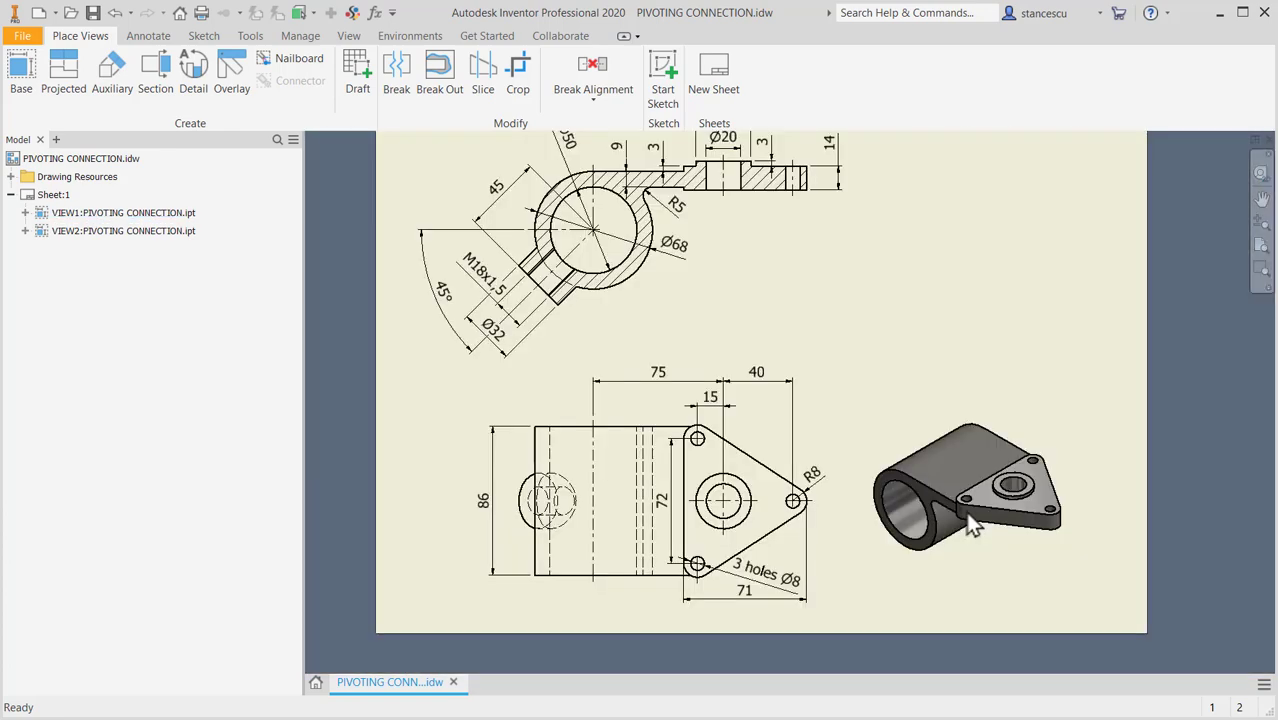
scroll(945, 545, "down", 2)
scroll(980, 470, "down", 3)
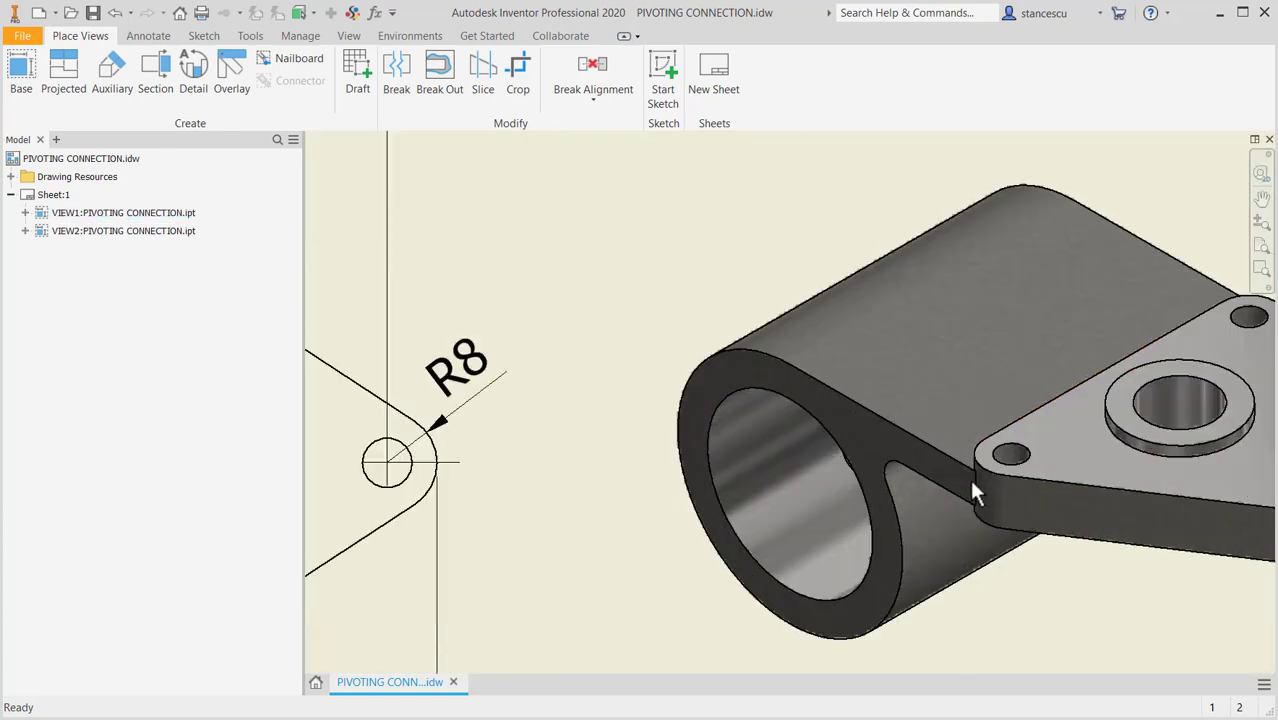
scroll(970, 476, "down", 2)
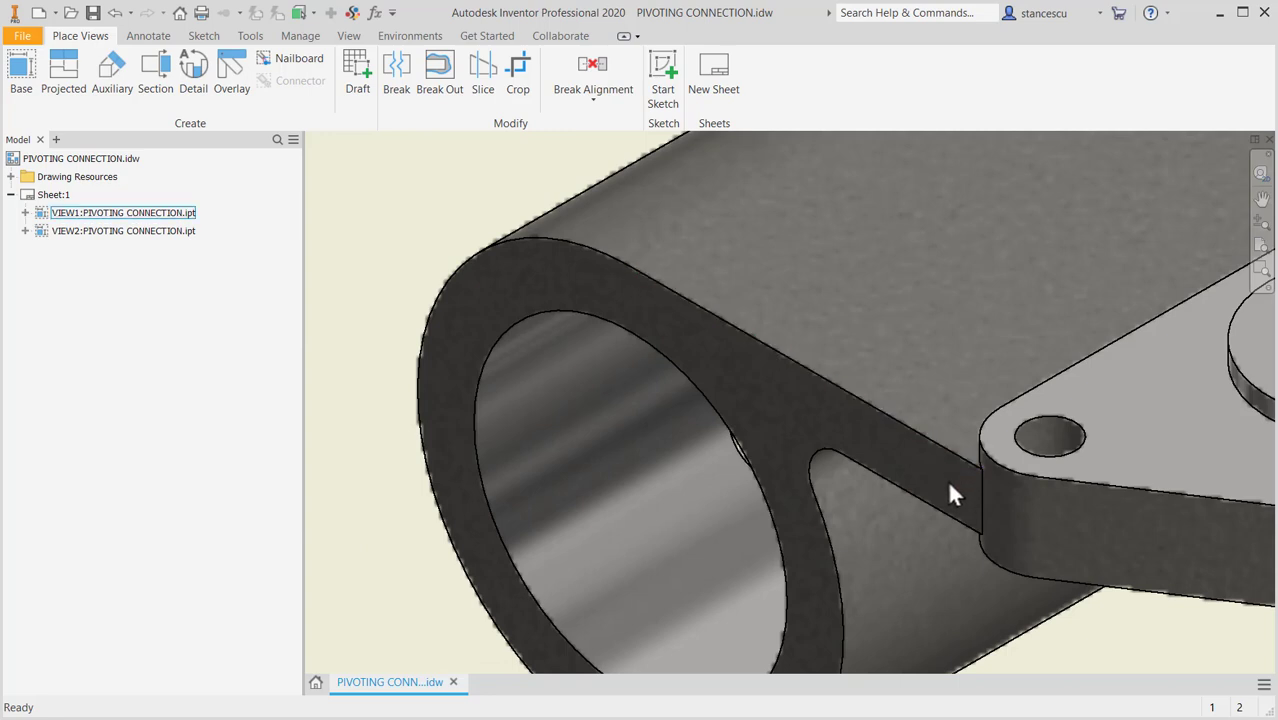
scroll(945, 480, "up", 3)
scroll(940, 478, "up", 2)
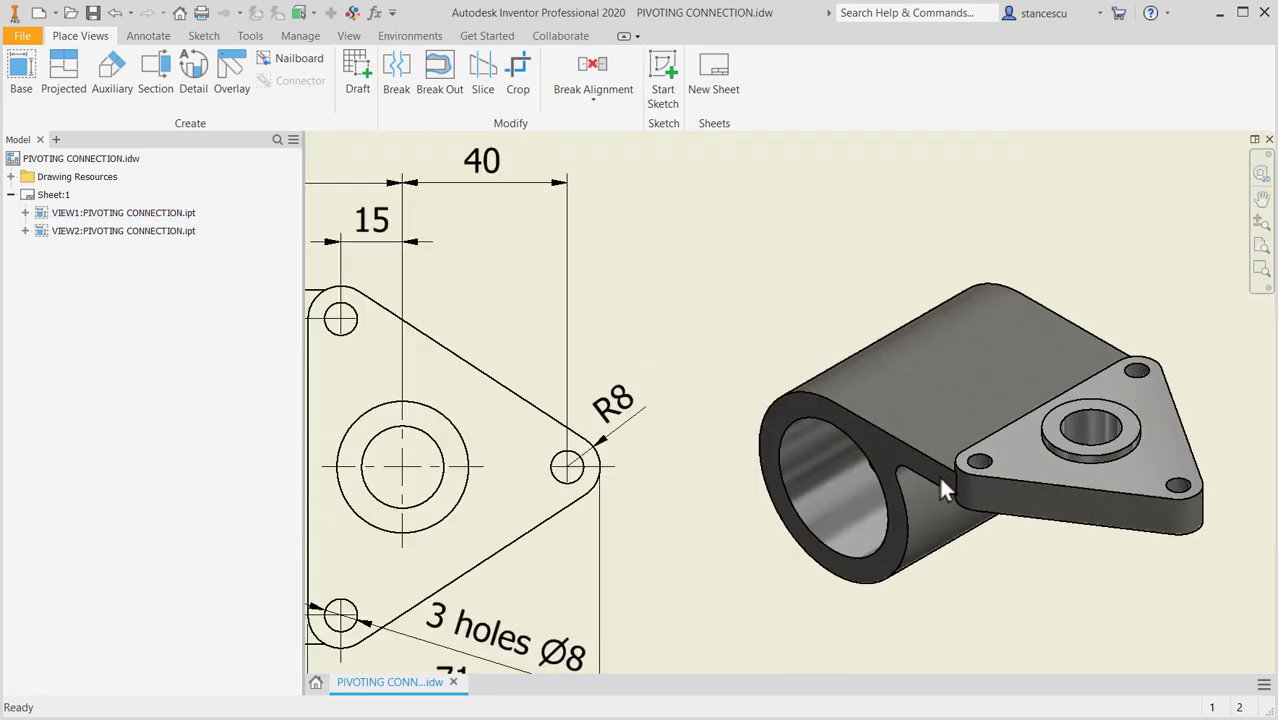
left_click(702, 310)
key("Home")
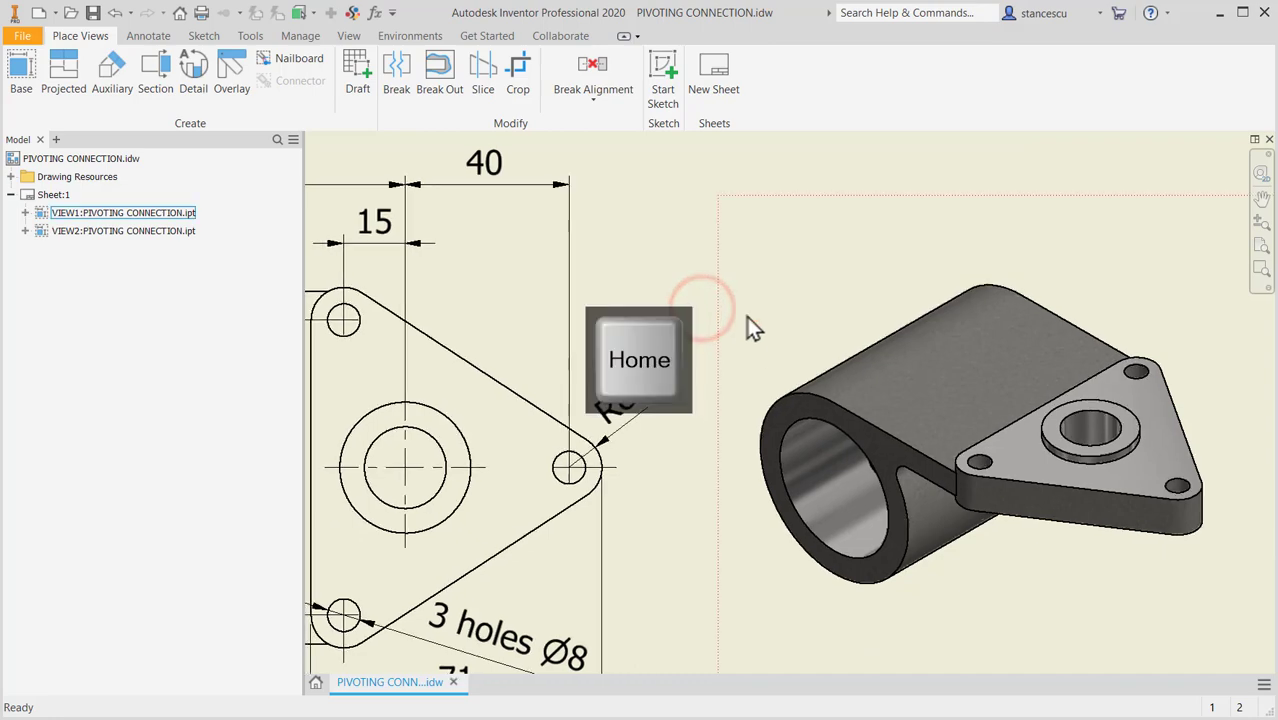
Create a new part from the metric Standard (mm).ipt template and start a 2D sketch on the front XY plane
left_click(38, 13)
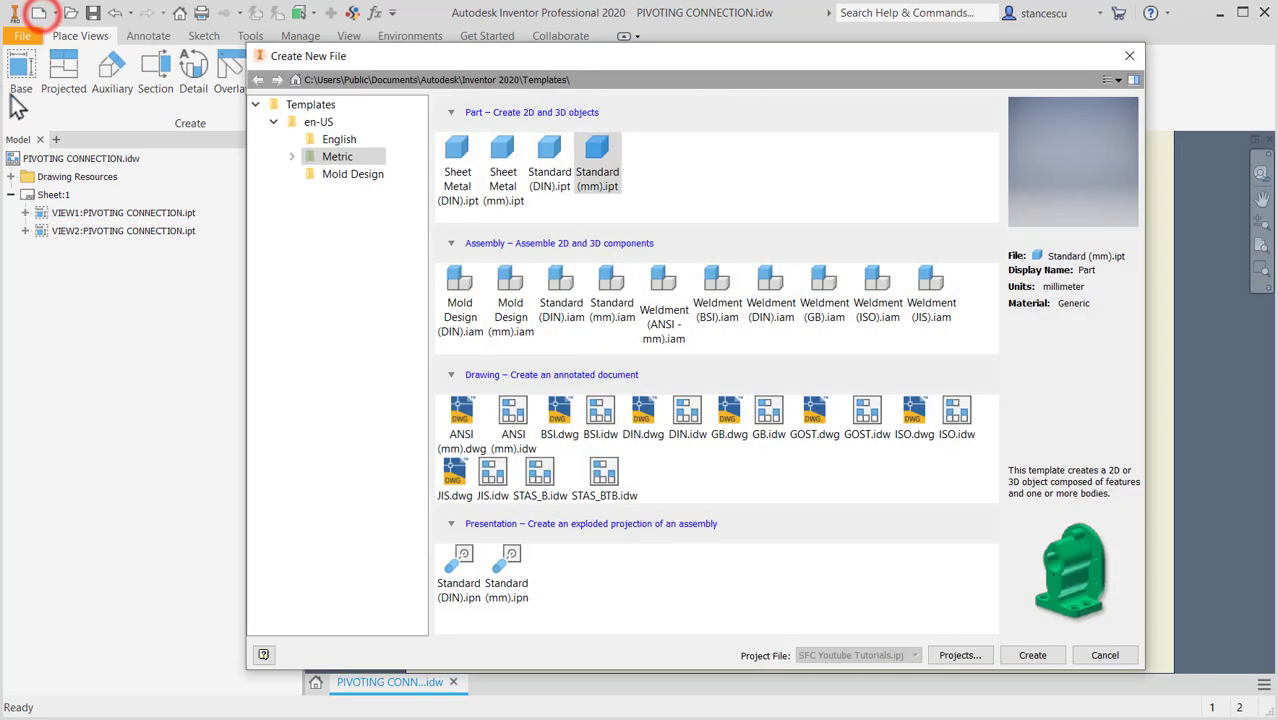
double_click(586, 158)
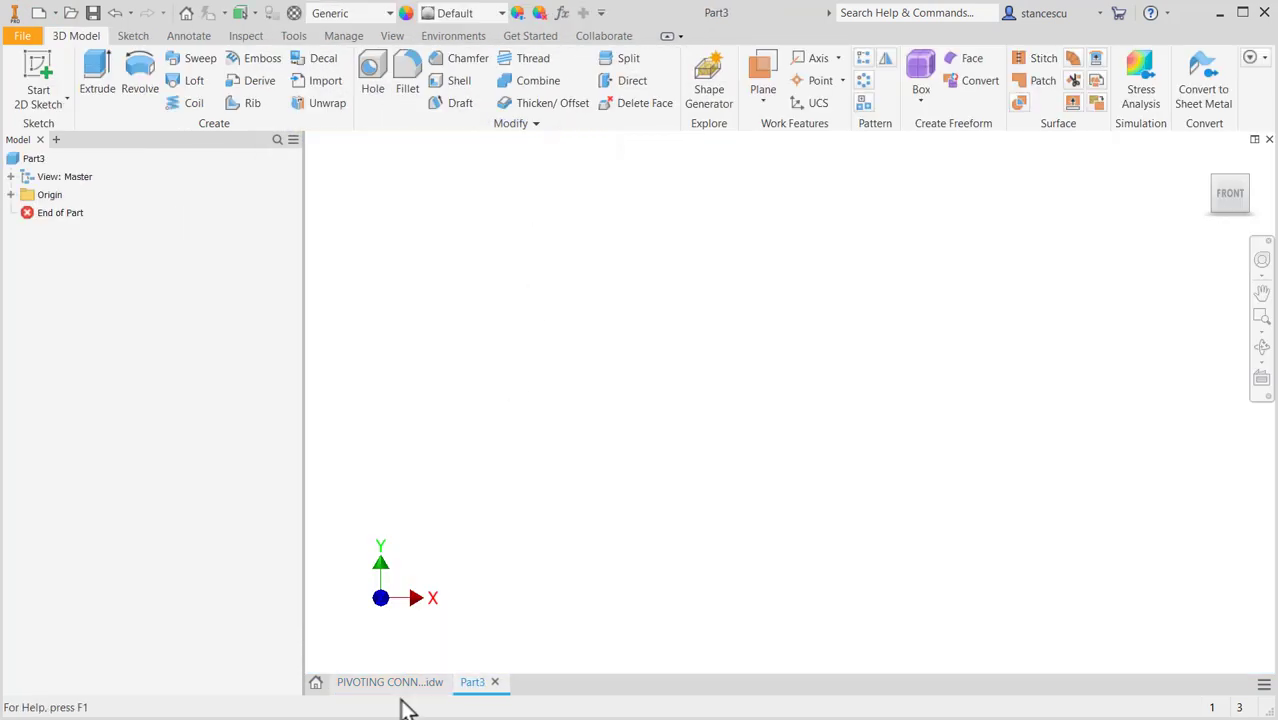
left_click(38, 68)
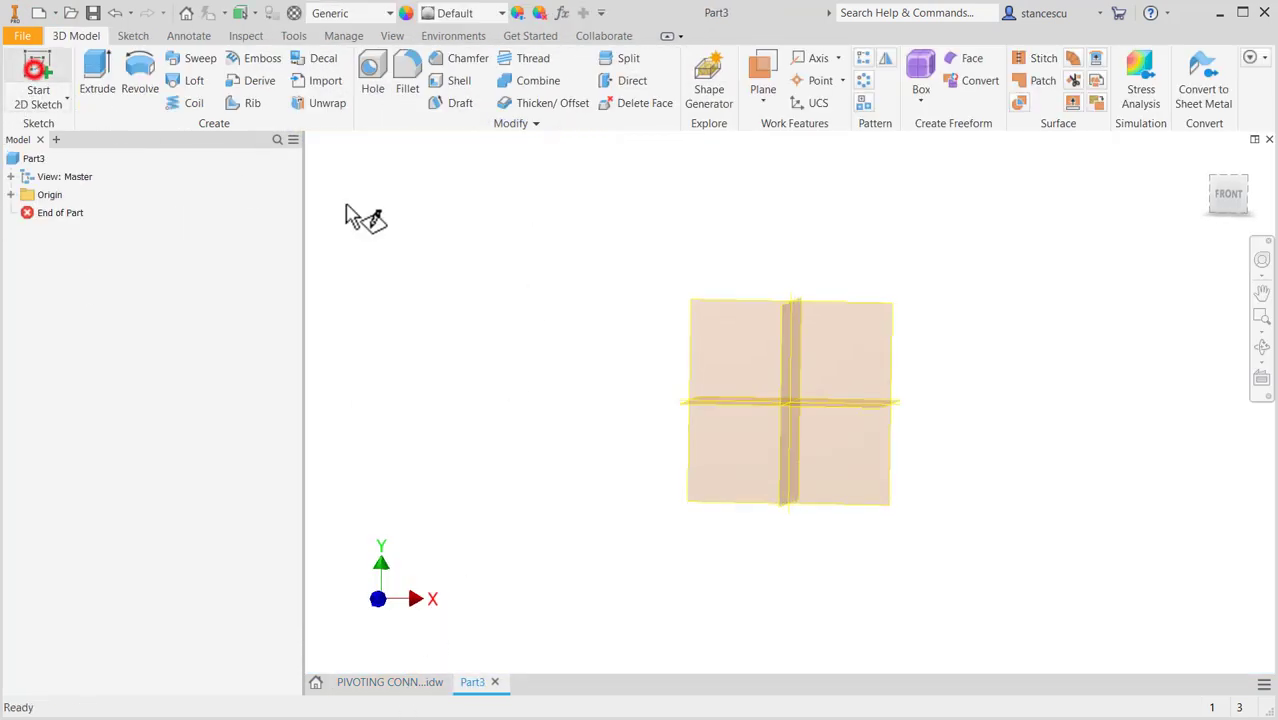
left_click(728, 246)
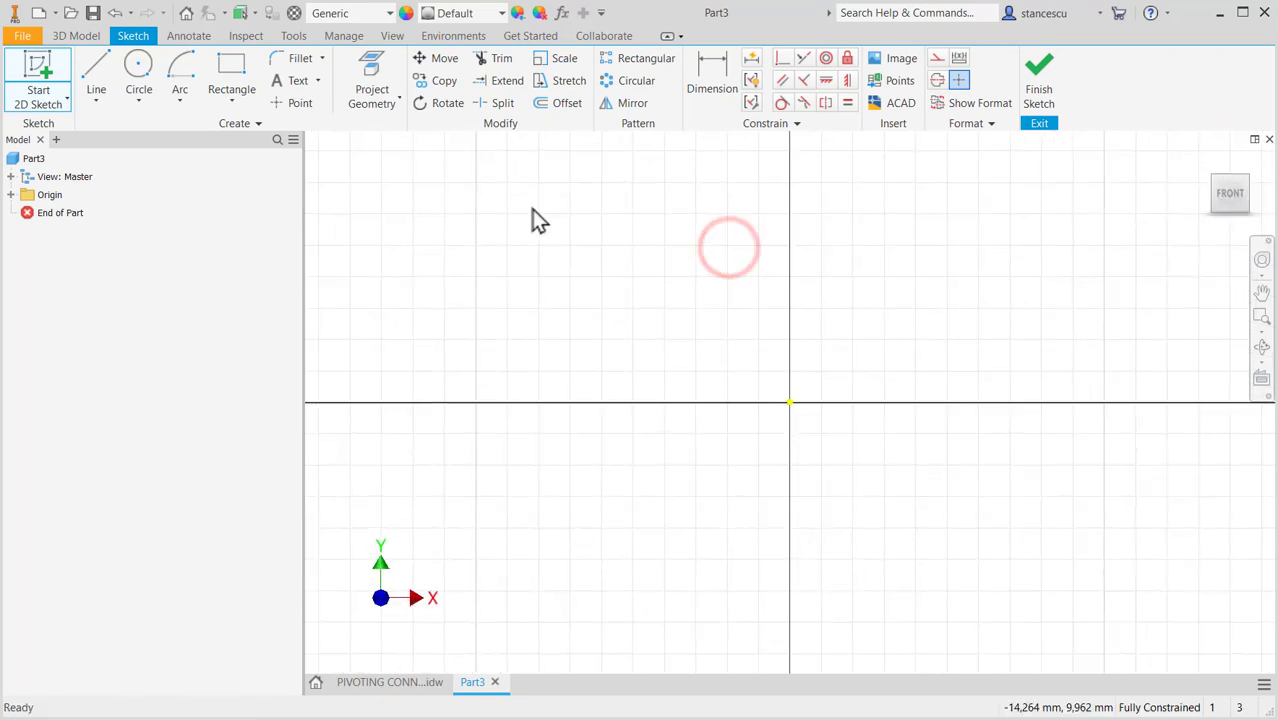
Draw two concentric circles centred on the origin, the outer one with a radius of about 10.8 mm
left_click(137, 66)
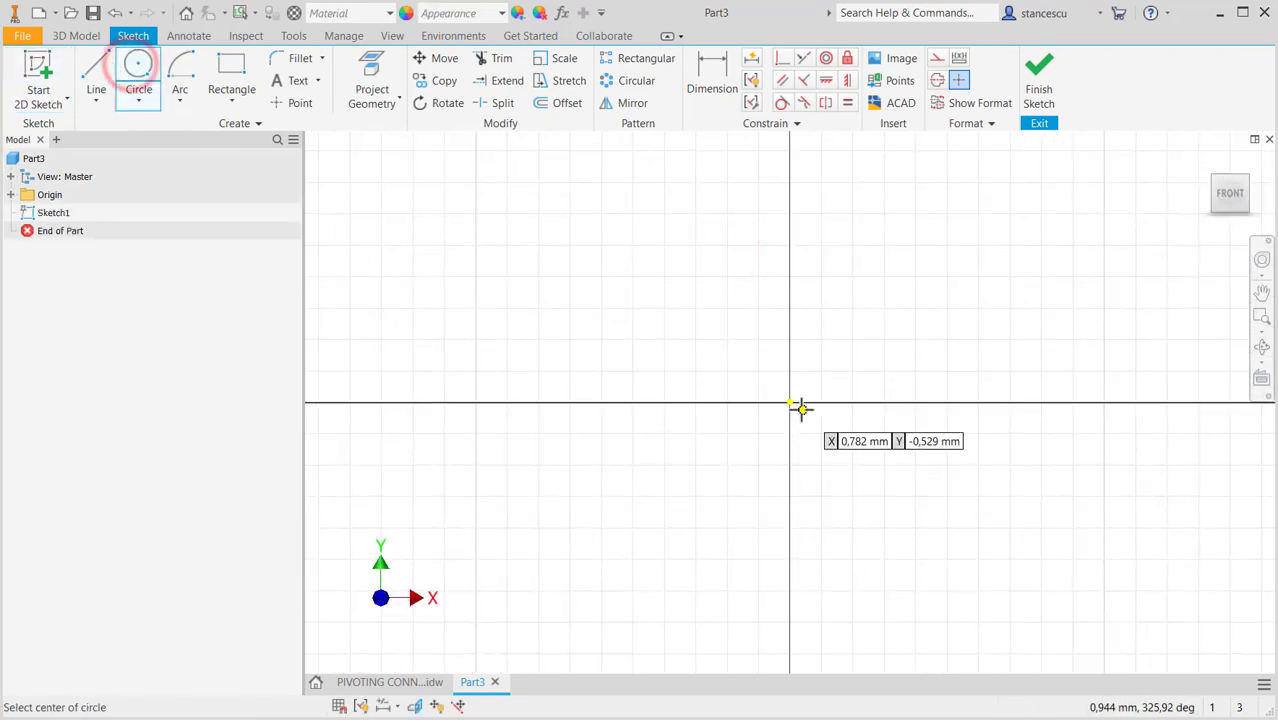
left_click(790, 402)
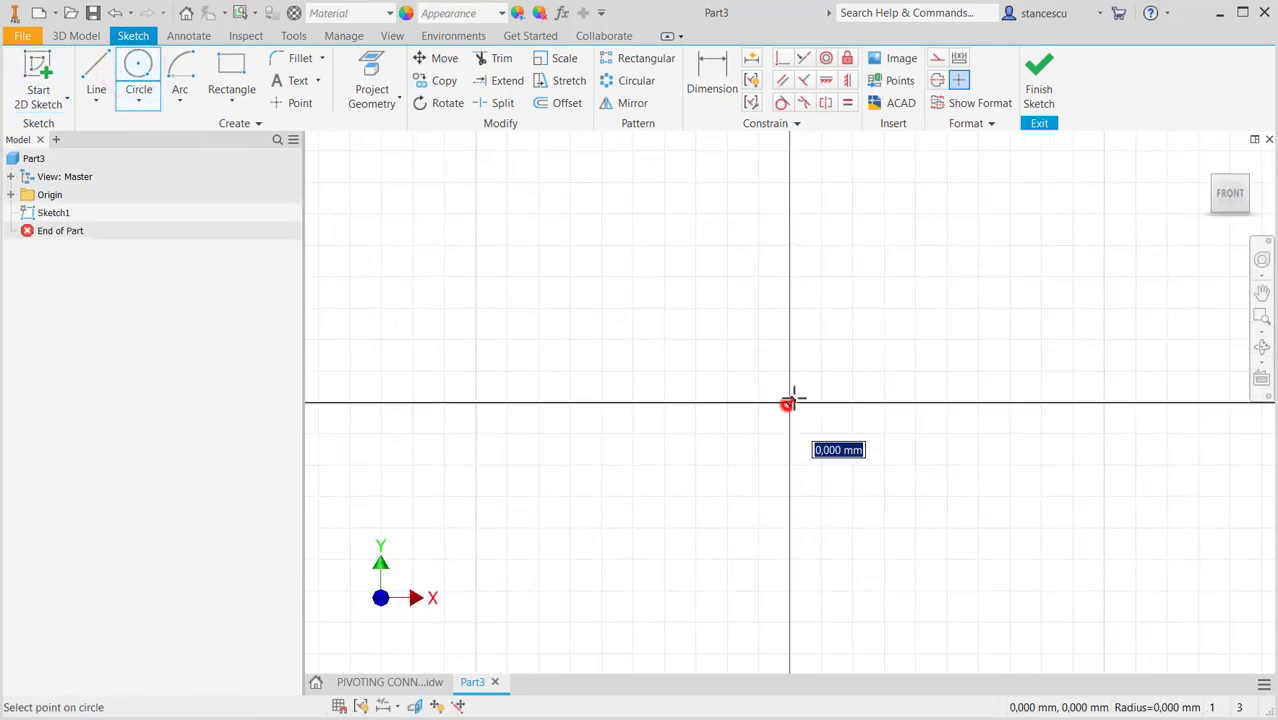
left_click(890, 324)
left_click(790, 402)
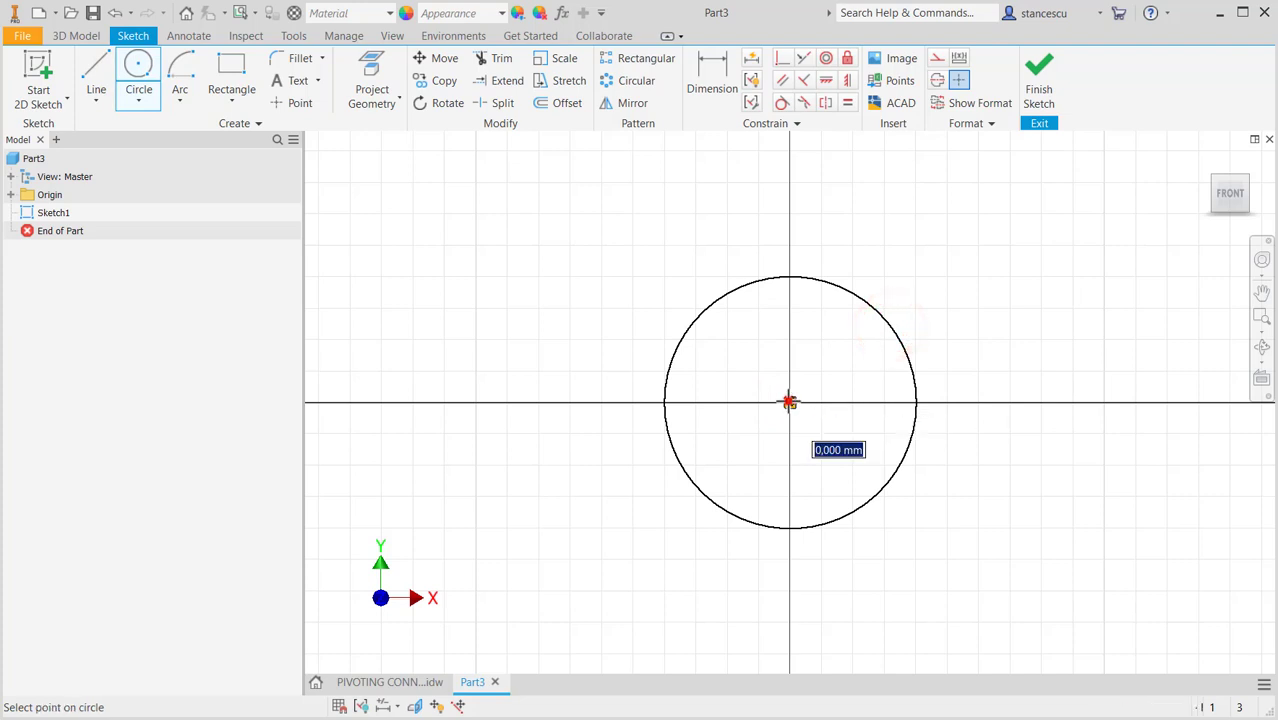
left_click(916, 289)
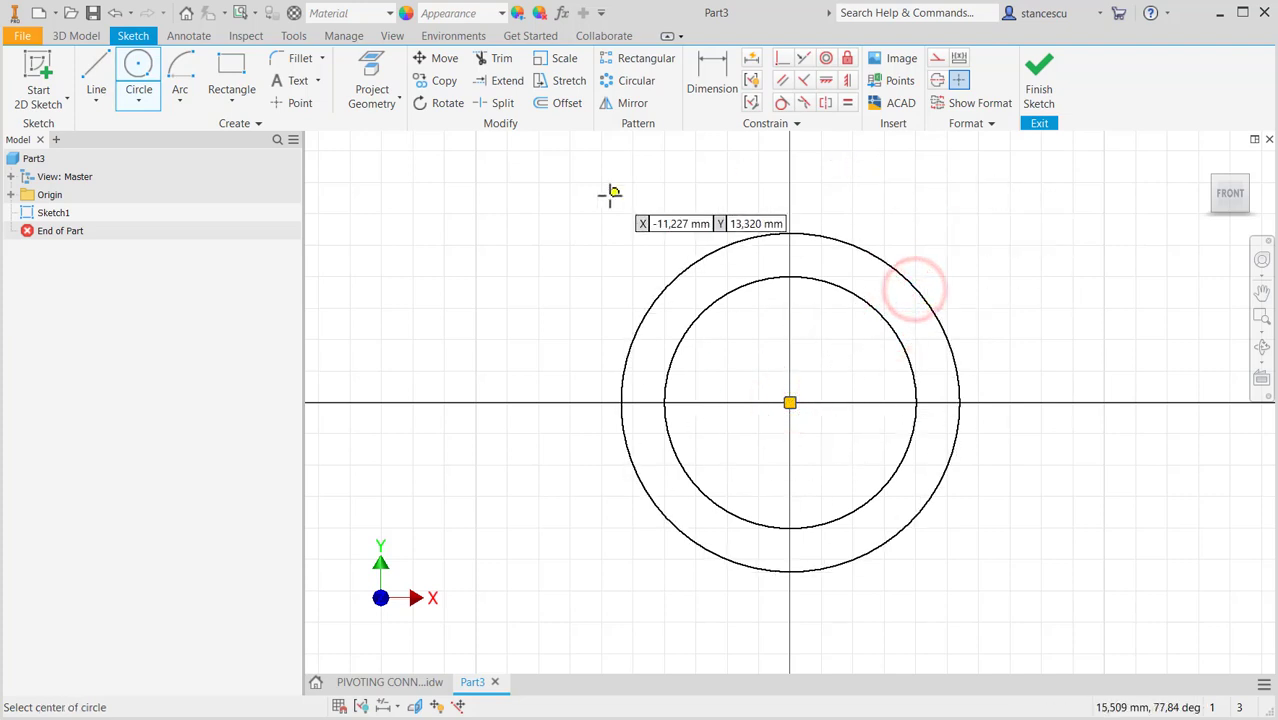
Draw connected lines from the outer circle's top point: about 11.5 mm horizontally outward, 2.8 mm down, and 4.3 mm back to the circle
left_click(97, 58)
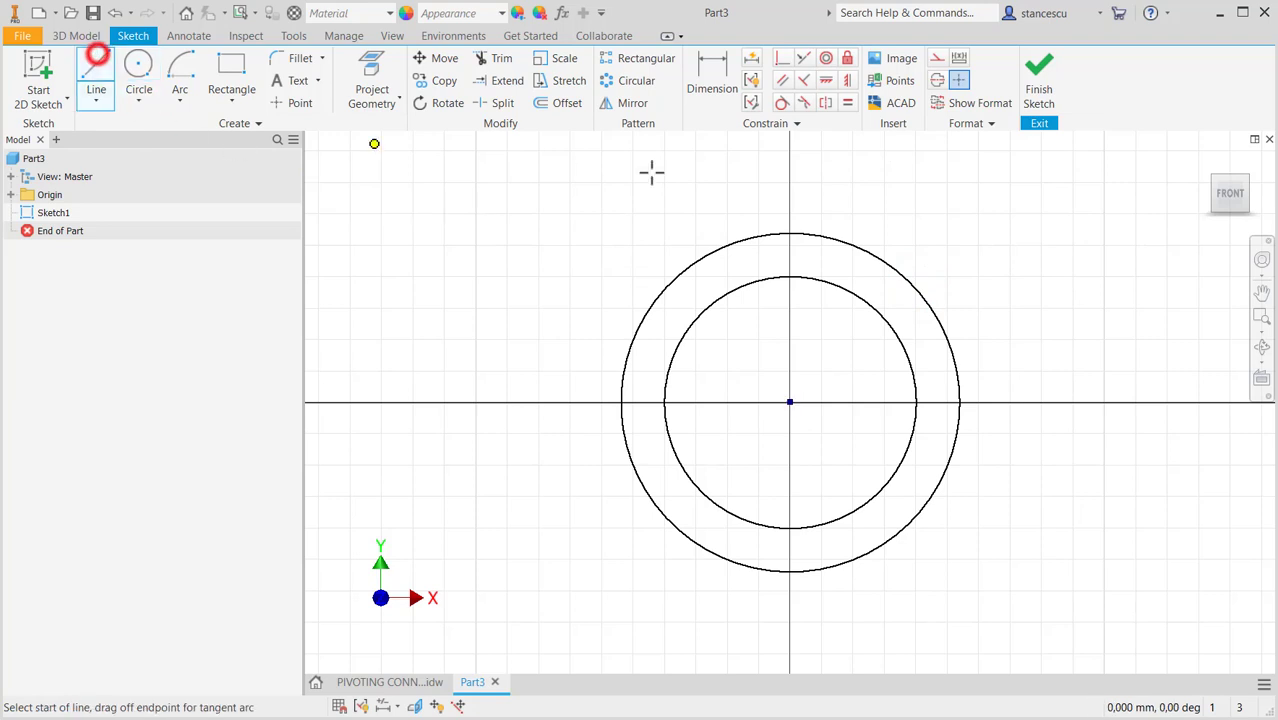
left_click(790, 232)
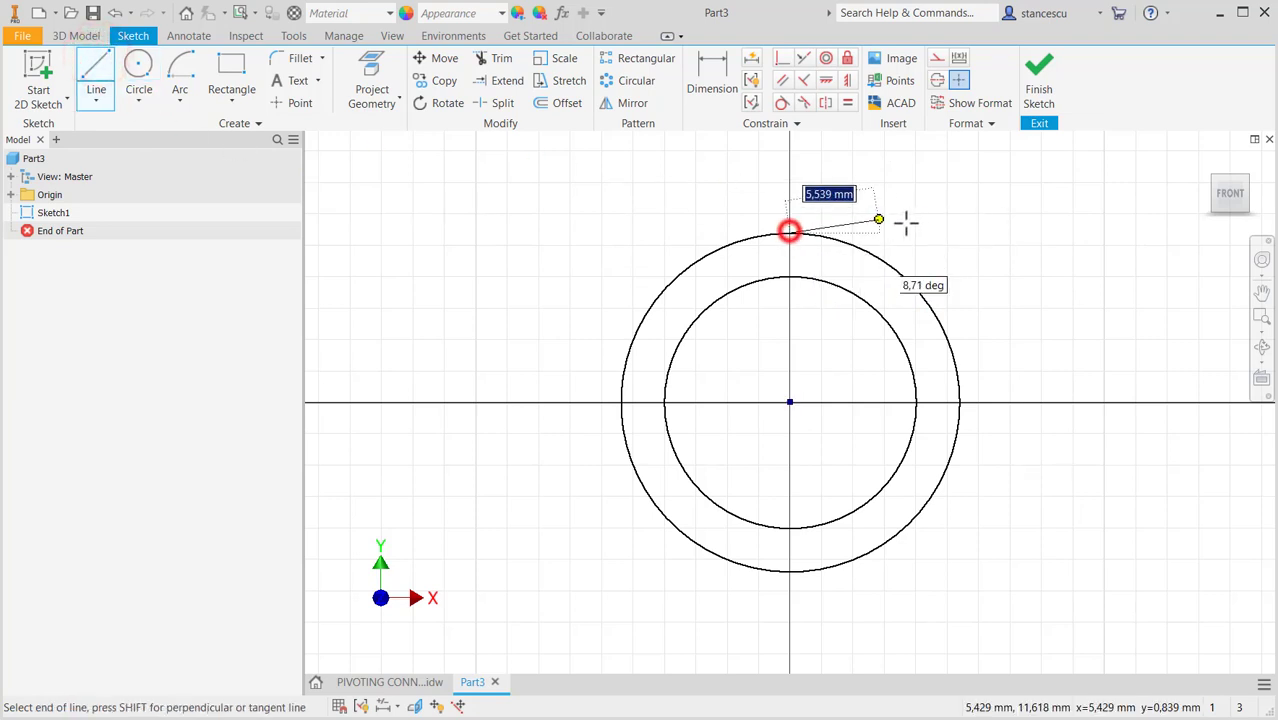
left_click(970, 232)
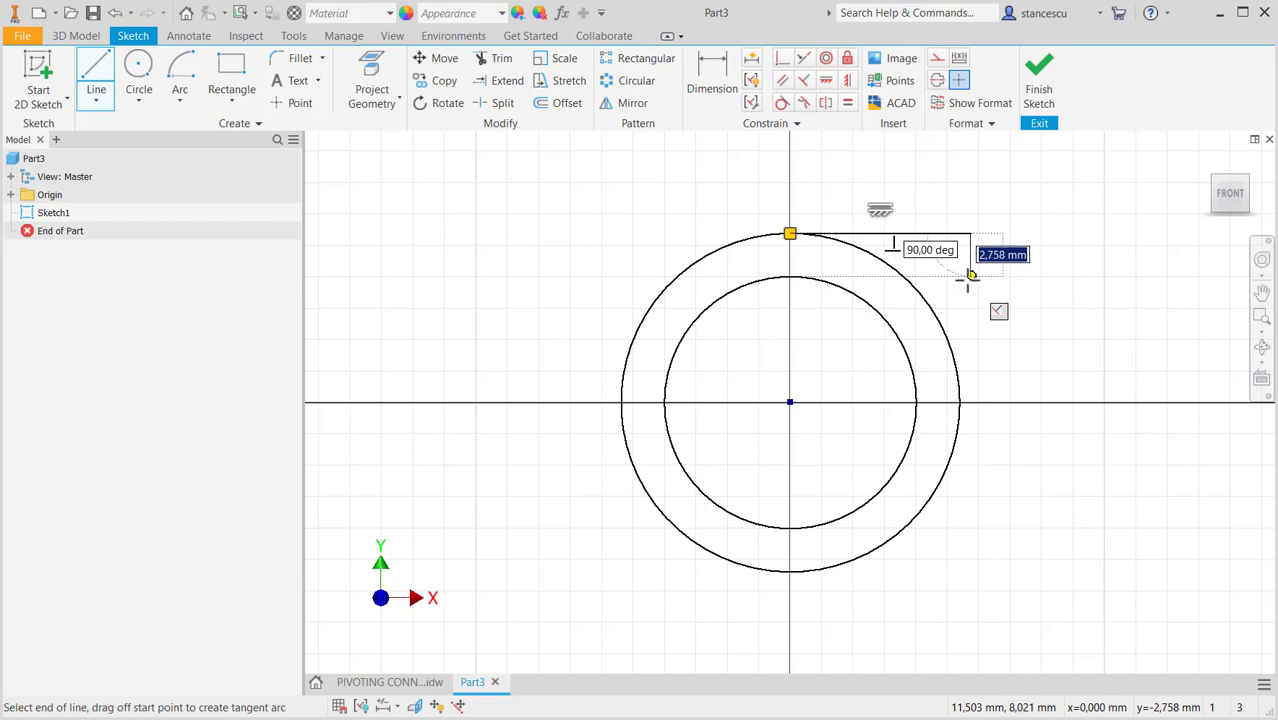
left_click(970, 276)
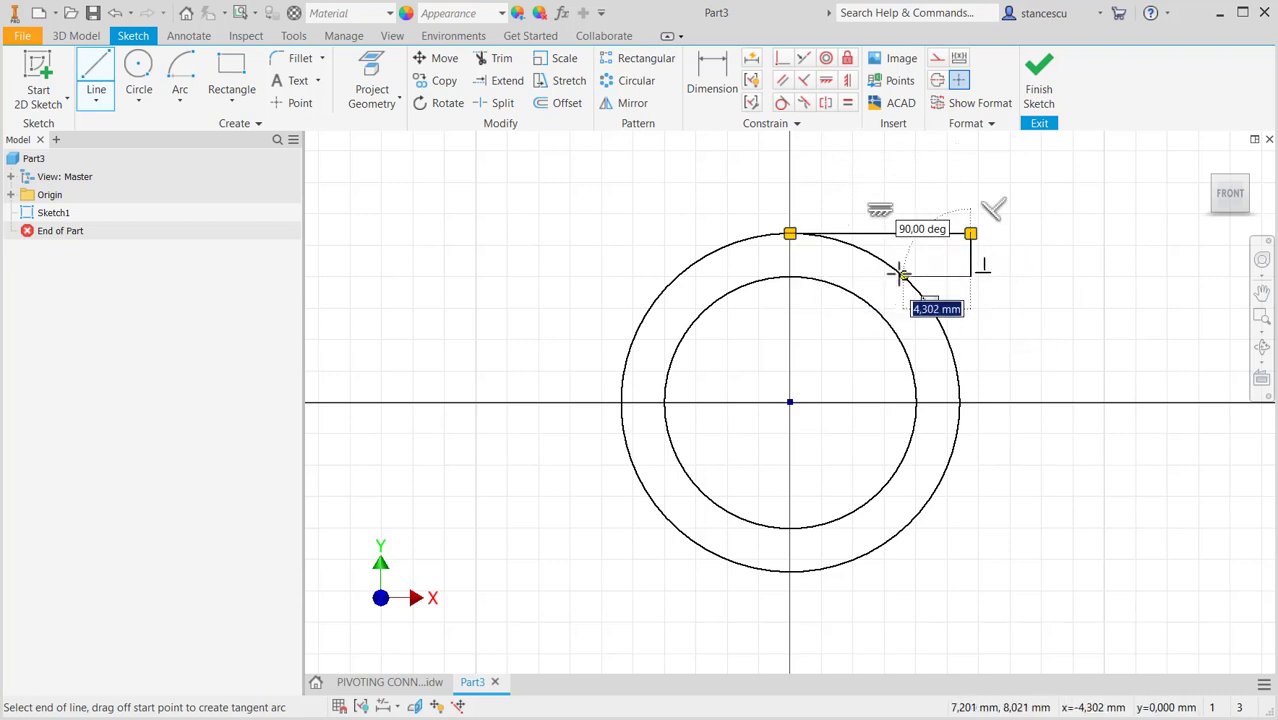
double_click(903, 274)
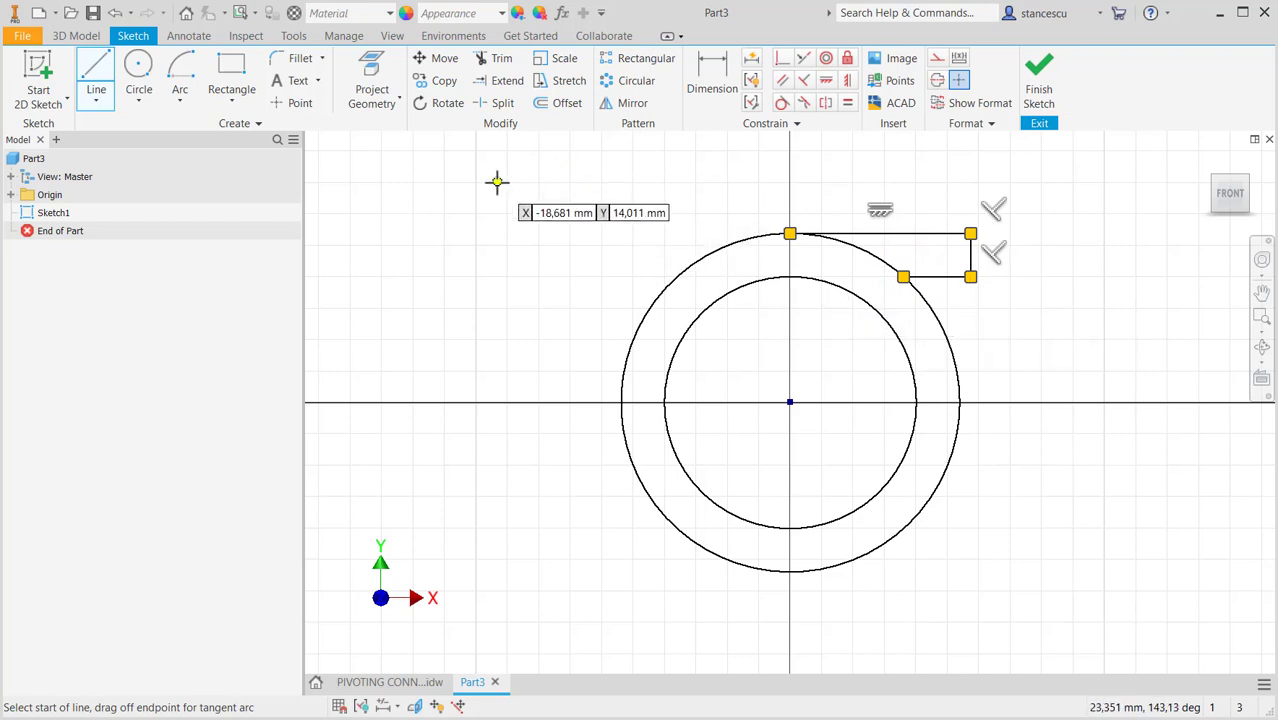
Split the outer circle at the arm lines' endpoints and convert the short arc between them to construction geometry
left_click(508, 104)
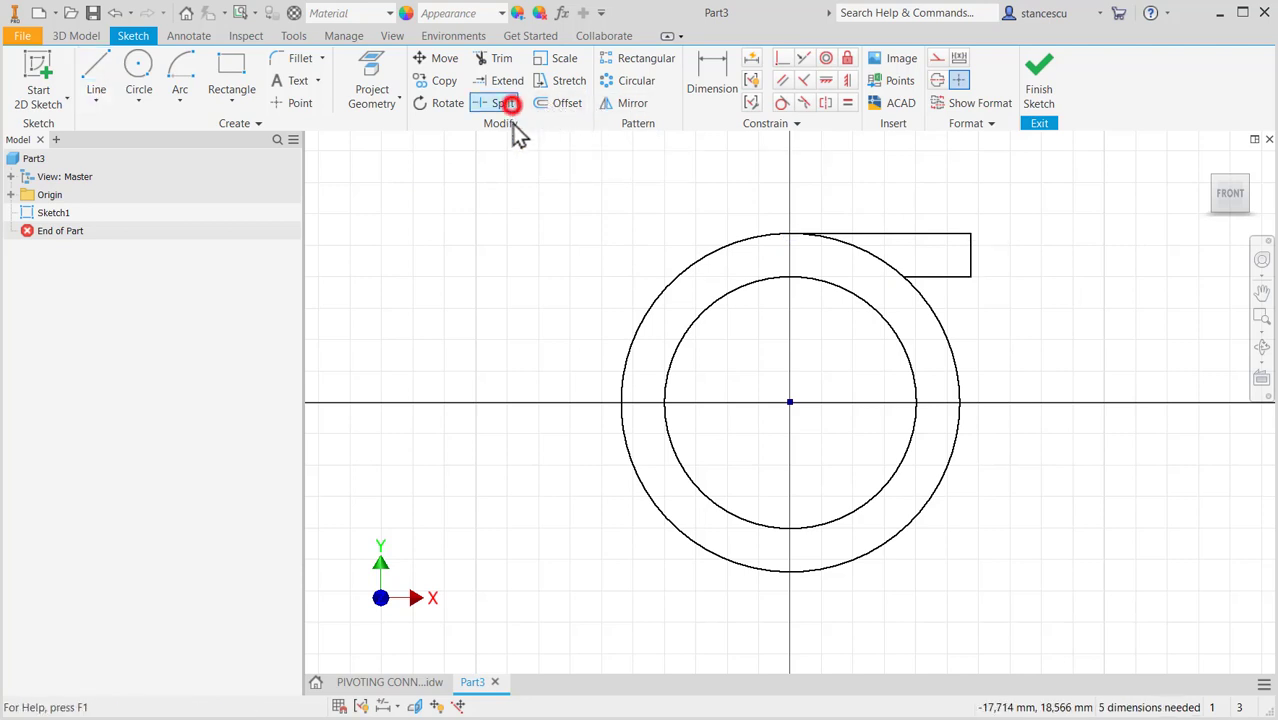
left_click(897, 279)
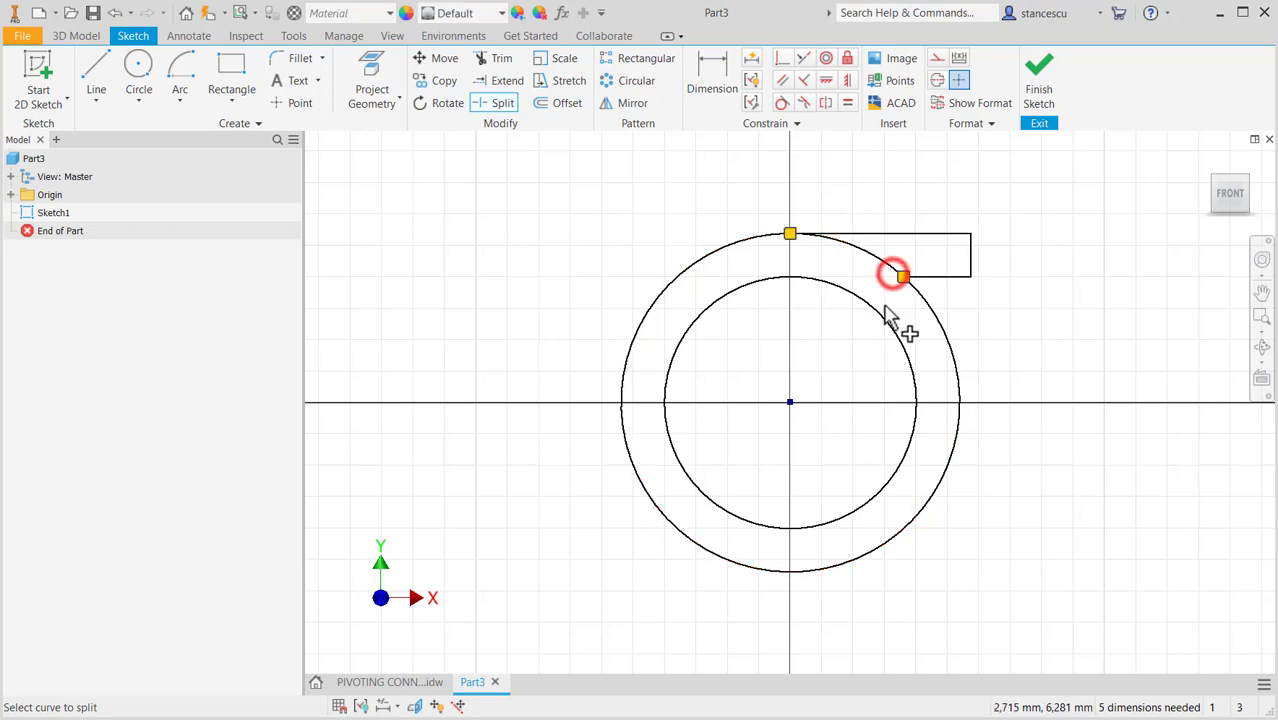
key("Escape")
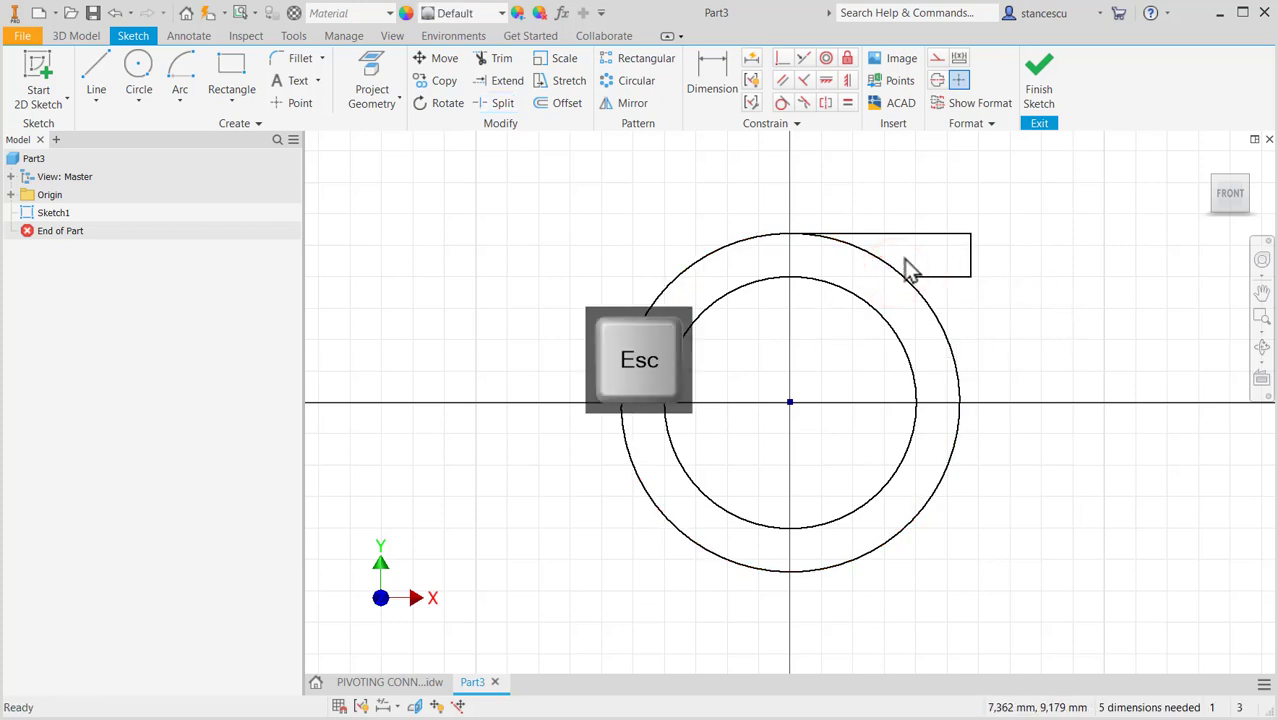
left_click(893, 262)
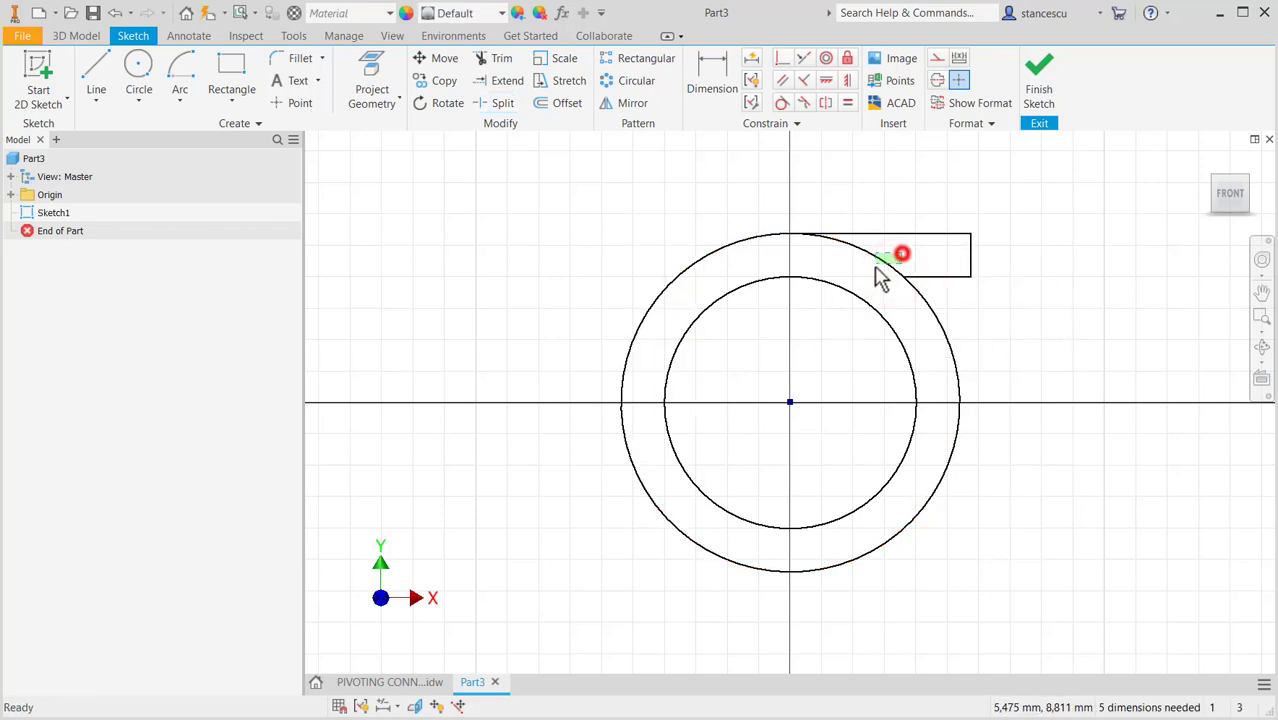
left_click(937, 58)
left_click(1046, 208)
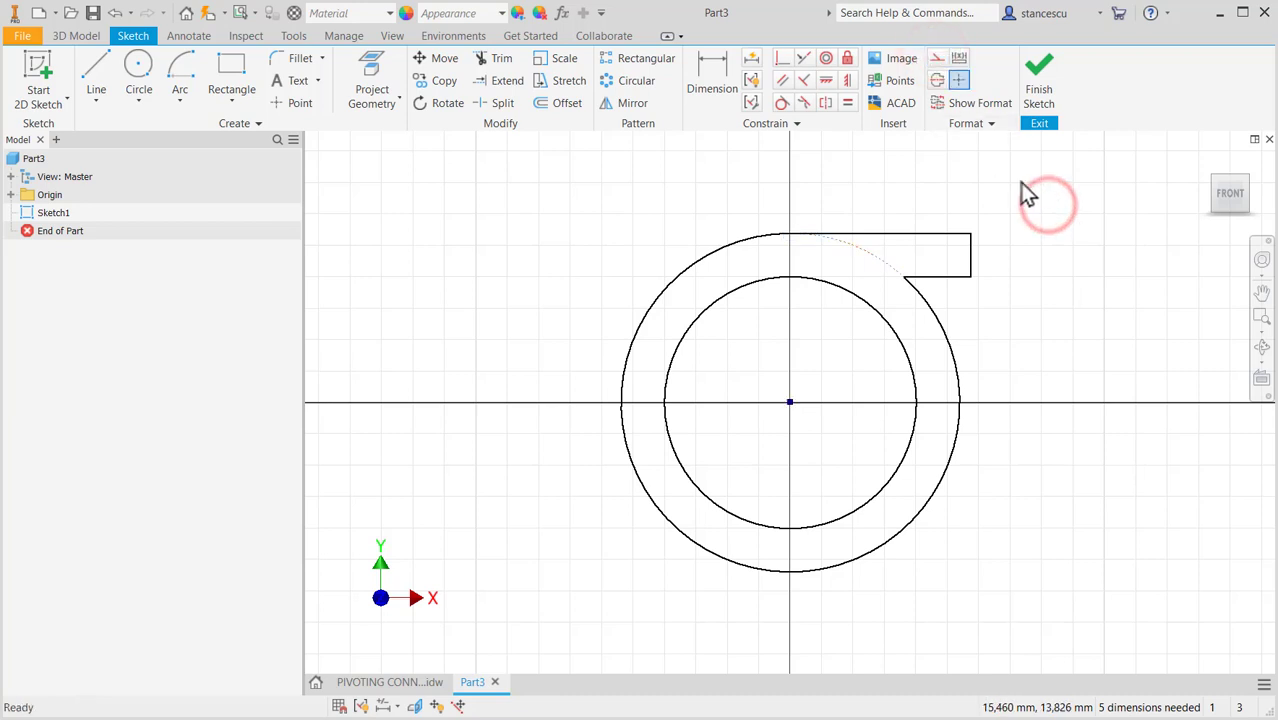
Examine the flange and hole position dimensions in the plan view of the PIVOTING CONNECTION.idw drawing
left_click(380, 684)
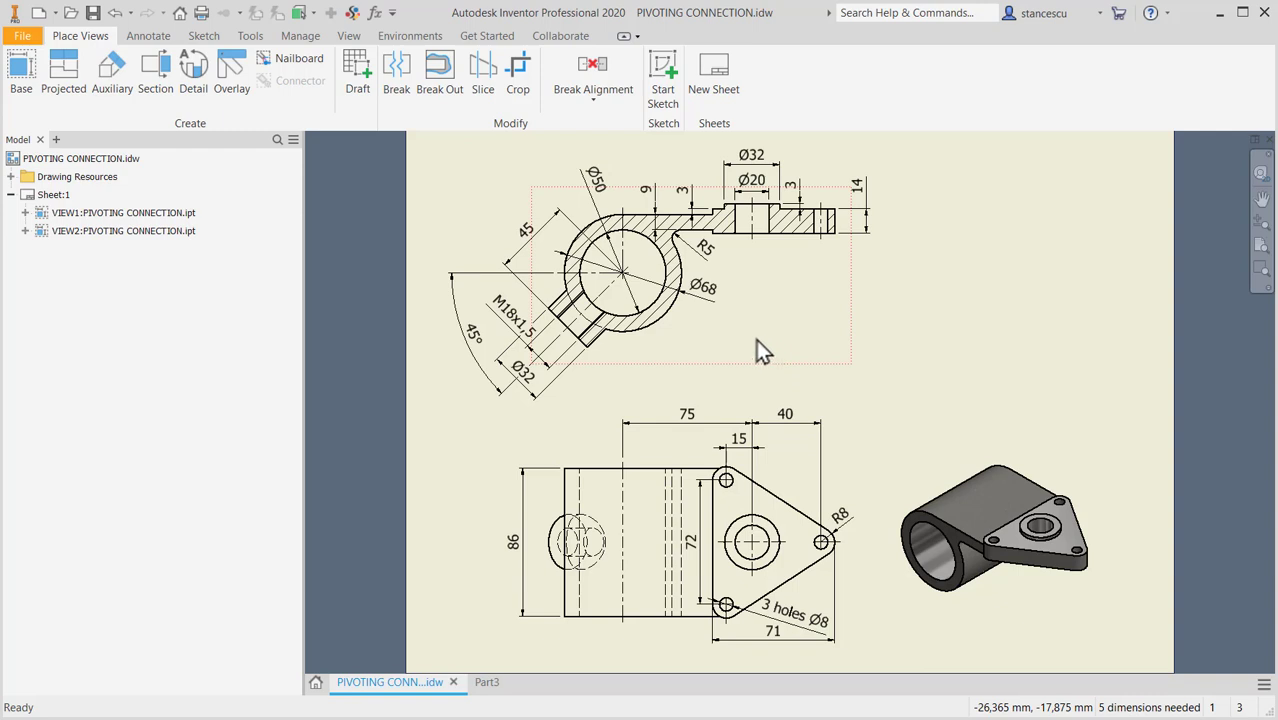
left_click(690, 423)
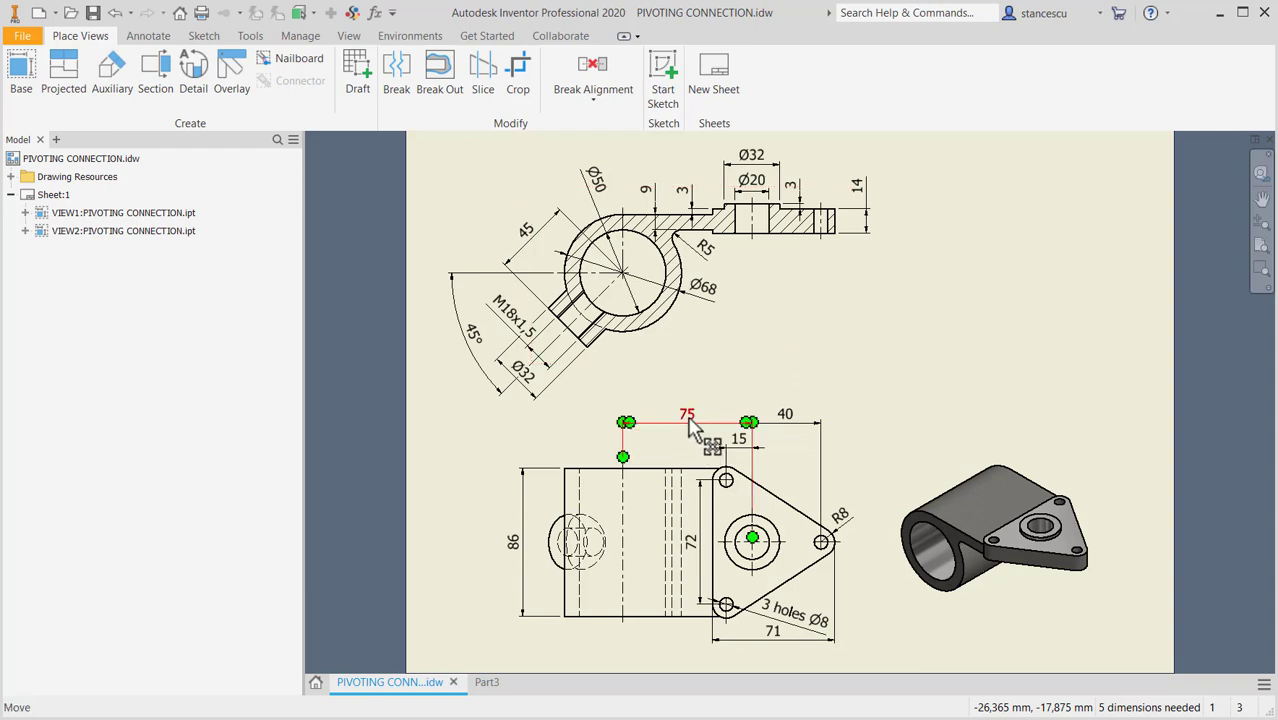
left_click(733, 462)
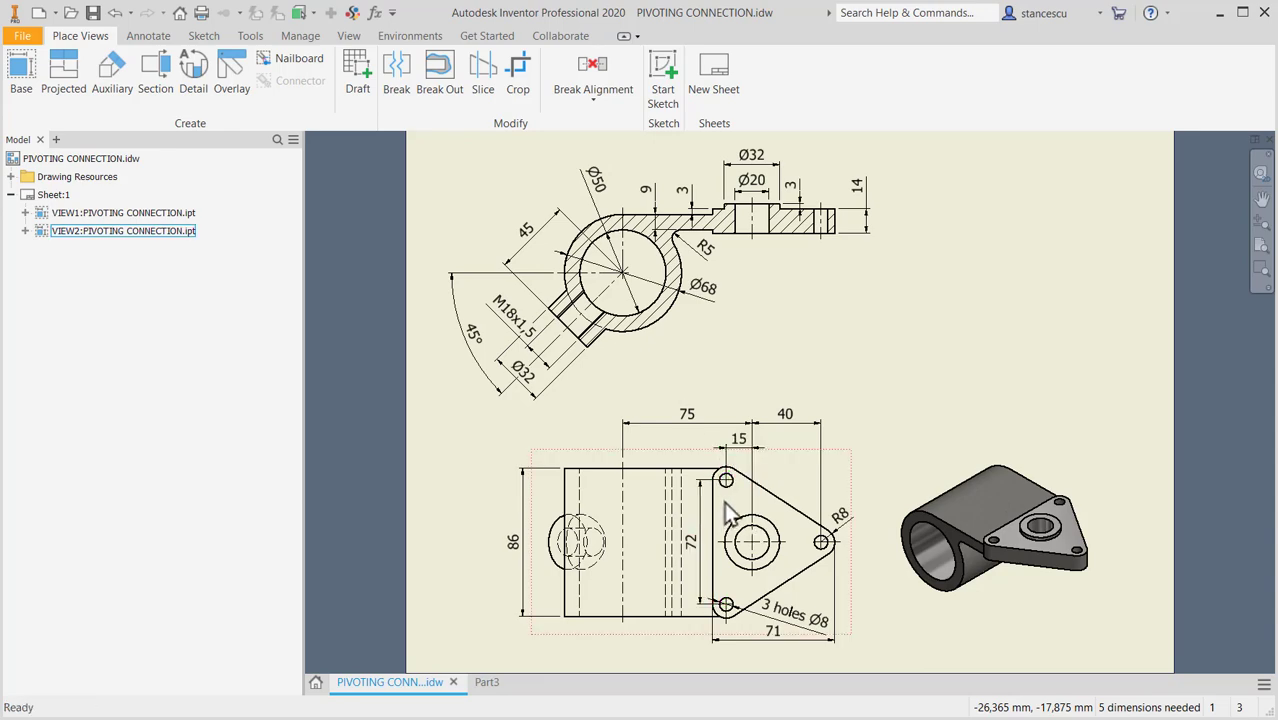
scroll(725, 501, "up", 3)
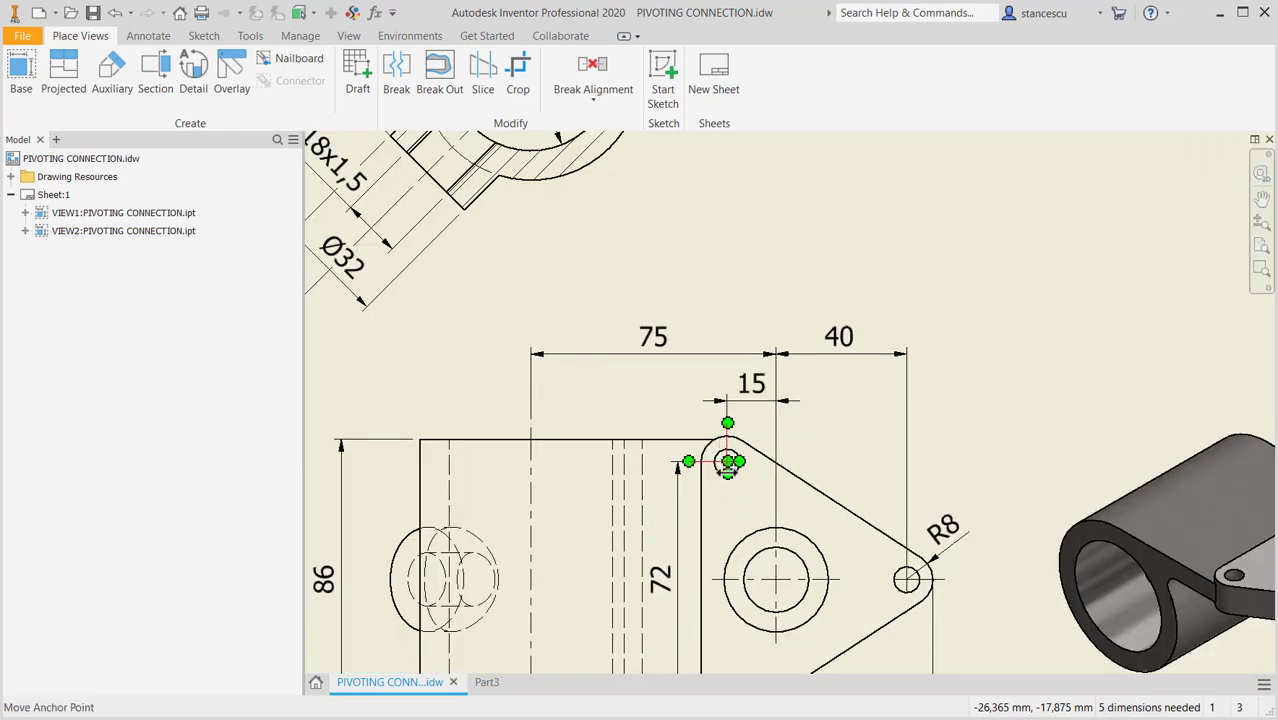
middle_click_drag(734, 510, 736, 327)
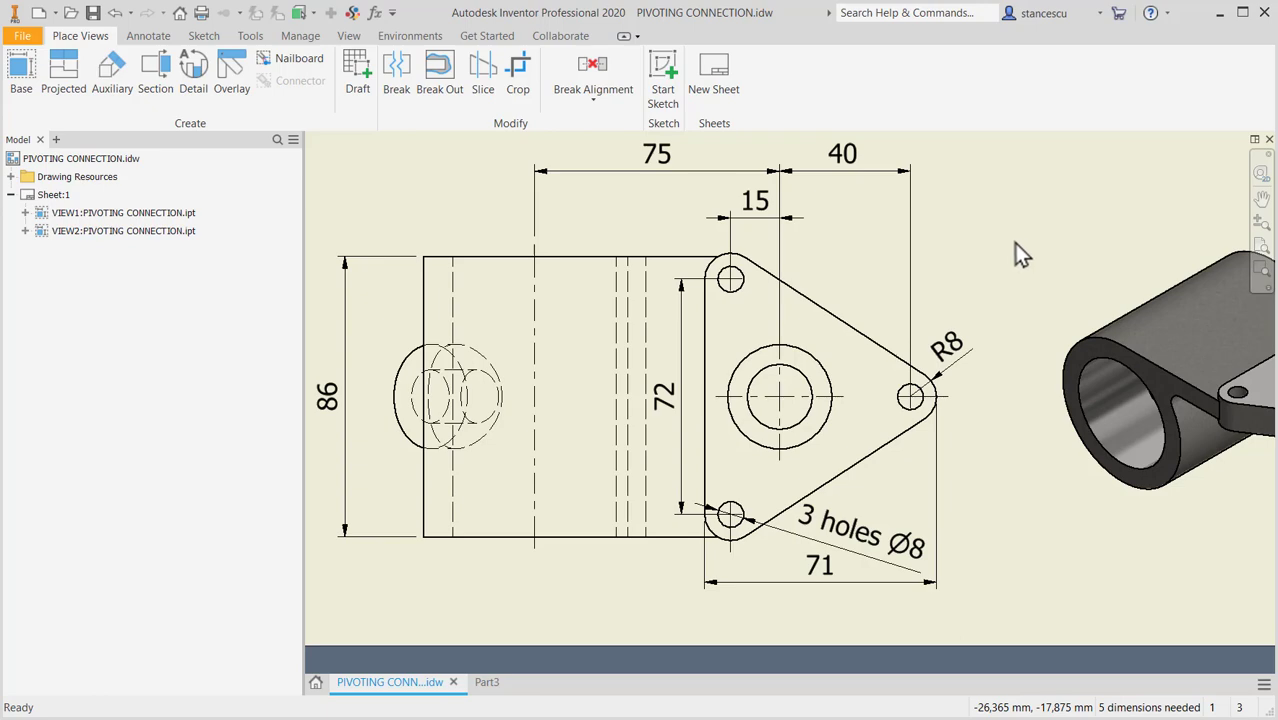
key("Home")
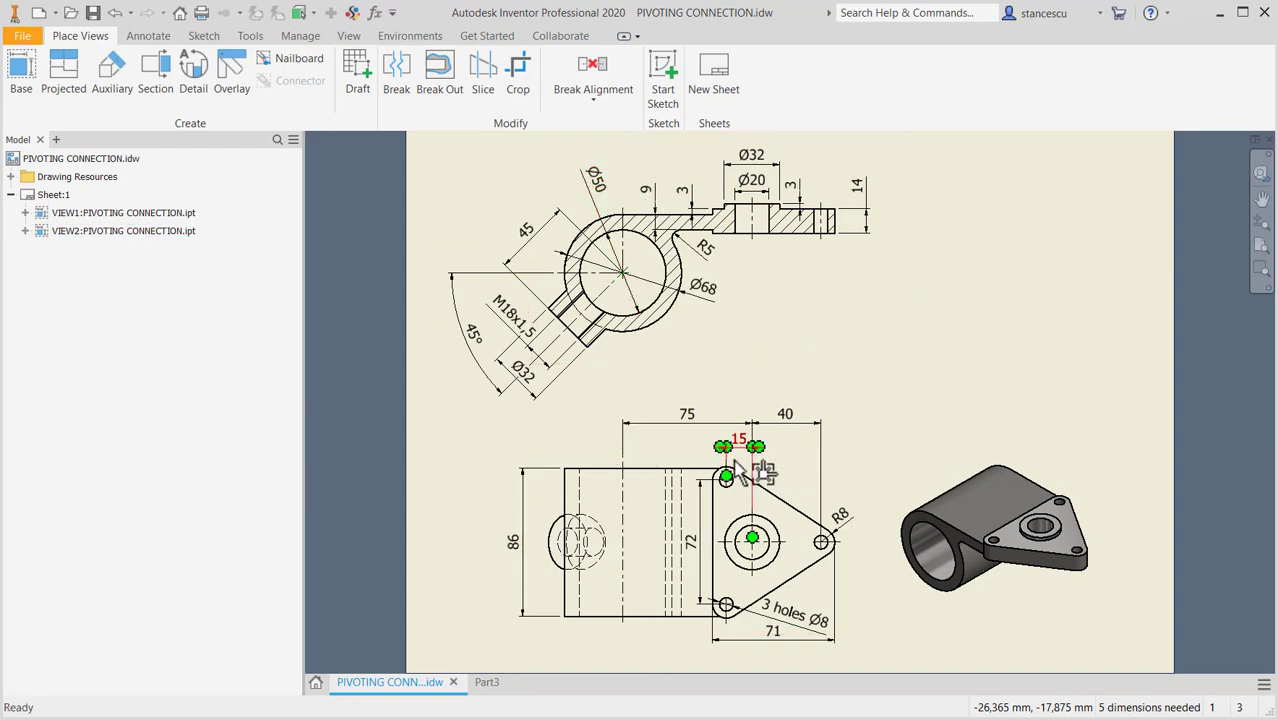
Return to the part sketch and dimension the outer arc's radius as 68/2 mm
left_click(487, 682)
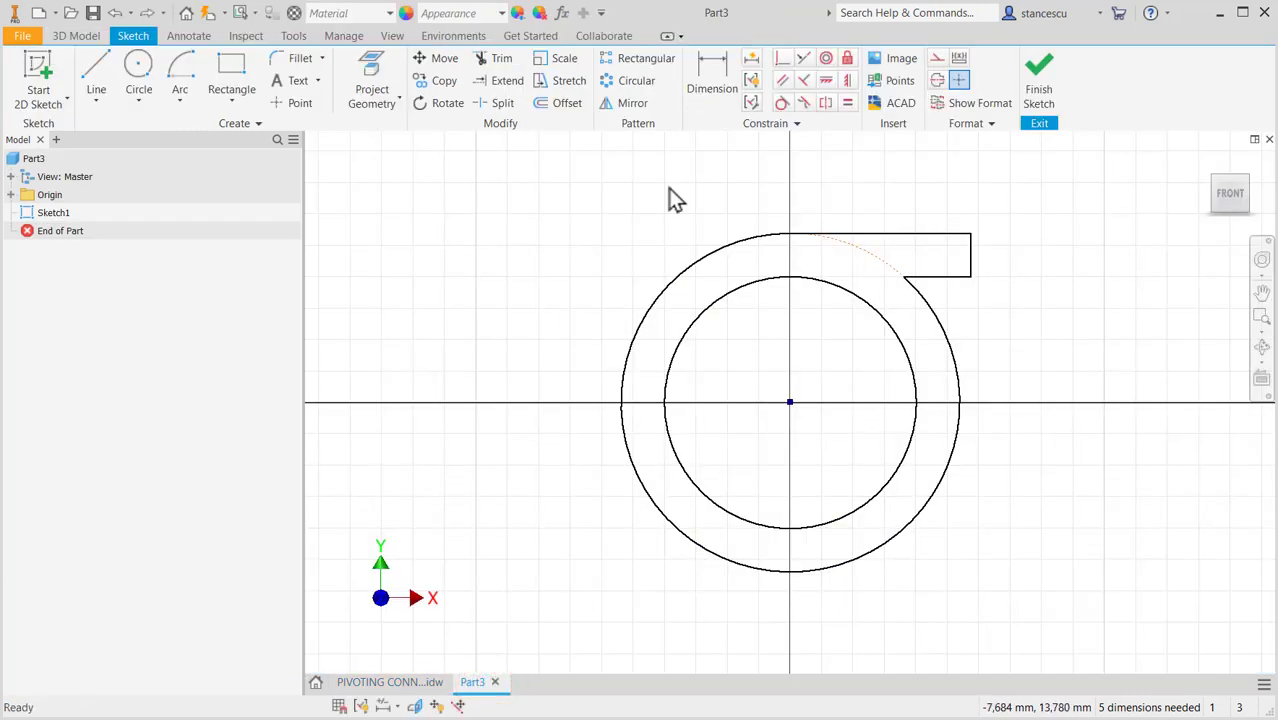
left_click(715, 68)
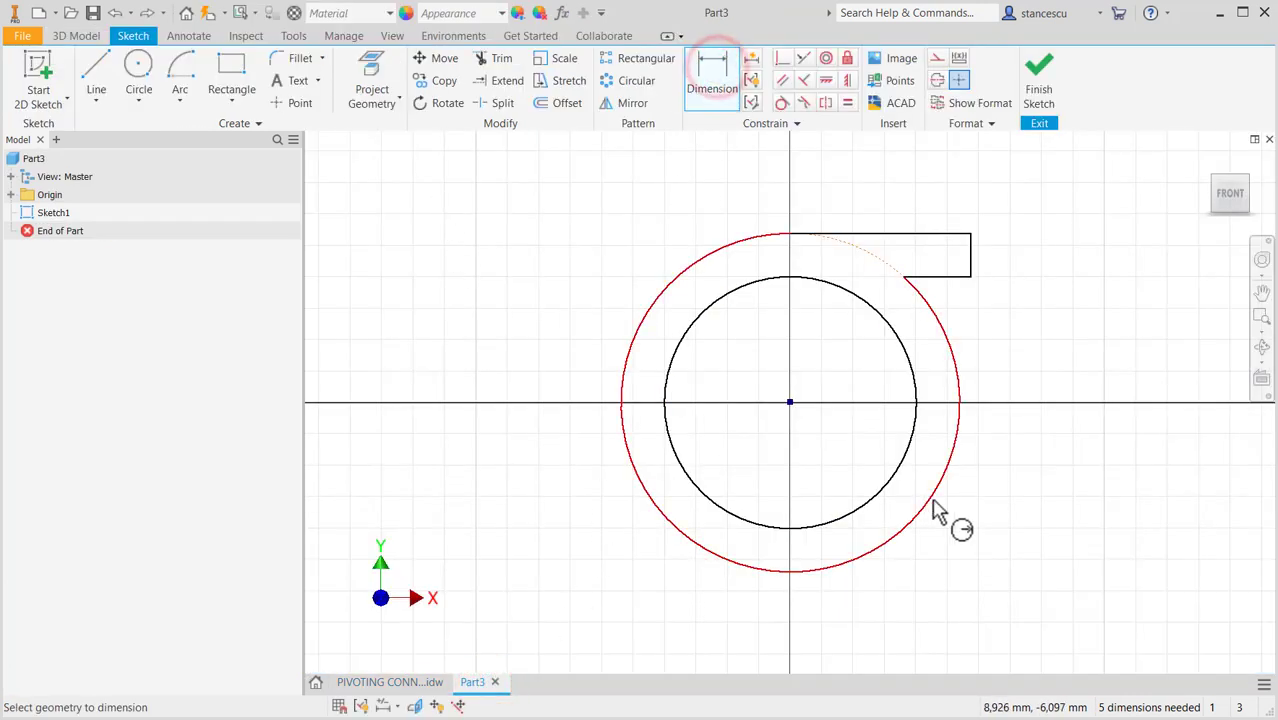
left_click(931, 497)
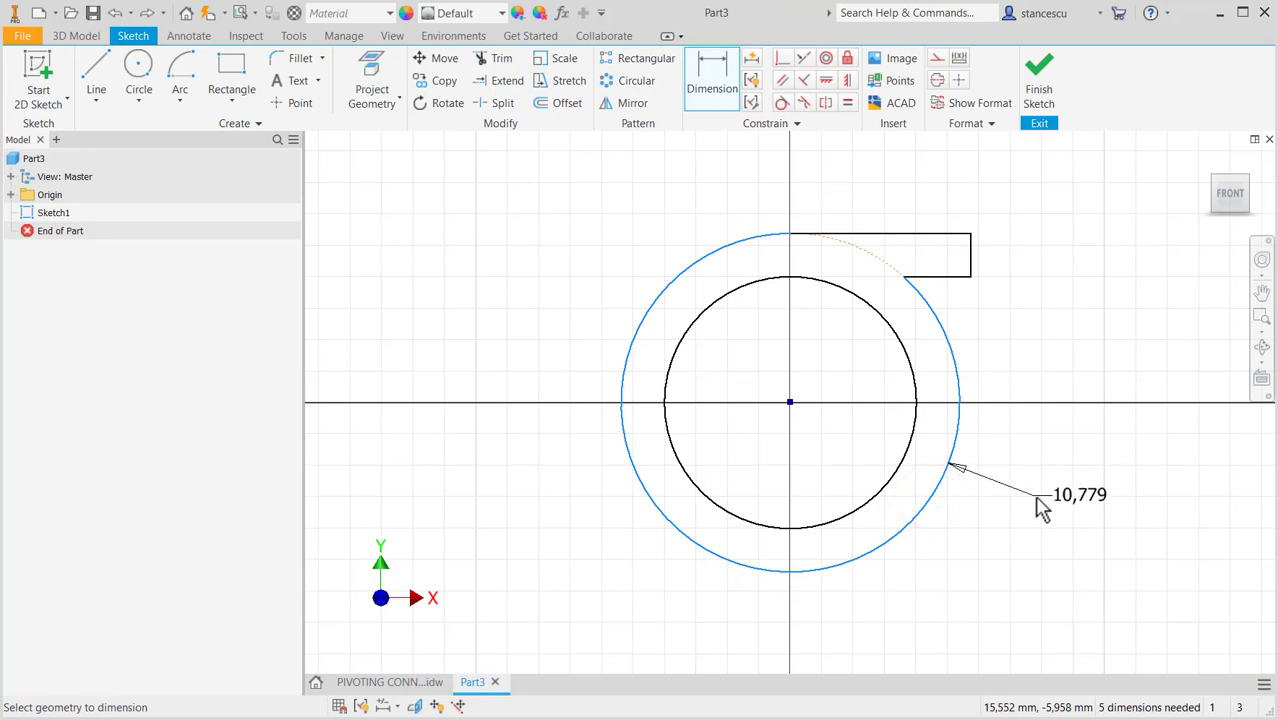
left_click(1038, 503)
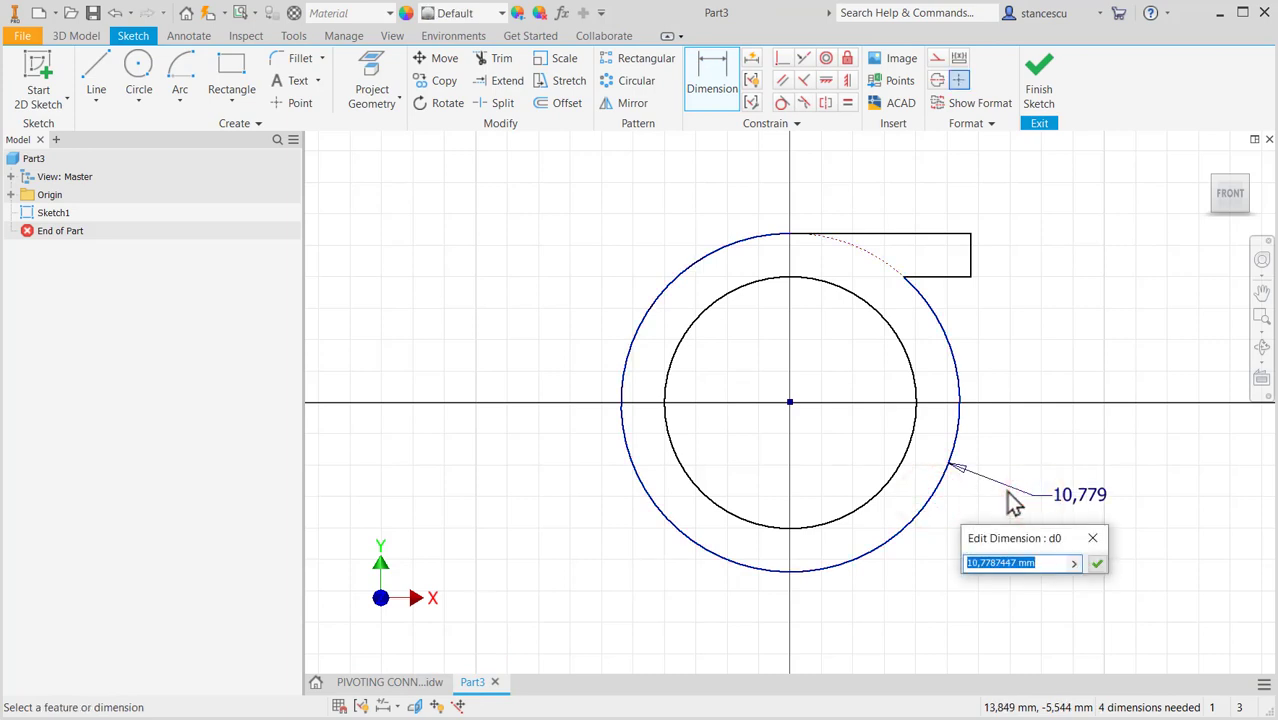
type("68/2")
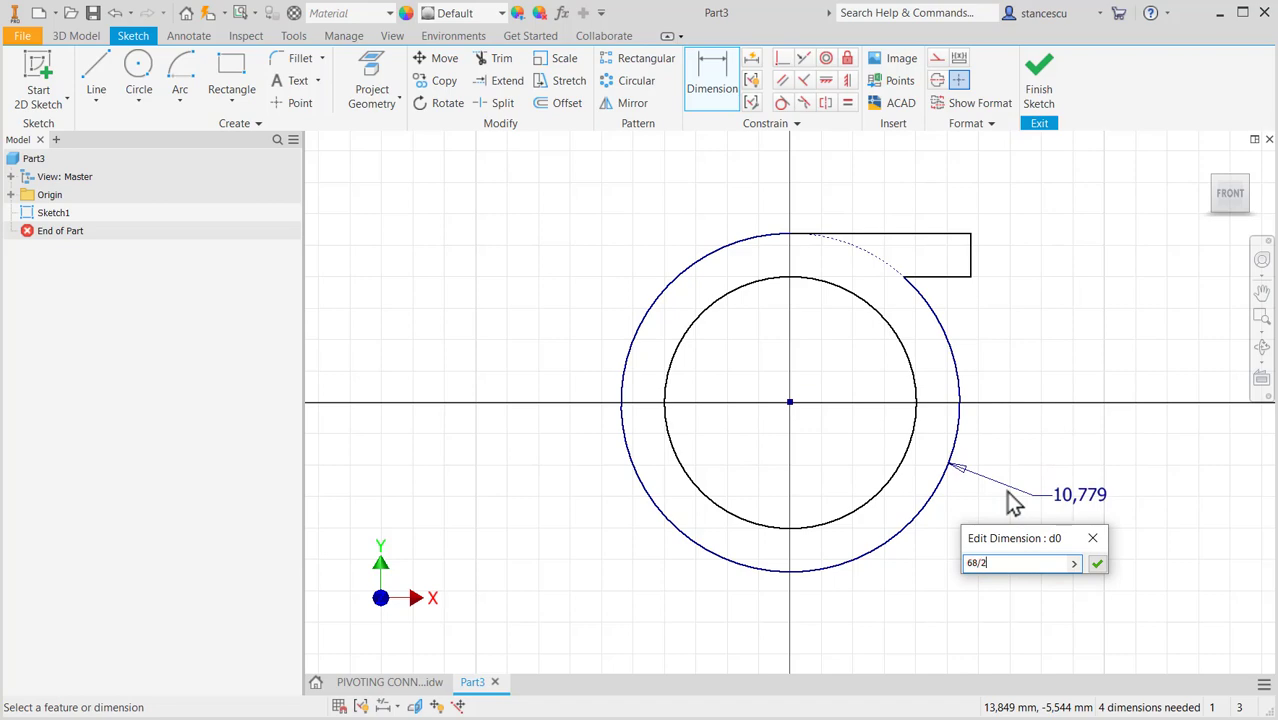
key("Return")
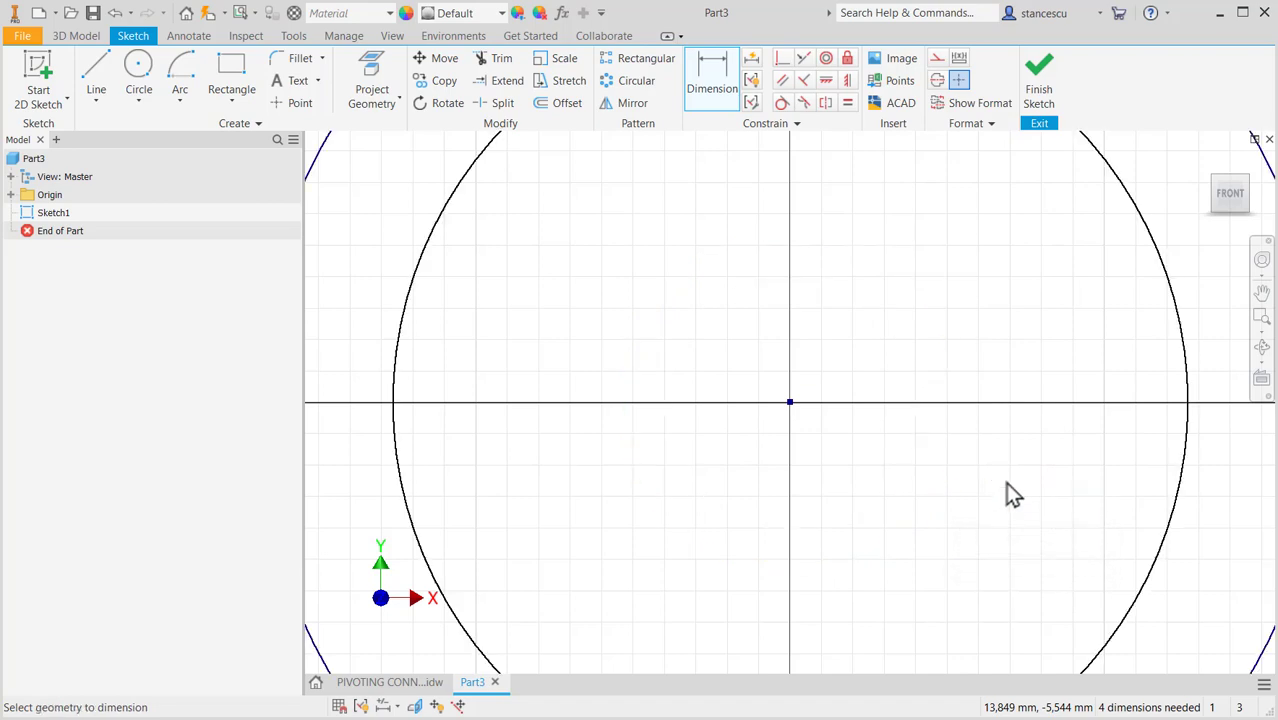
Dimension the inner circle's diameter as 50 mm
key("F6")
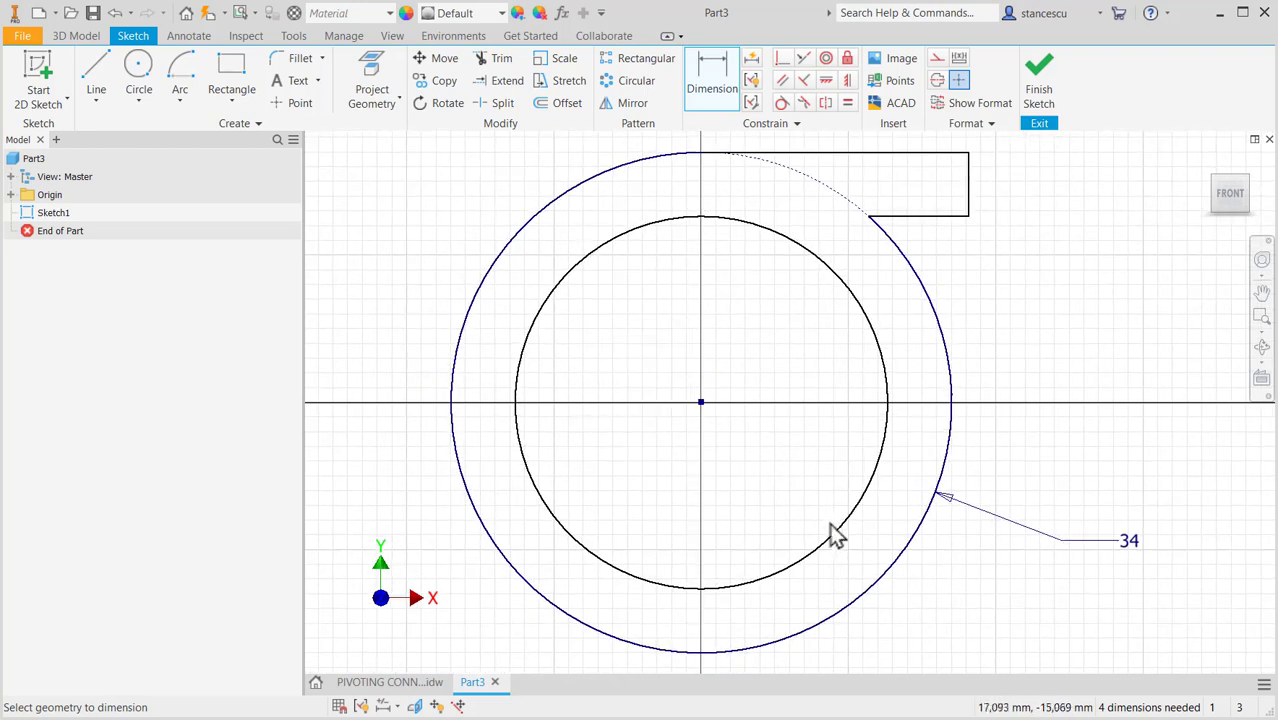
left_click(836, 530)
left_click(808, 350)
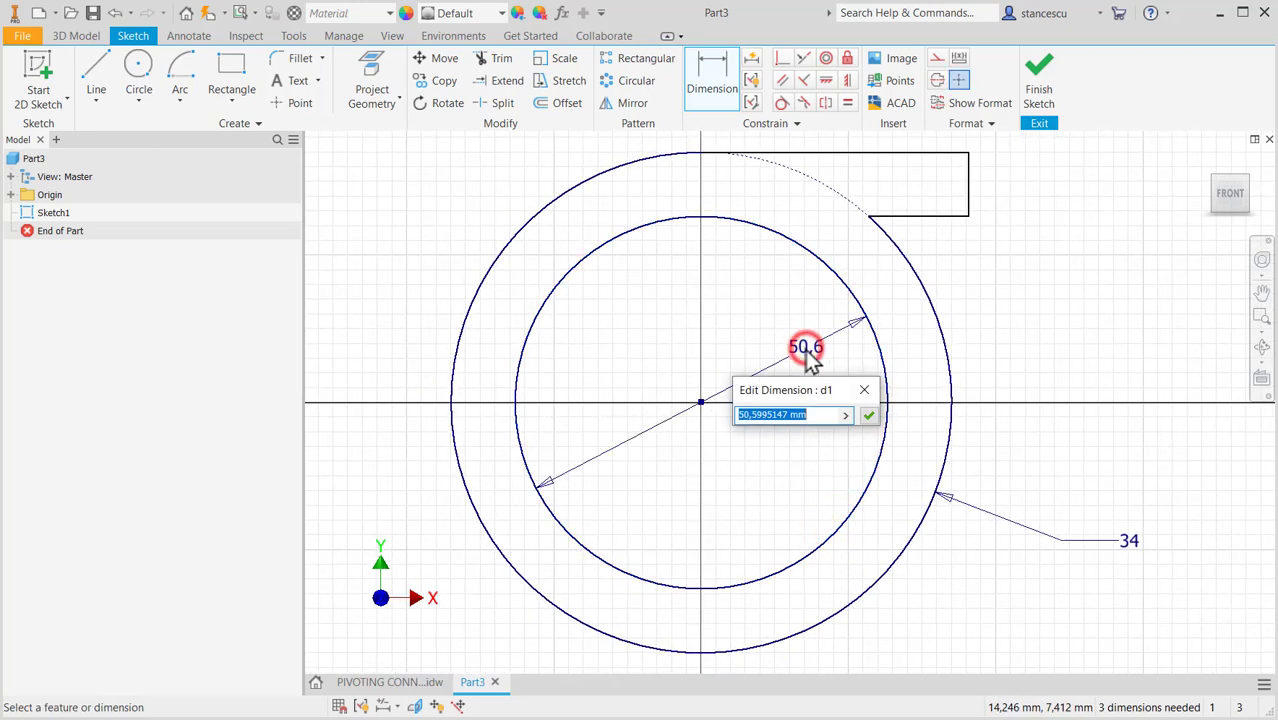
type("50")
key("Return")
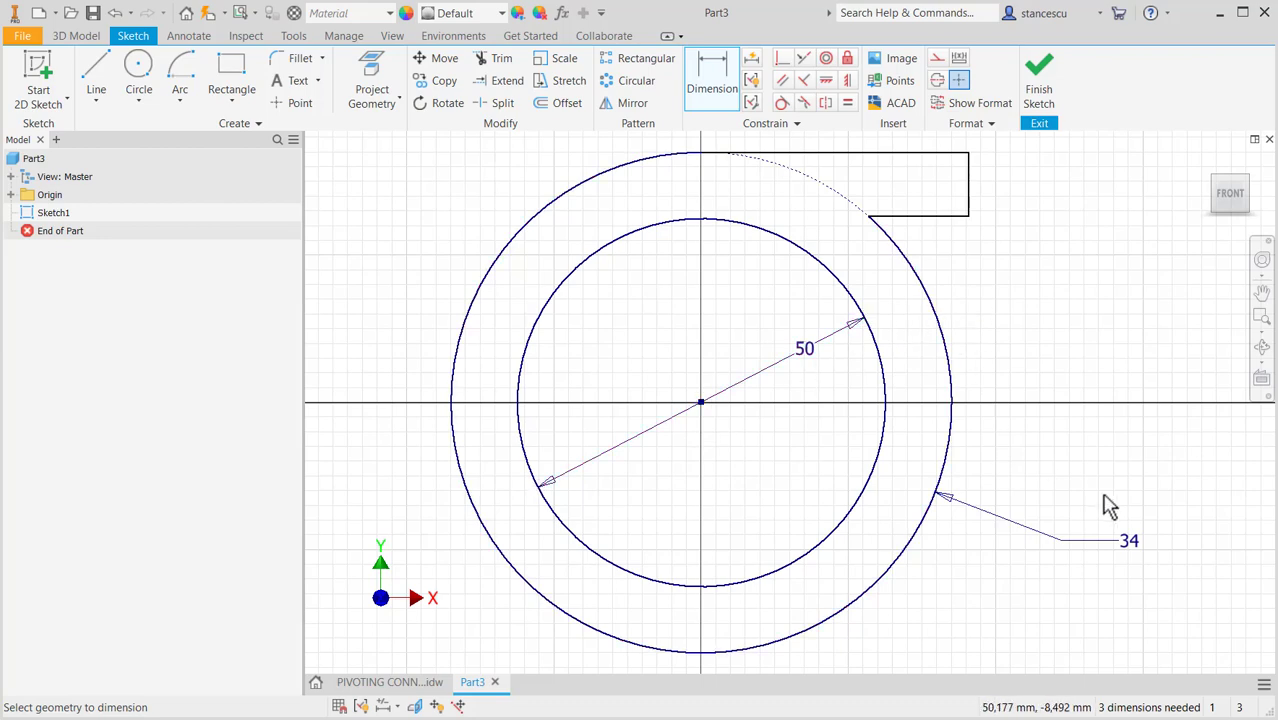
Dimension the arm's thickness between its two horizontal lines as 9 mm
left_click(919, 216)
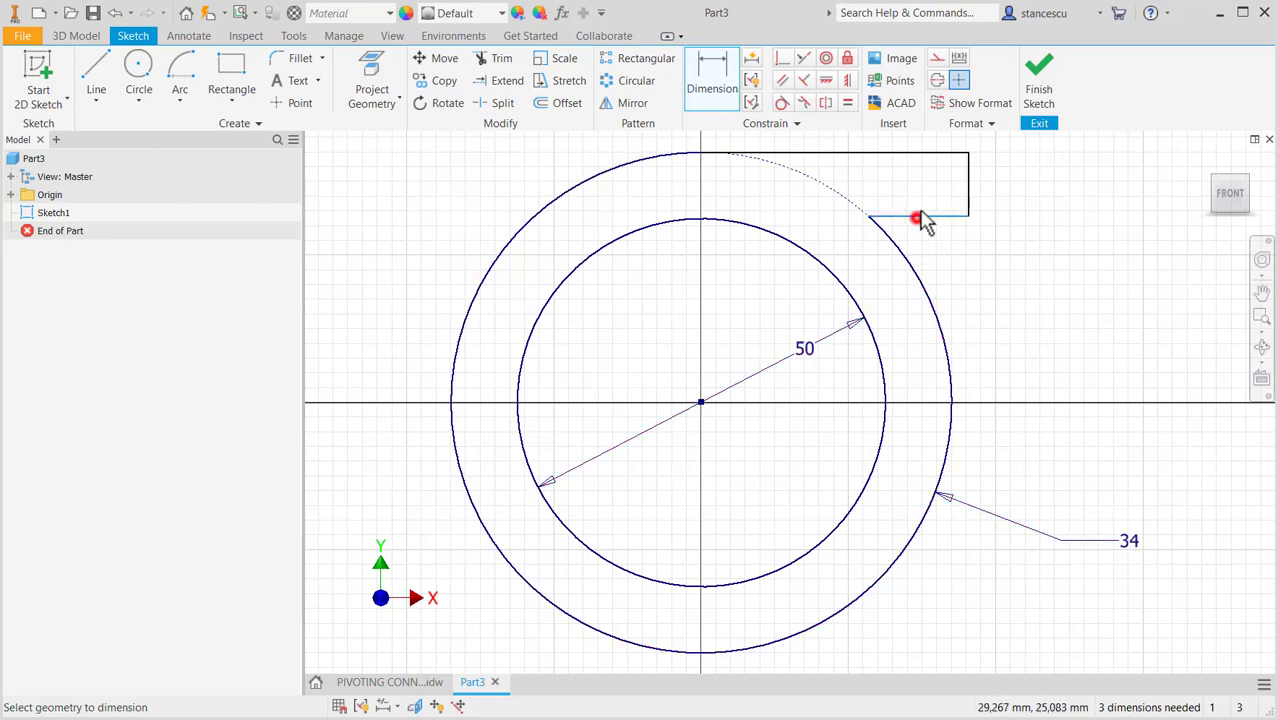
left_click(925, 153)
left_click(1044, 192)
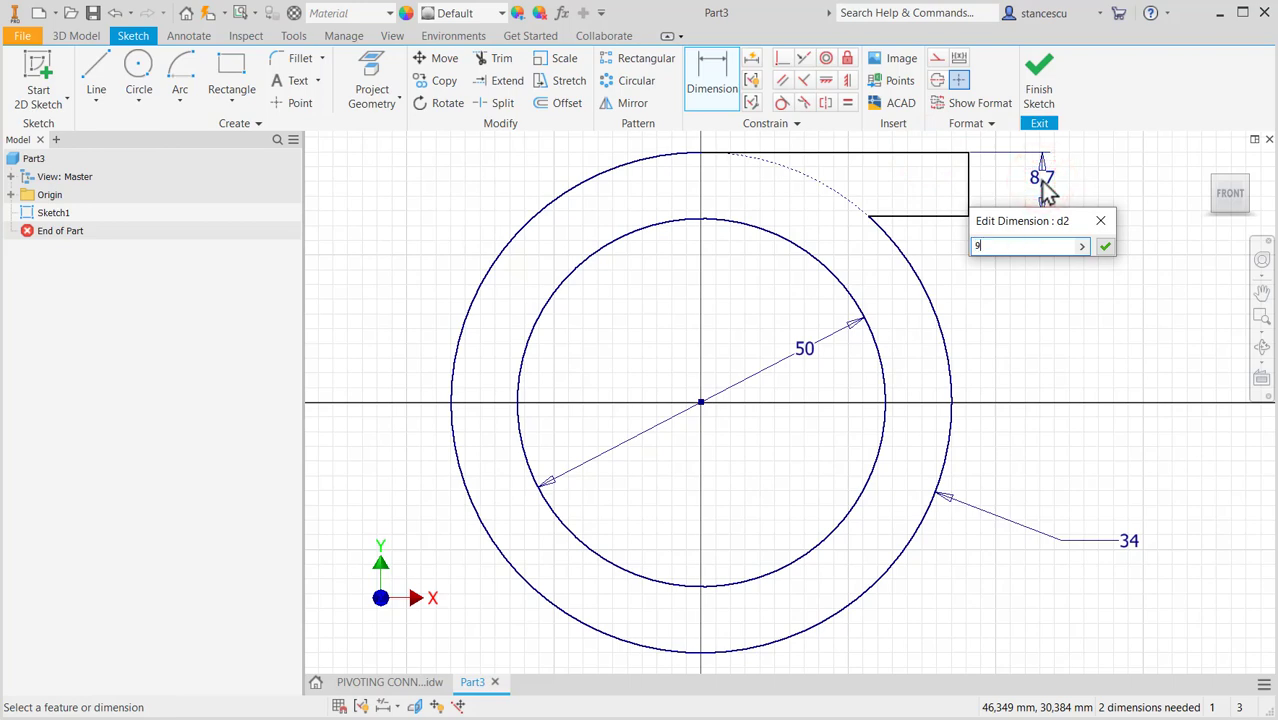
key("Return")
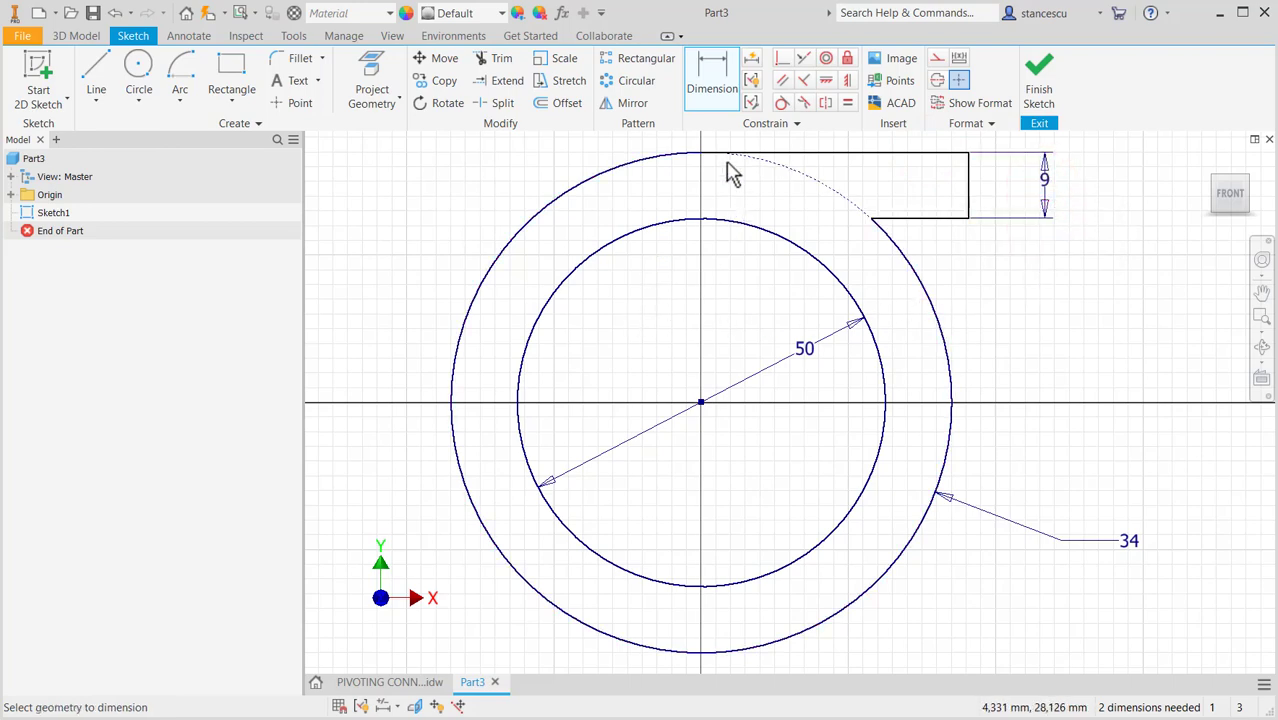
Dimension the horizontal distance from the circle center to the arm's end line as 75-15 mm
left_click(968, 185)
left_click(701, 401)
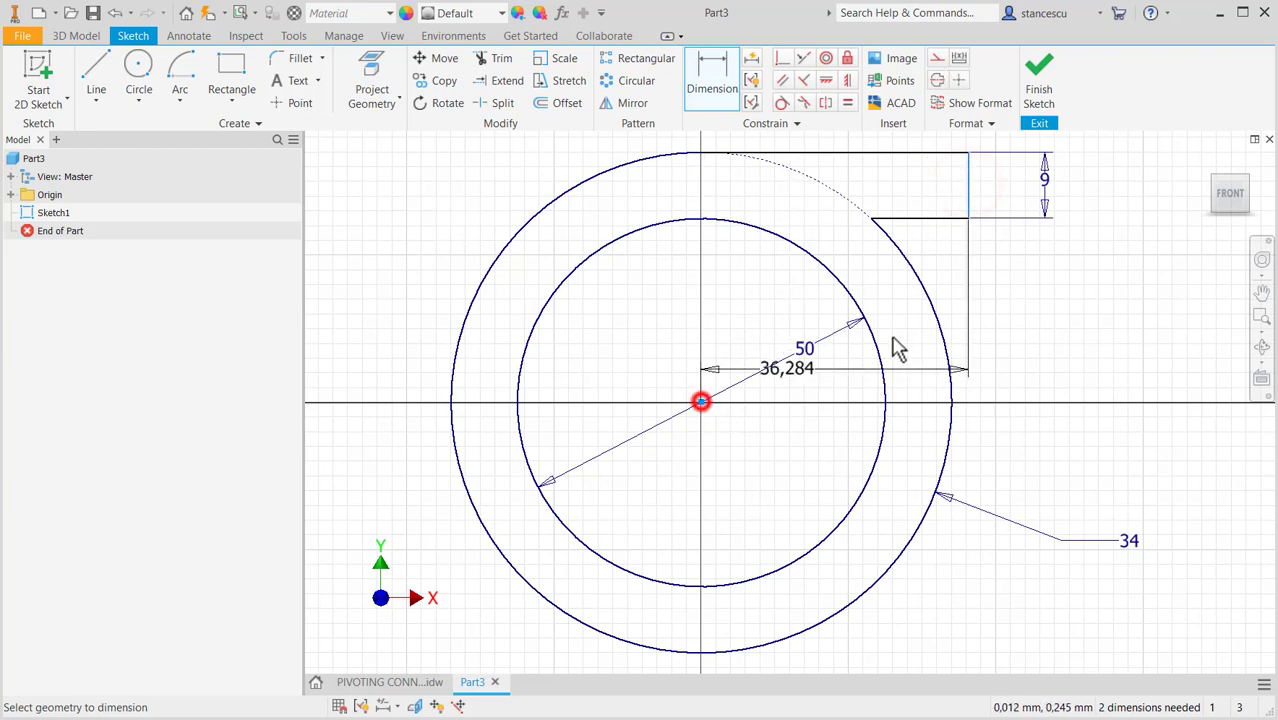
middle_click_drag(845, 165, 825, 282)
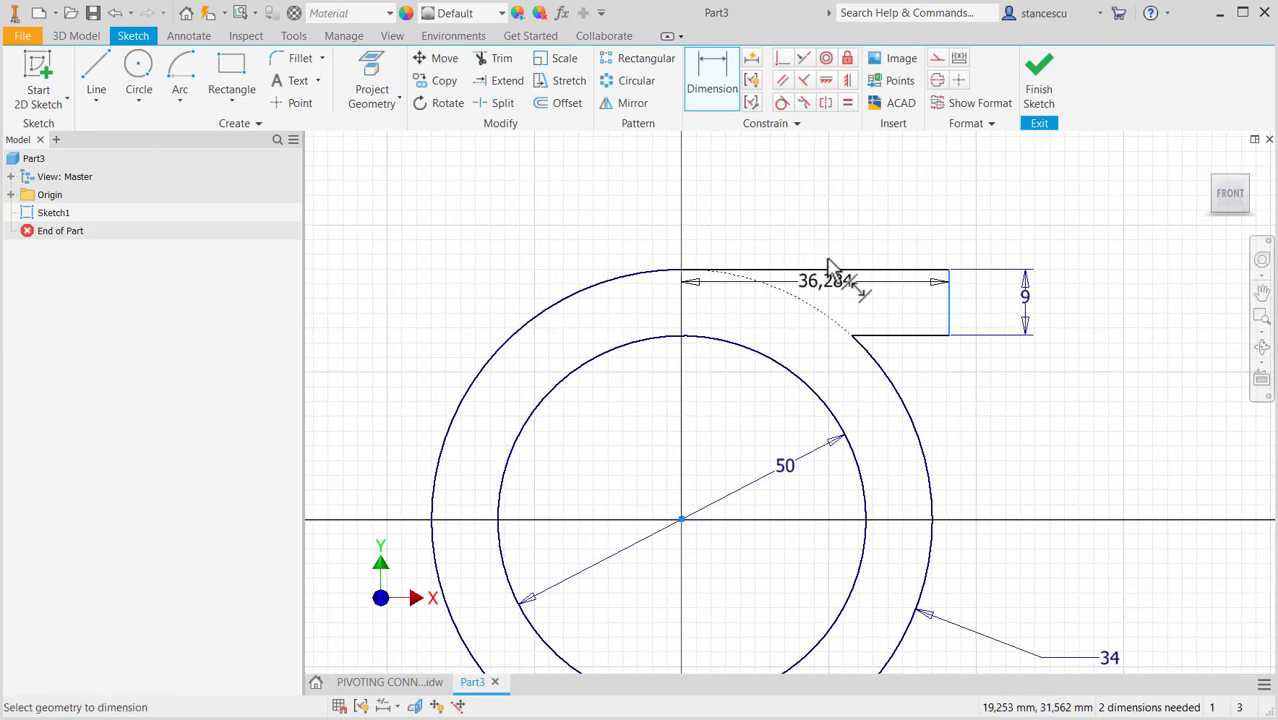
left_click(818, 205)
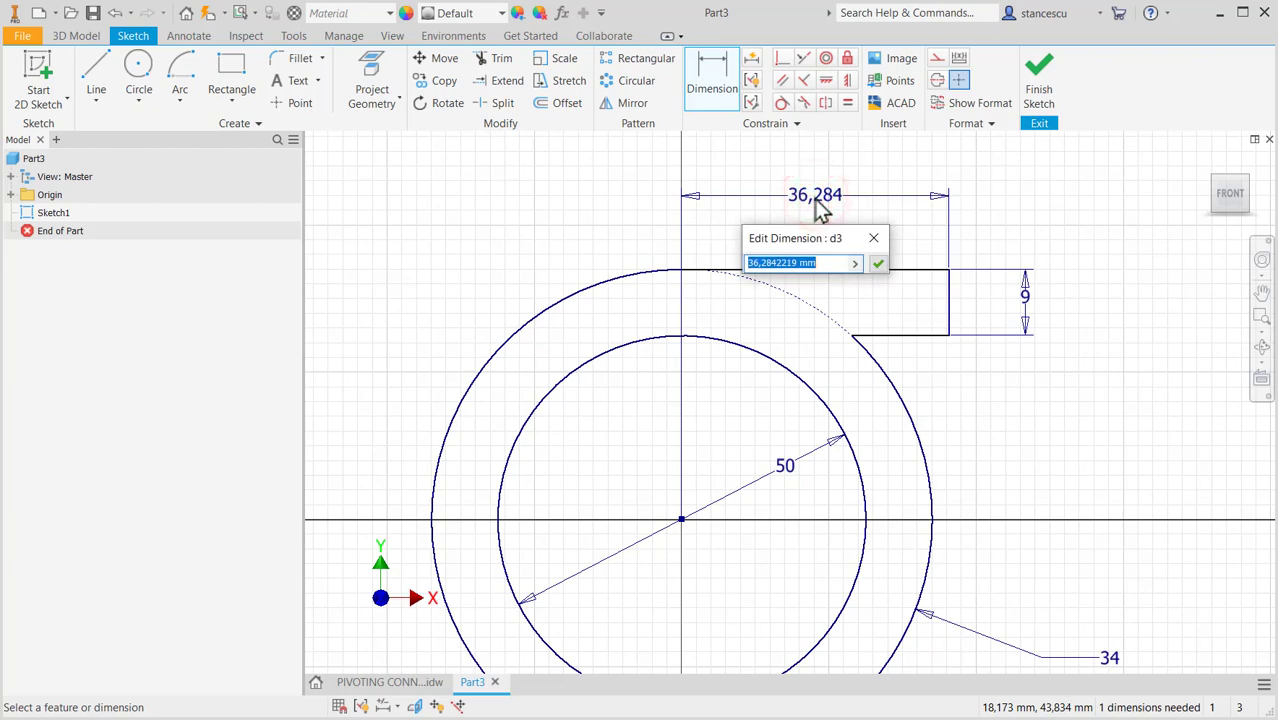
type("75-15")
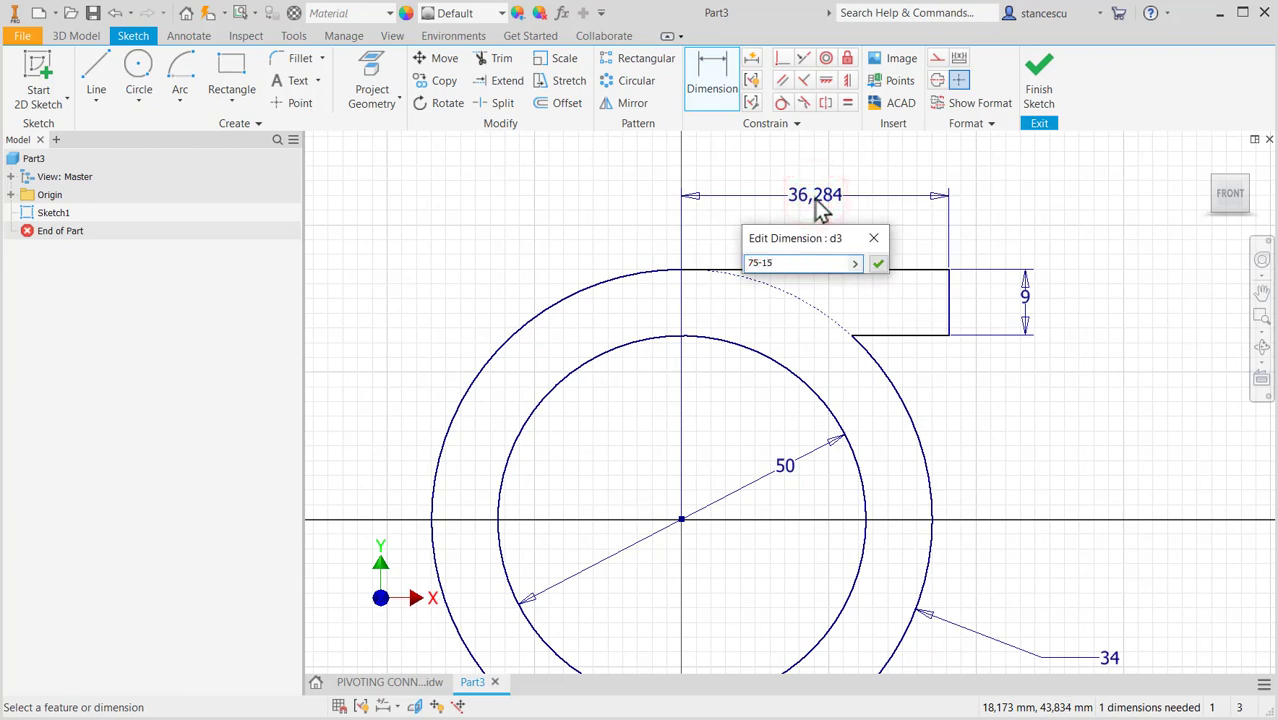
key("Return")
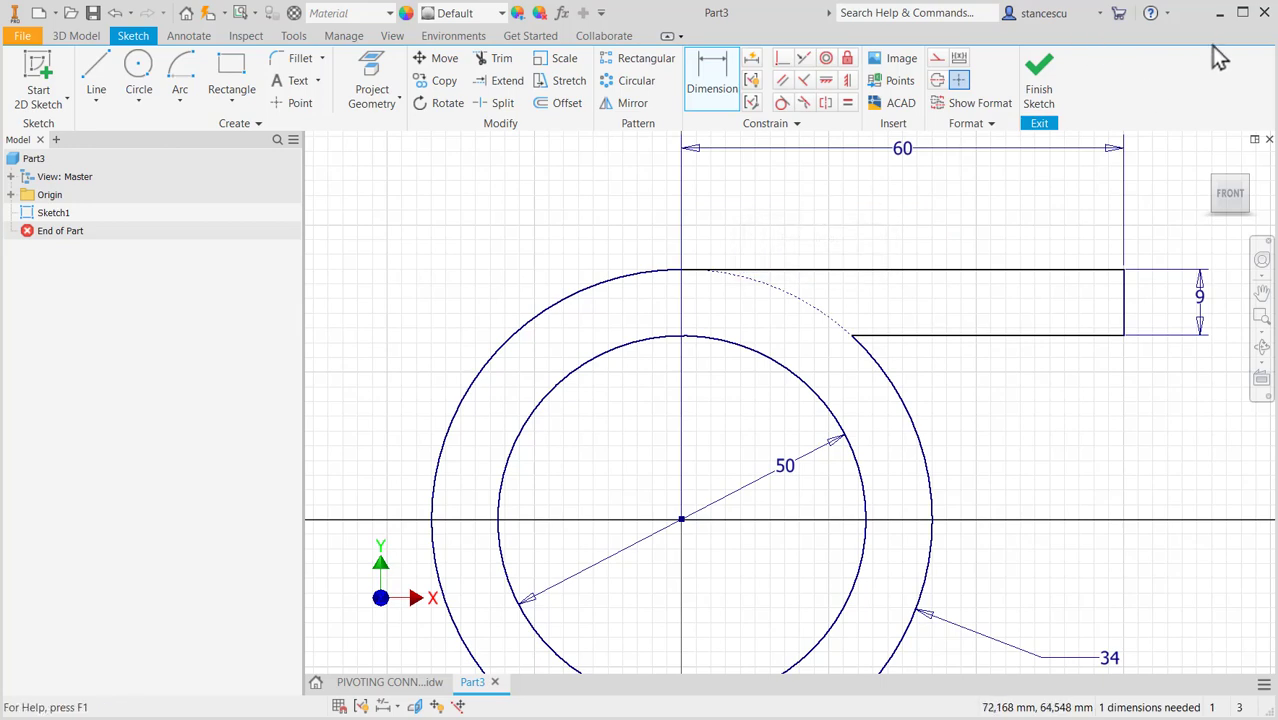
Finish the sketch and extrude the ring-and-arm profile symmetrically by 86 mm, checking the width in the drawing
left_click(1039, 82)
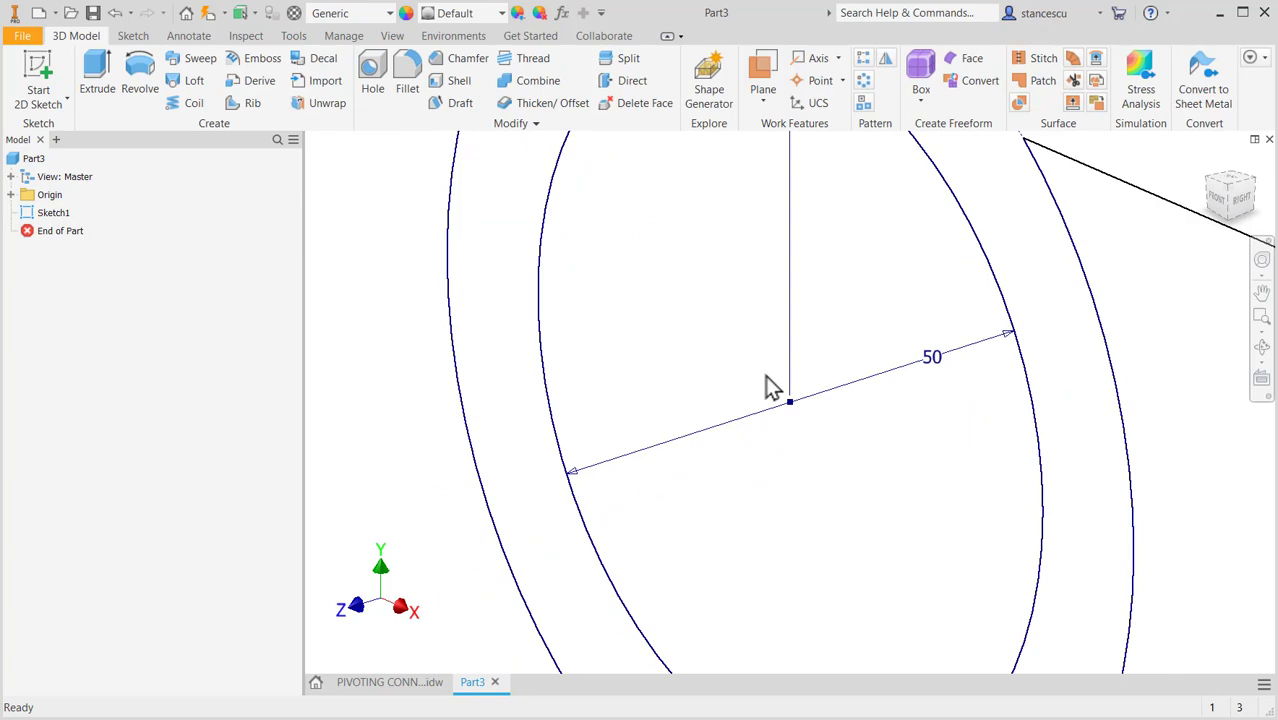
key("F6")
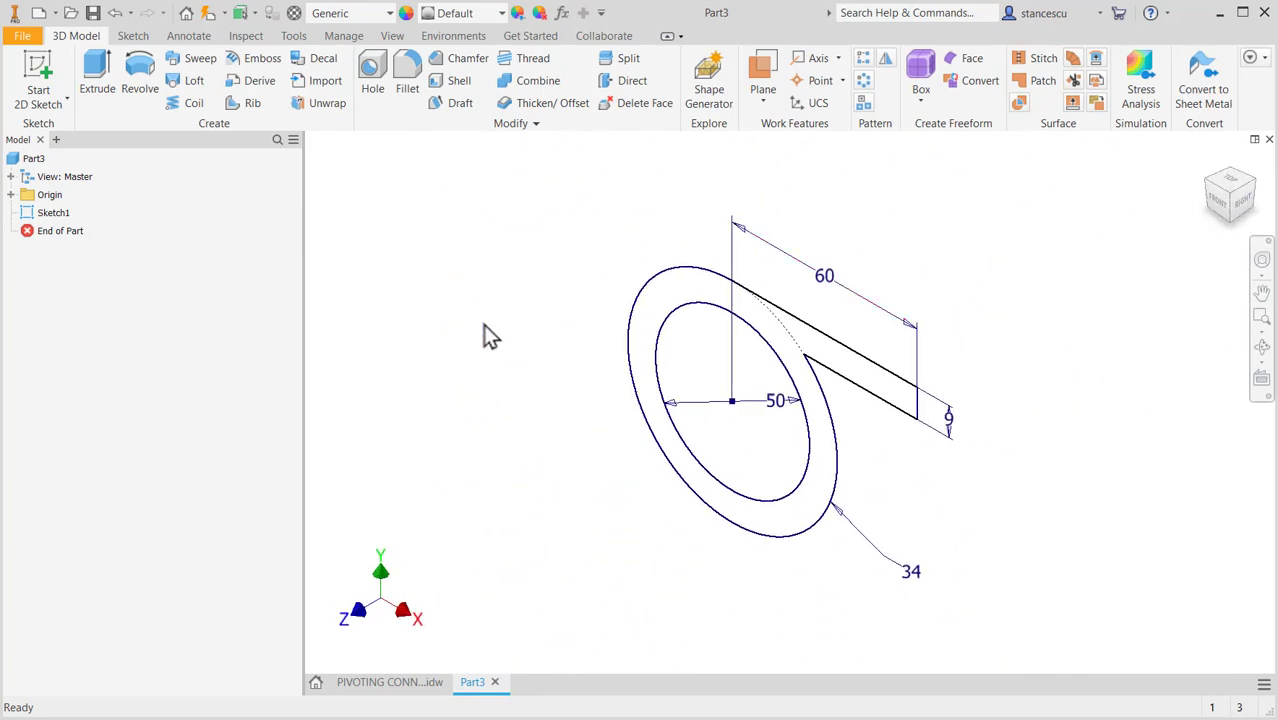
key("e")
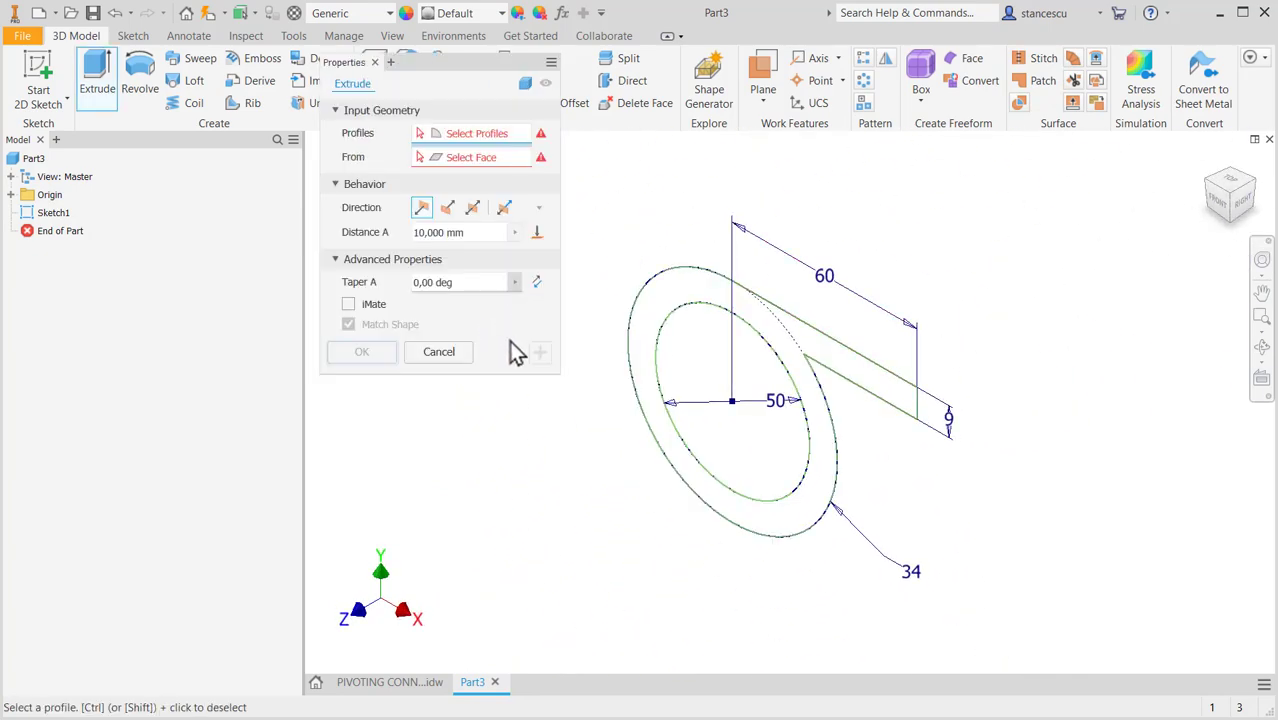
left_click(428, 683)
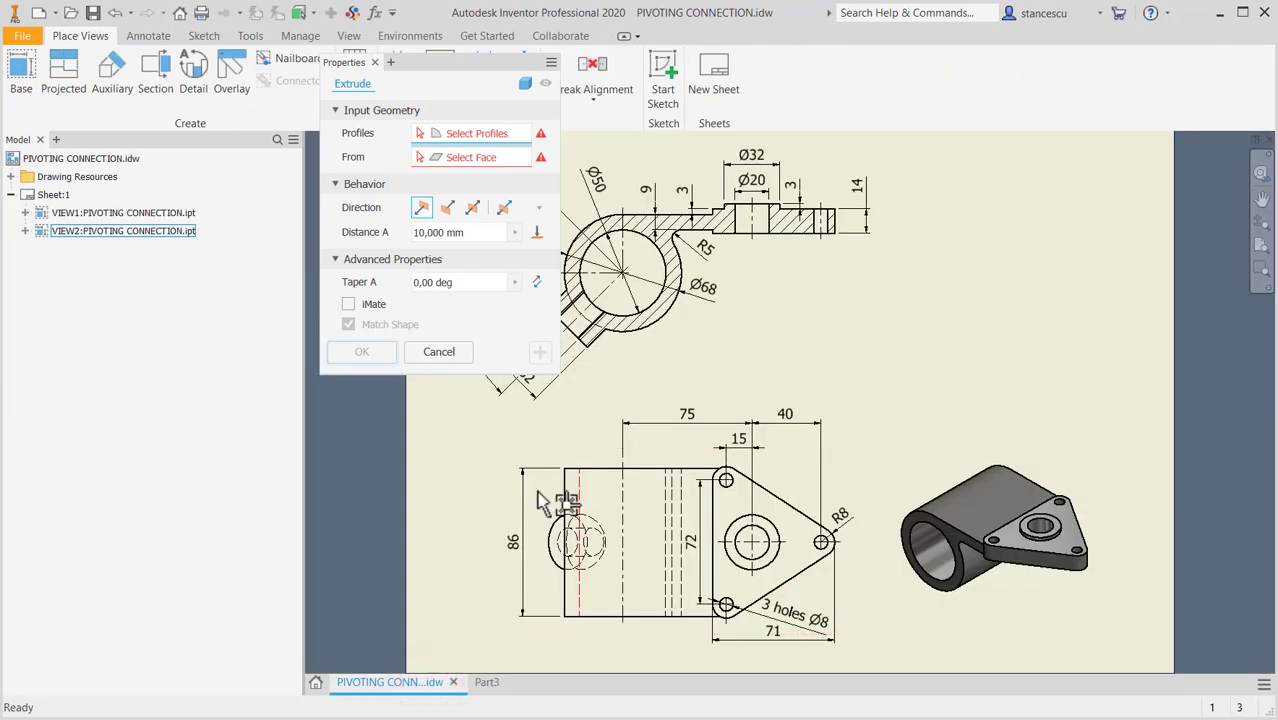
left_click(486, 683)
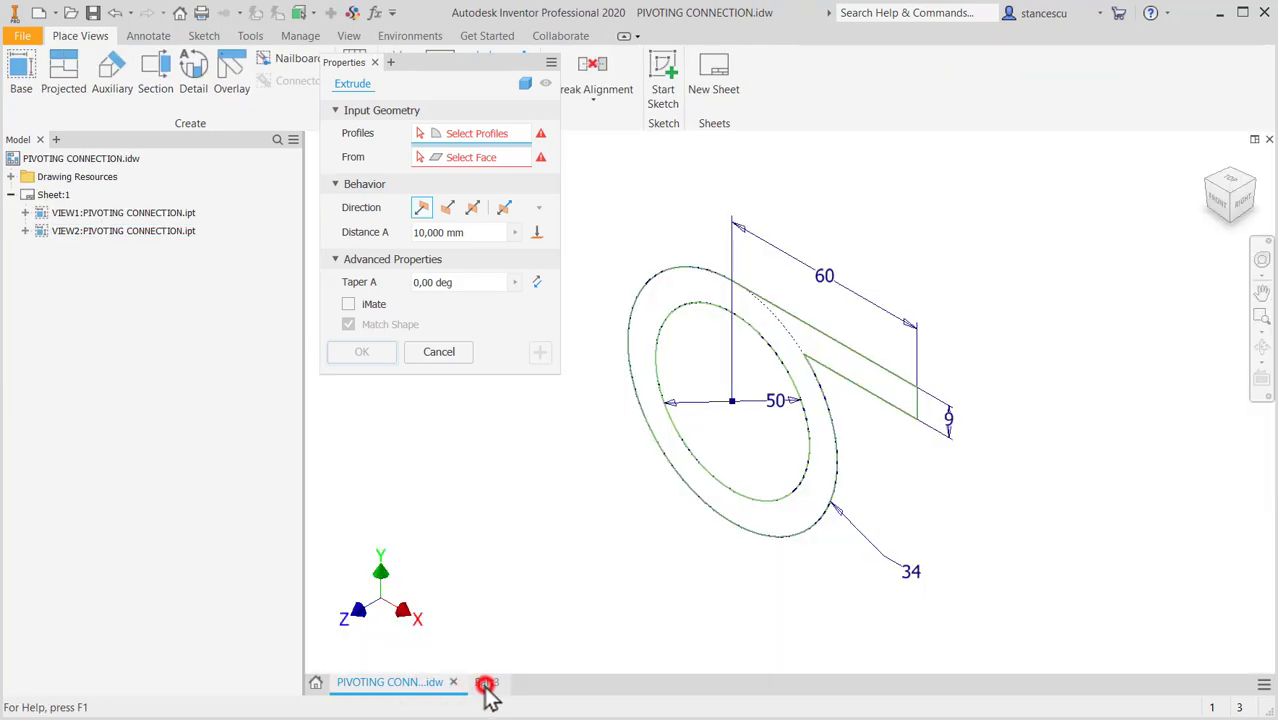
left_click(472, 207)
left_click(688, 292)
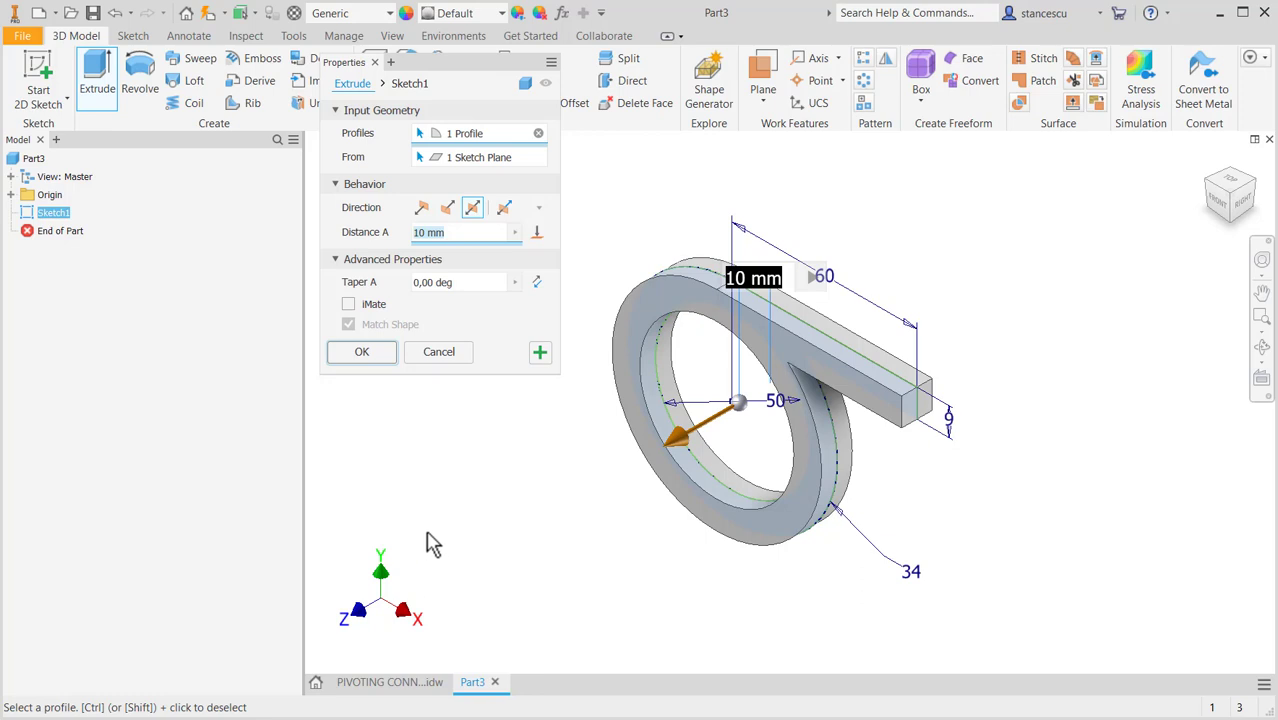
type("86")
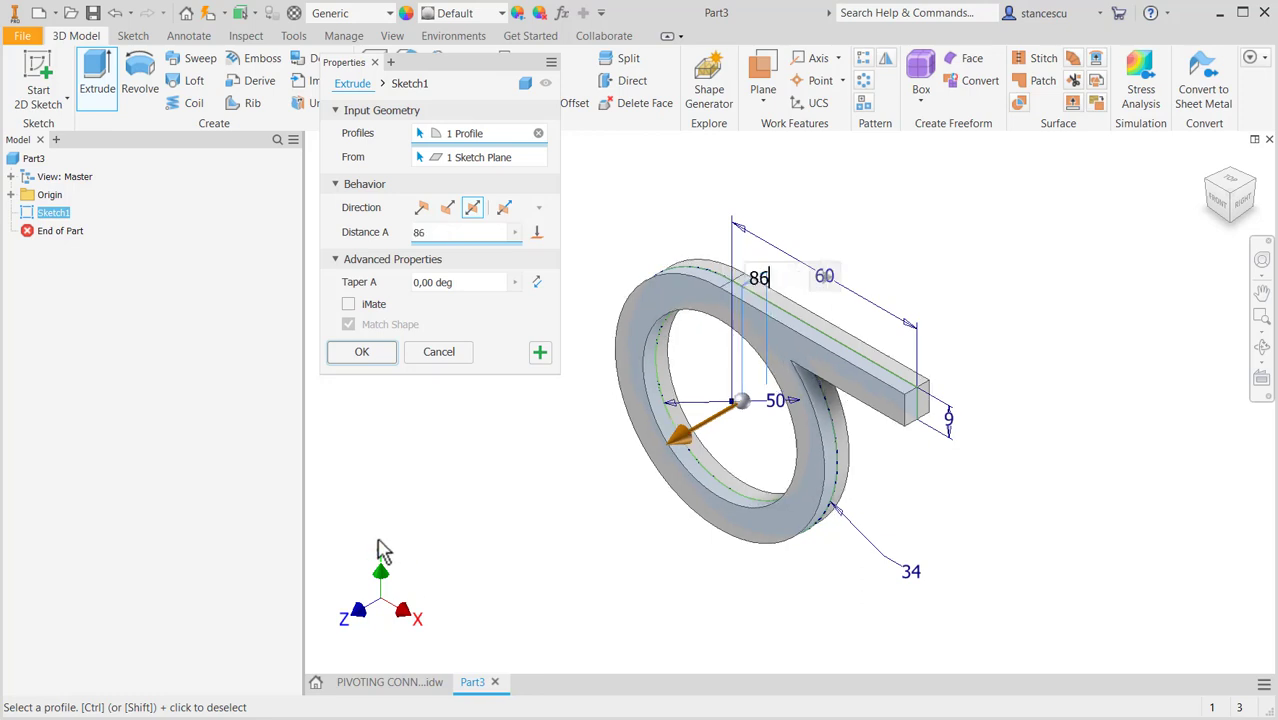
left_click(358, 352)
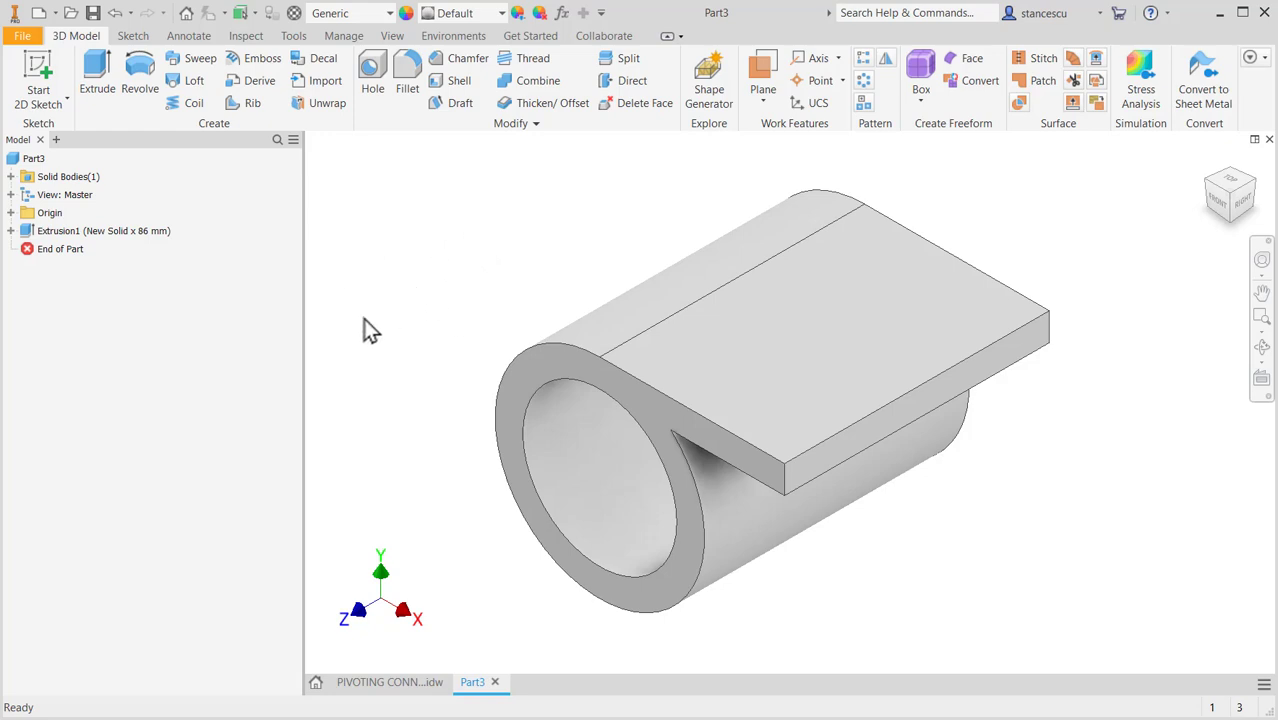
Examine the triangular flange in the drawing's isometric view and its height offsets in the section view
left_click(395, 681)
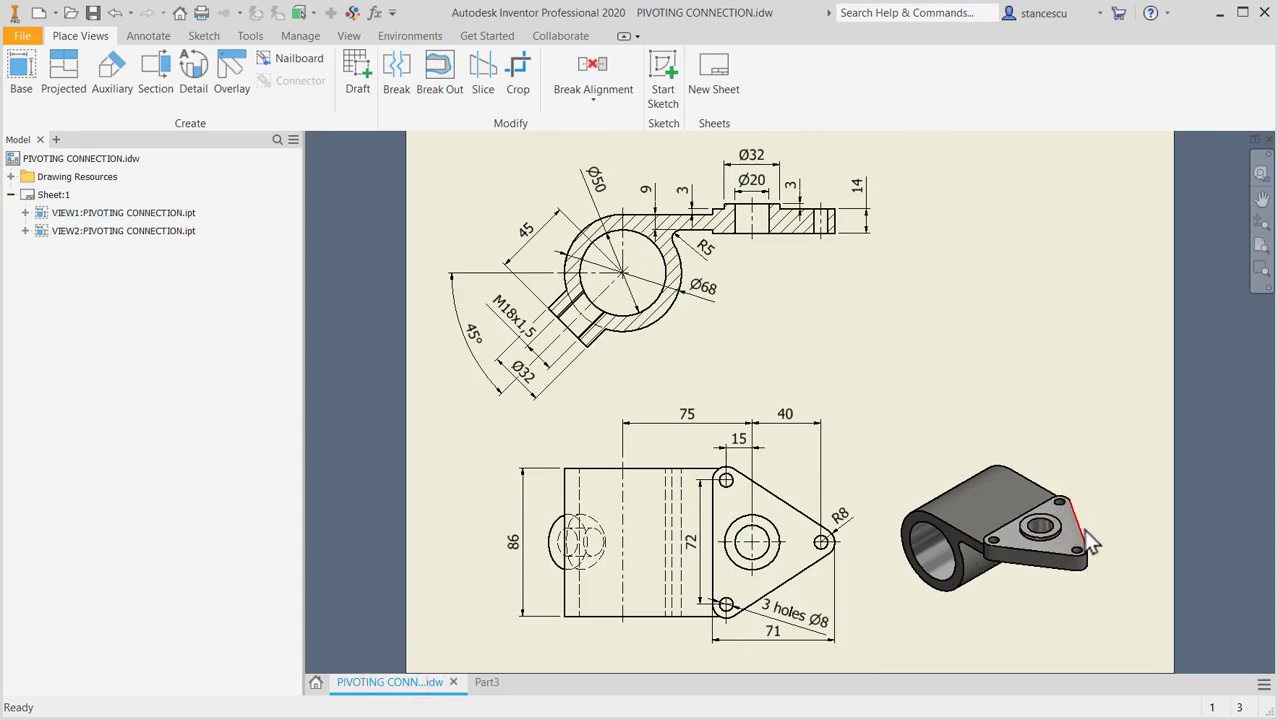
scroll(1035, 575, "down", 5)
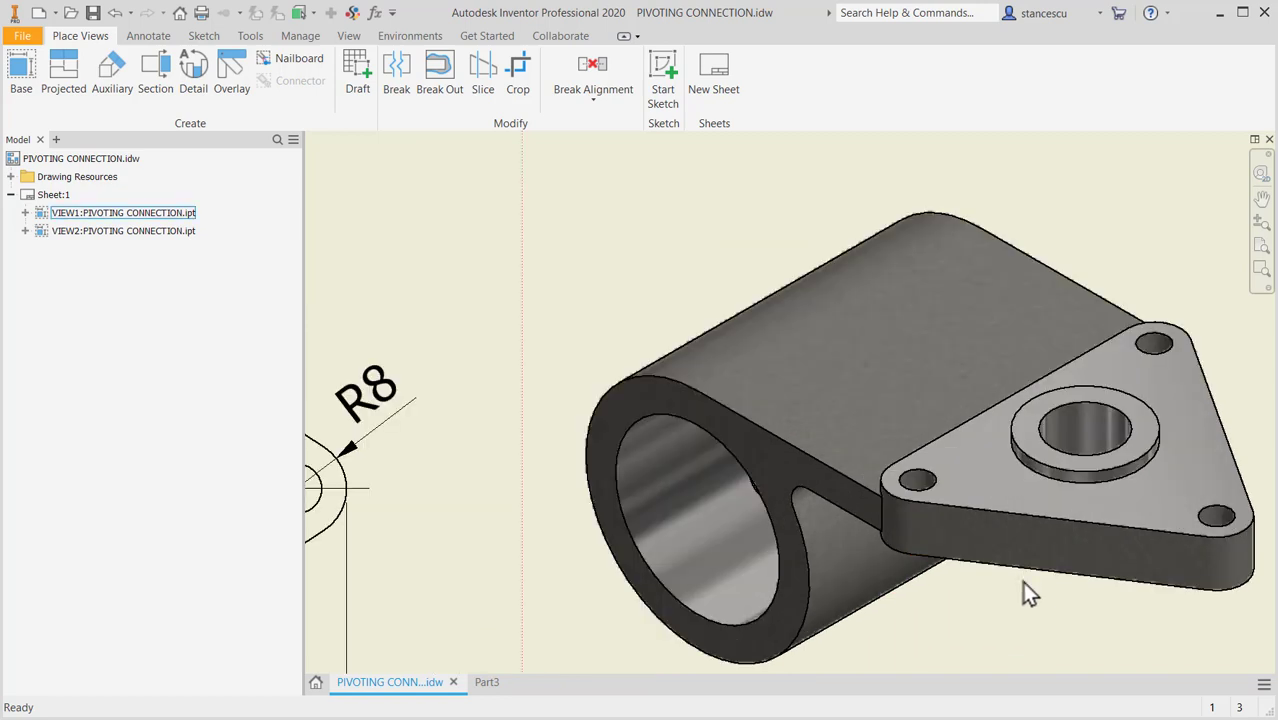
middle_click_drag(1021, 582, 975, 557)
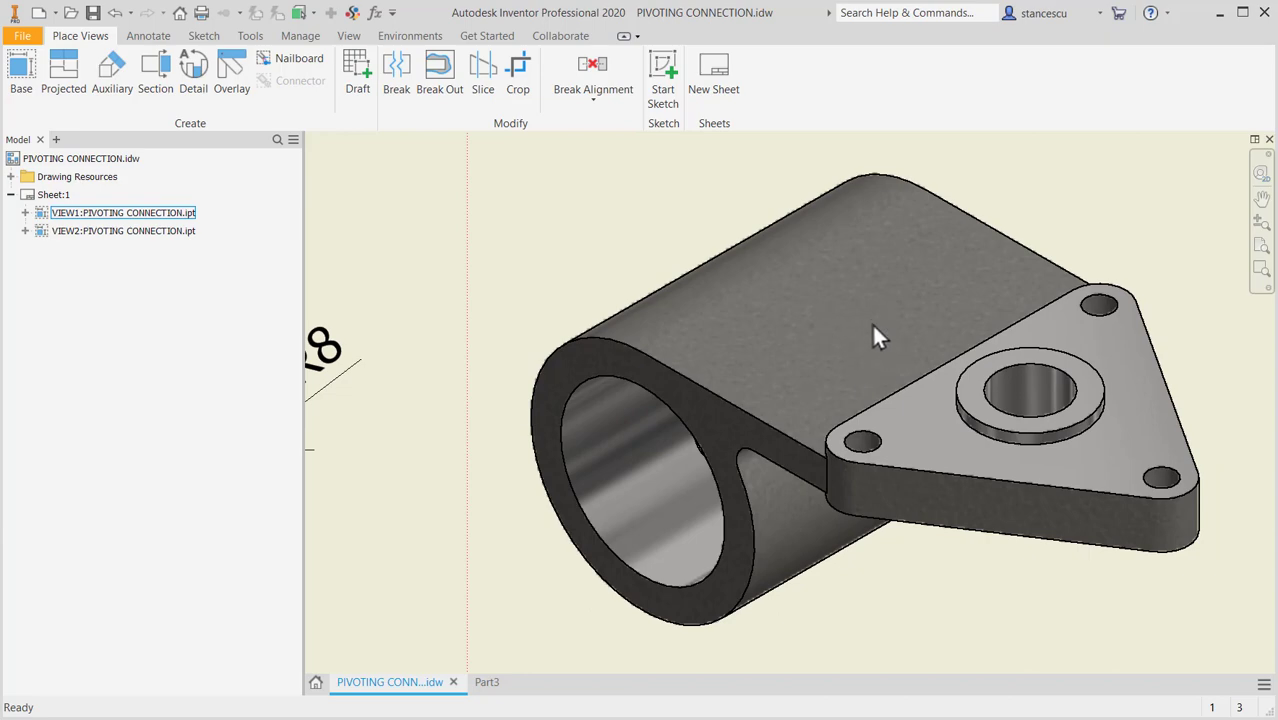
scroll(540, 318, "up", 3)
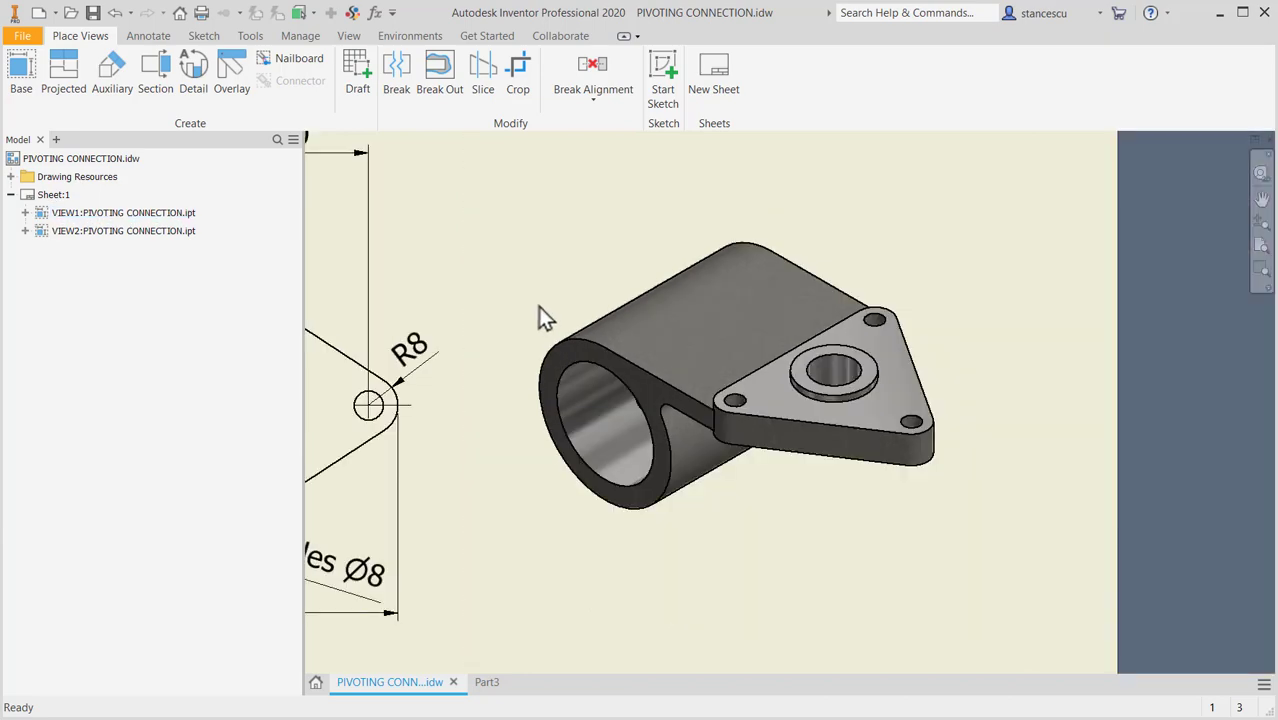
mouse_move(540, 310)
middle_mouse_down()
mouse_move(807, 602)
mouse_move(920, 563)
middle_mouse_up()
scroll(735, 388, "up", 3)
middle_click_drag(672, 332, 731, 470)
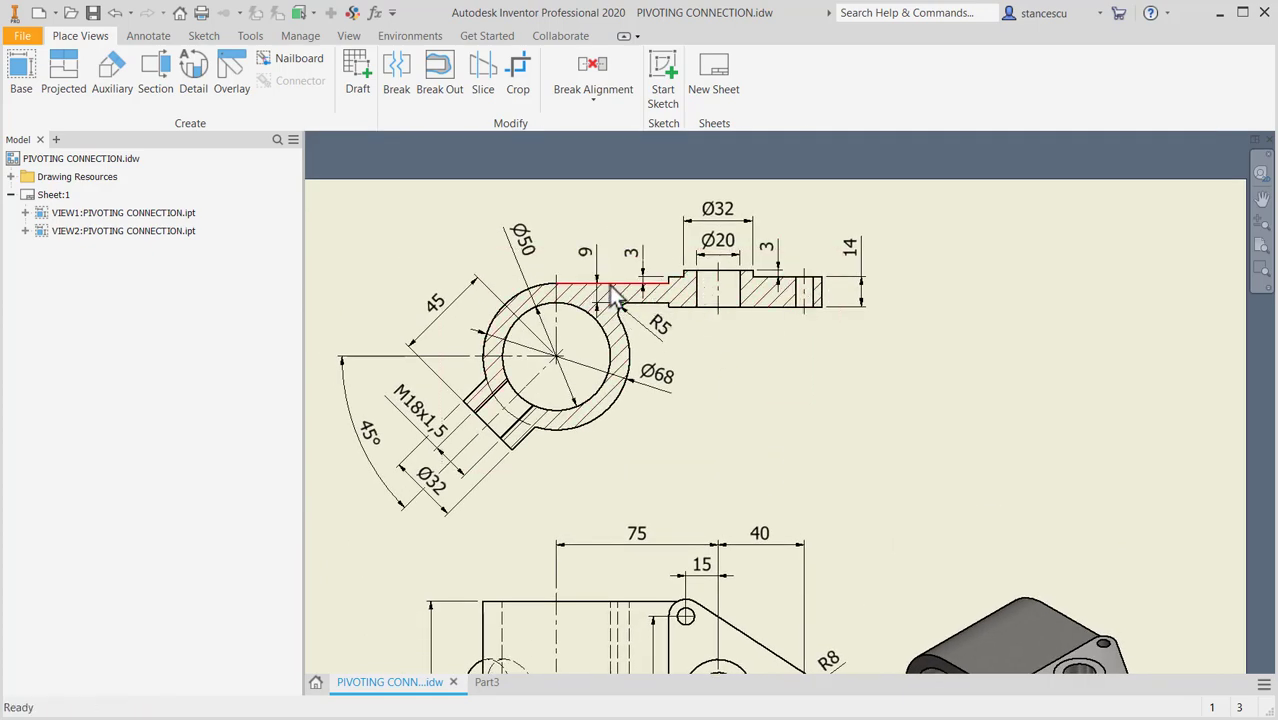
Return to Part3 and create a work plane offset 3 mm above the arm's top face
left_click(493, 677)
left_click(760, 68)
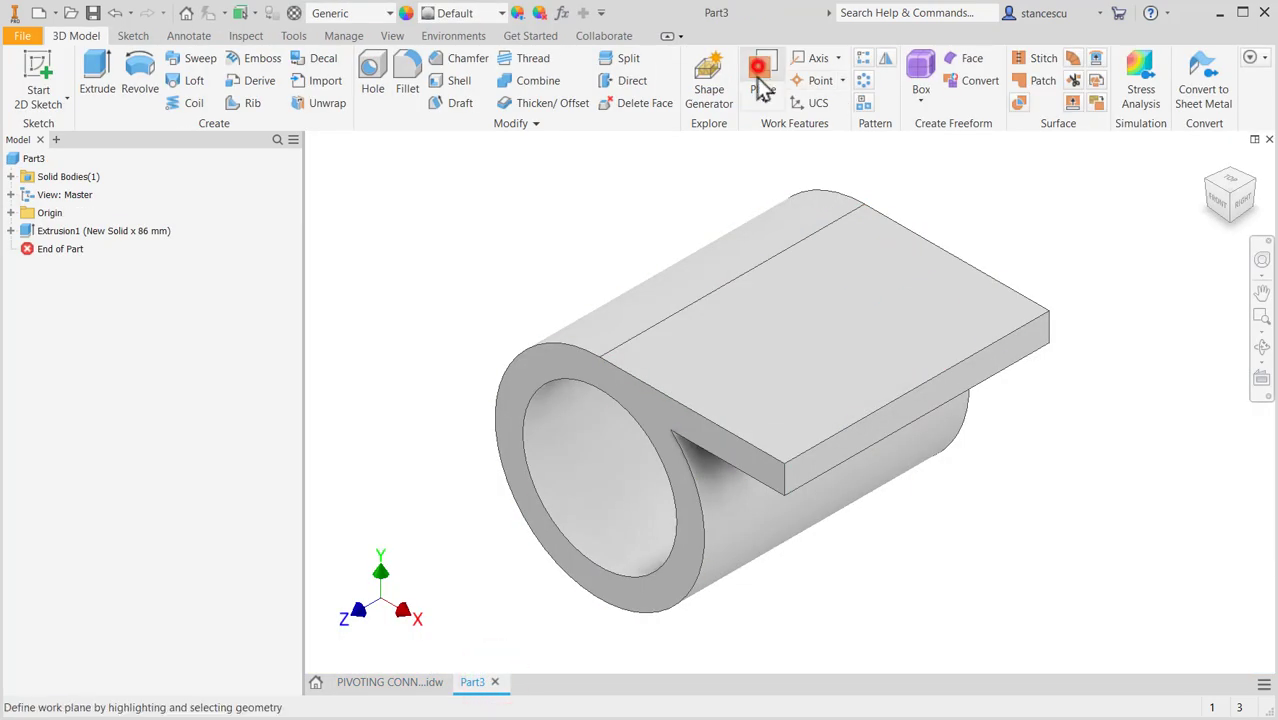
left_click(768, 352)
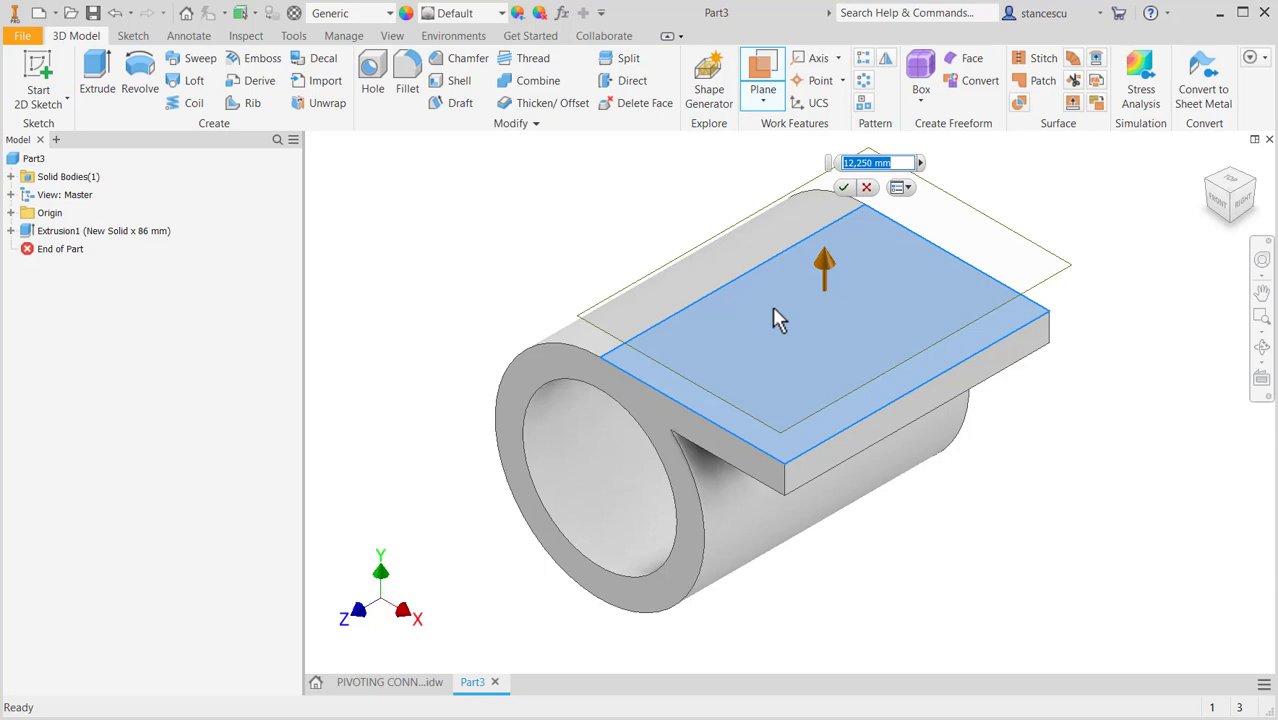
type("3")
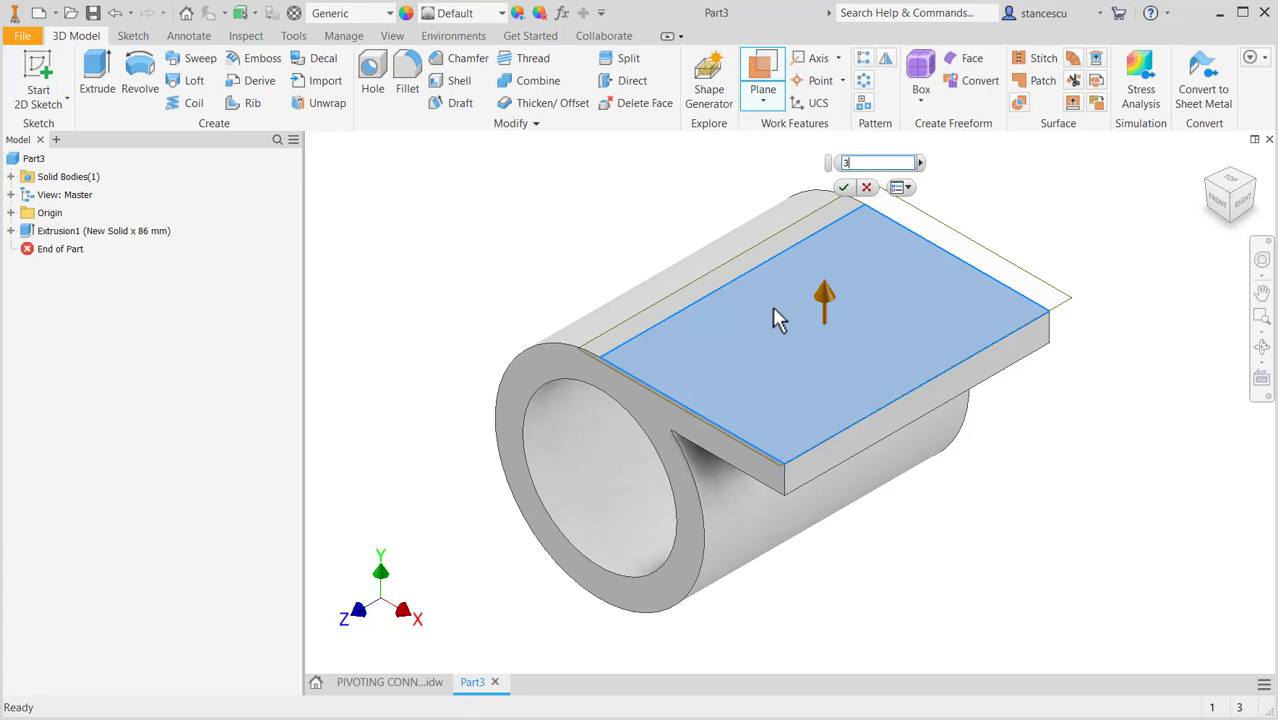
left_click(845, 188)
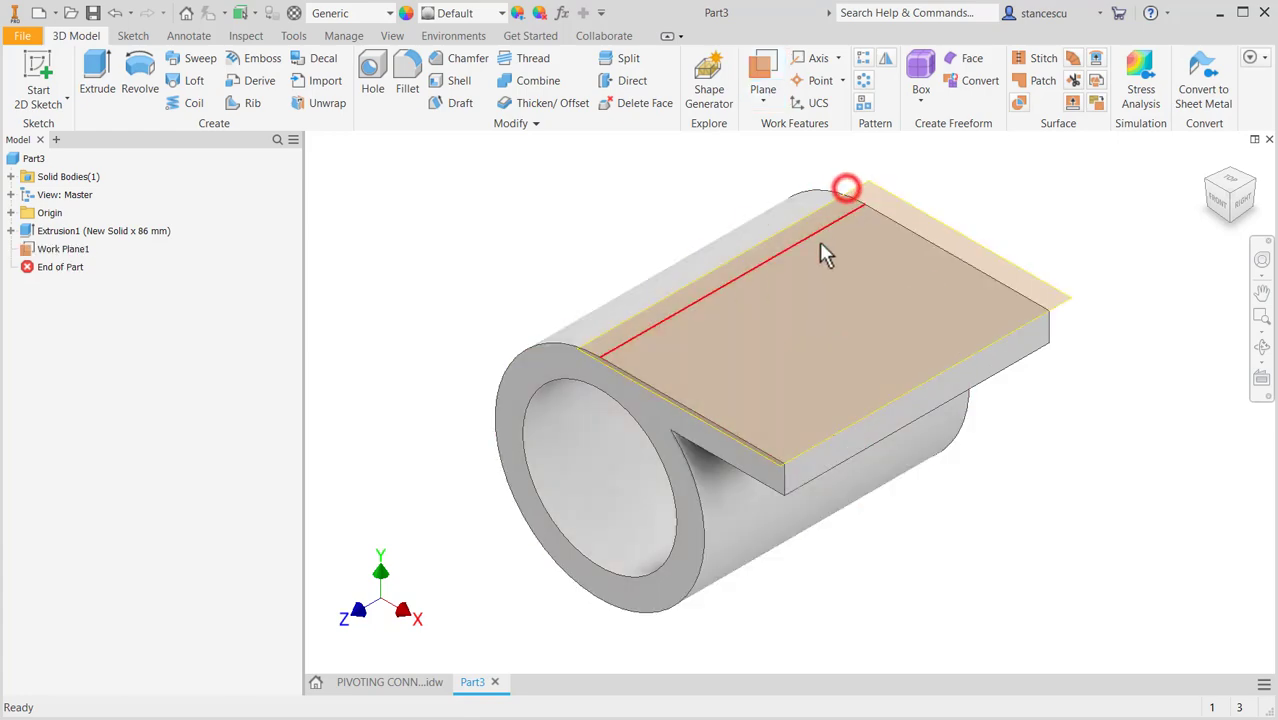
Start a sketch on the offset work plane and draw a closed triangle beyond the arm's end, its lower slanted side about 73 mm long
left_click(1048, 285)
left_click(1093, 277)
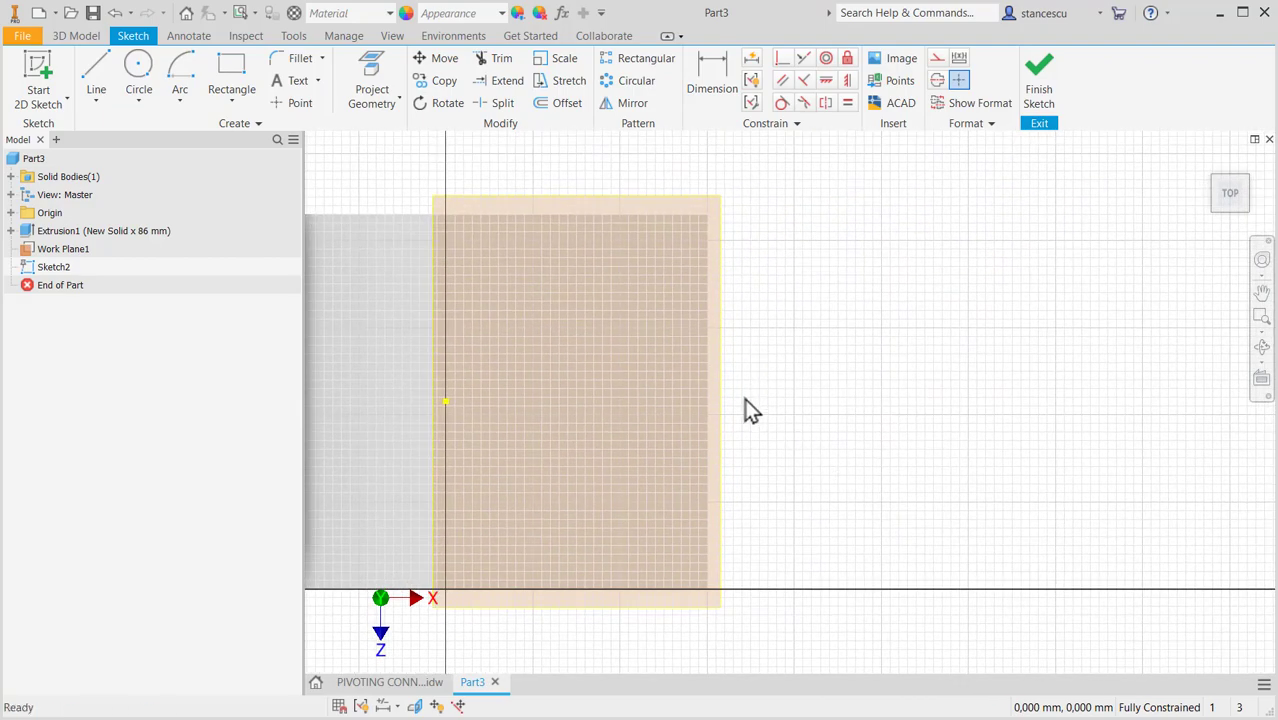
left_click(108, 76)
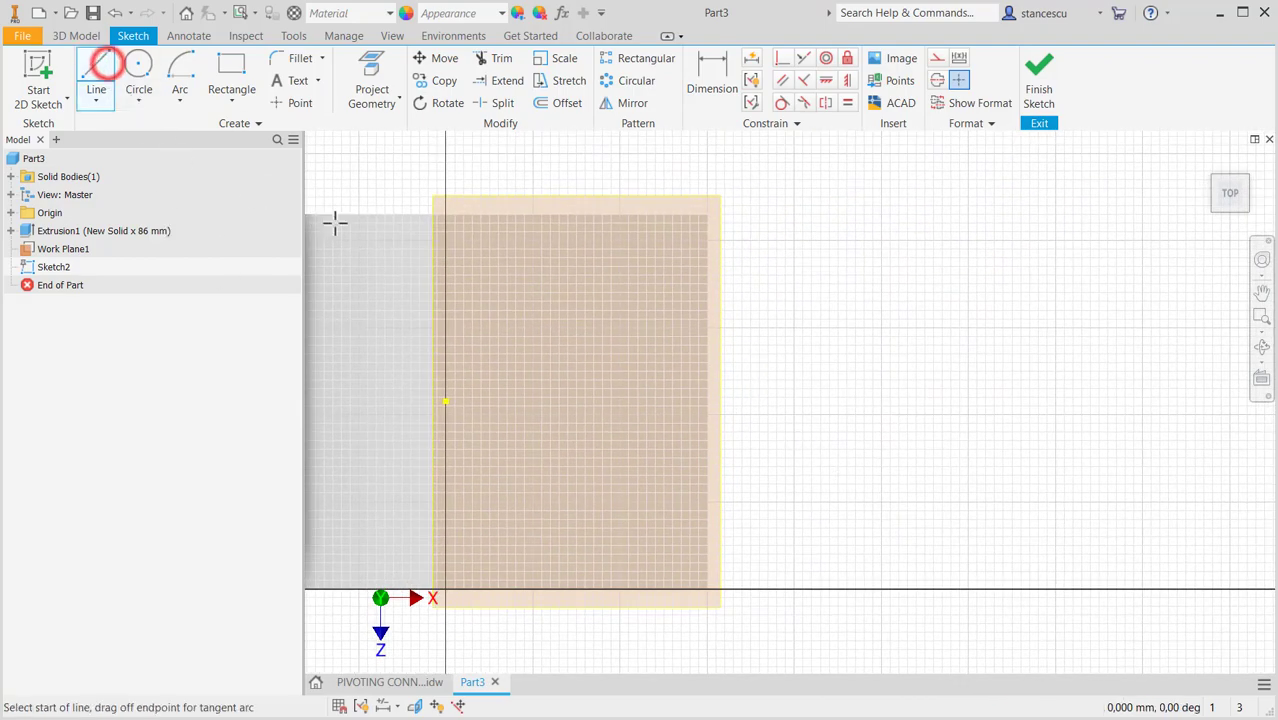
left_click(821, 211)
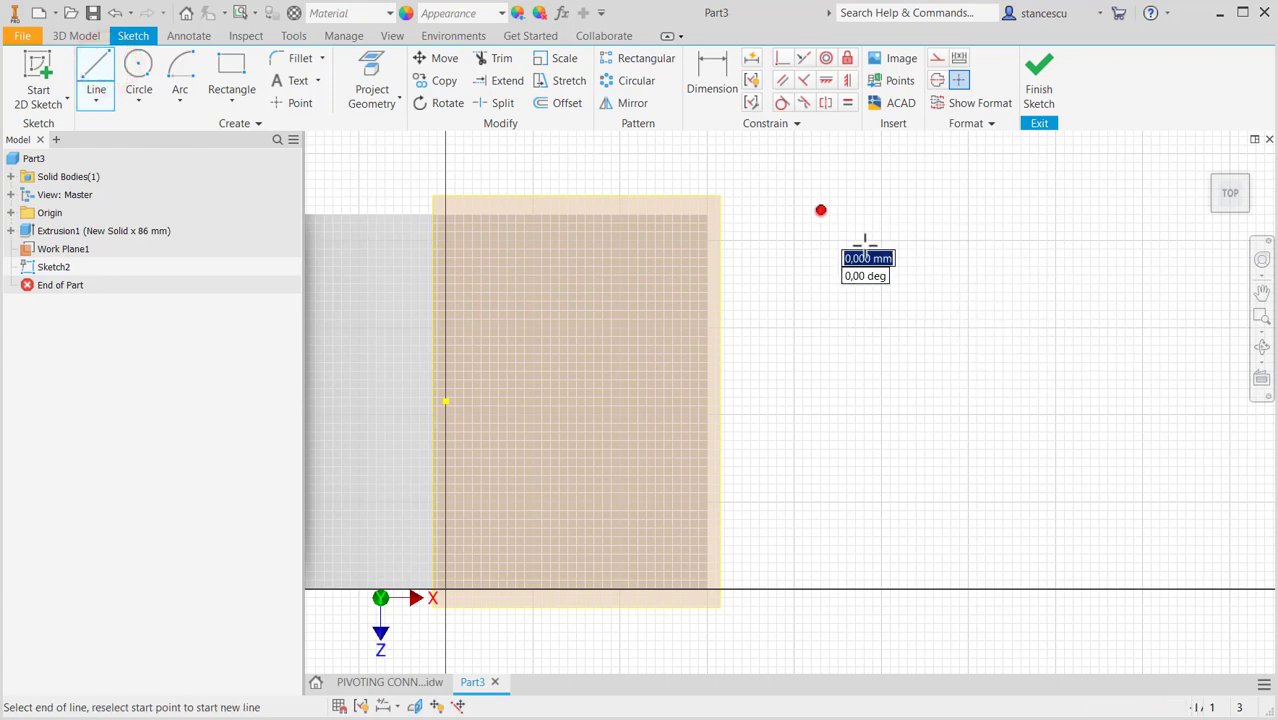
left_click(1062, 449)
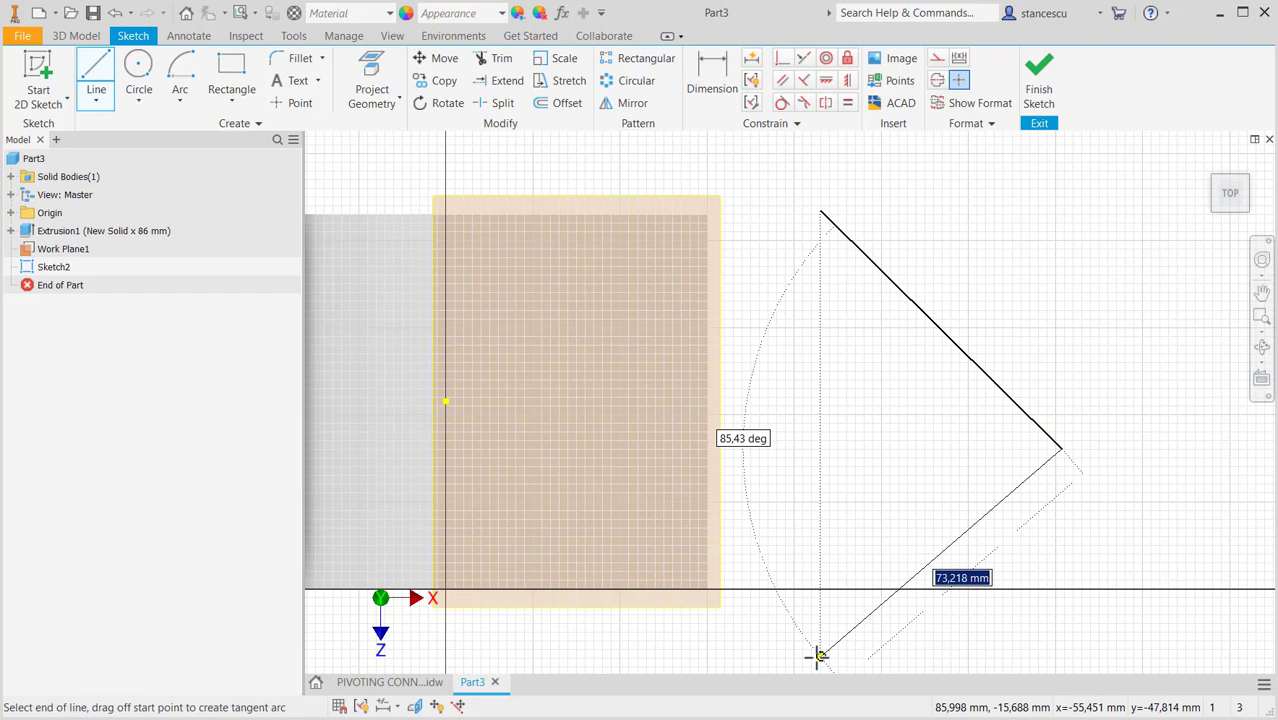
left_click(818, 655)
right_click(807, 293)
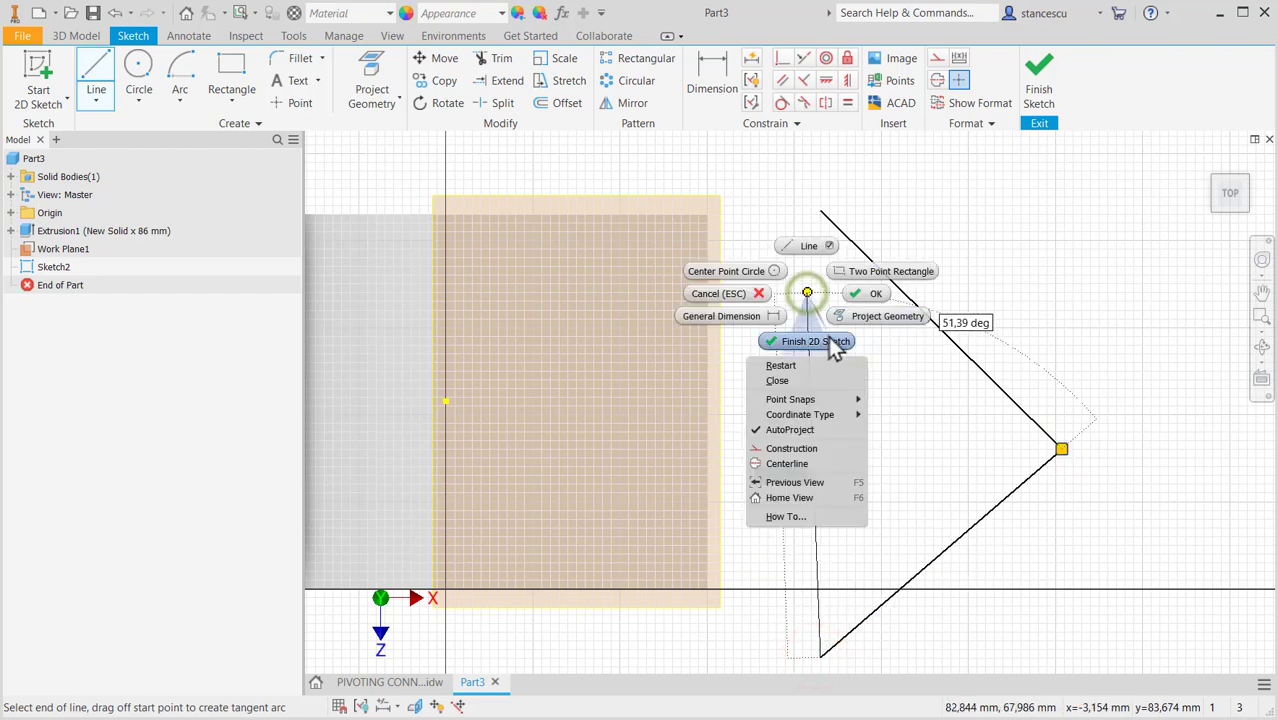
left_click(795, 382)
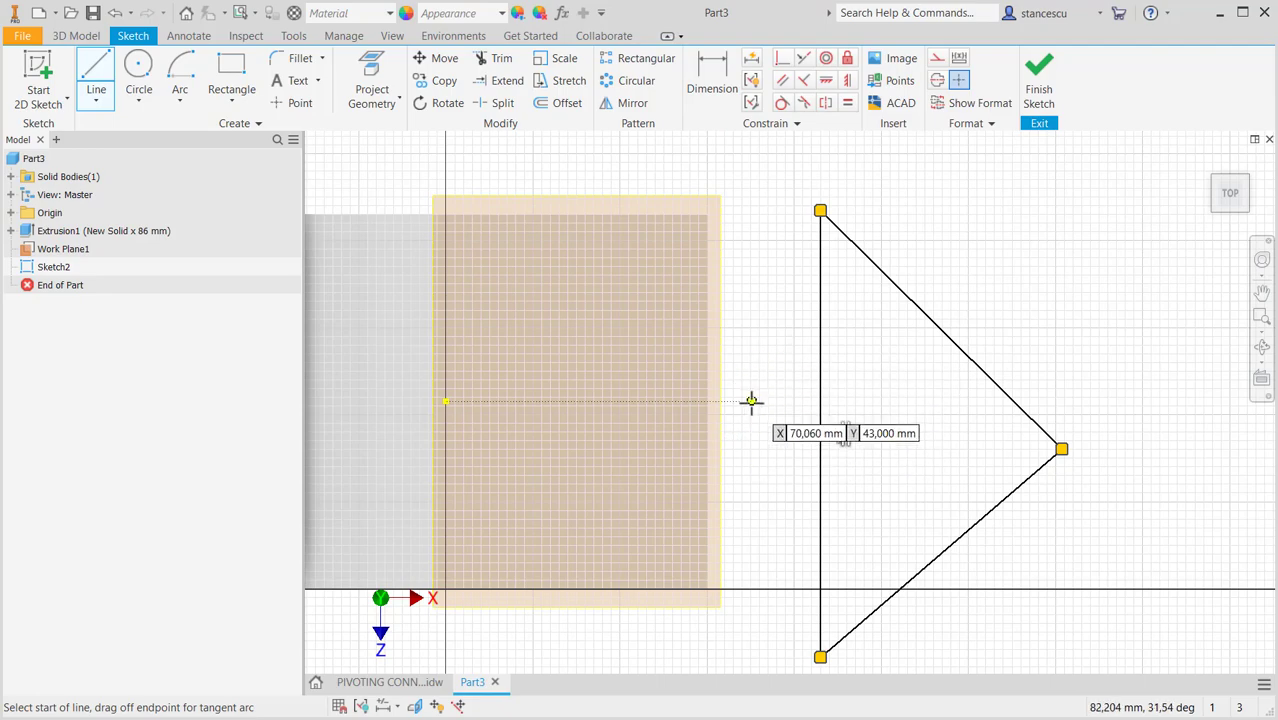
Check the flange in the drawing, and align the triangle's outer tip horizontally with the sketch's origin point in Part3
left_click(395, 682)
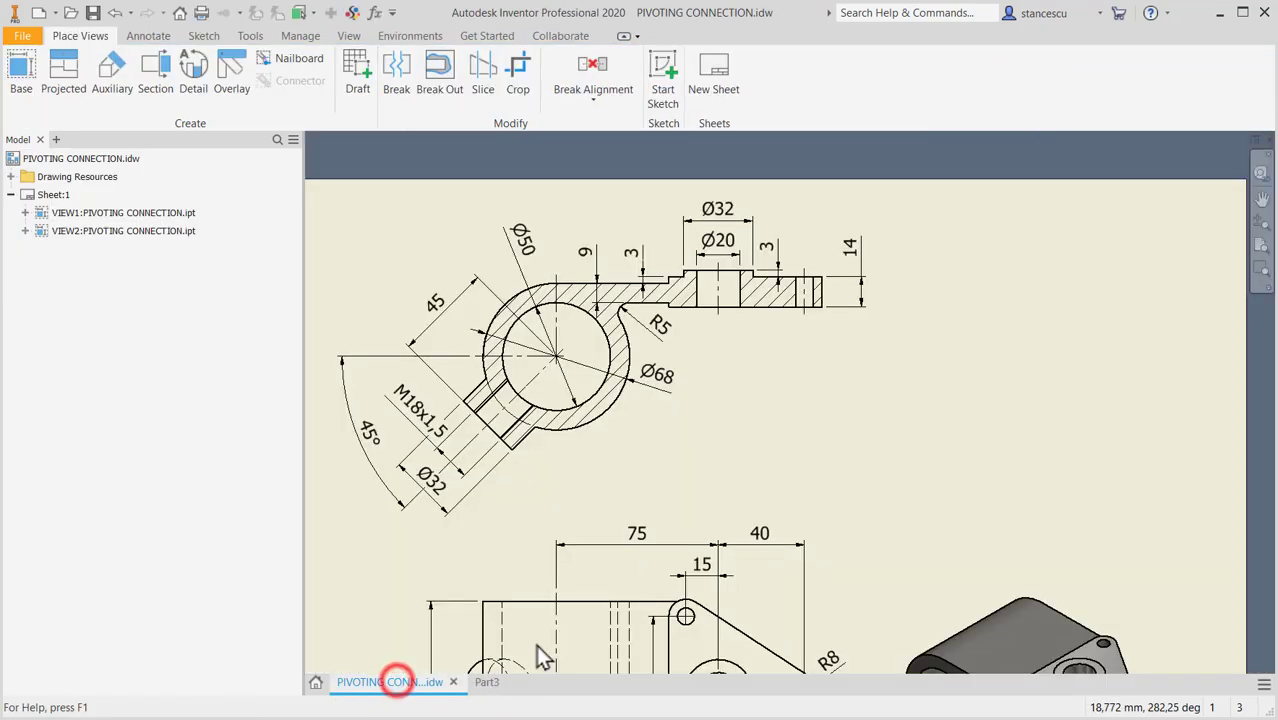
scroll(893, 488, "up", 2)
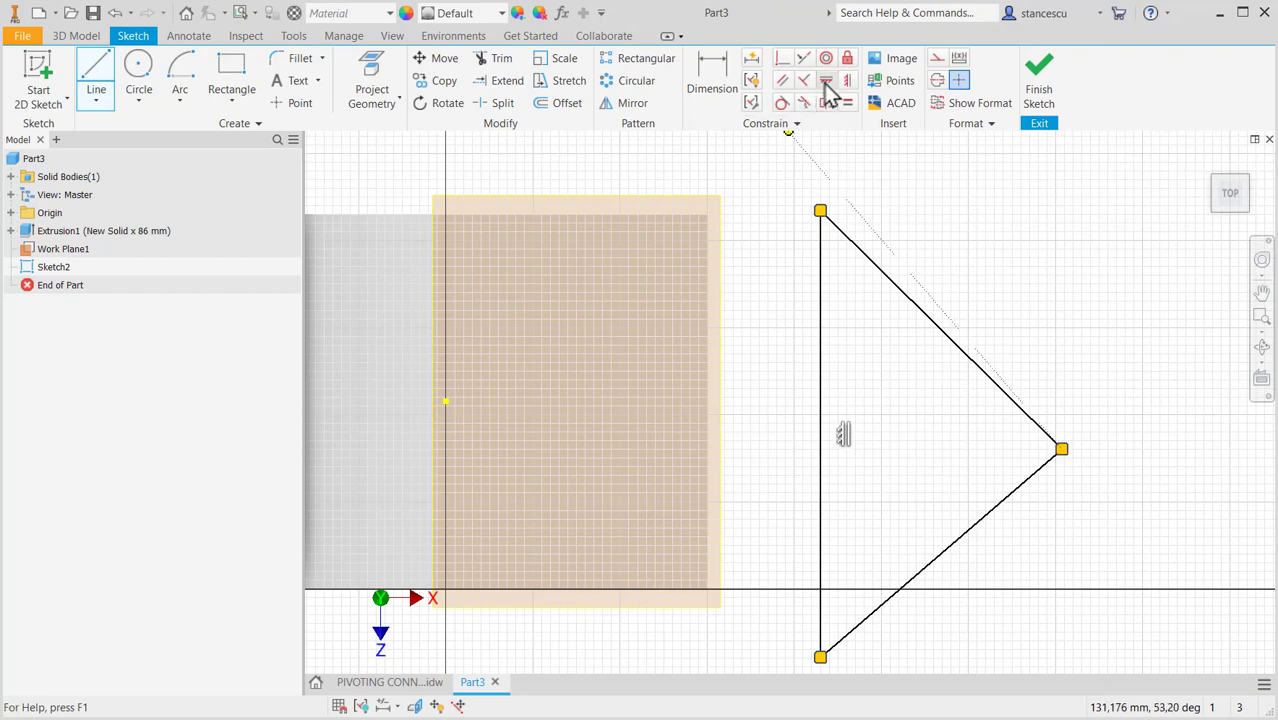
left_click(826, 80)
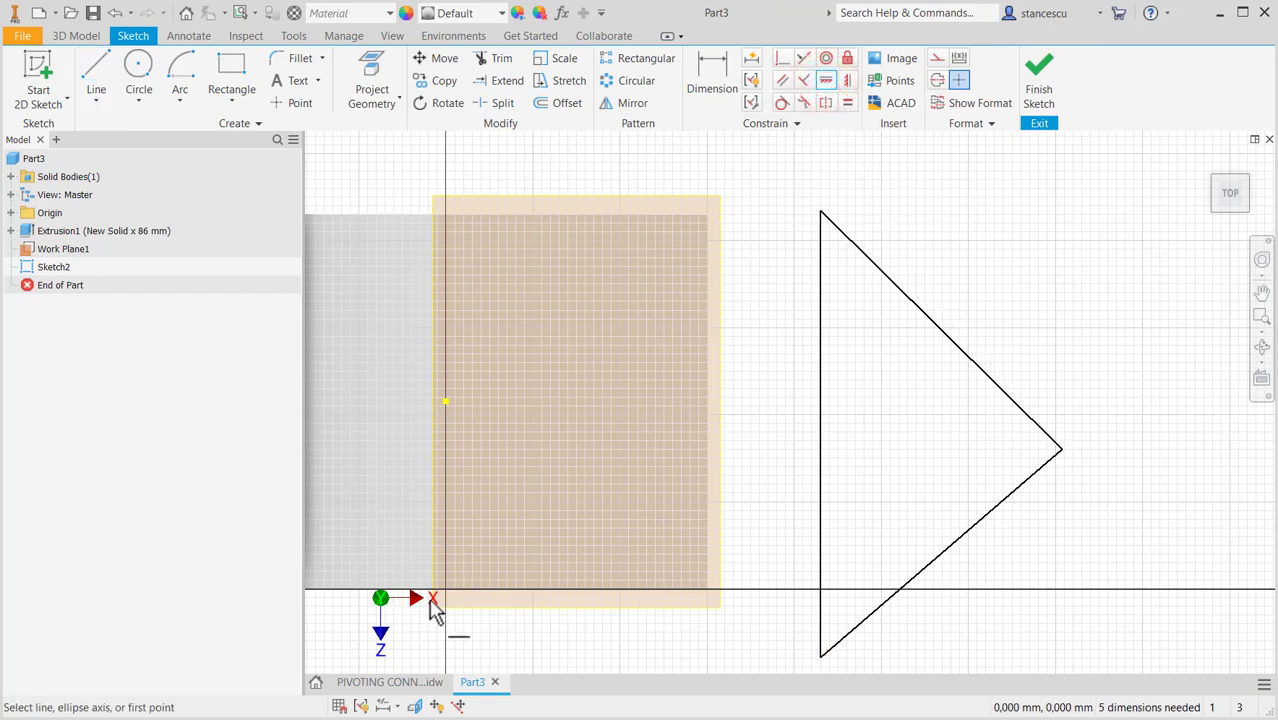
left_click(445, 401)
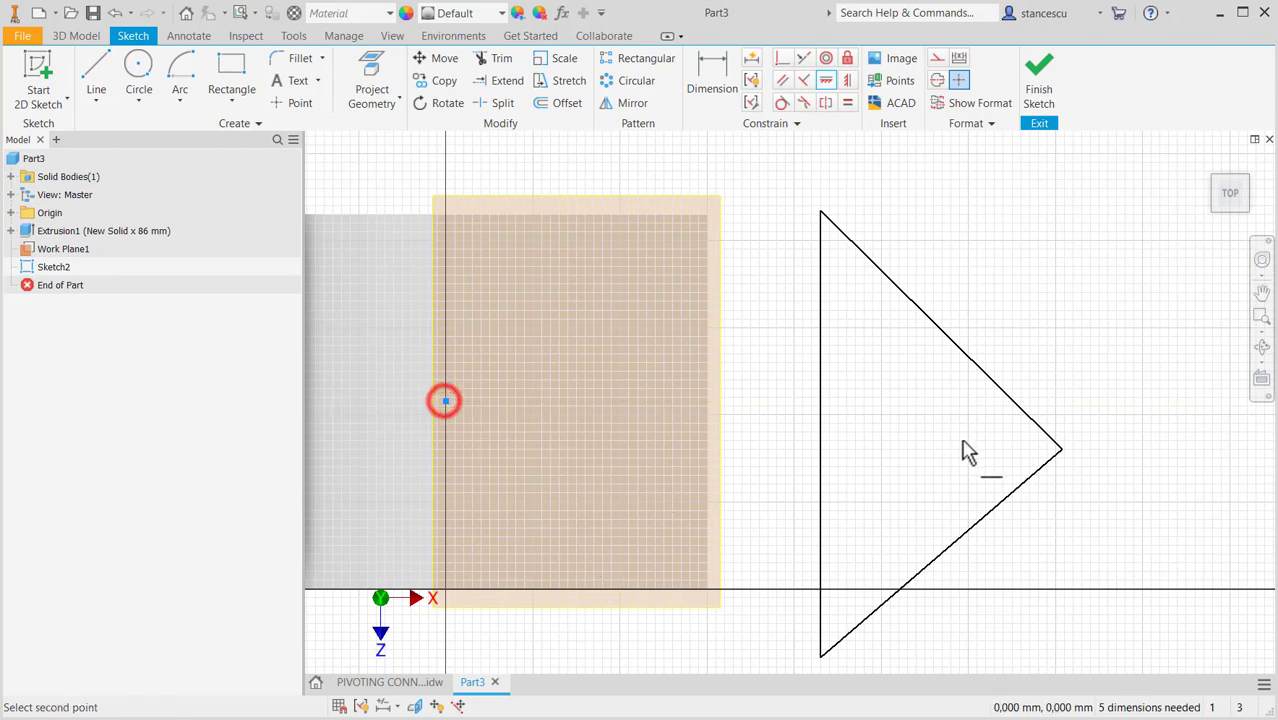
left_click(1061, 450)
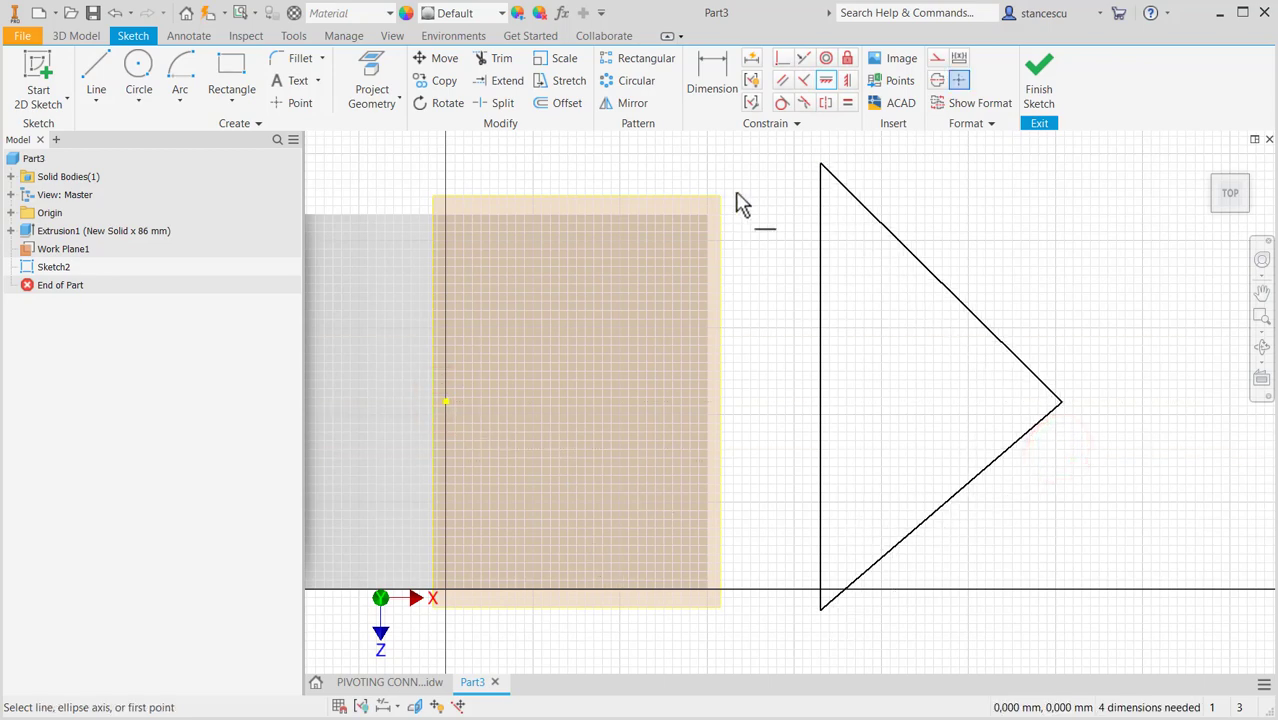
Apply an Equal constraint to the triangle's two slanted sides
left_click(847, 102)
left_click(892, 239)
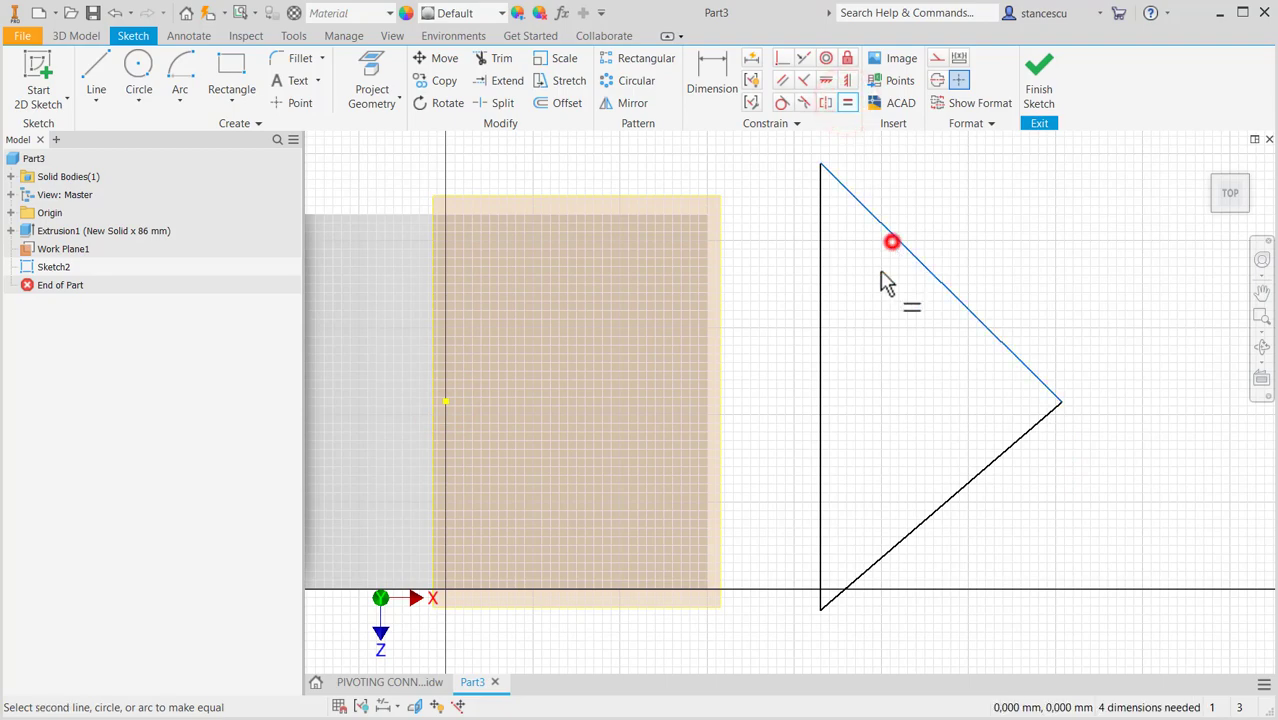
left_click(924, 518)
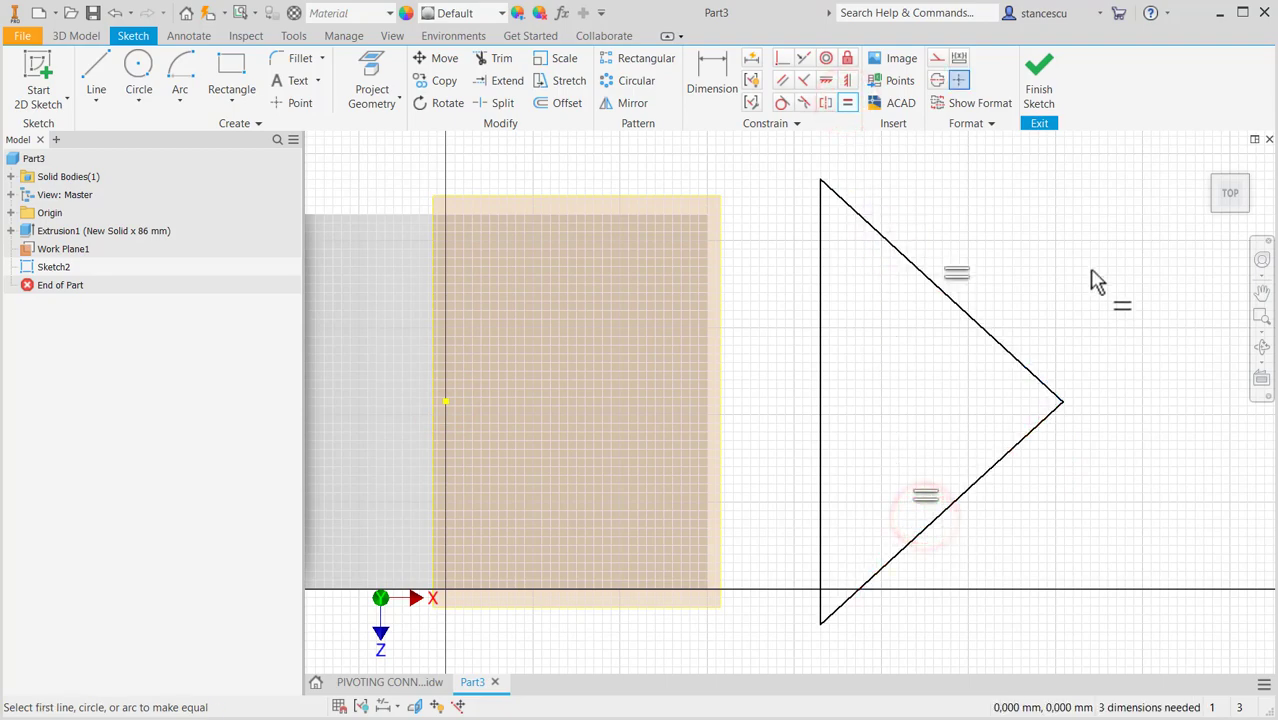
Check the flange's hole spacing and overall length in the drawing, and dimension the triangle's base-to-tip distance in Part3 as 71-2*8 mm
left_click(386, 684)
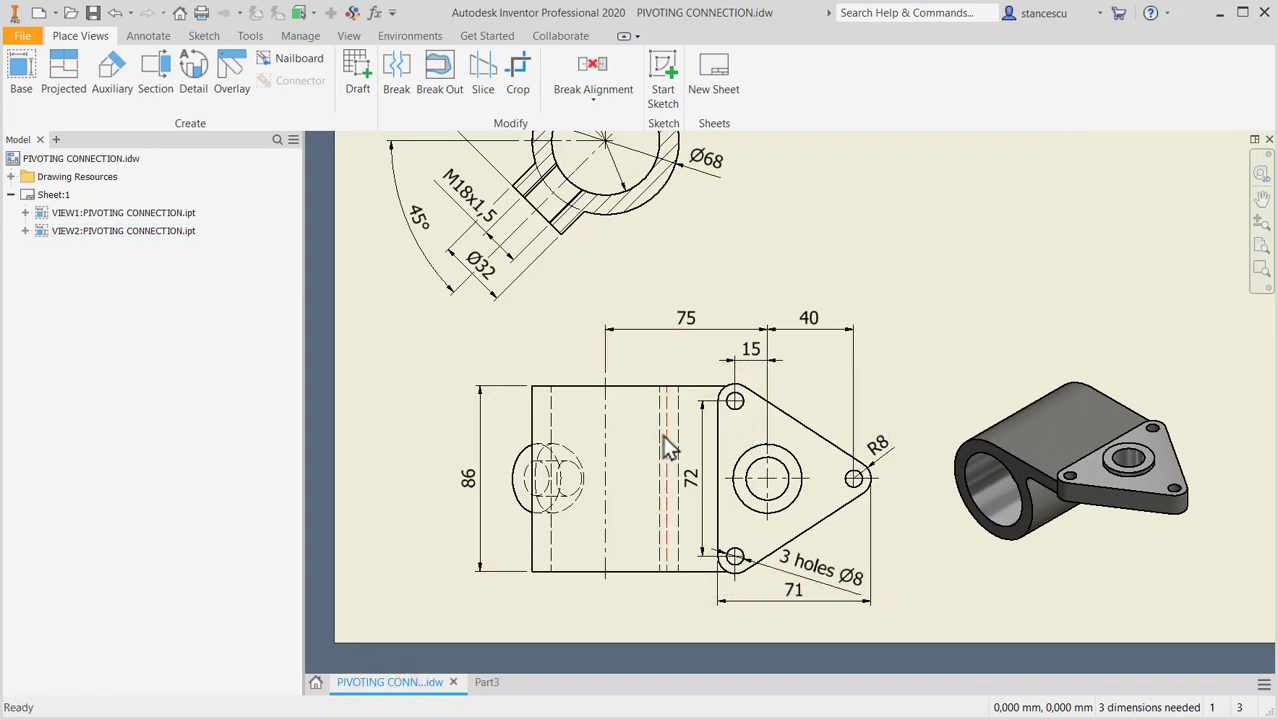
left_click(701, 478)
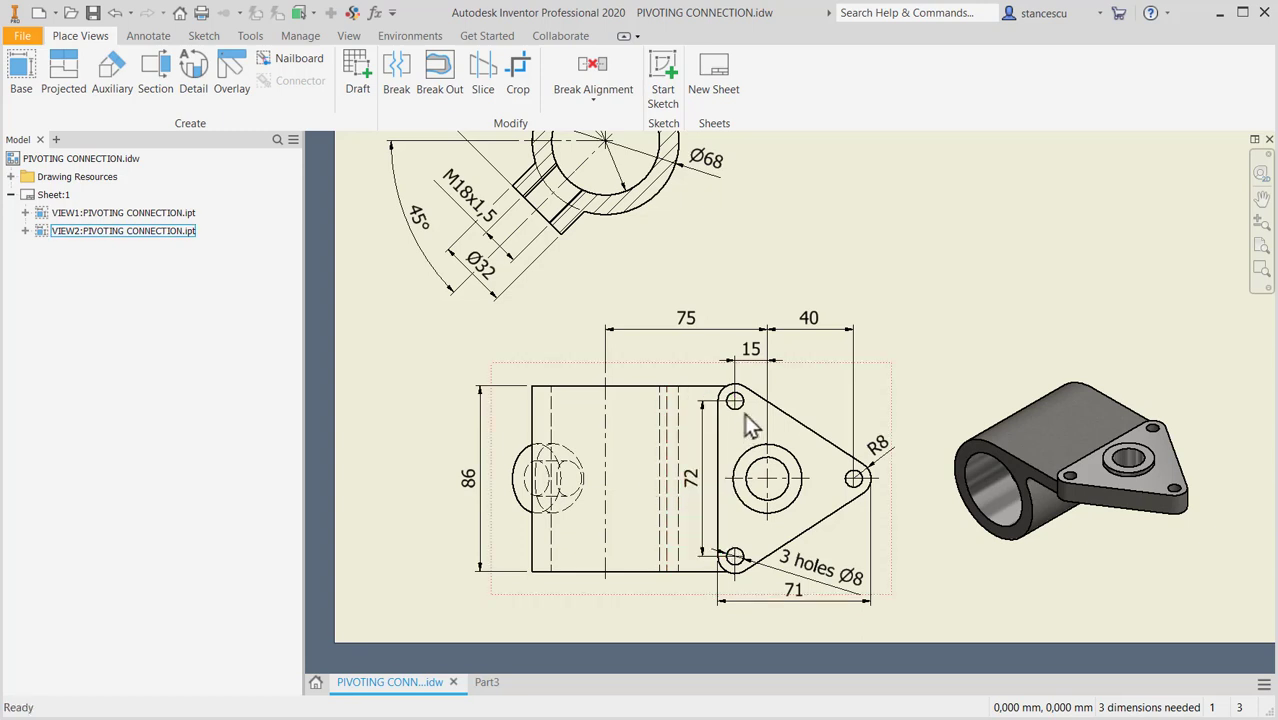
key("Escape")
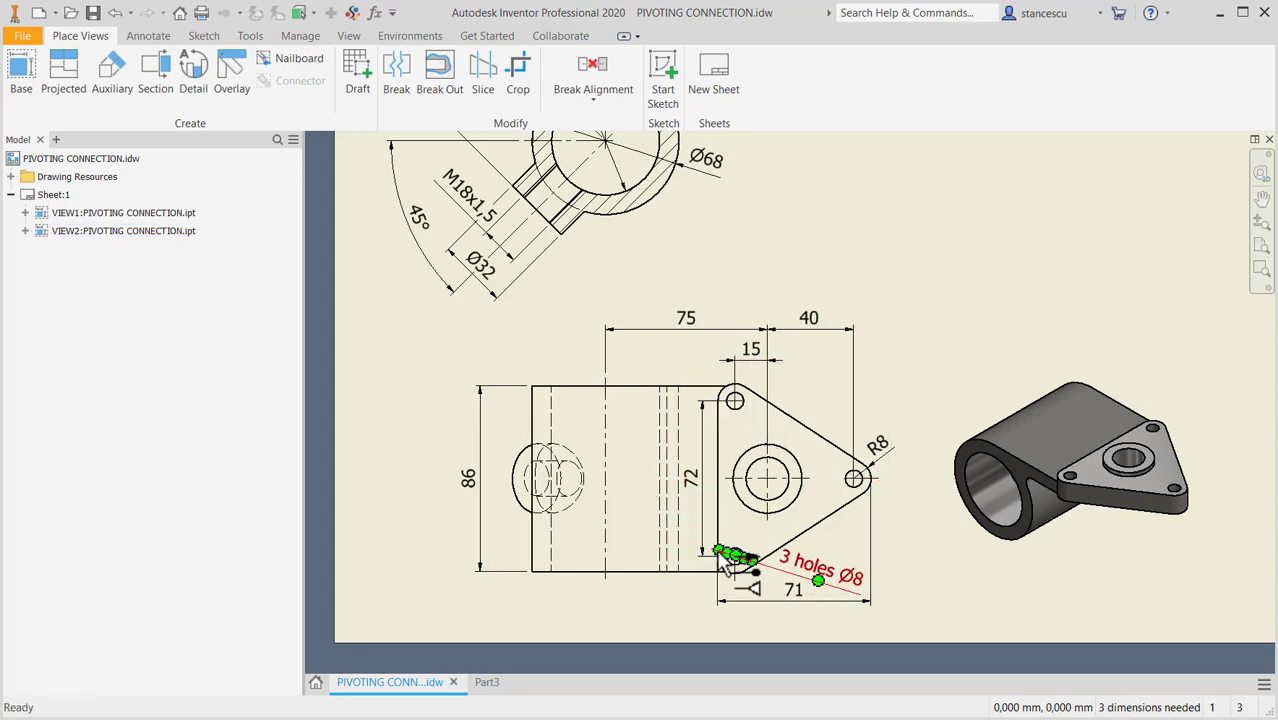
left_click(716, 482)
key("Escape")
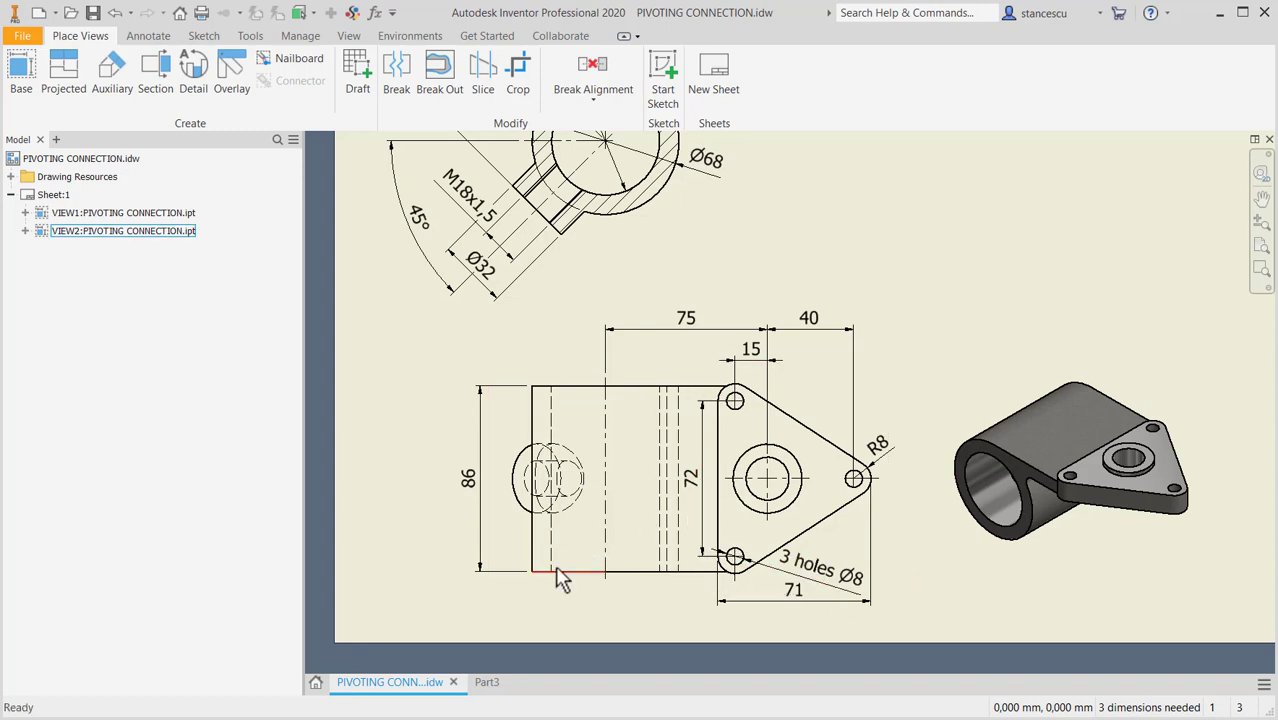
left_click(483, 686)
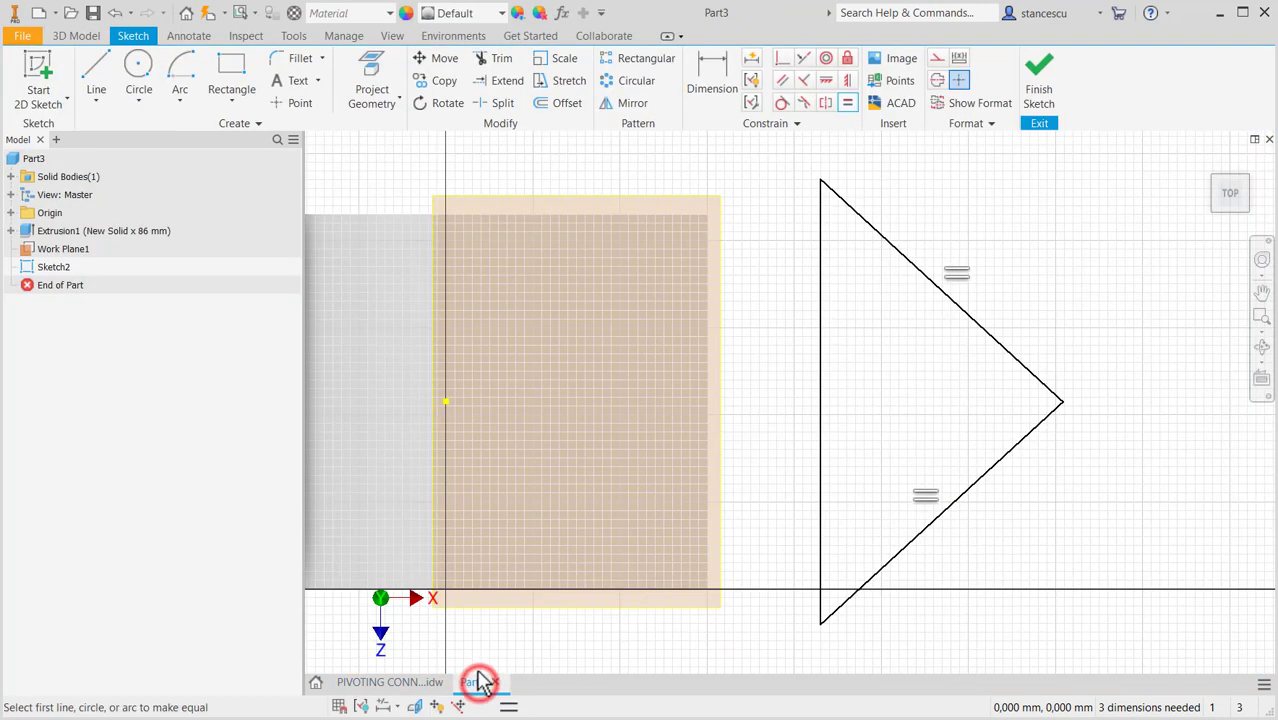
left_click(822, 385)
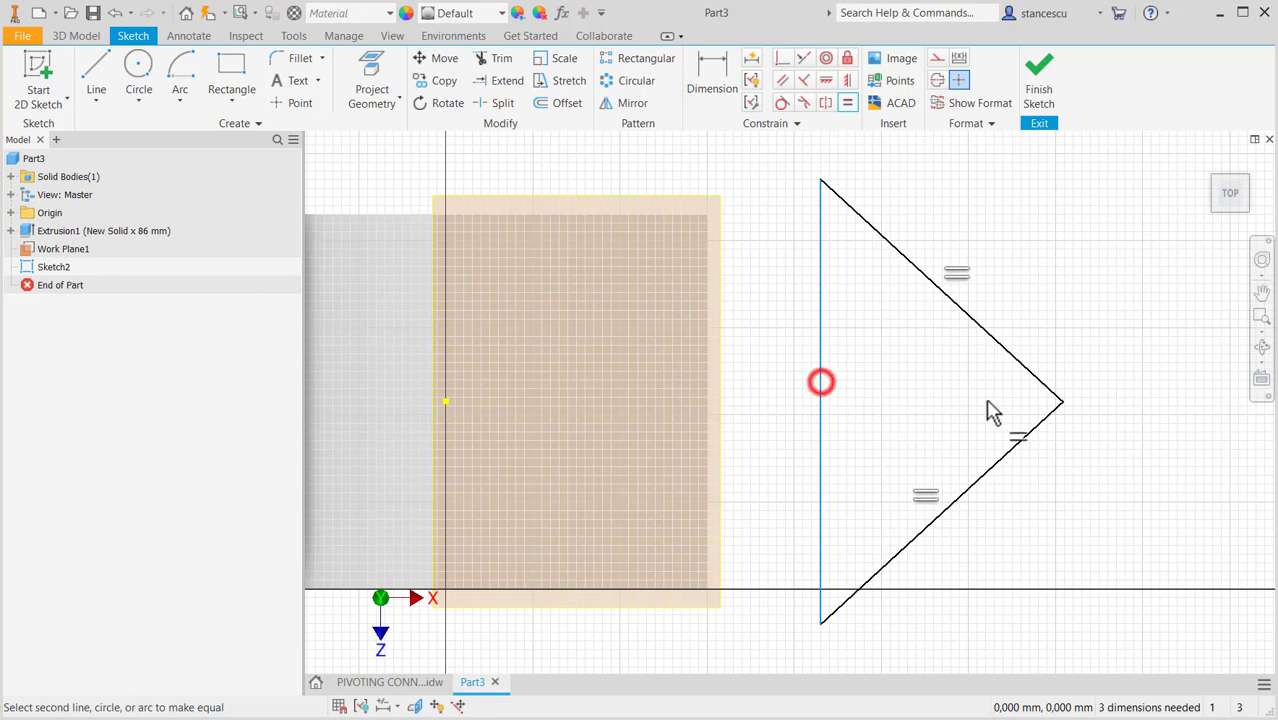
left_click(713, 80)
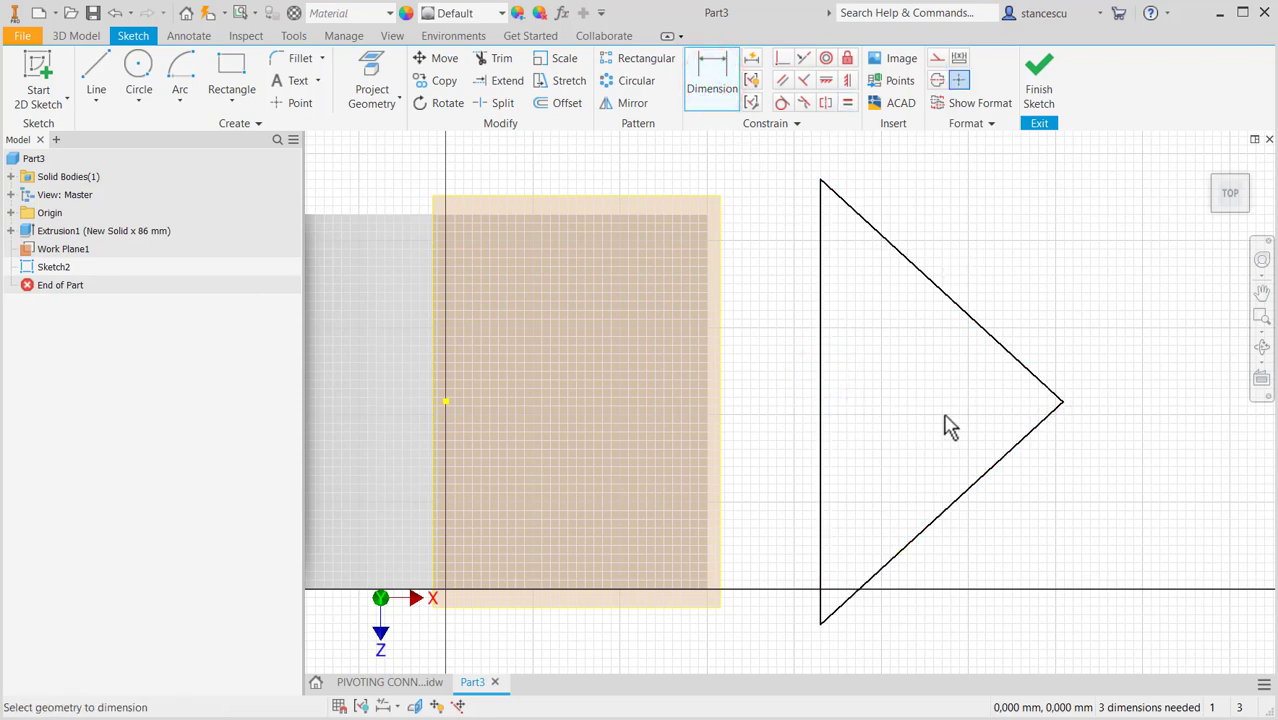
left_click(818, 439)
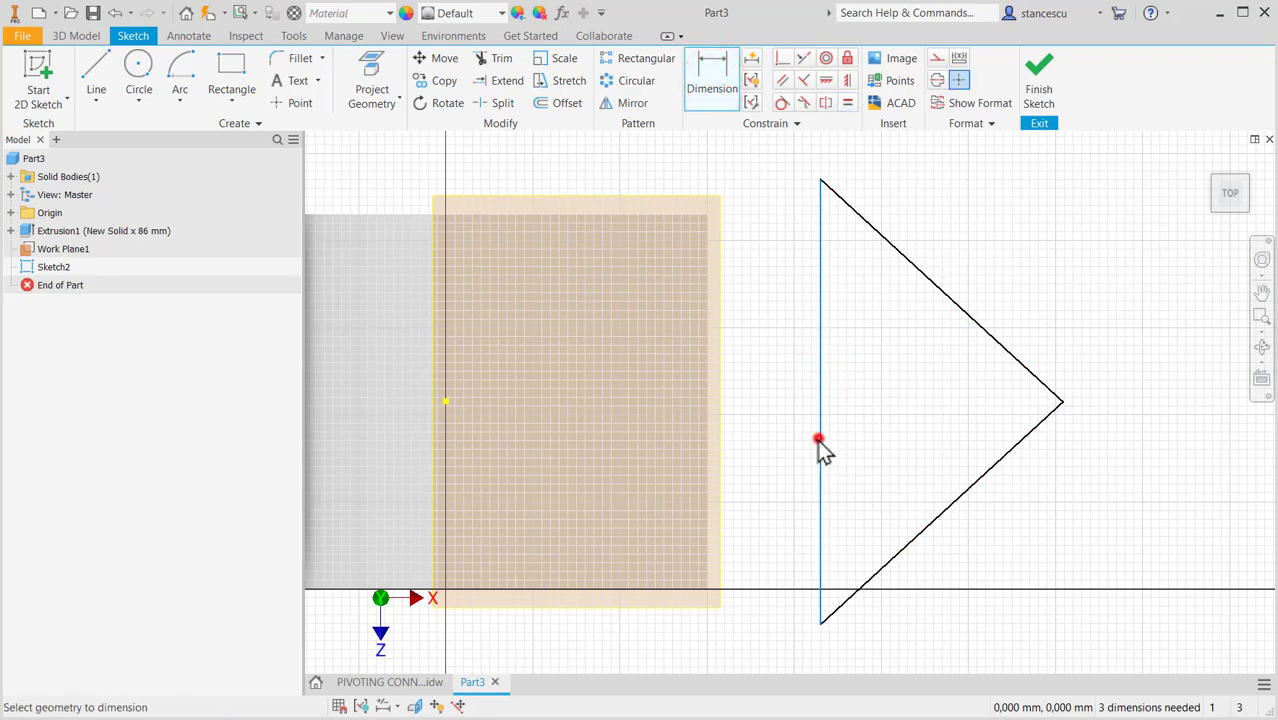
left_click(1061, 400)
left_click(932, 400)
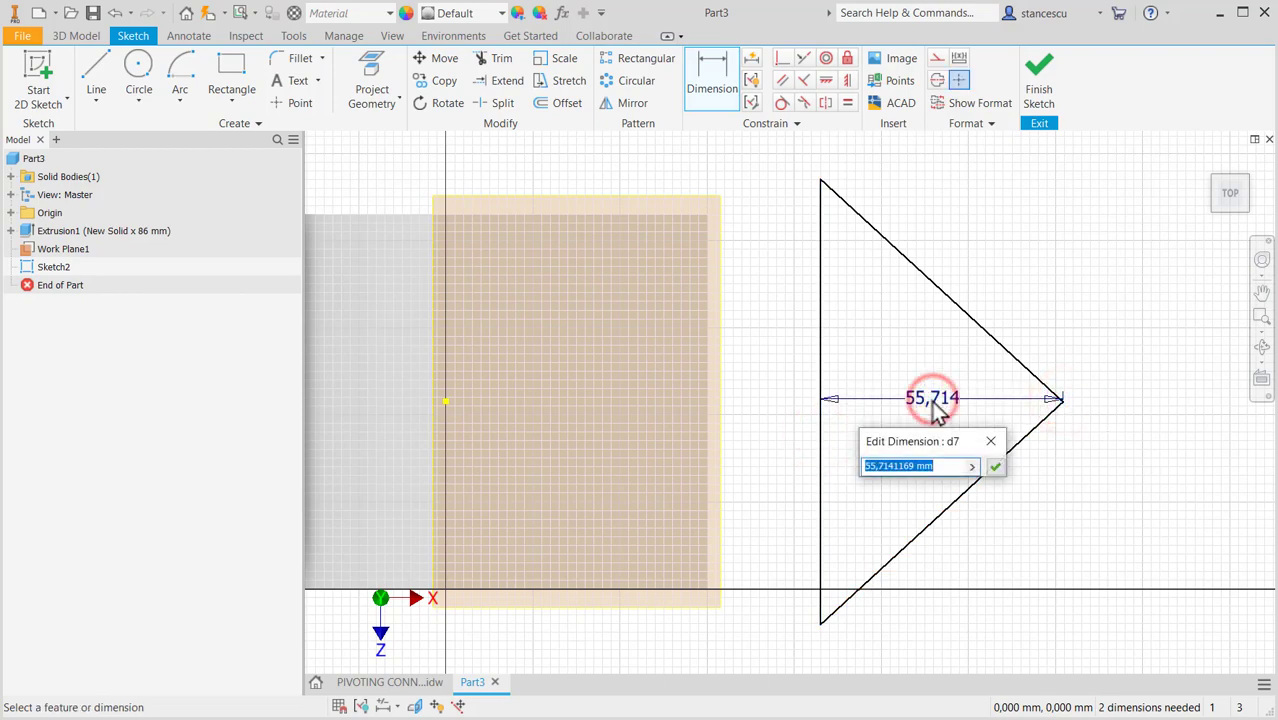
type("71-2*8")
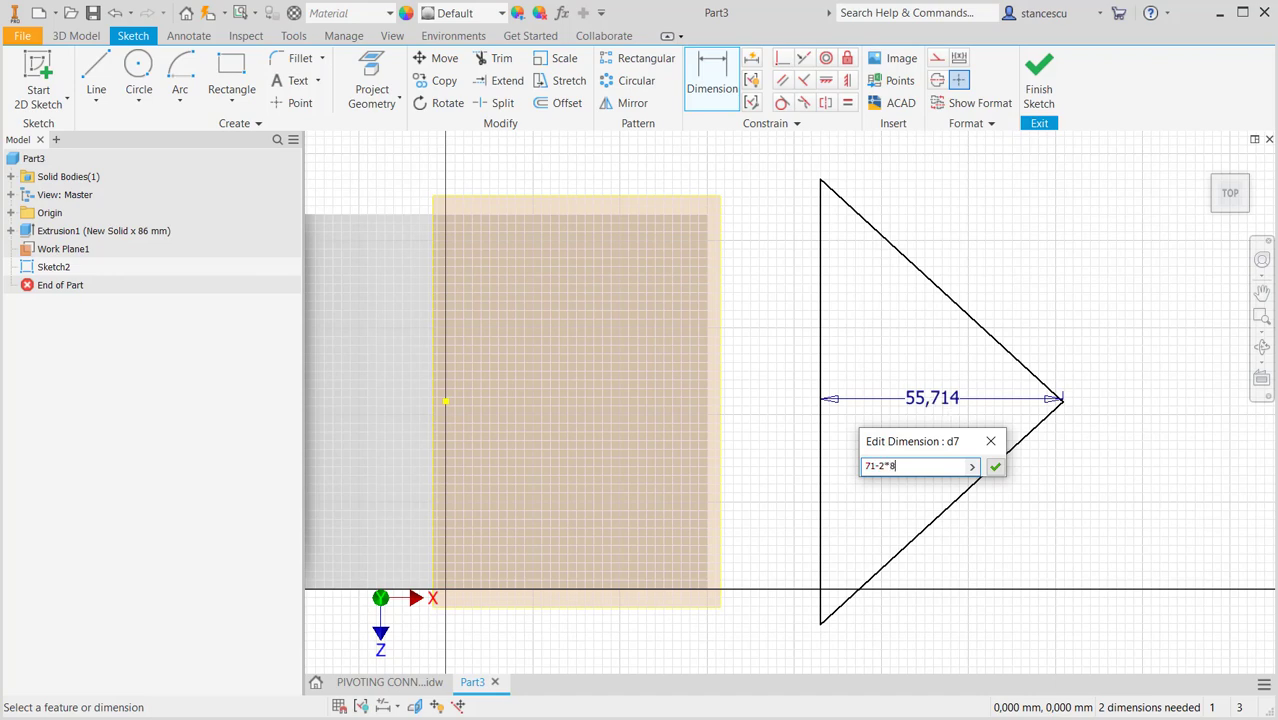
key("Return")
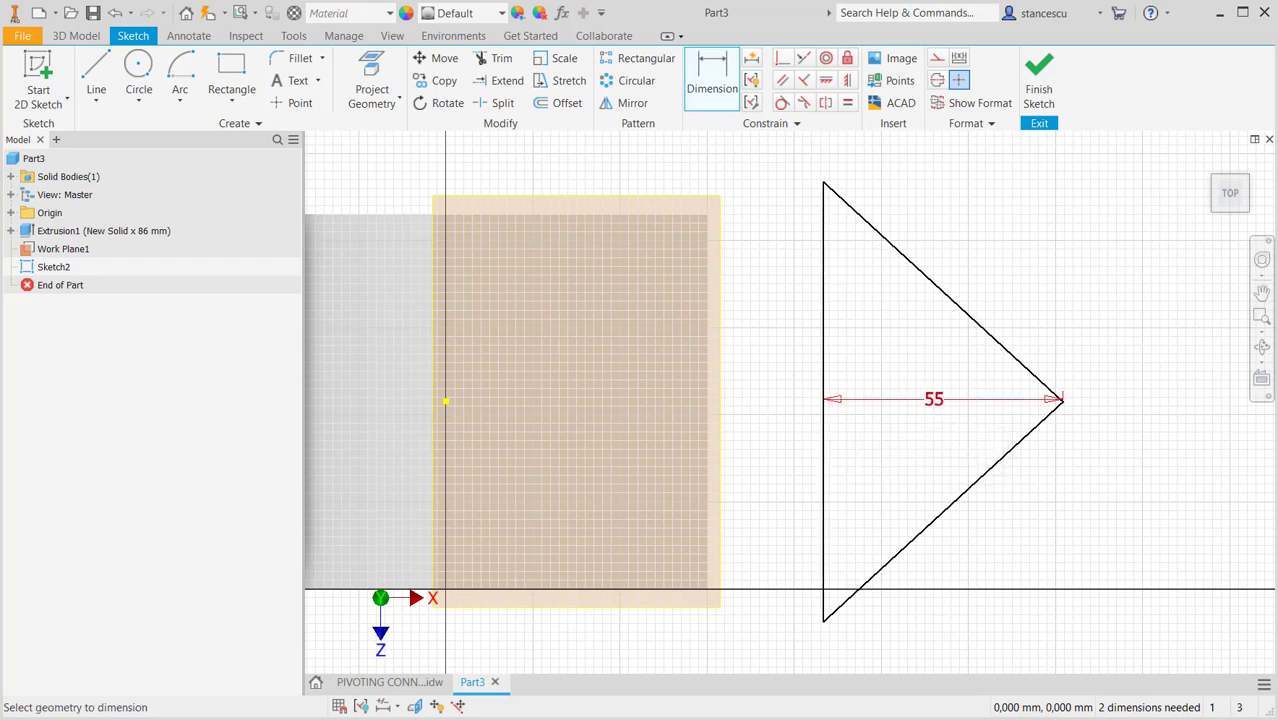
Dimension the triangle's vertical base side and set its length to 72 mm
left_click(826, 290)
left_click(775, 292)
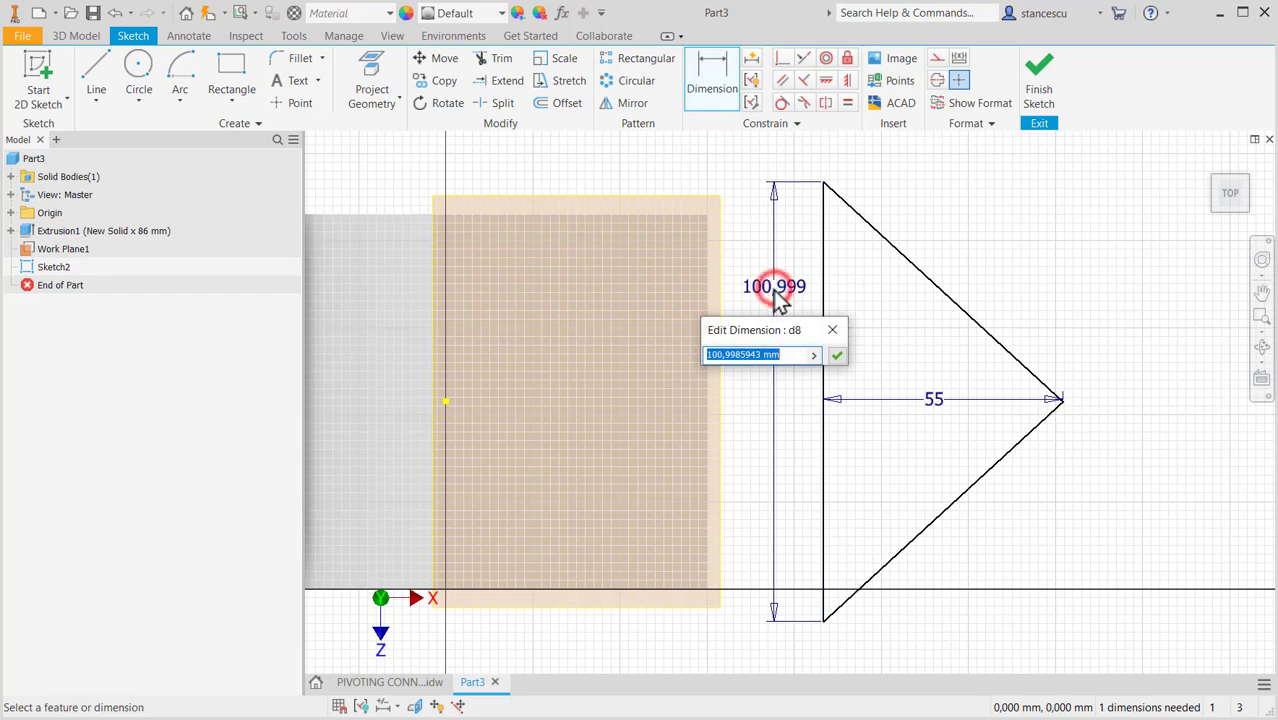
type("7")
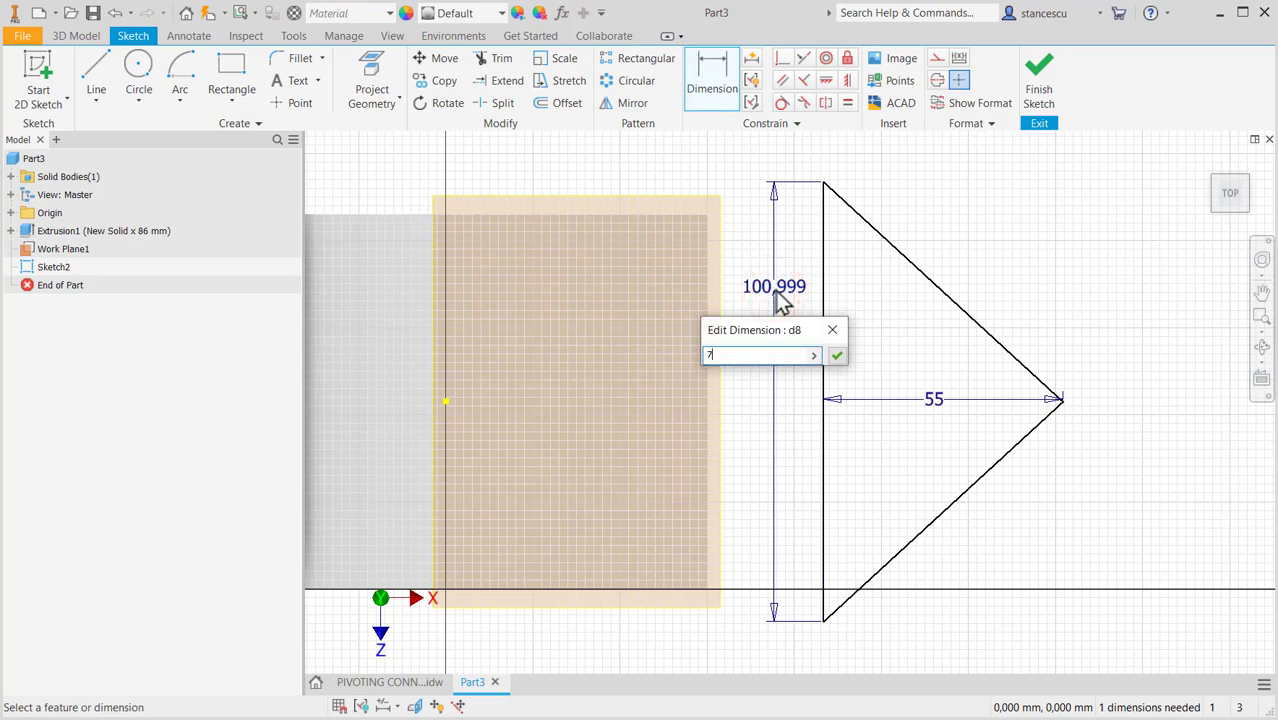
type("2")
key("Return")
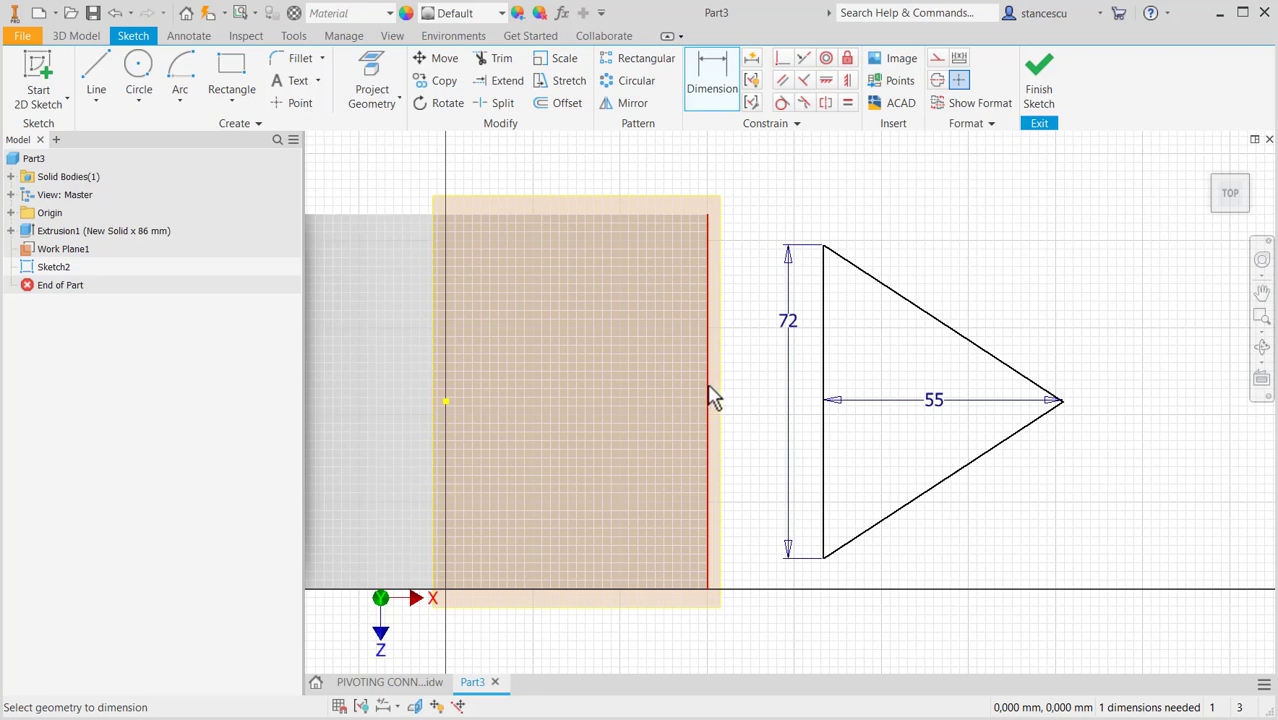
Make the triangle's vertical base collinear with the end edge of the arm
left_click(804, 60)
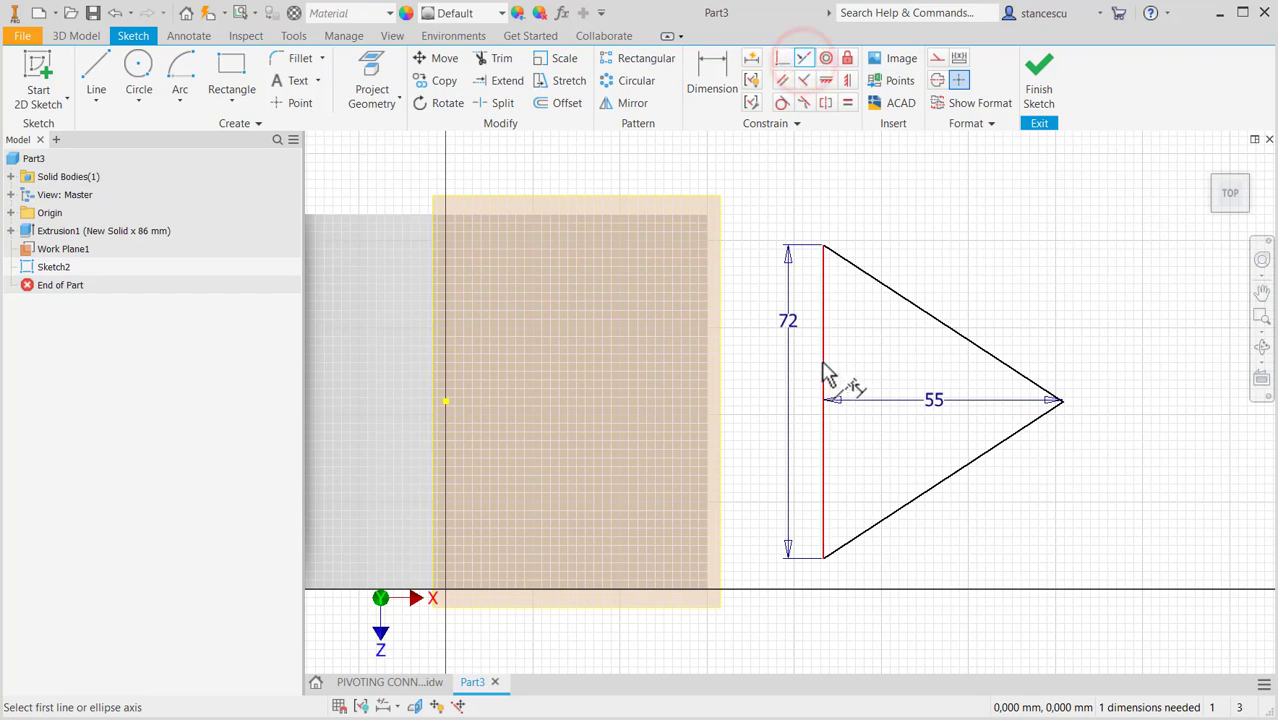
left_click(822, 360)
left_click(705, 398)
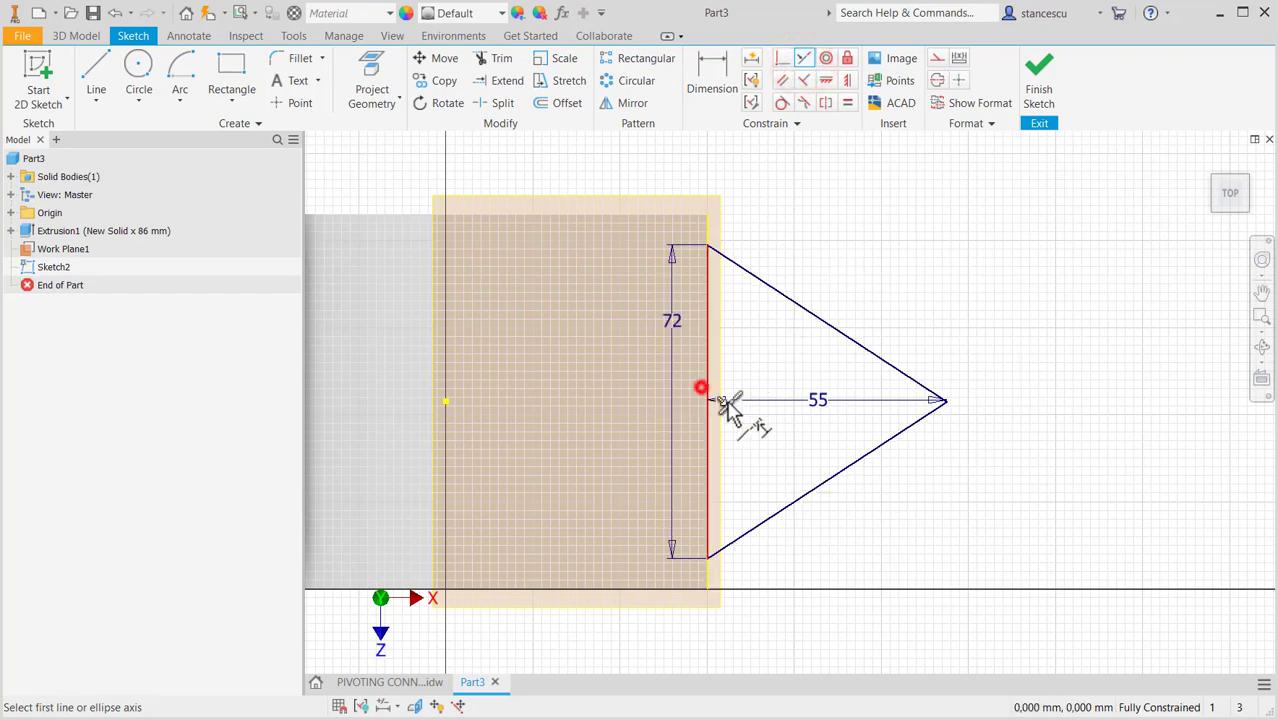
key("Escape")
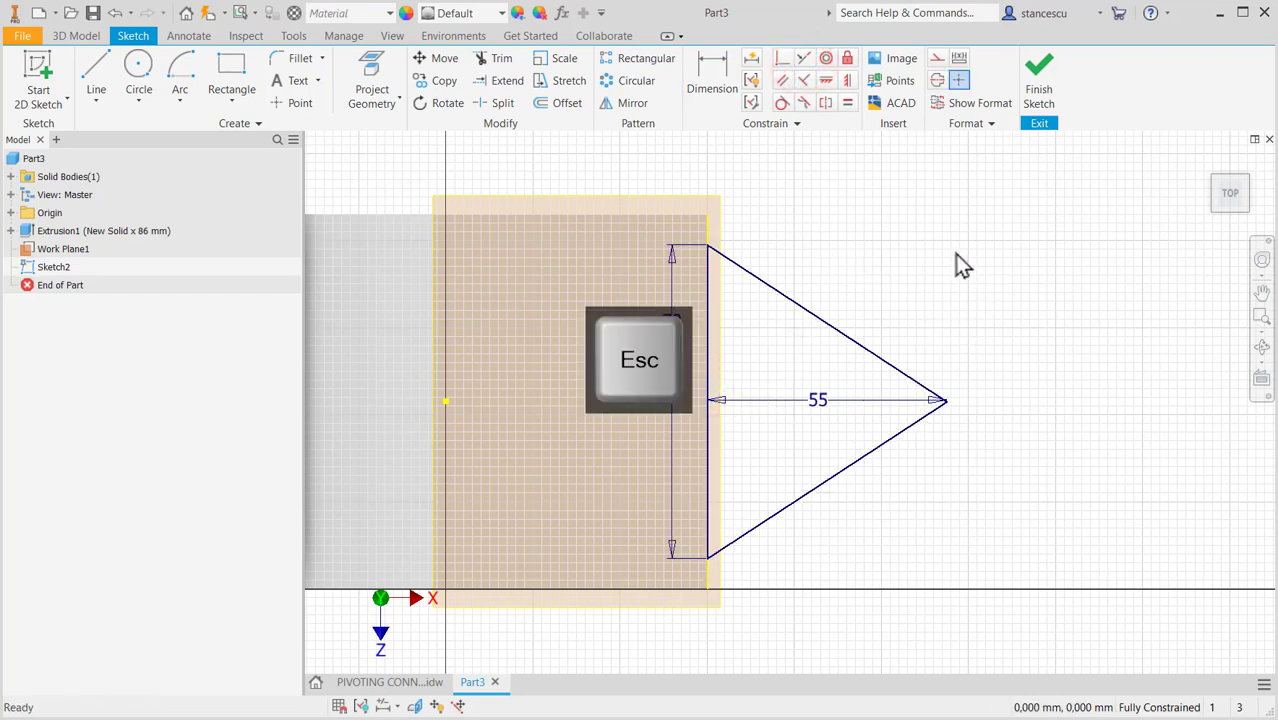
Offset the triangle outward by 8 mm
left_click(545, 105)
left_click(790, 298)
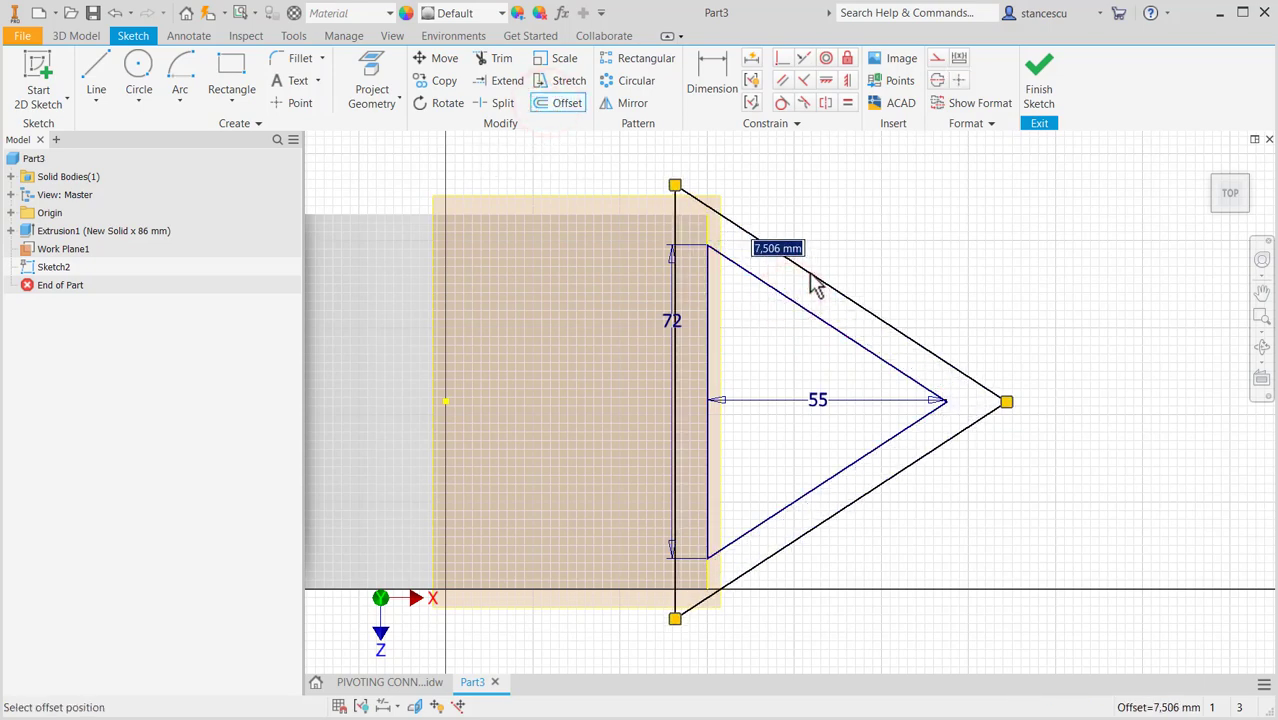
type("8")
key("Return")
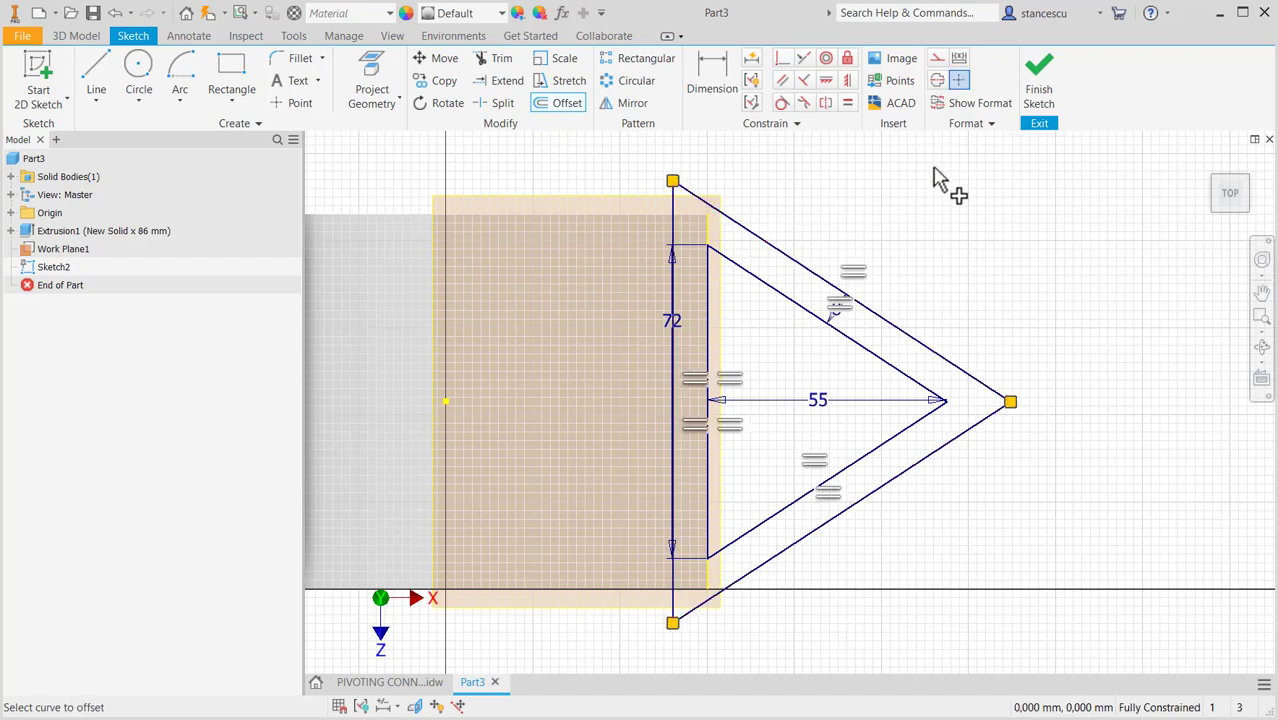
key("Escape")
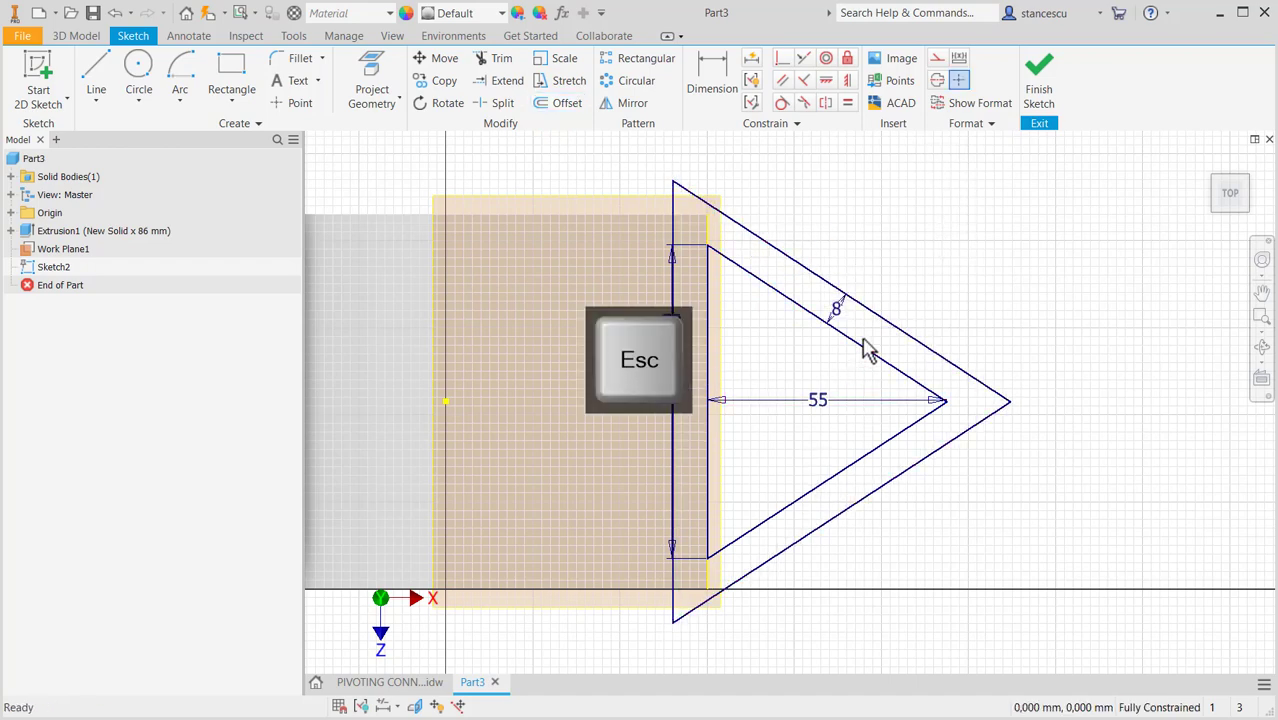
Convert the inner triangle's lines to construction geometry
left_click_drag(864, 330, 702, 504)
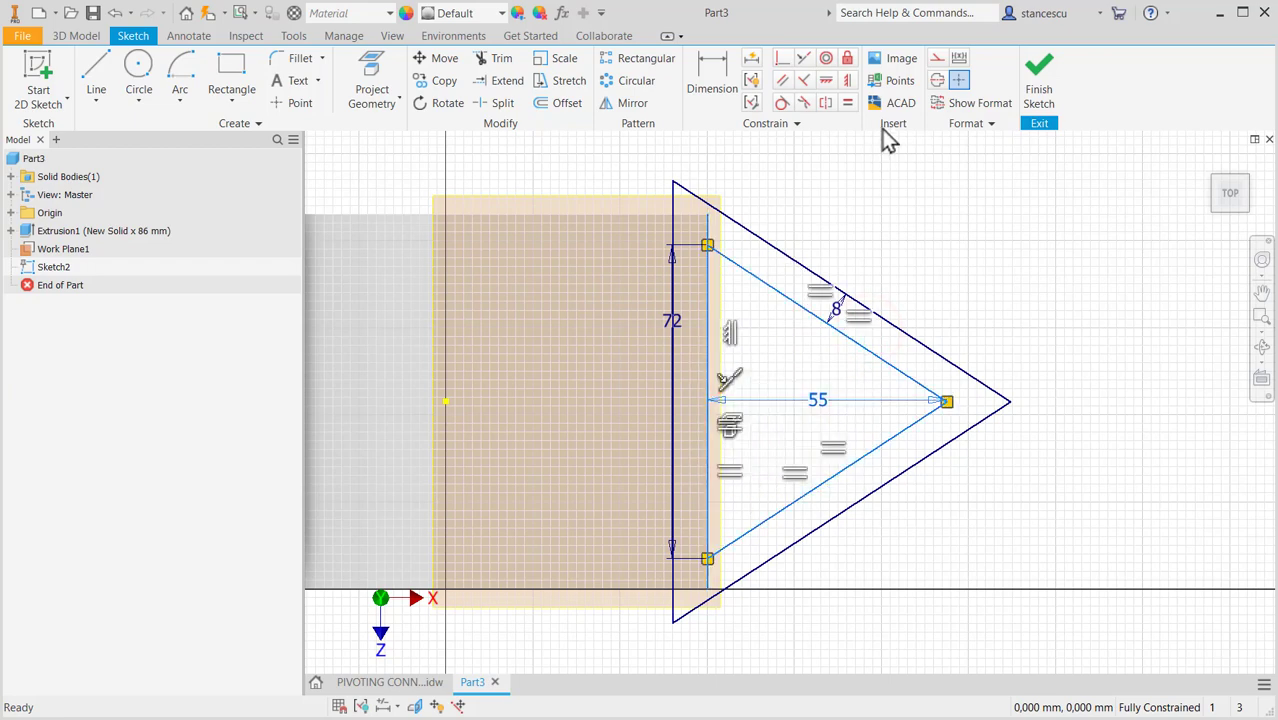
left_click(930, 58)
left_click(950, 207)
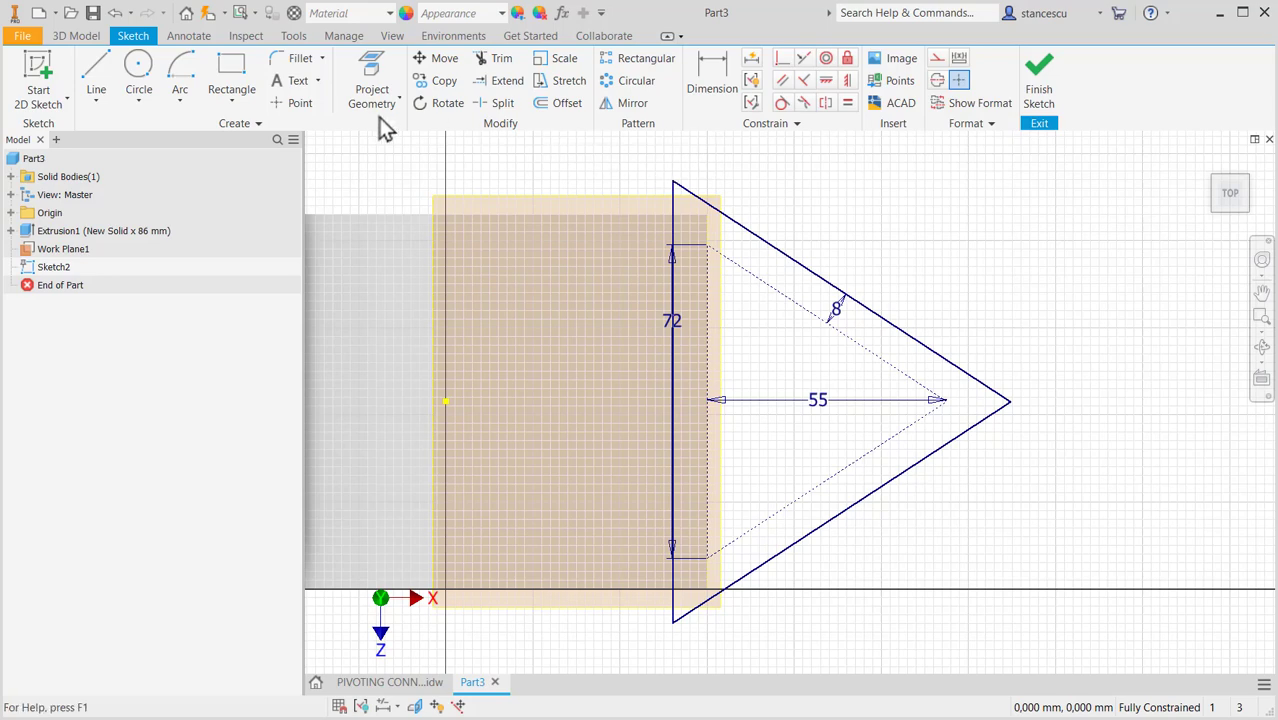
Round all three corners of the outer triangle with 8 mm sketch fillets
left_click(296, 57)
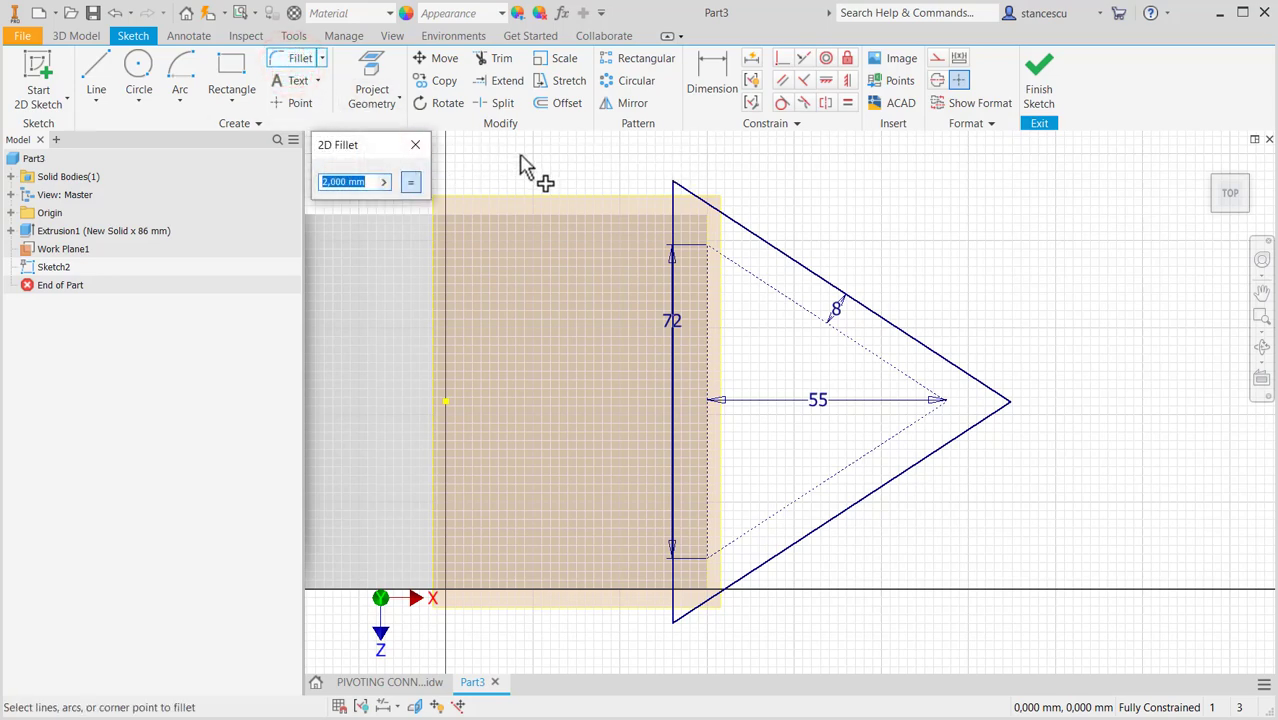
left_click(674, 186)
left_click(1007, 410)
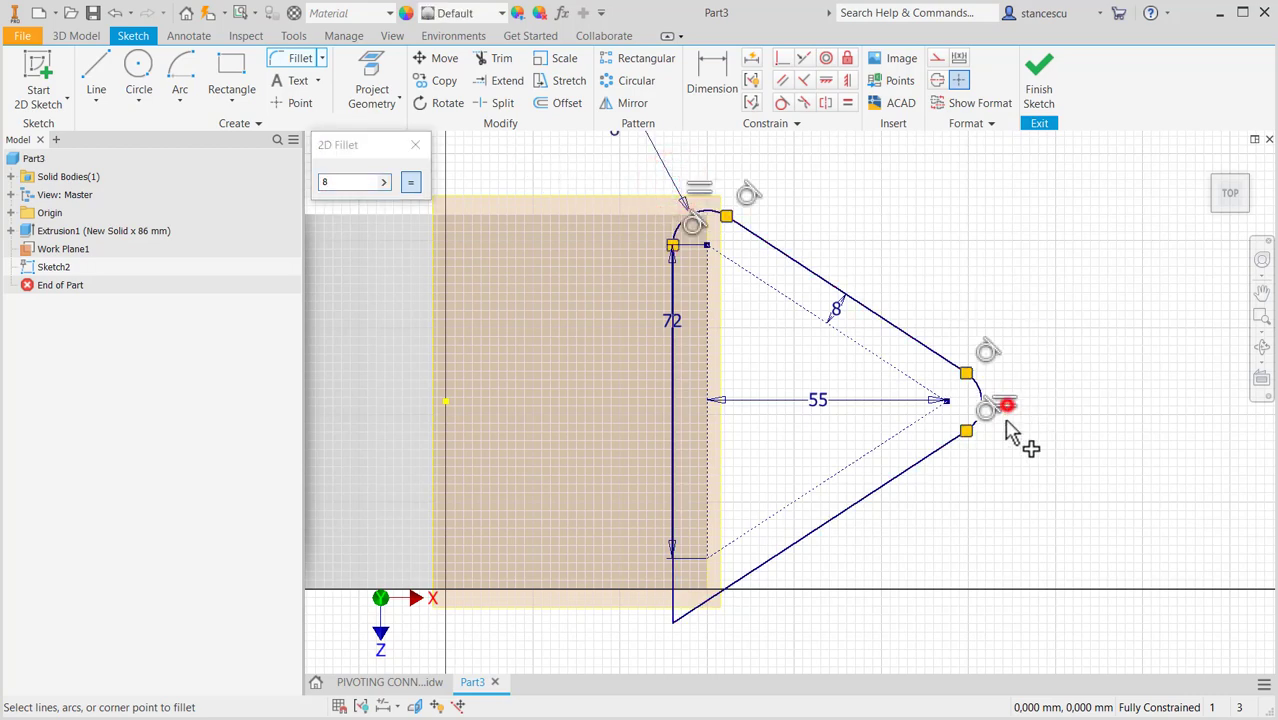
left_click(672, 624)
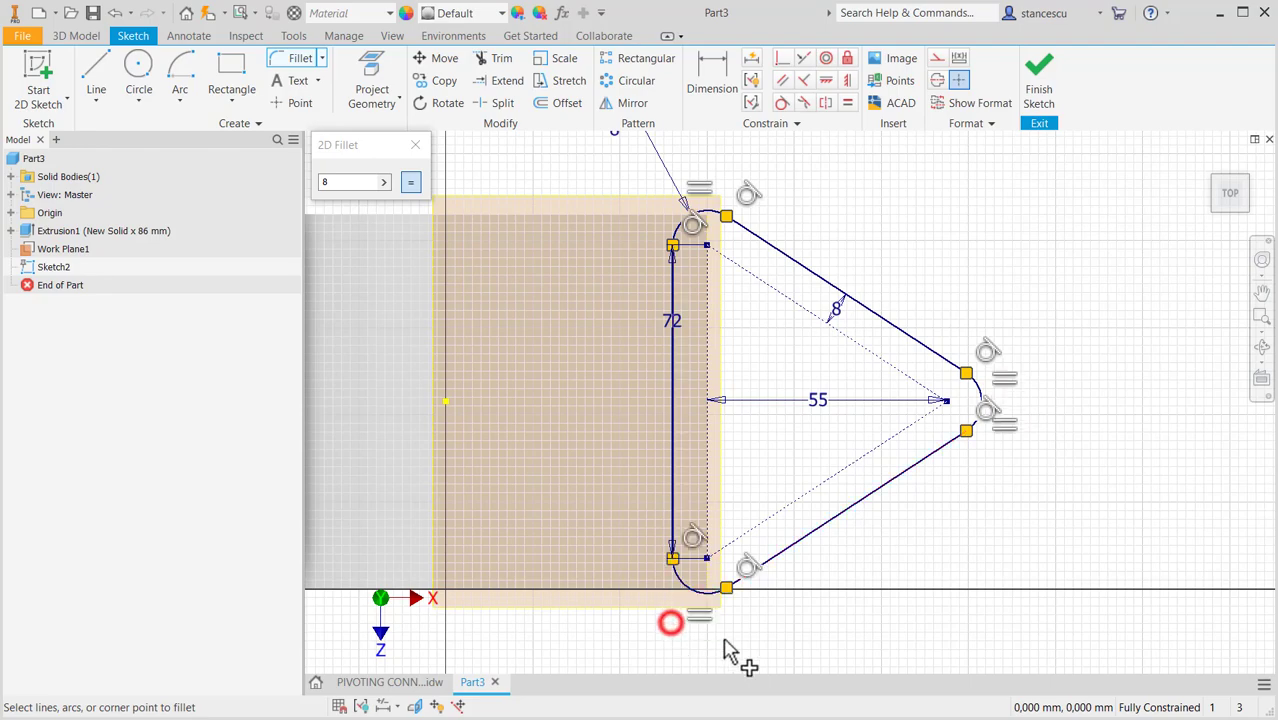
Finish the flange sketch and hide the offset work plane
left_click(1037, 90)
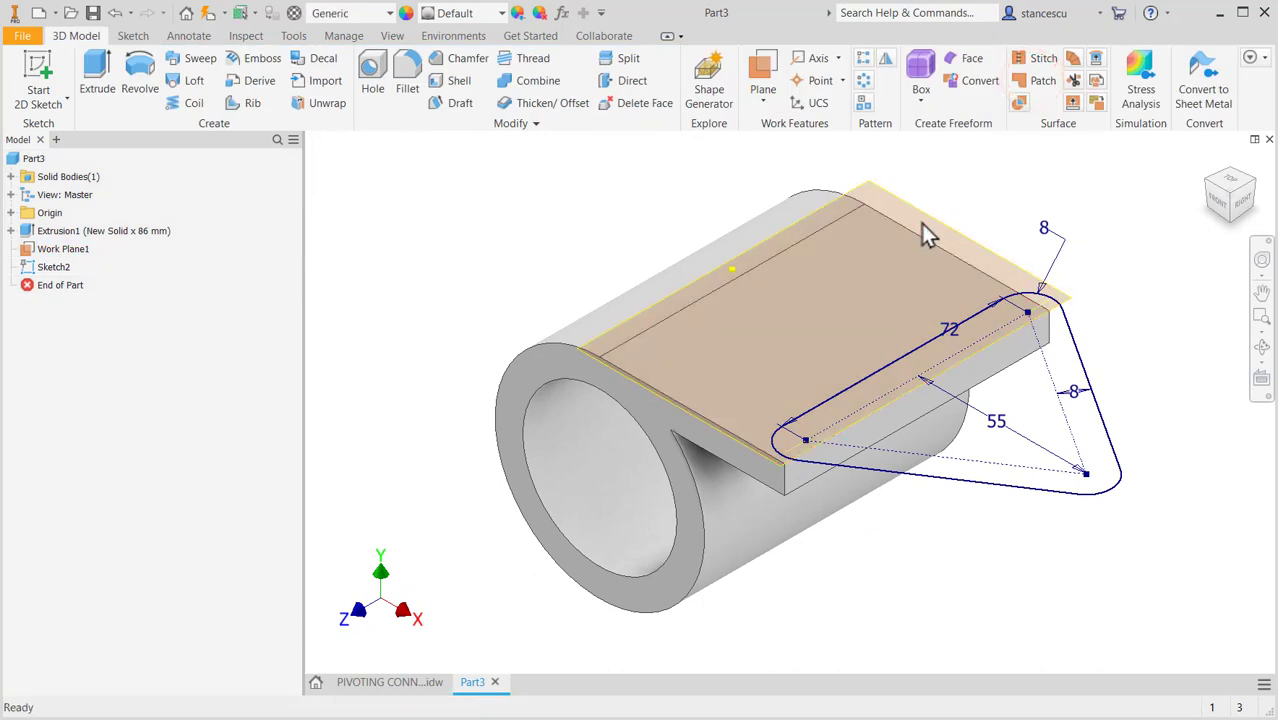
left_click(922, 224)
right_click(922, 224)
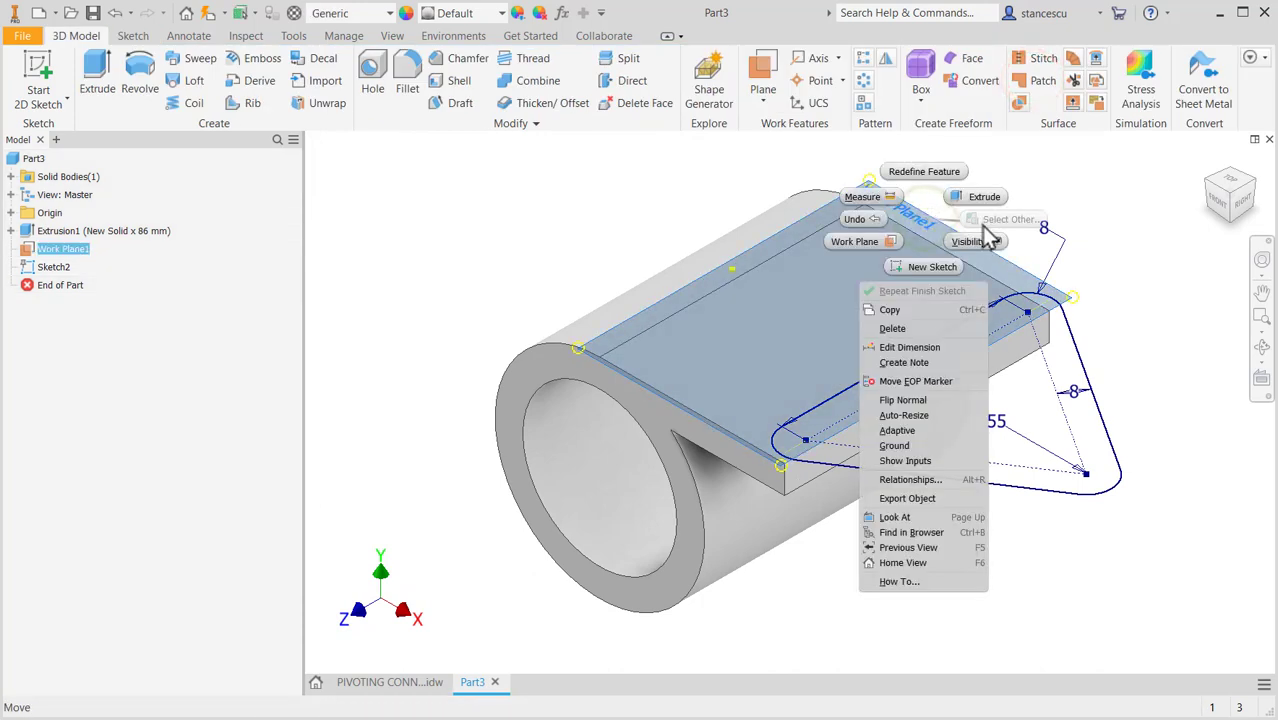
left_click(968, 243)
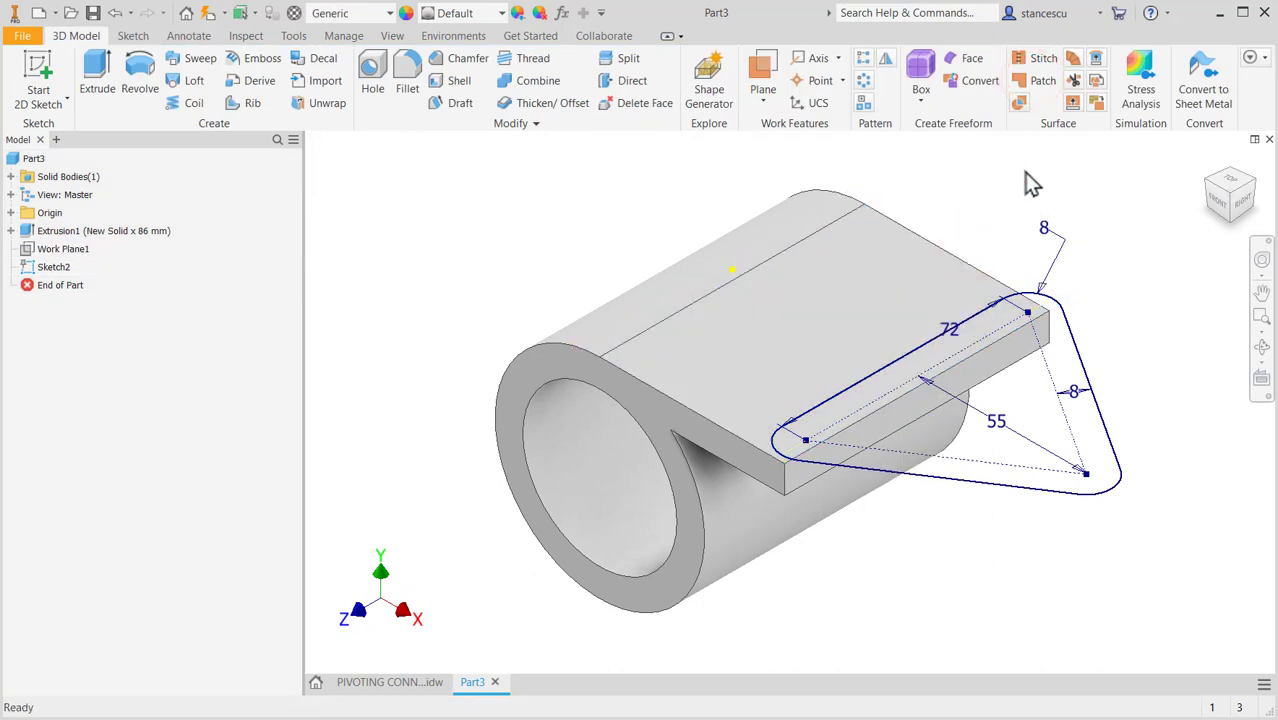
Check the flange thickness in the drawing and extrude the rounded triangular profile 14 mm downward, joined to the body
left_click(390, 682)
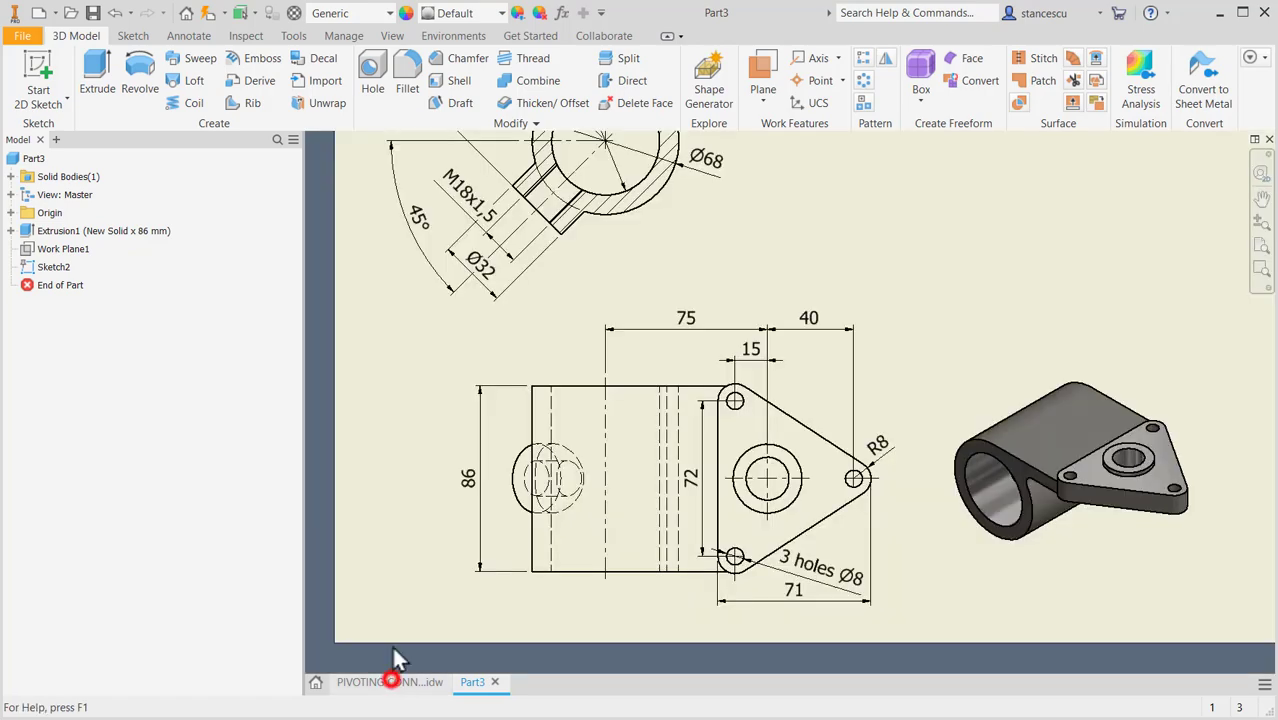
middle_click_drag(747, 251, 723, 425)
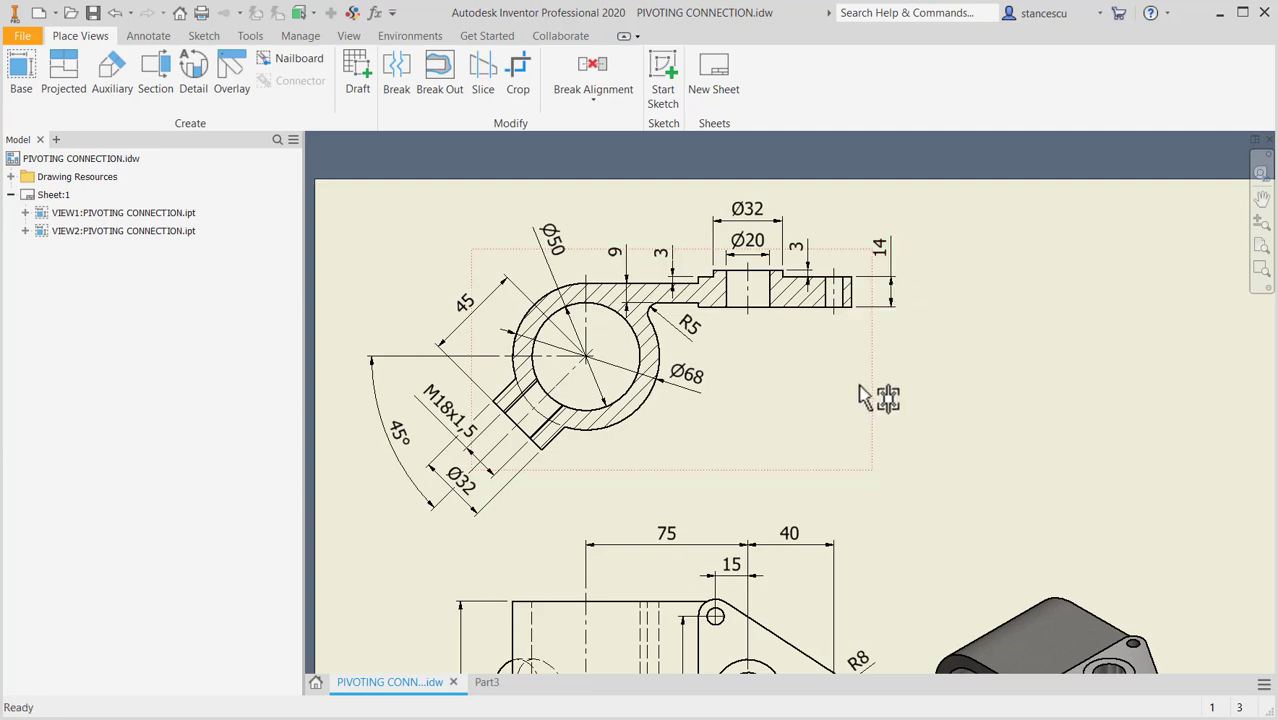
mouse_move(858, 403)
middle_mouse_down()
mouse_move(890, 242)
mouse_move(890, 276)
middle_mouse_up()
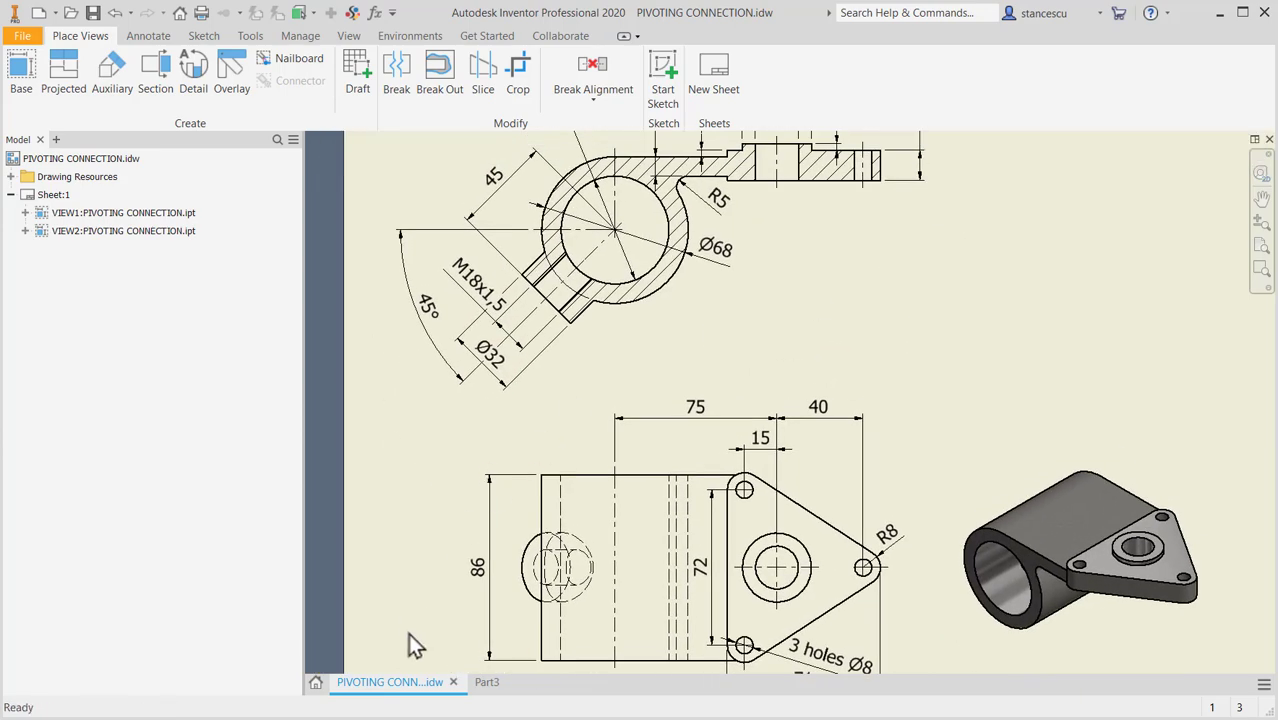
left_click(485, 684)
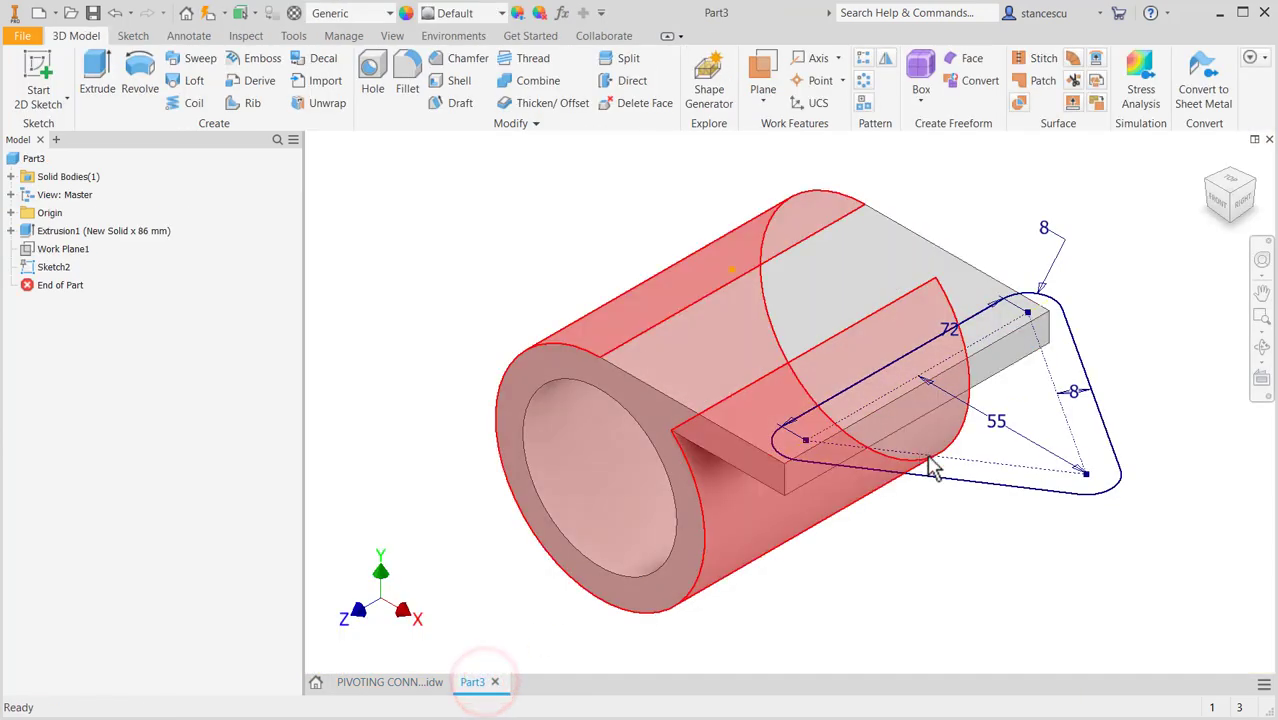
mouse_move(979, 525)
middle_mouse_down("shift")
mouse_move(1001, 485)
mouse_move(1010, 497)
mouse_move(1050, 451)
mouse_move(1028, 487)
middle_mouse_up("shift")
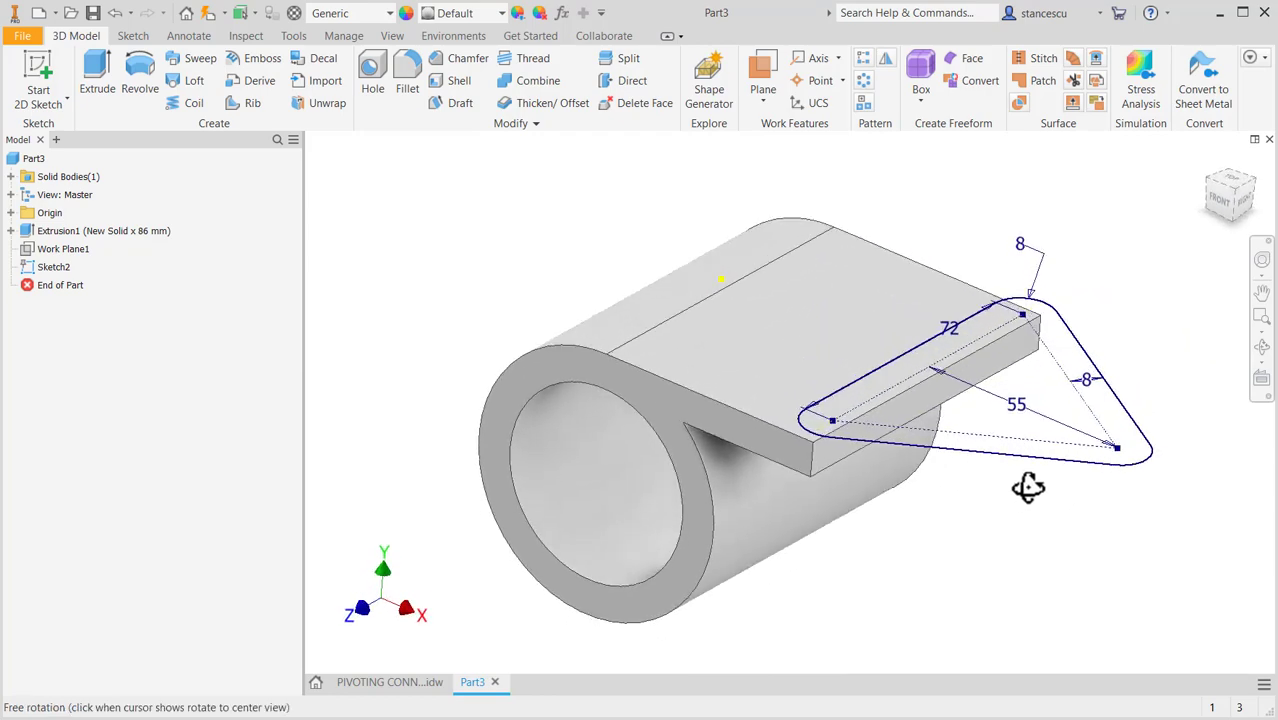
left_click(98, 72)
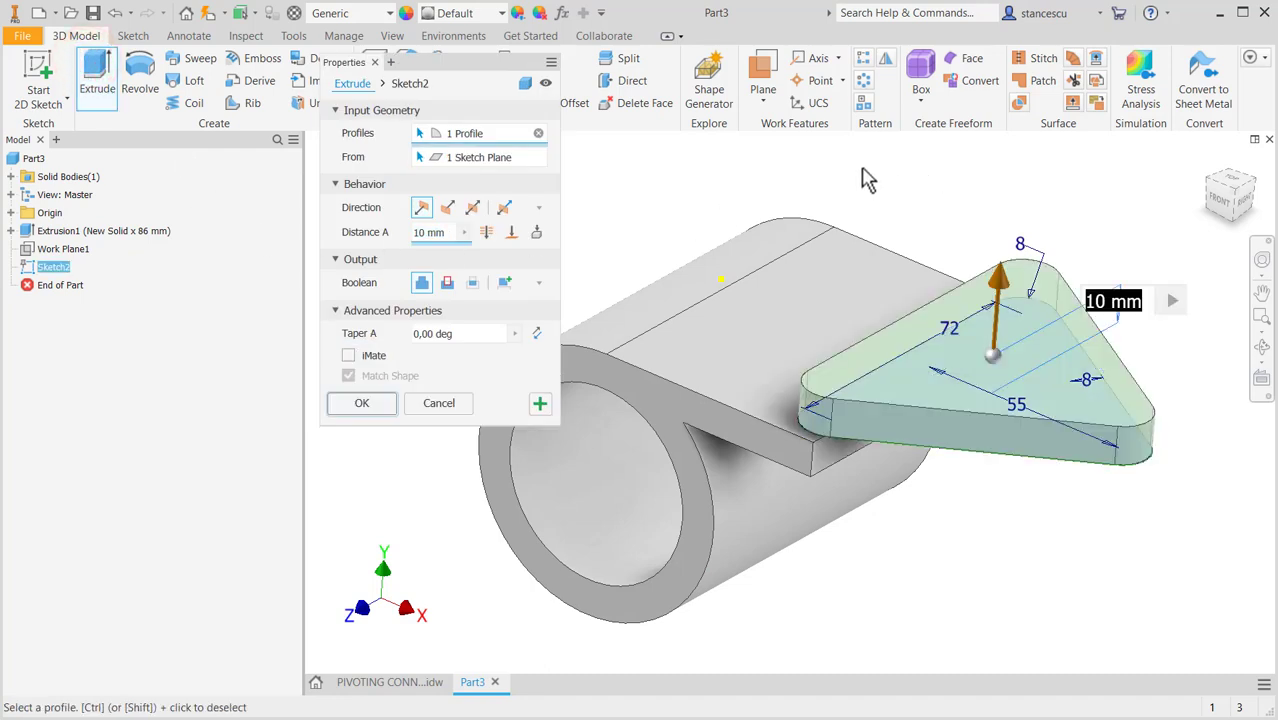
left_click(447, 208)
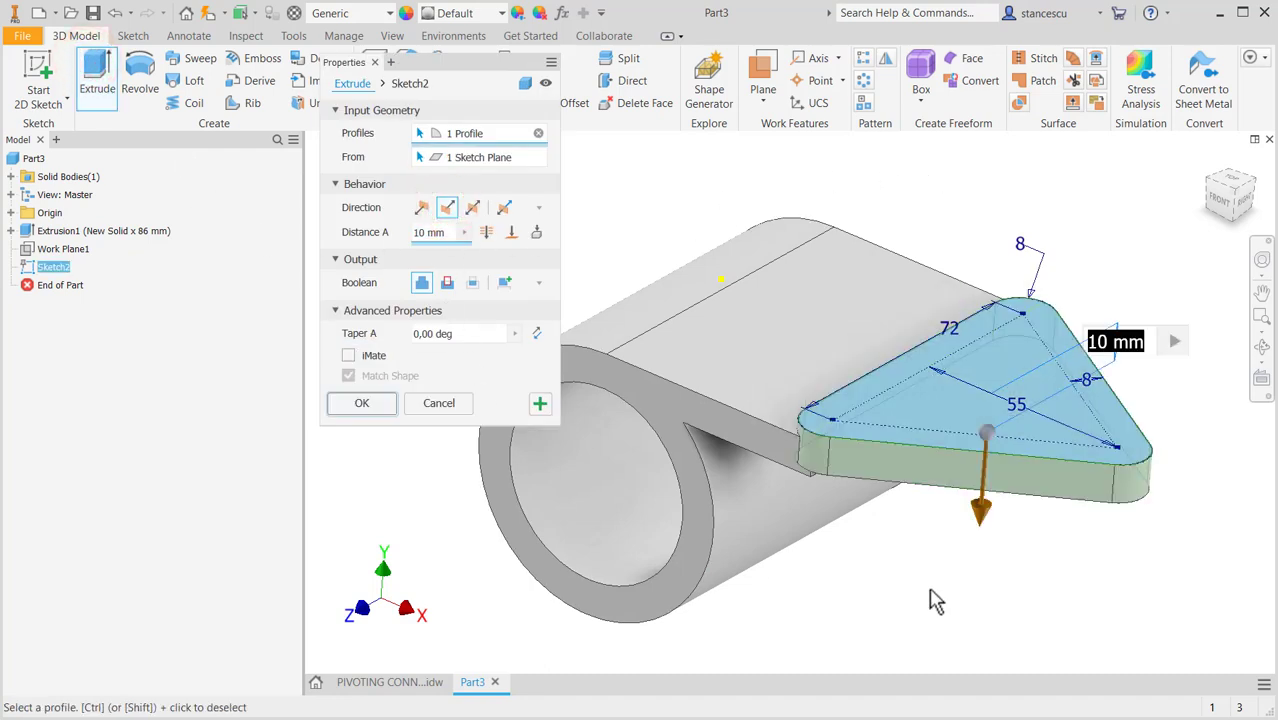
type("14")
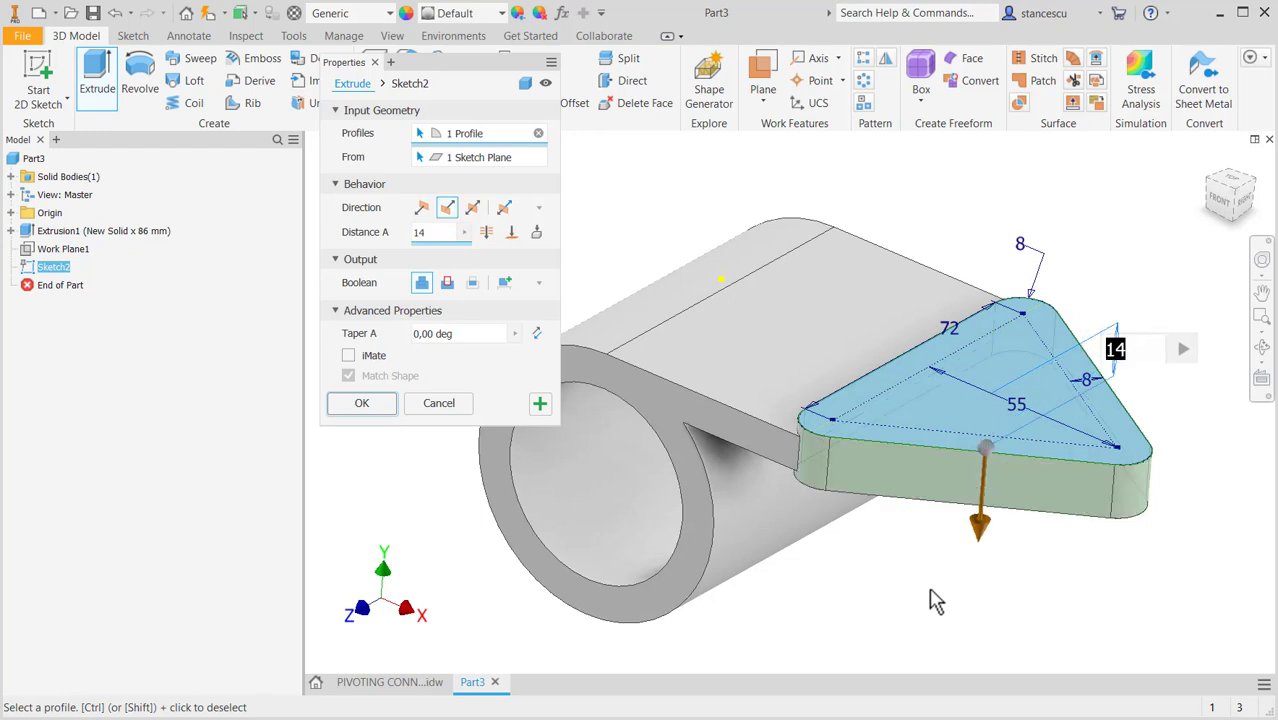
key("Return")
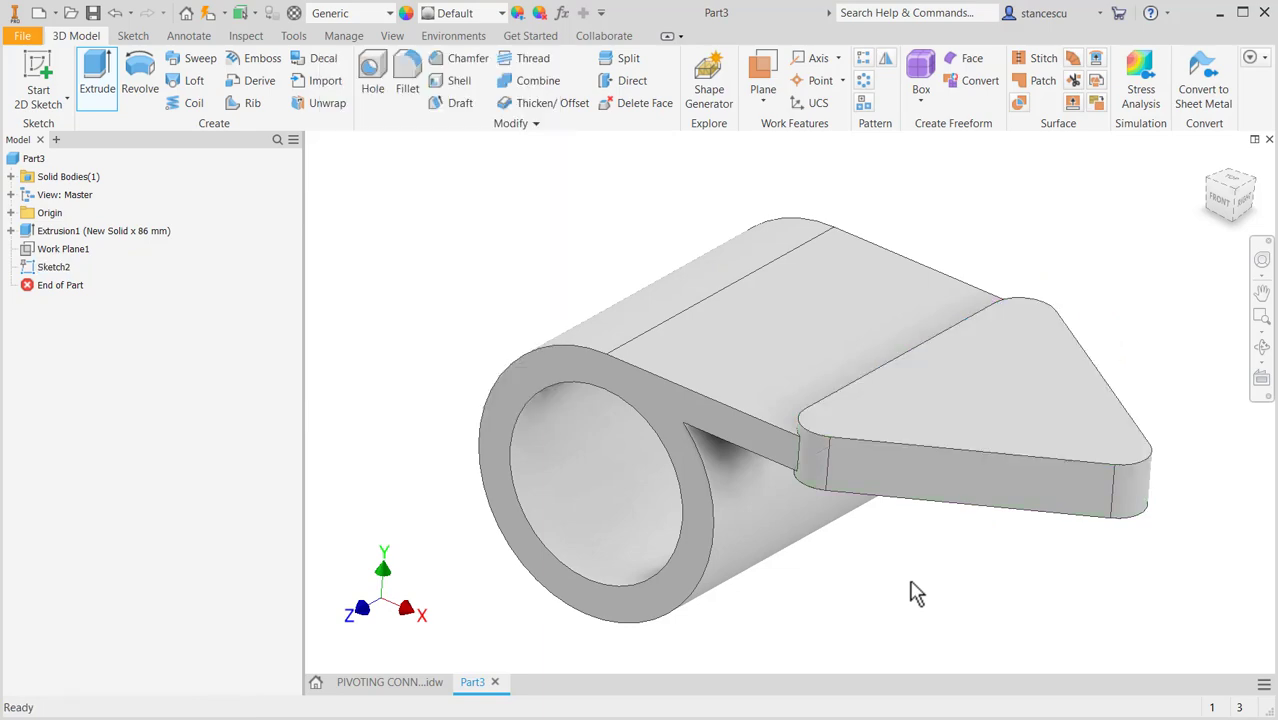
Create a sketch on the flange's top face containing only its projected outline and corner centre points, and finish it
middle_click_drag(785, 417, 736, 445, "shift")
left_click(988, 483)
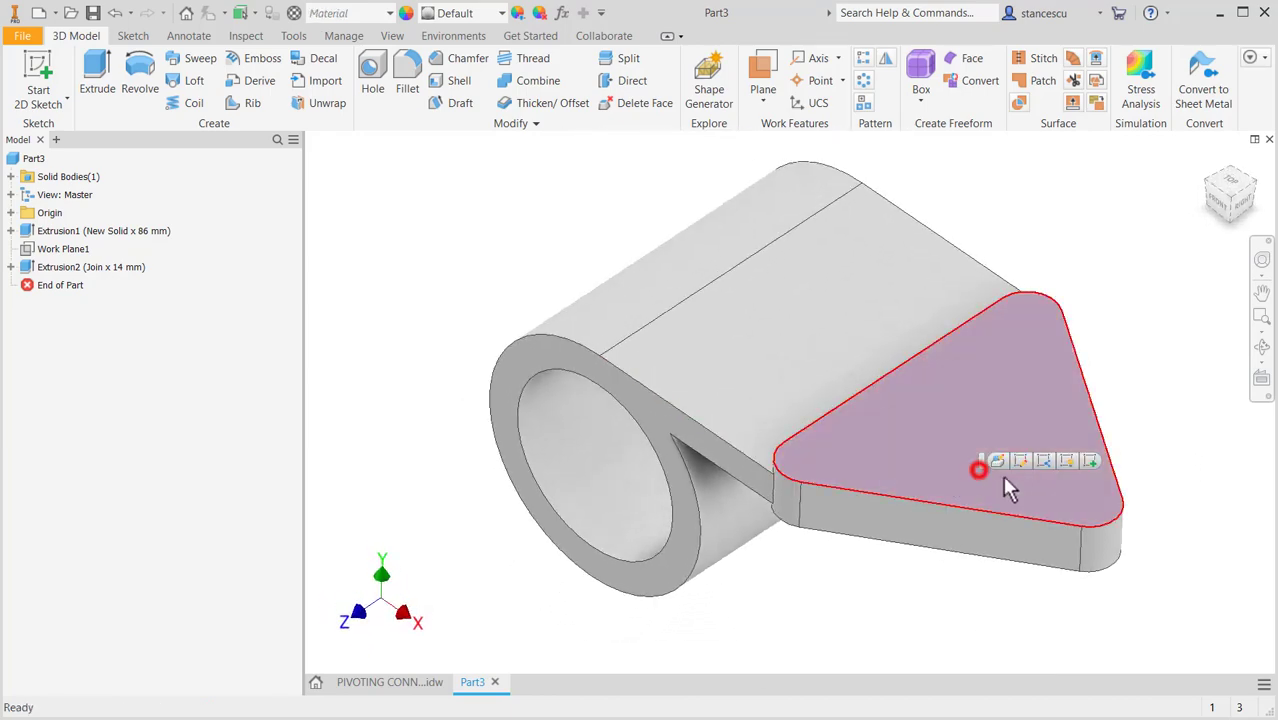
left_click(1091, 459)
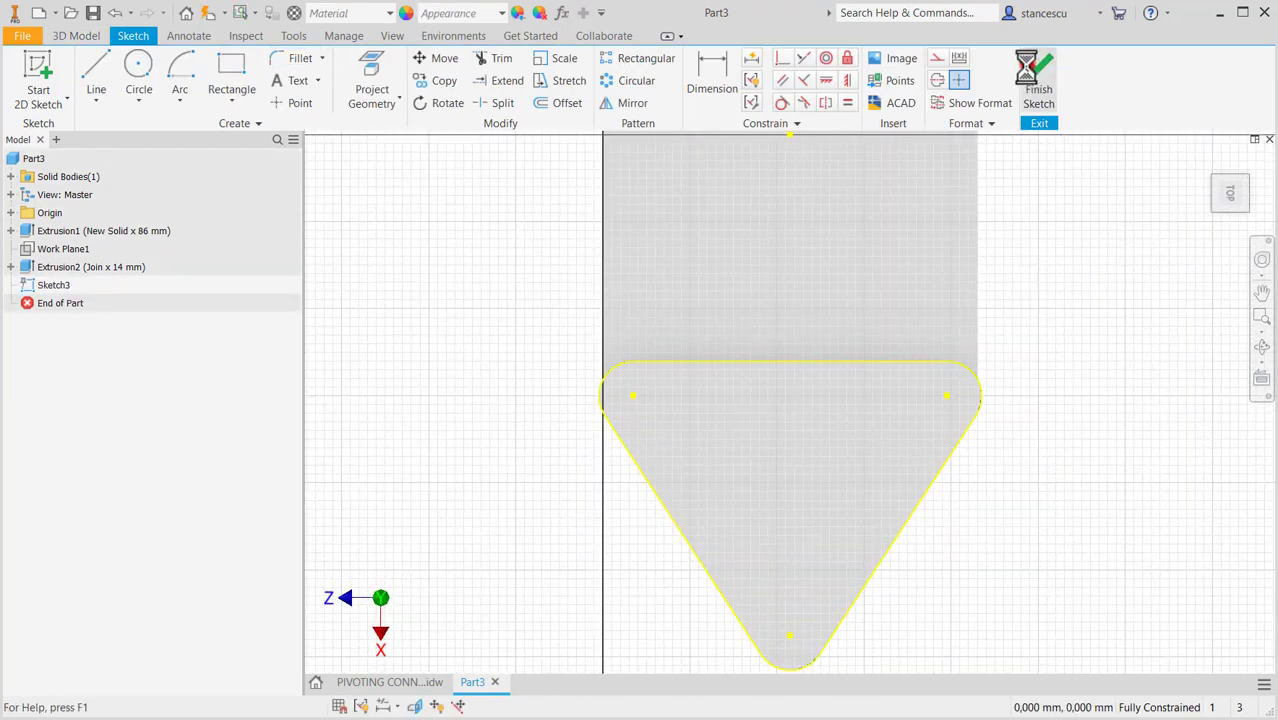
left_click(1038, 80)
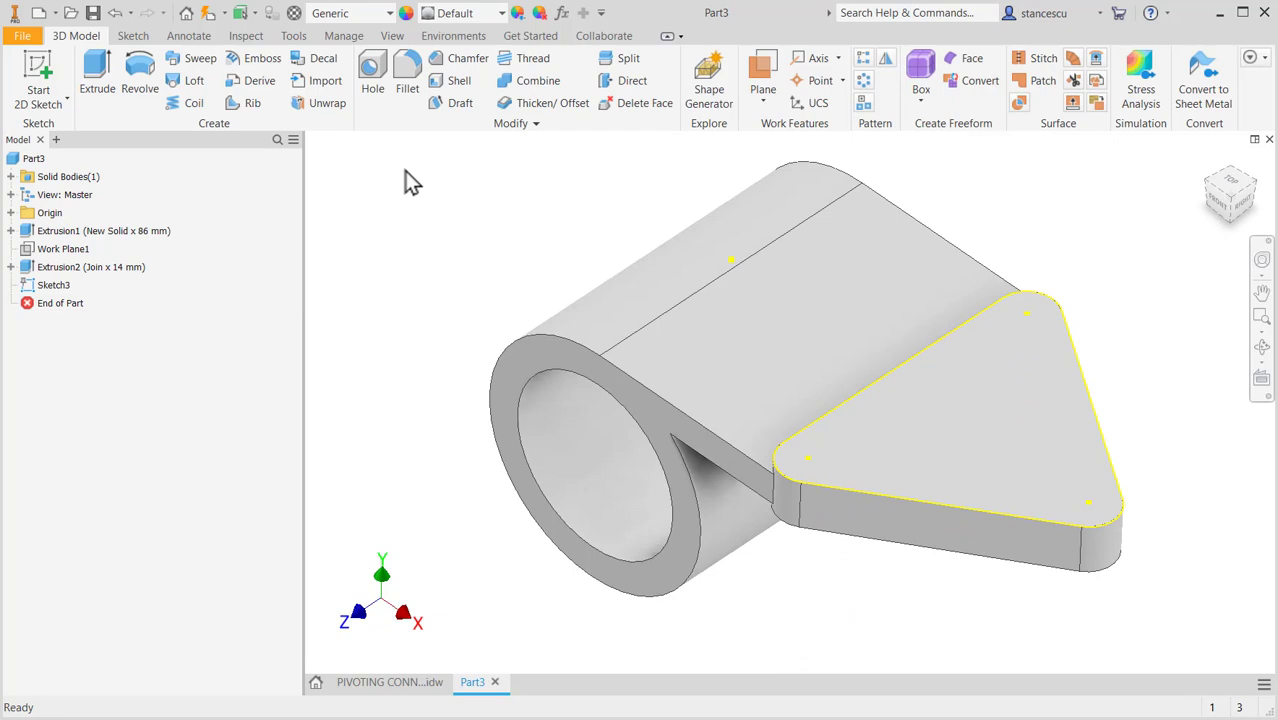
Start a hole feature, check the hole callout in the drawing, and place centres at the two flange corners nearest the tube
left_click(372, 80)
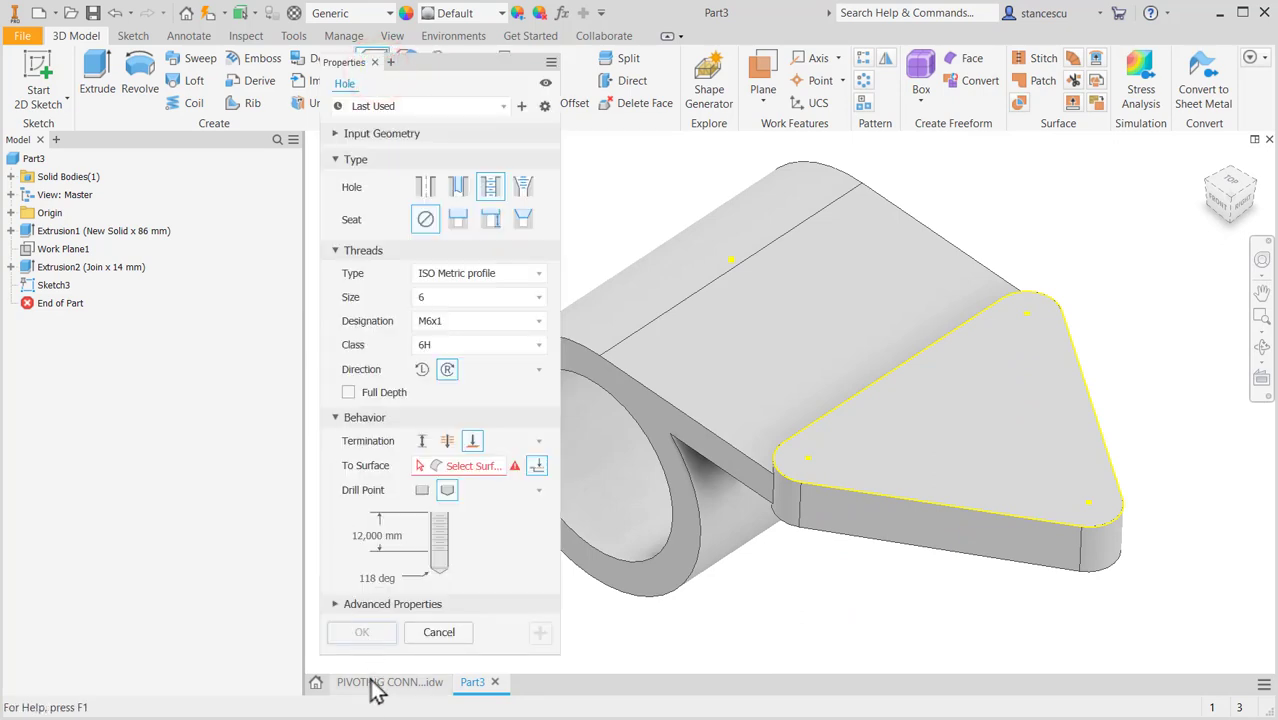
left_click(374, 683)
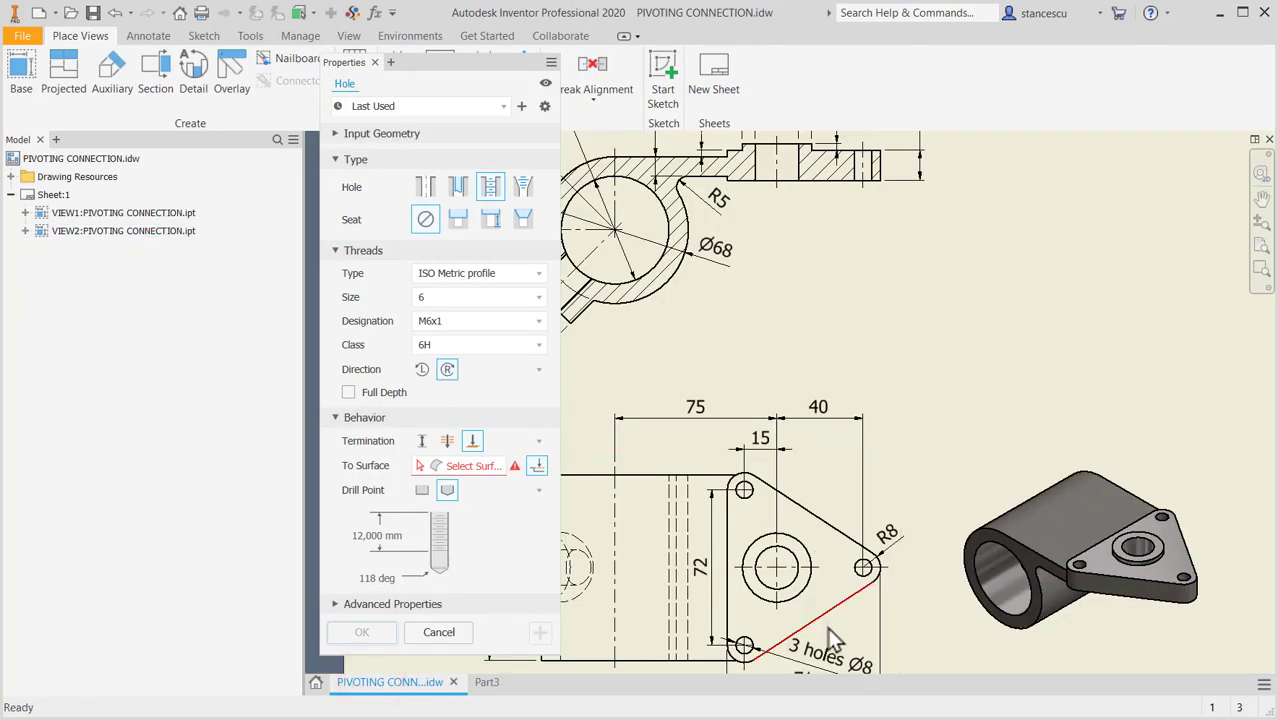
middle_click_drag(896, 617, 913, 545)
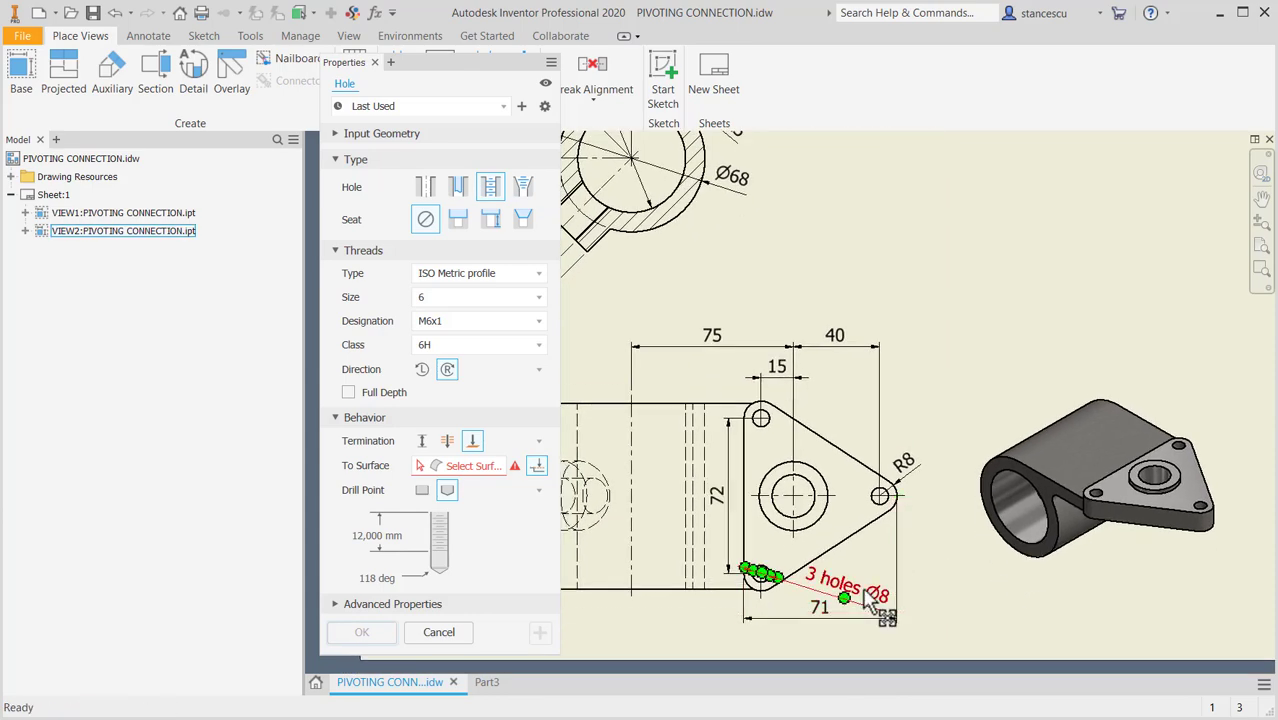
left_click(487, 684)
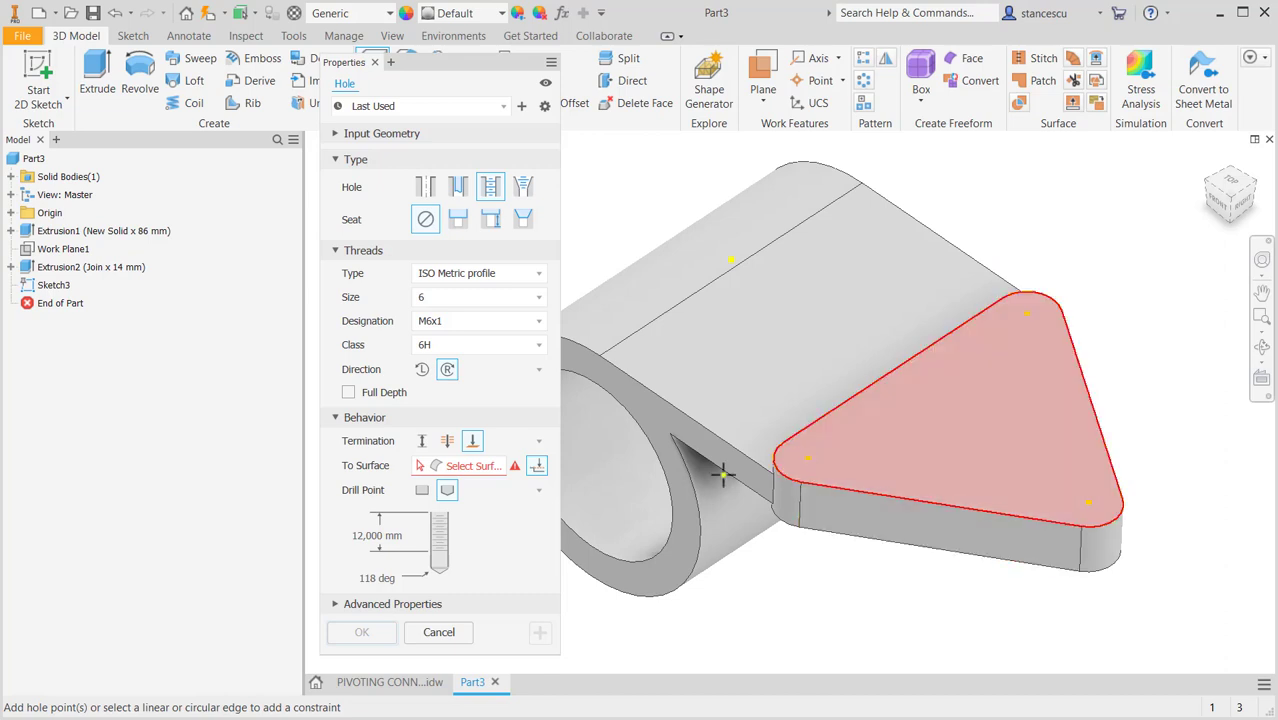
left_click(811, 466)
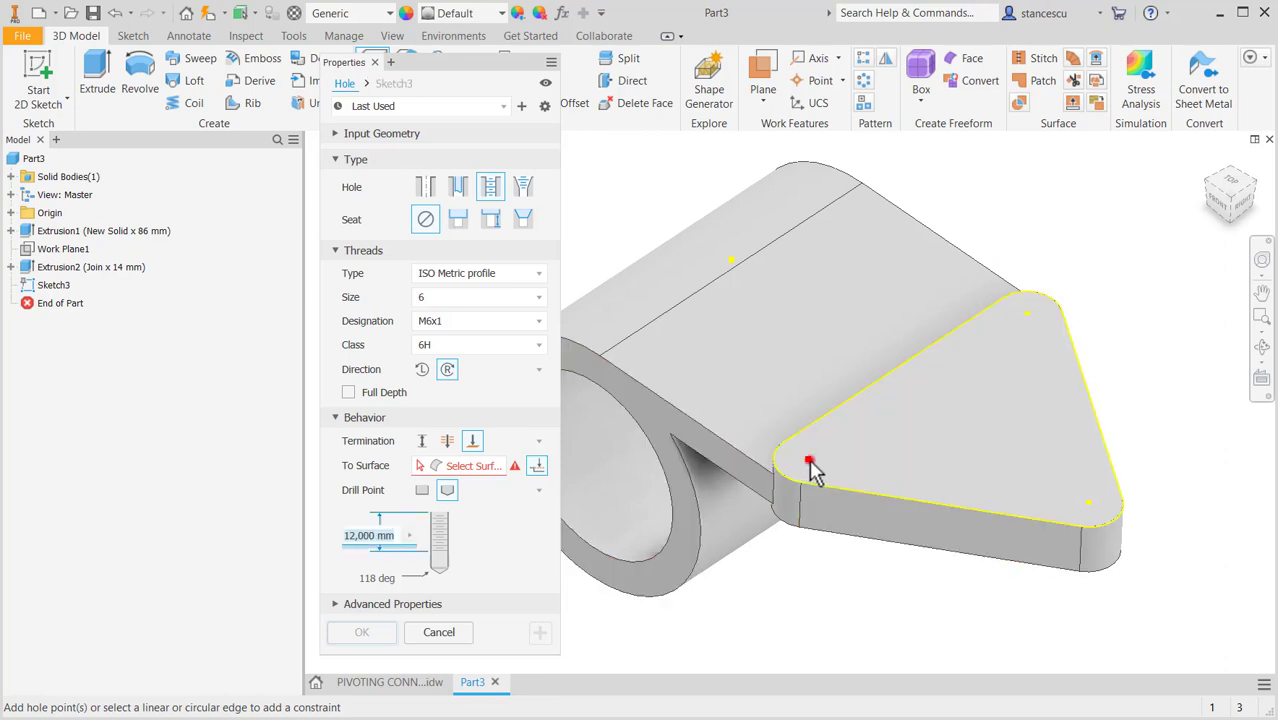
left_click(1022, 318)
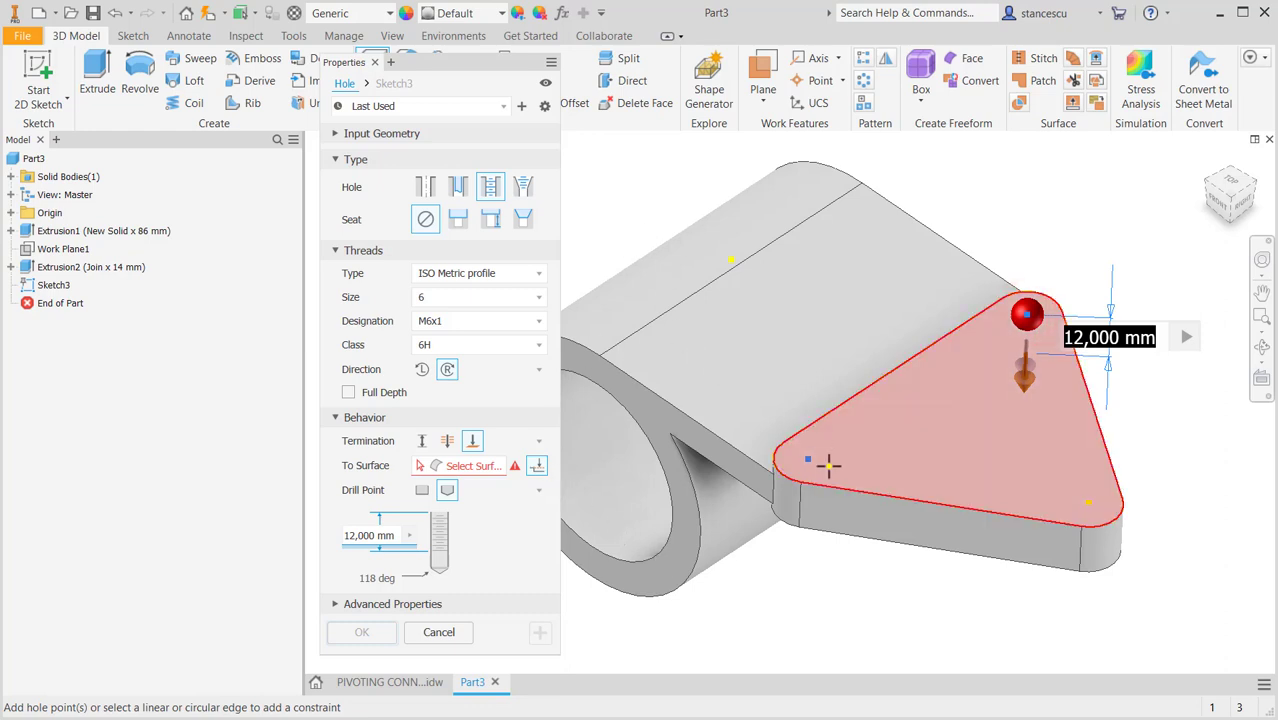
Set the holes to simple, through all and 8 mm diameter, add the flange's outer corner centre, and create them
left_click(539, 277)
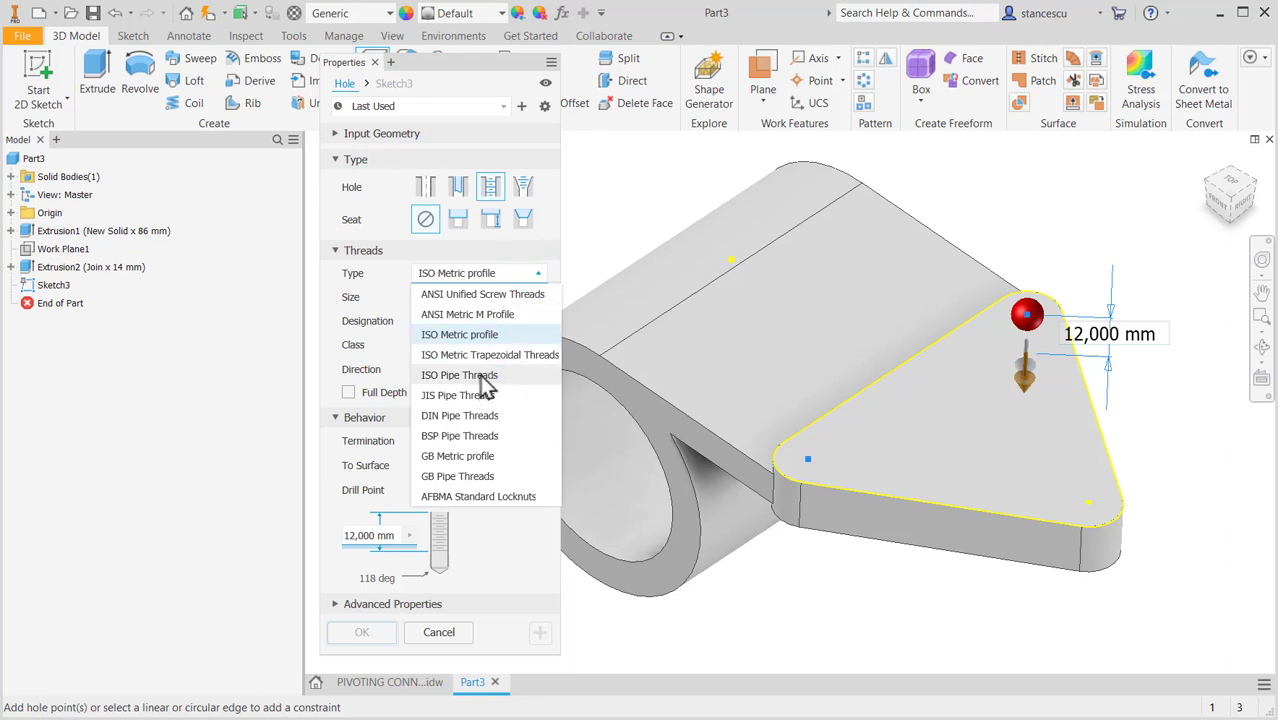
left_click(541, 275)
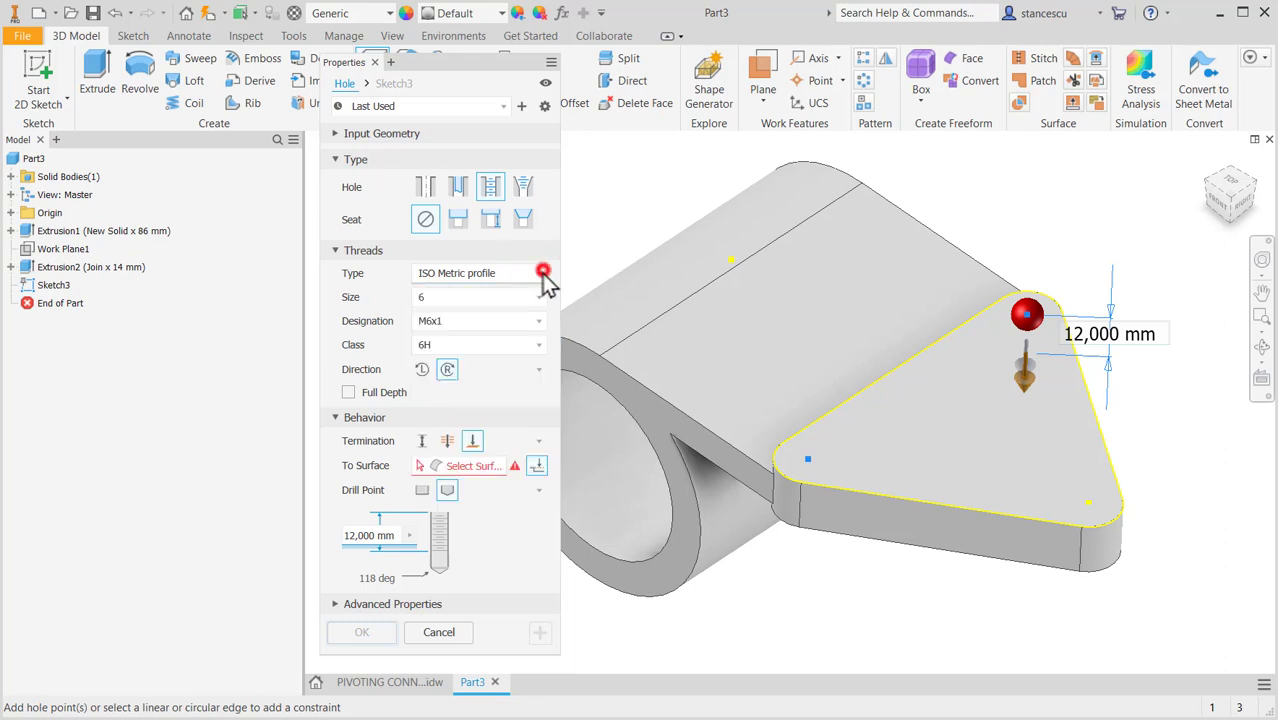
left_click(429, 188)
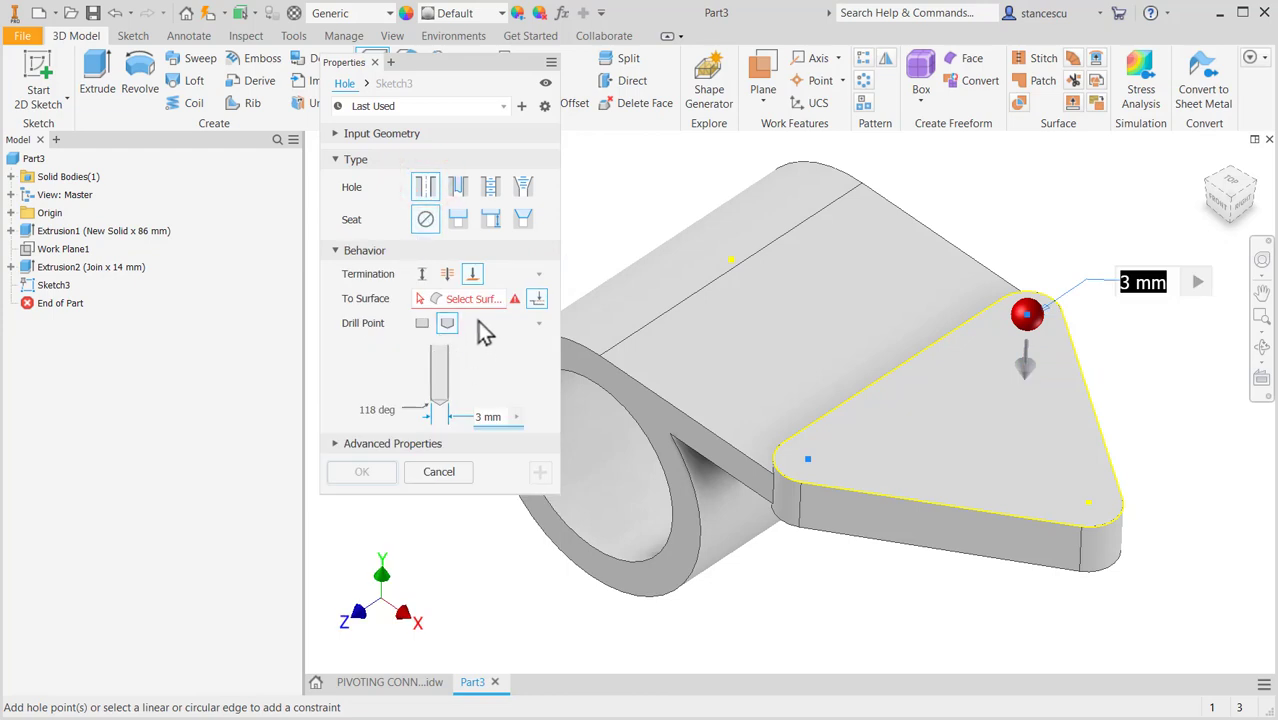
left_click(447, 275)
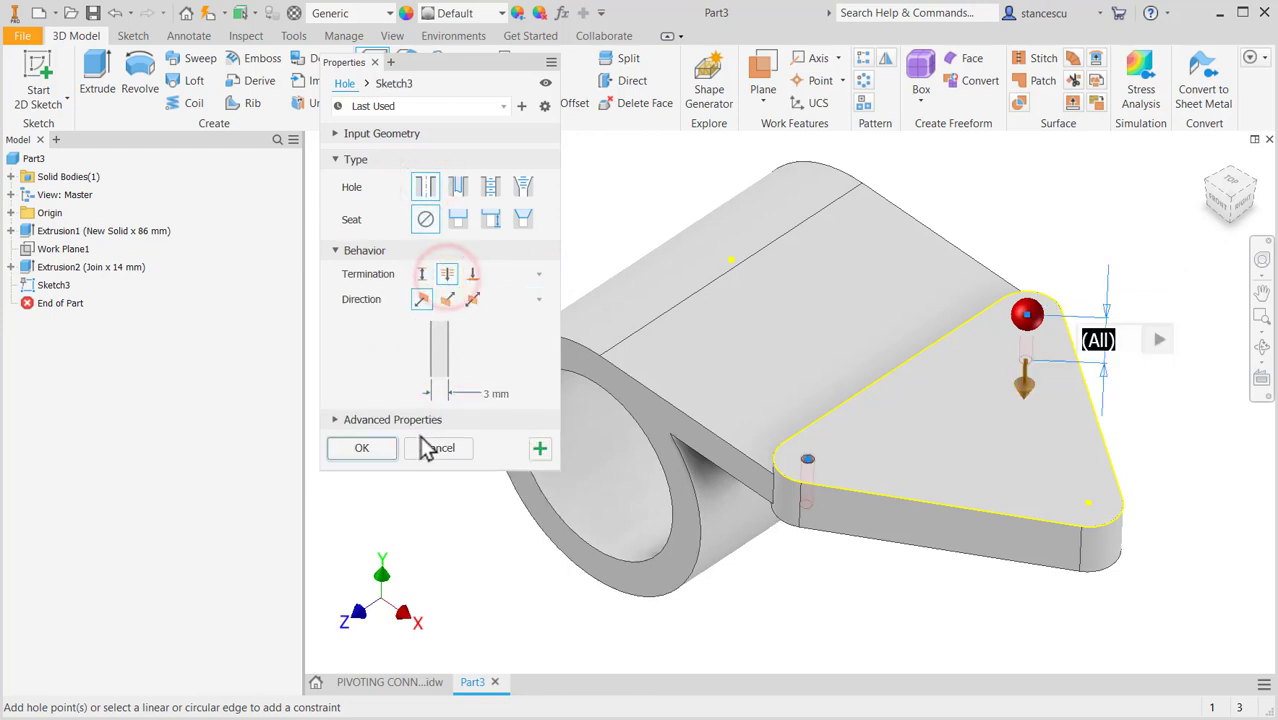
left_click(485, 391)
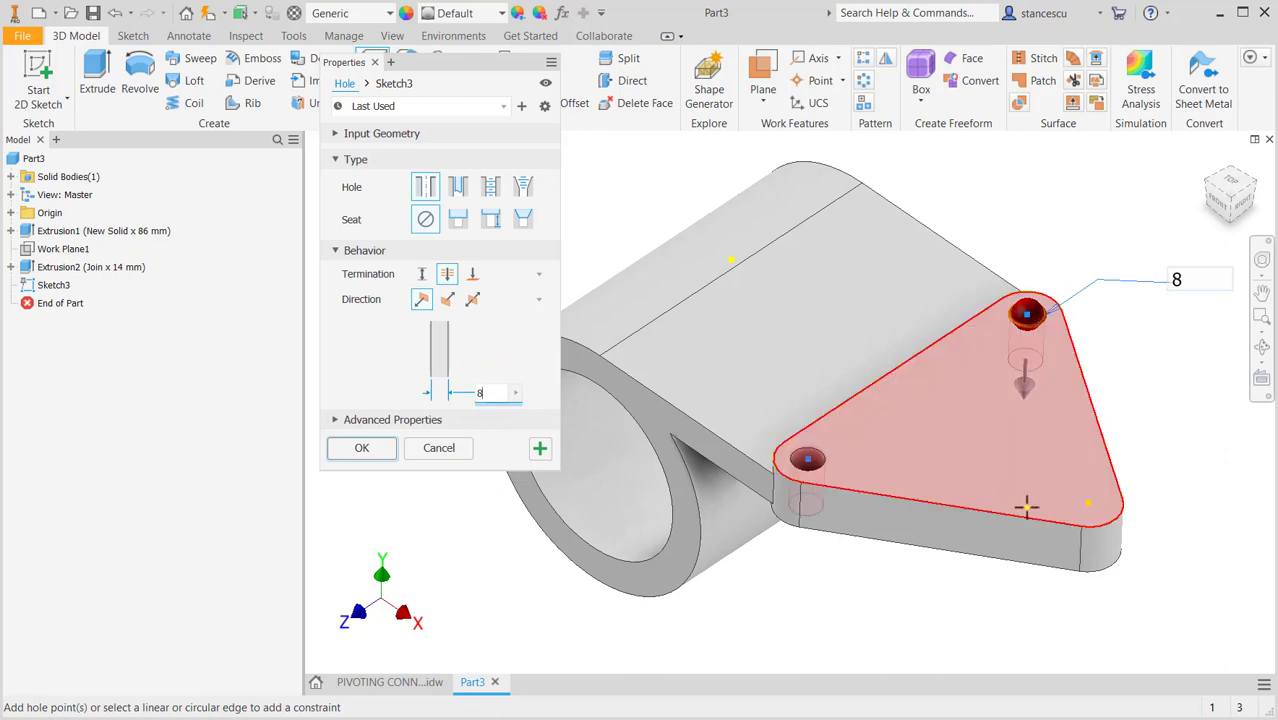
left_click(1091, 505)
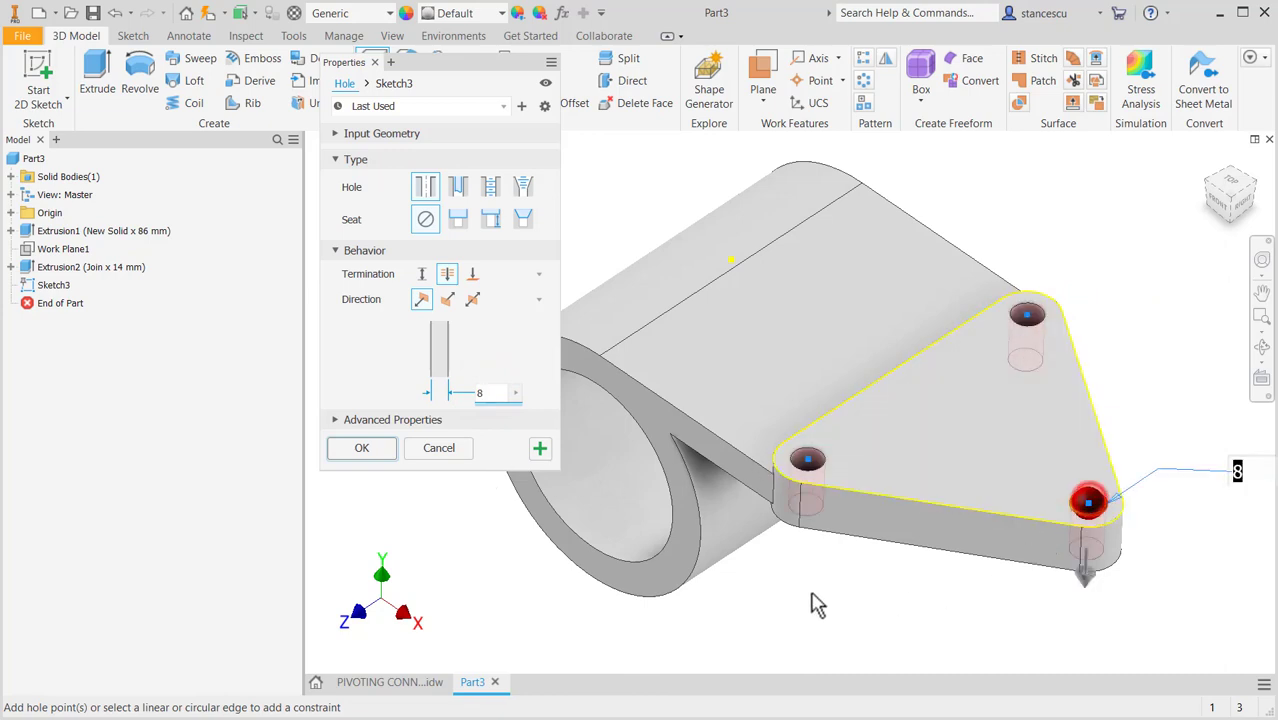
left_click(367, 451)
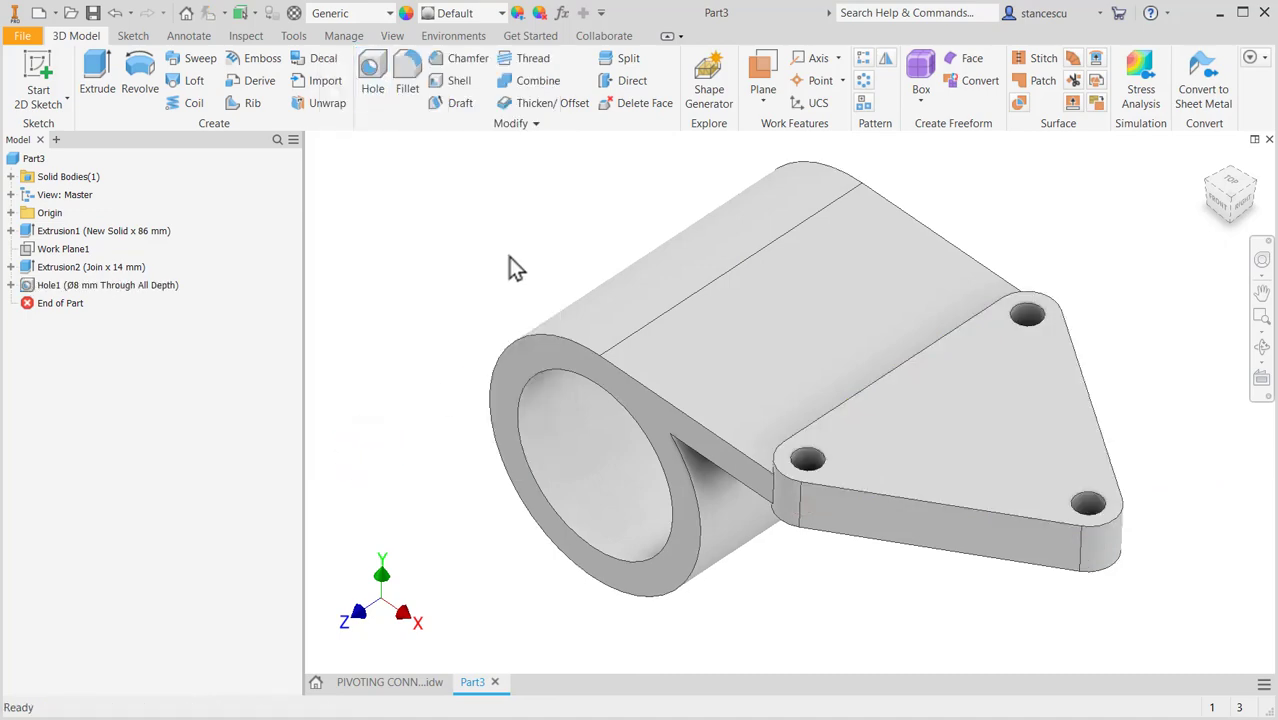
Check the boss dimensions and position in the drawing, and start a new sketch on the flange's top face
middle_click_drag(532, 326, 530, 362, "shift")
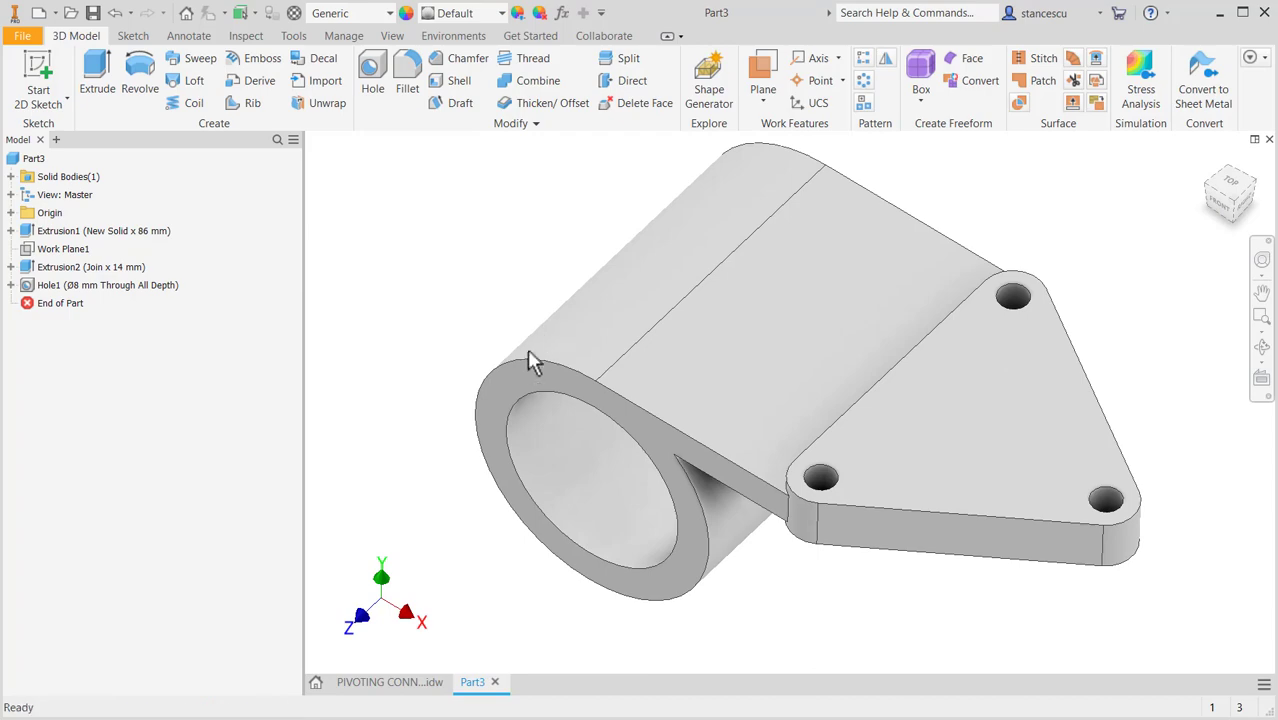
left_click(422, 684)
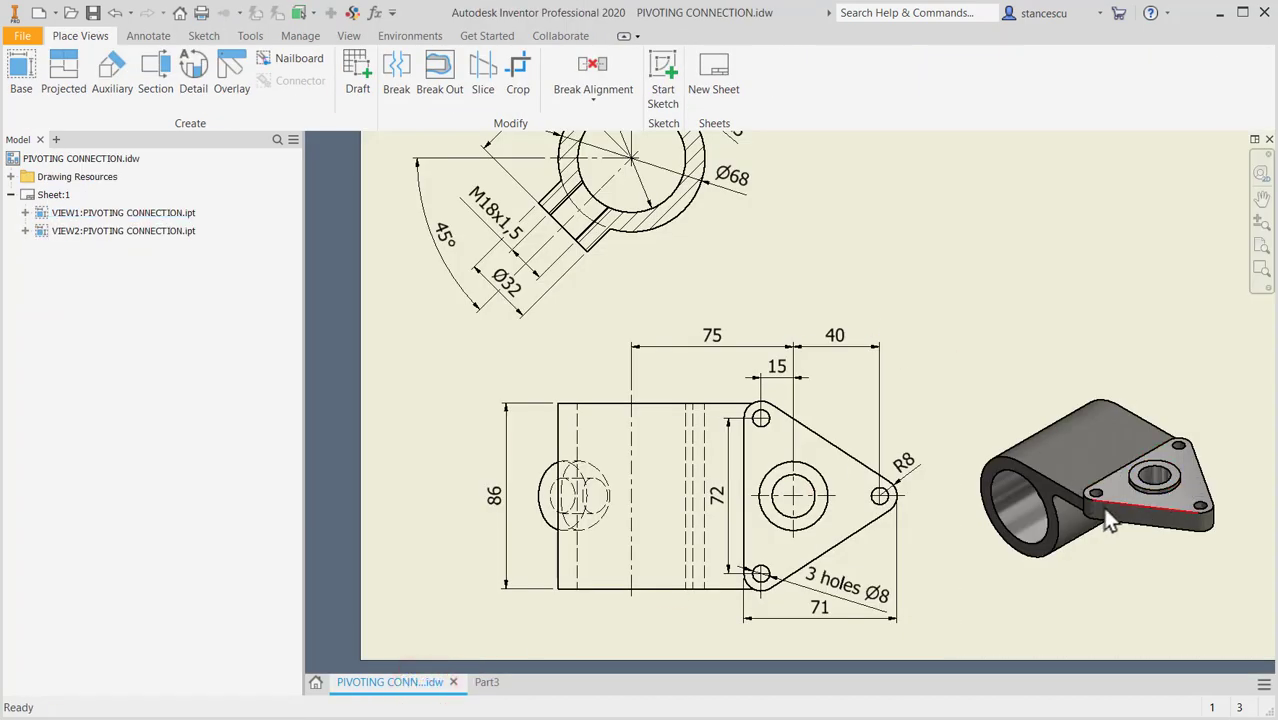
middle_click_drag(1113, 561, 1141, 514)
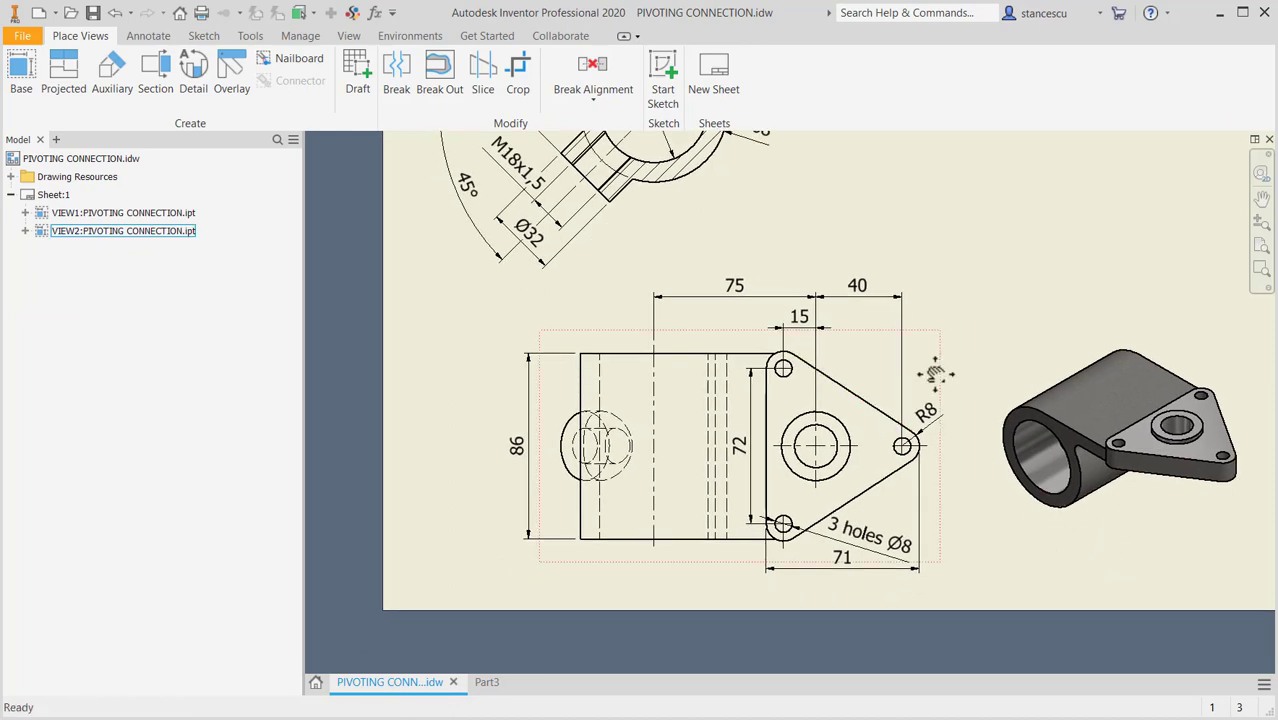
middle_click_drag(927, 365, 880, 557)
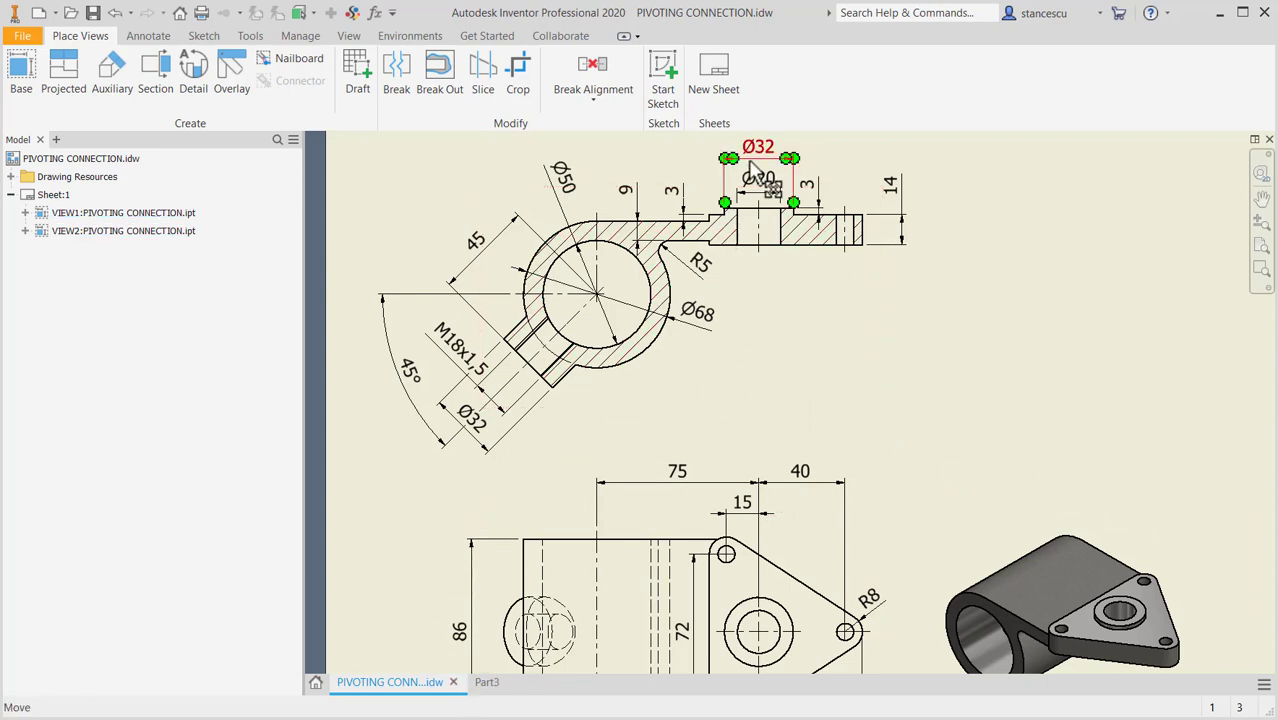
middle_click_drag(957, 497, 972, 380)
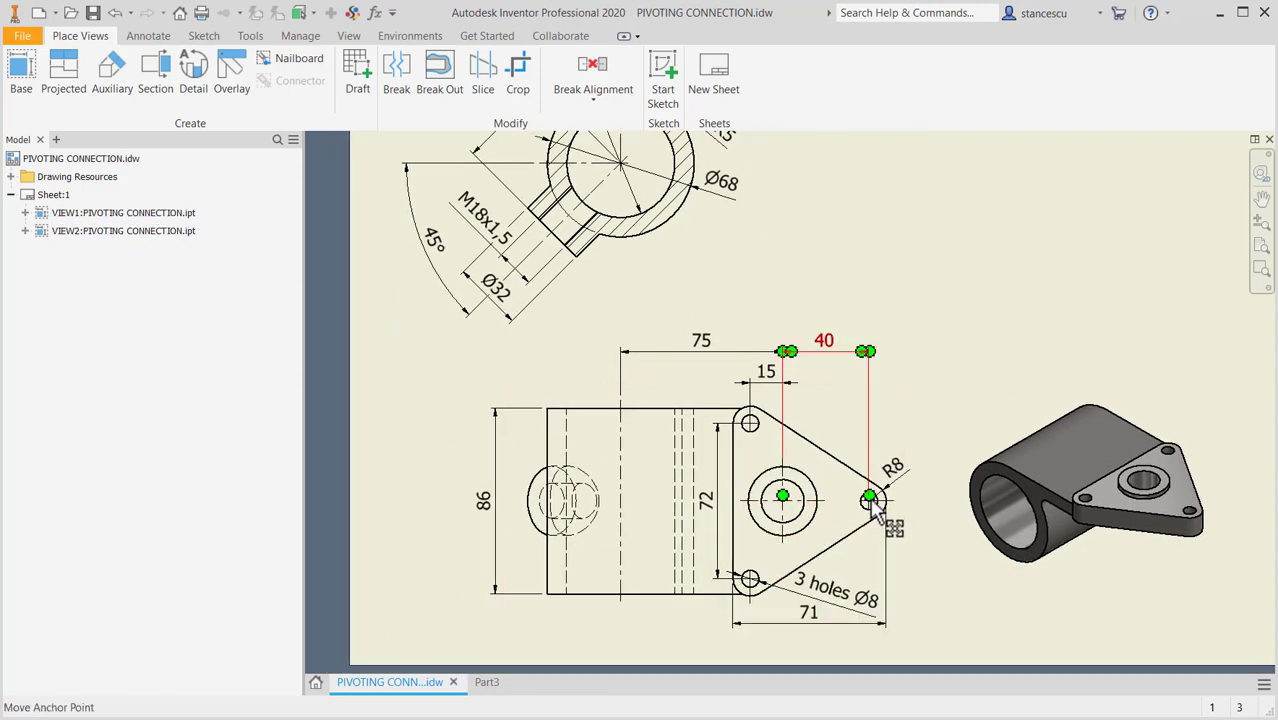
left_click(487, 684)
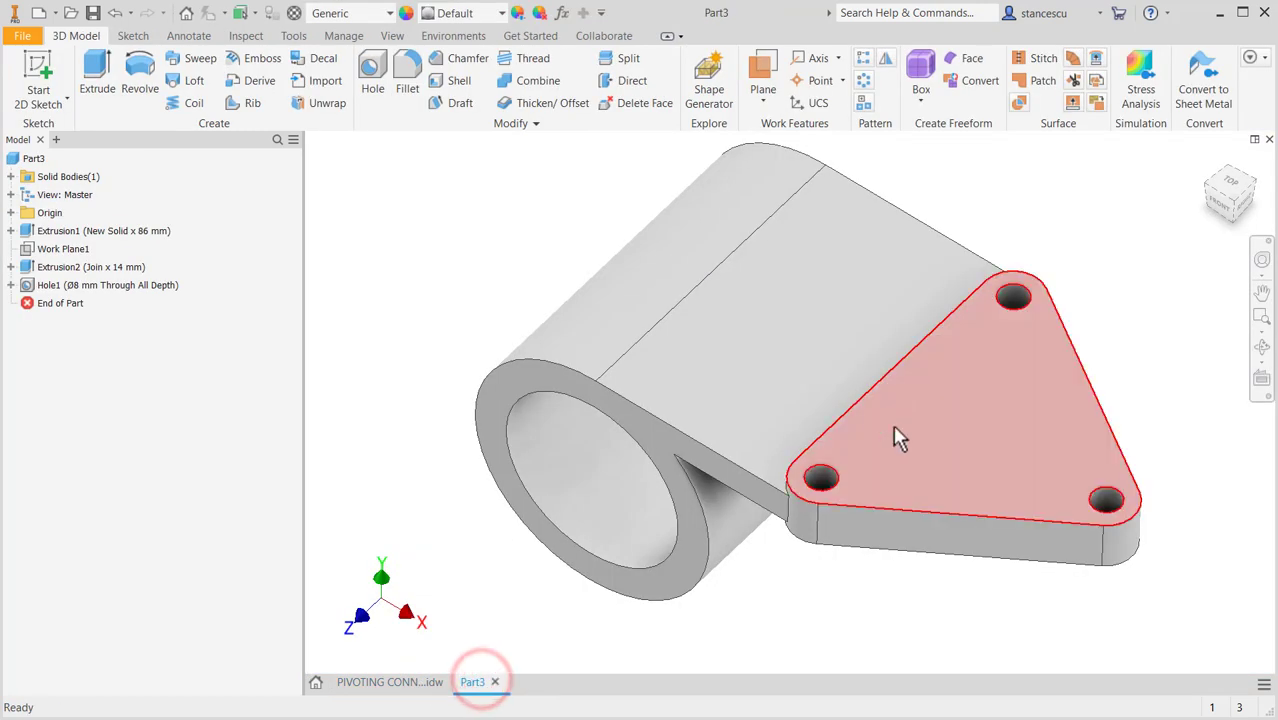
left_click(951, 442)
left_click(1052, 434)
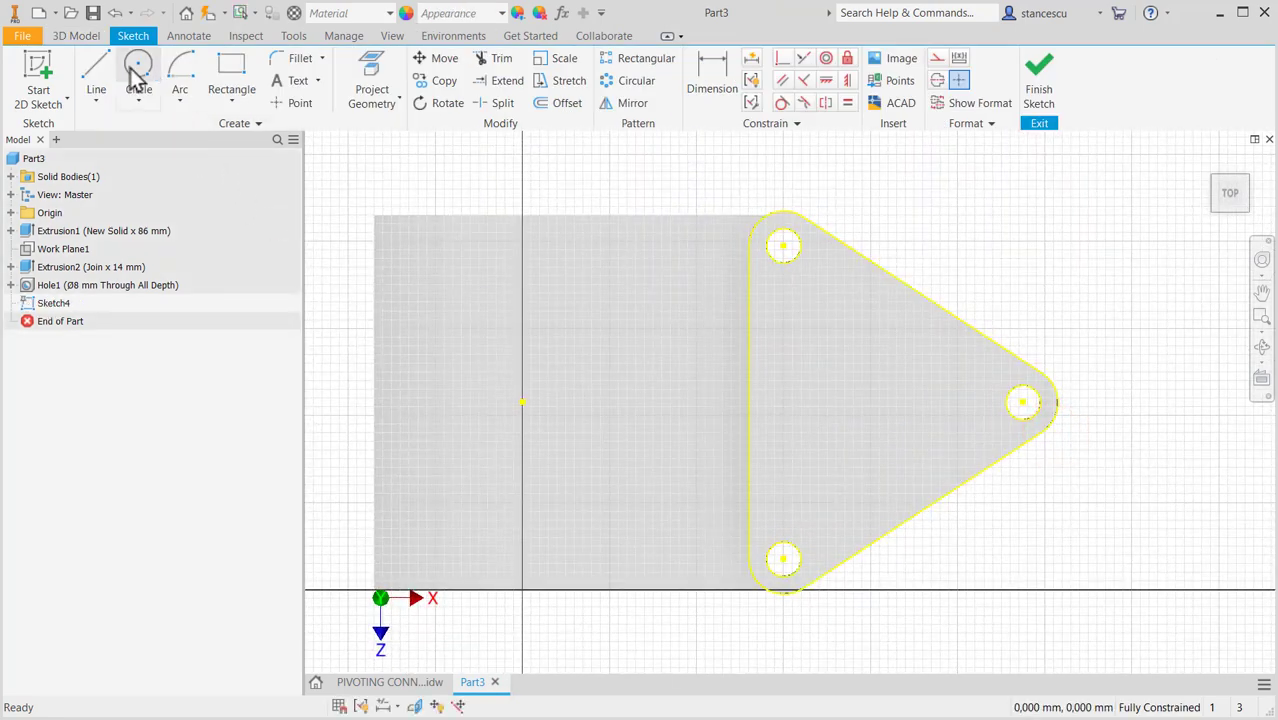
Sketch a circle of 32 mm diameter inside the flange outline, between the three corner holes
left_click(138, 68)
left_click(838, 347)
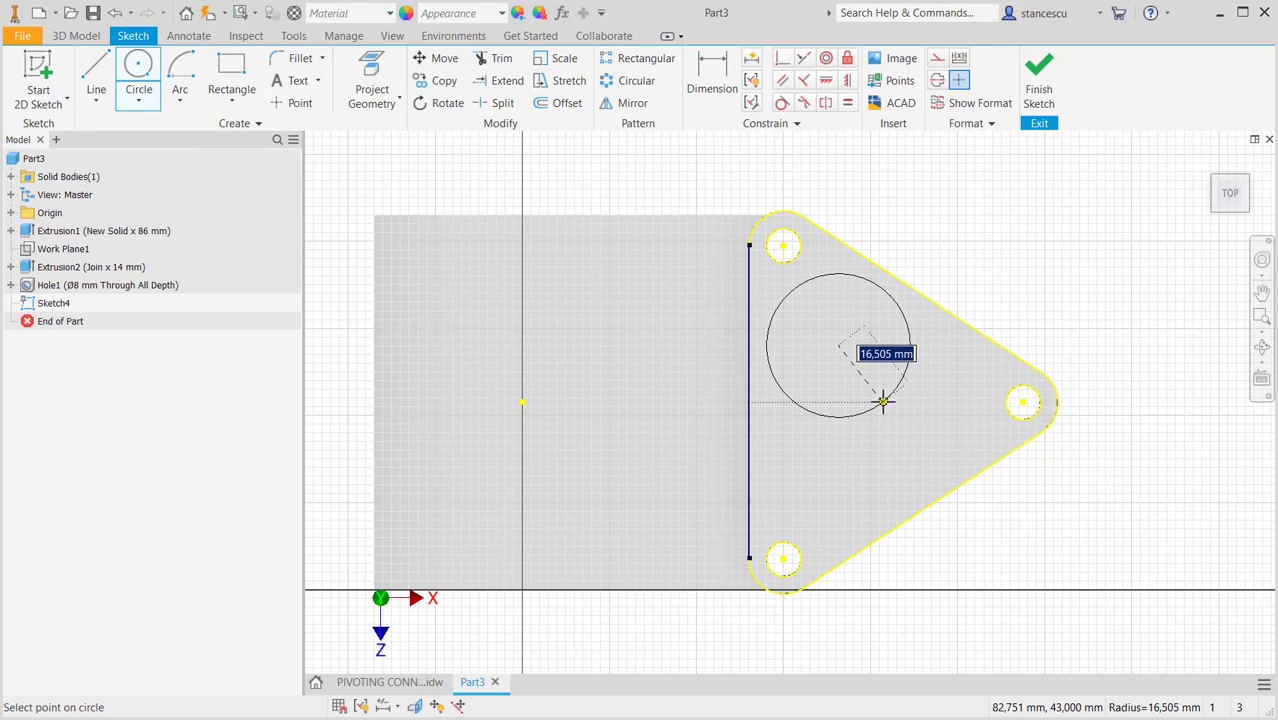
right_click(883, 401)
left_click(844, 544)
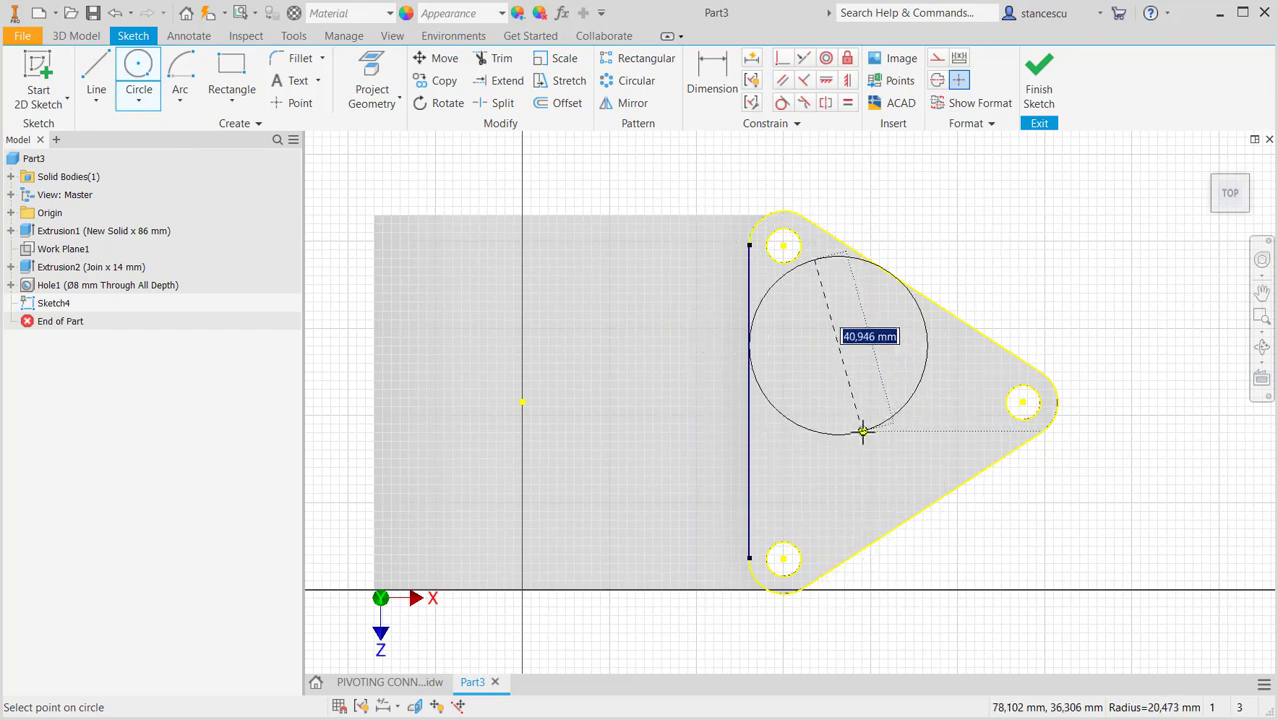
key("Return")
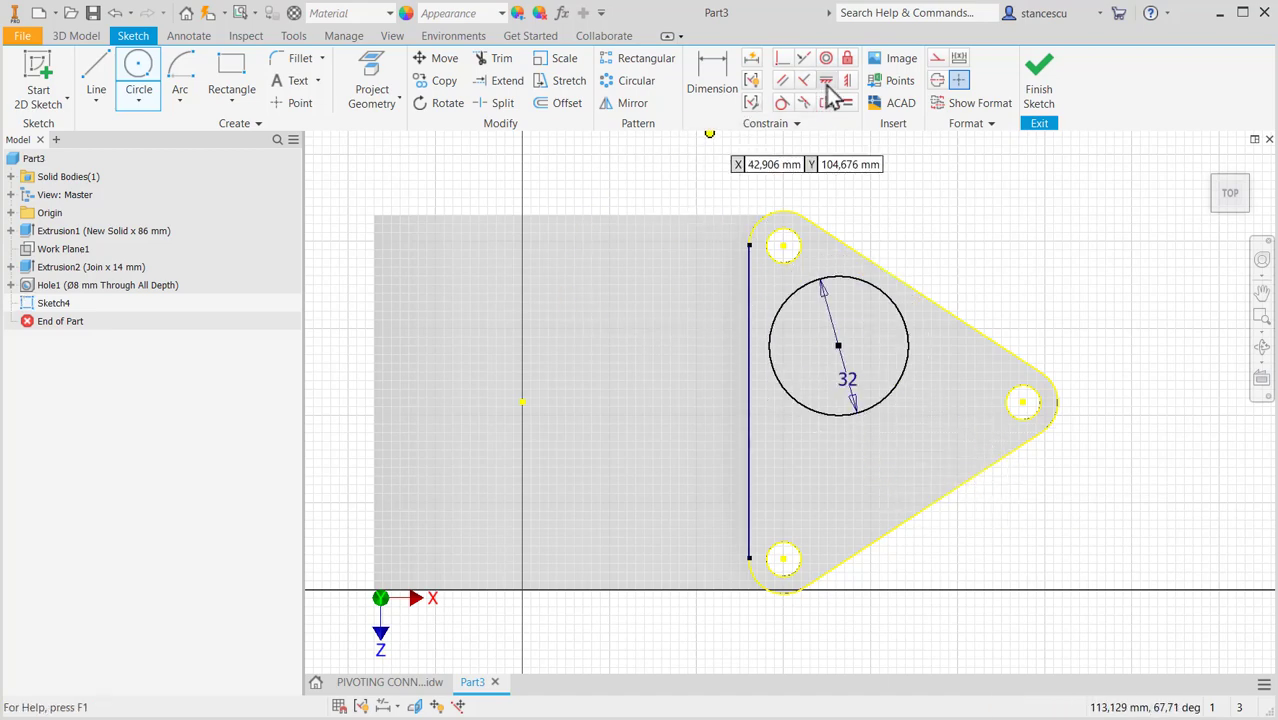
Constrain the boss circle's centre horizontally in line with the tube's projected midpoint
left_click(827, 81)
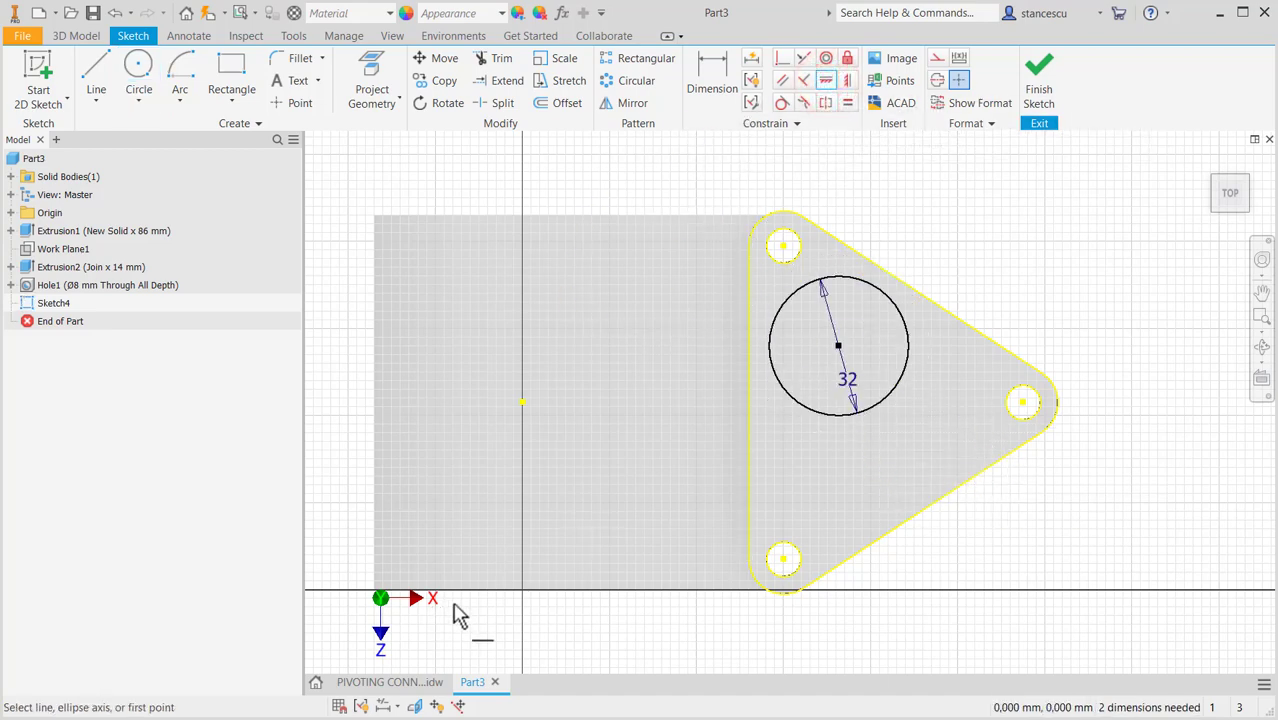
left_click(841, 349)
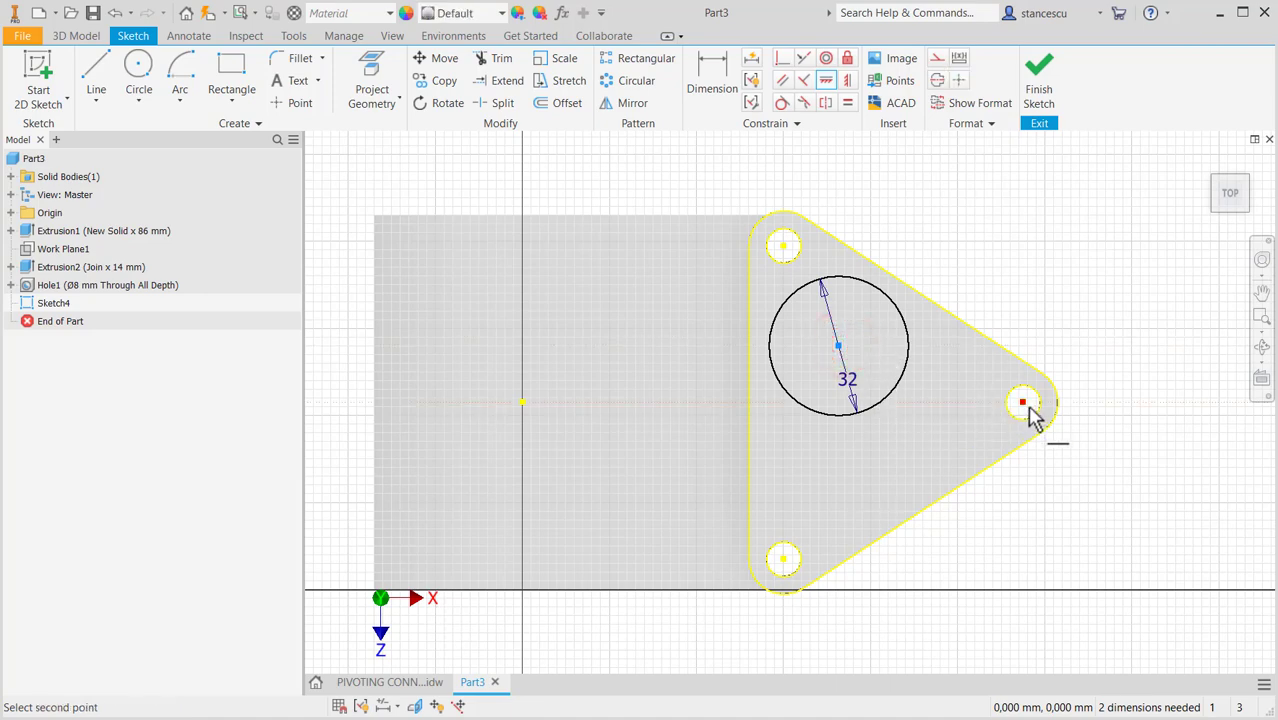
left_click(521, 406)
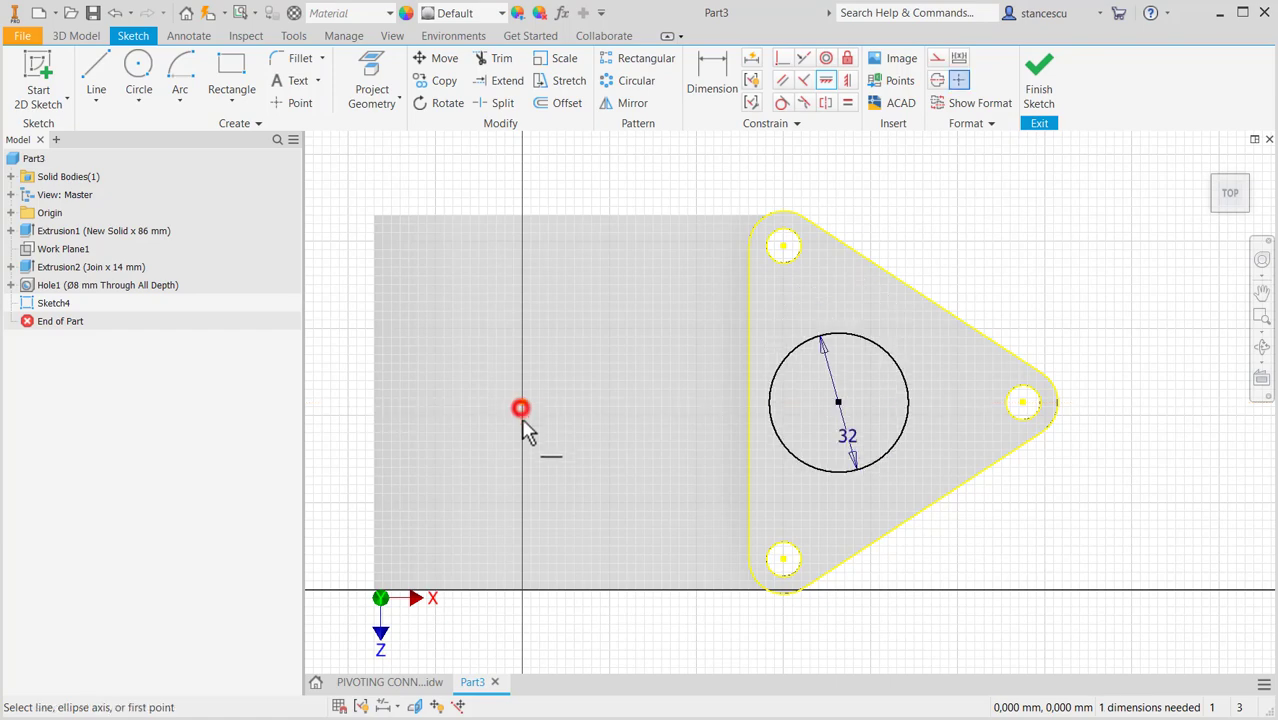
Dimension the boss circle's centre 40 mm from the flange's outer corner hole and finish the sketch
left_click(712, 80)
left_click(866, 337)
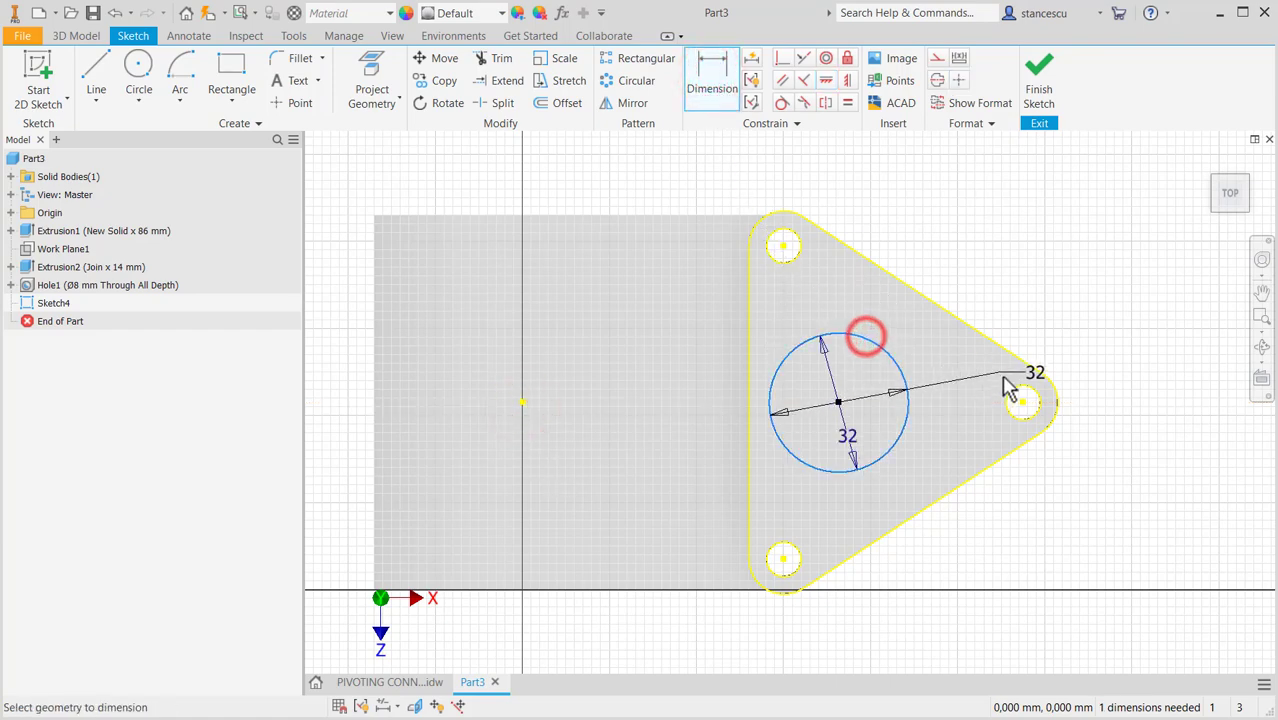
left_click(1021, 400)
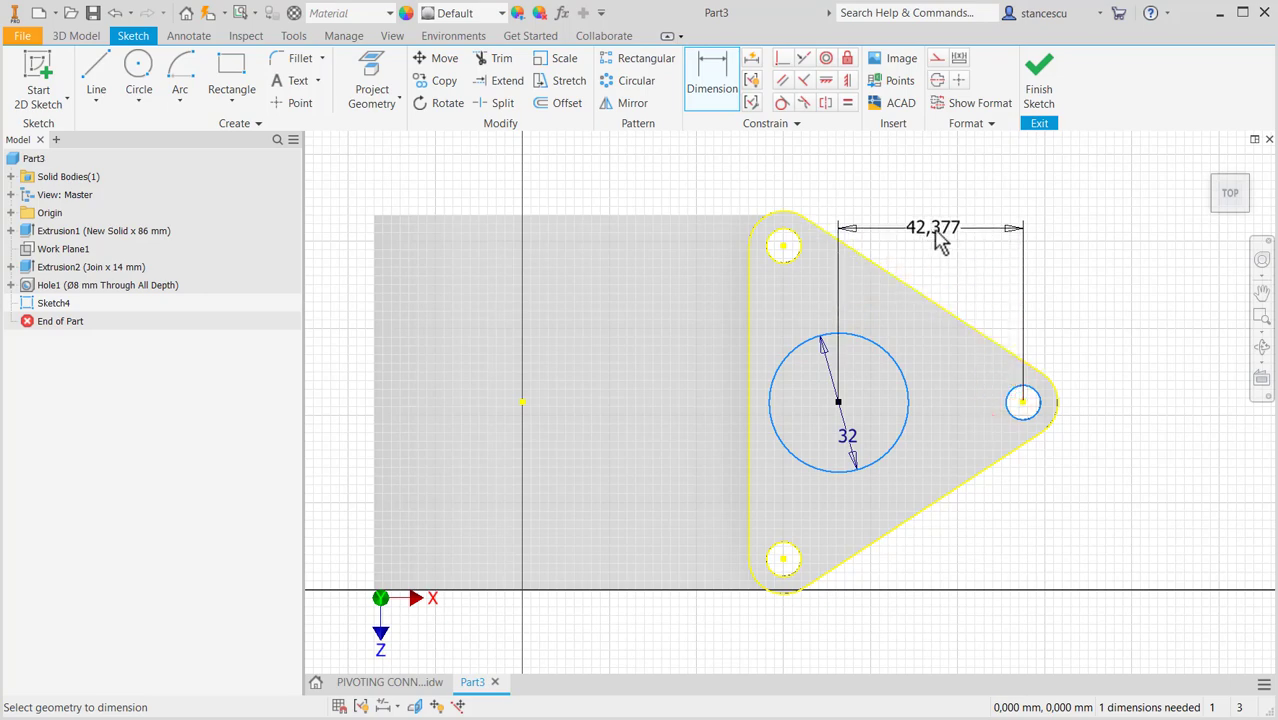
left_click(938, 243)
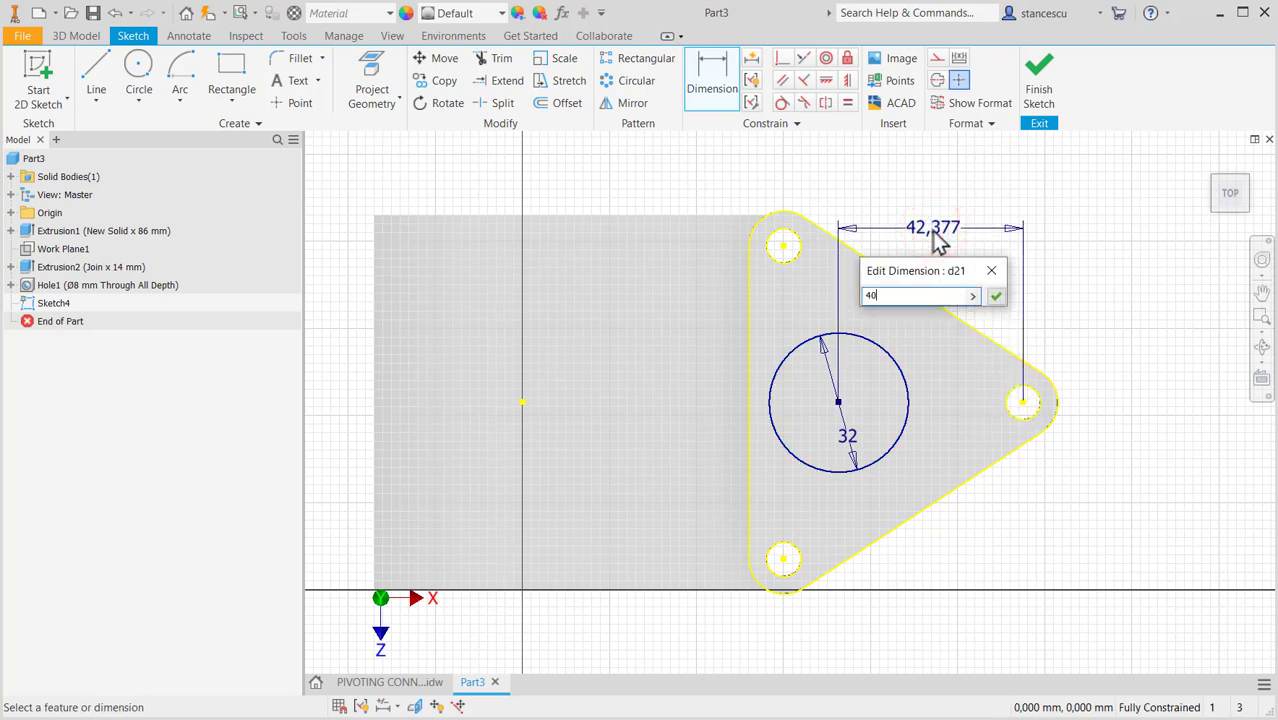
key("Return")
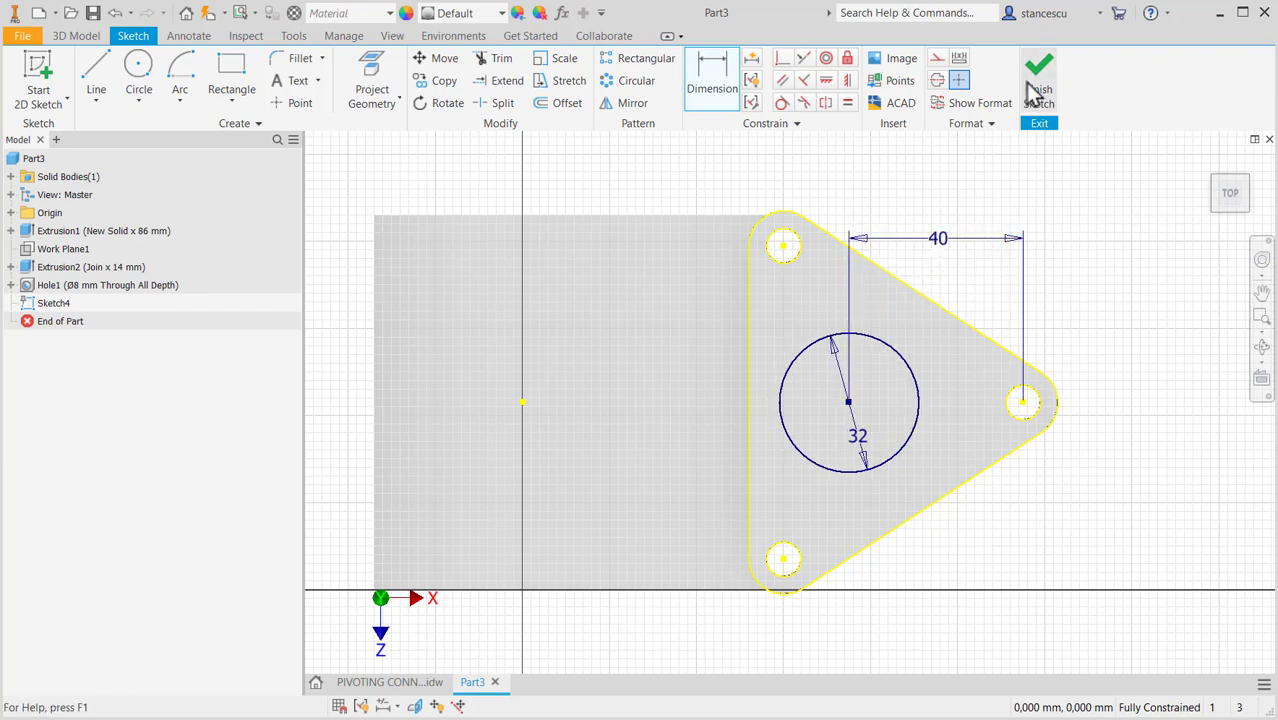
left_click(1036, 90)
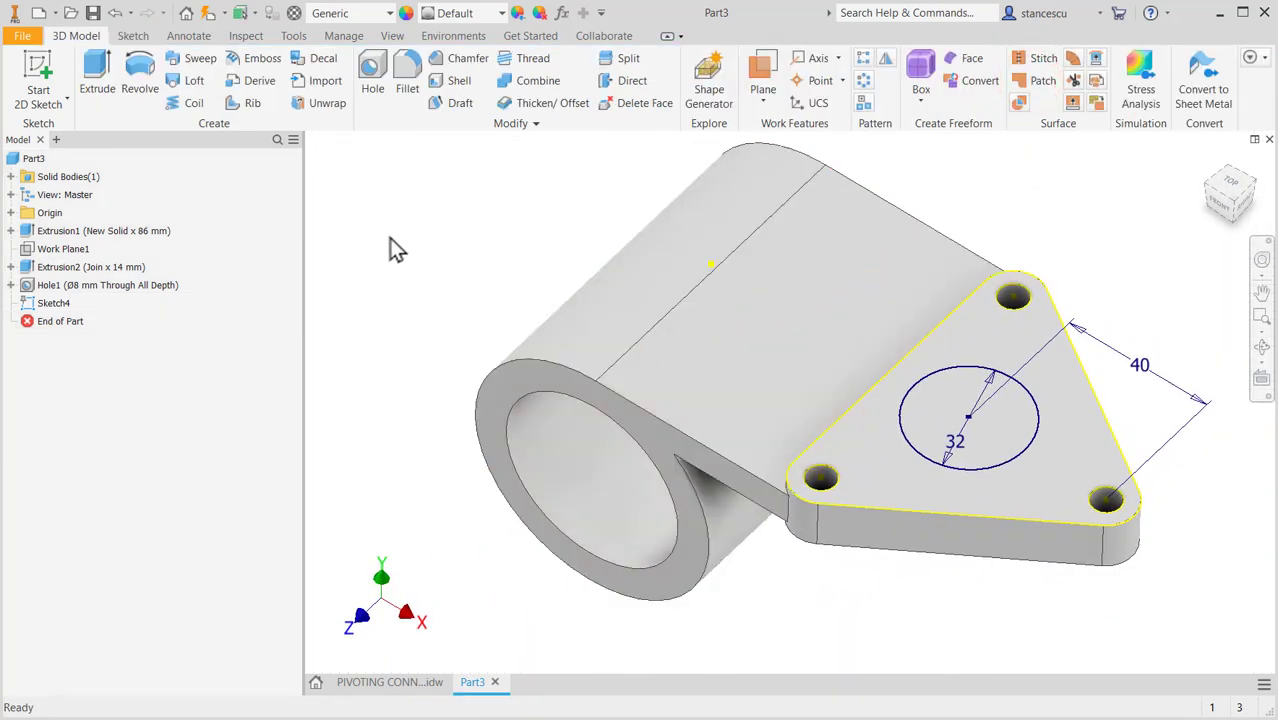
Extrude the 32 mm circle 3 mm upward from the flange, joined to the body
left_click(96, 82)
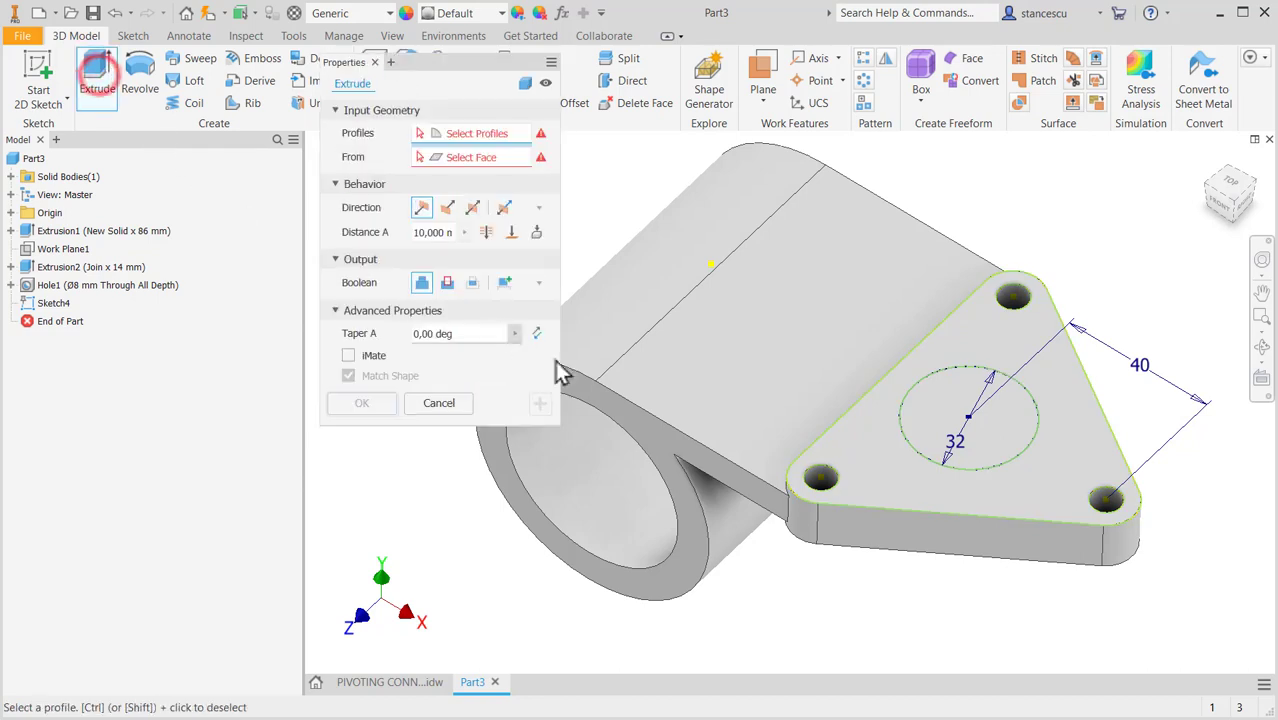
left_click(924, 392)
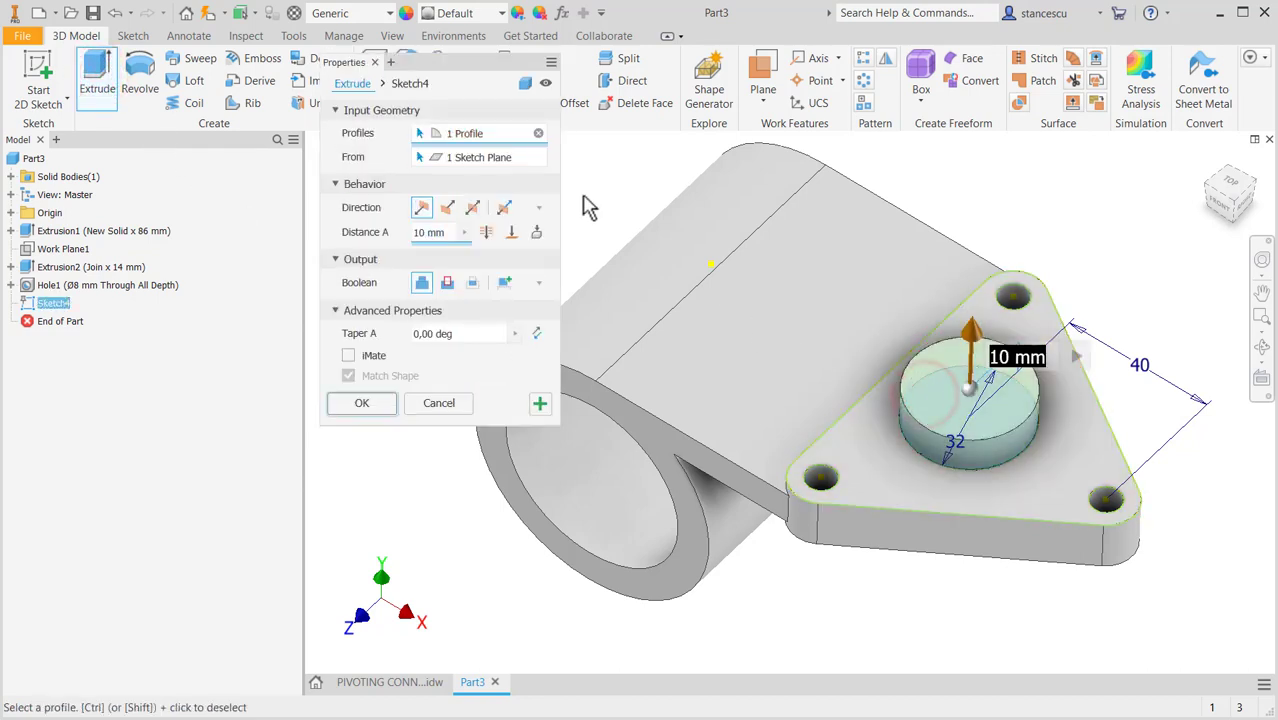
type("3")
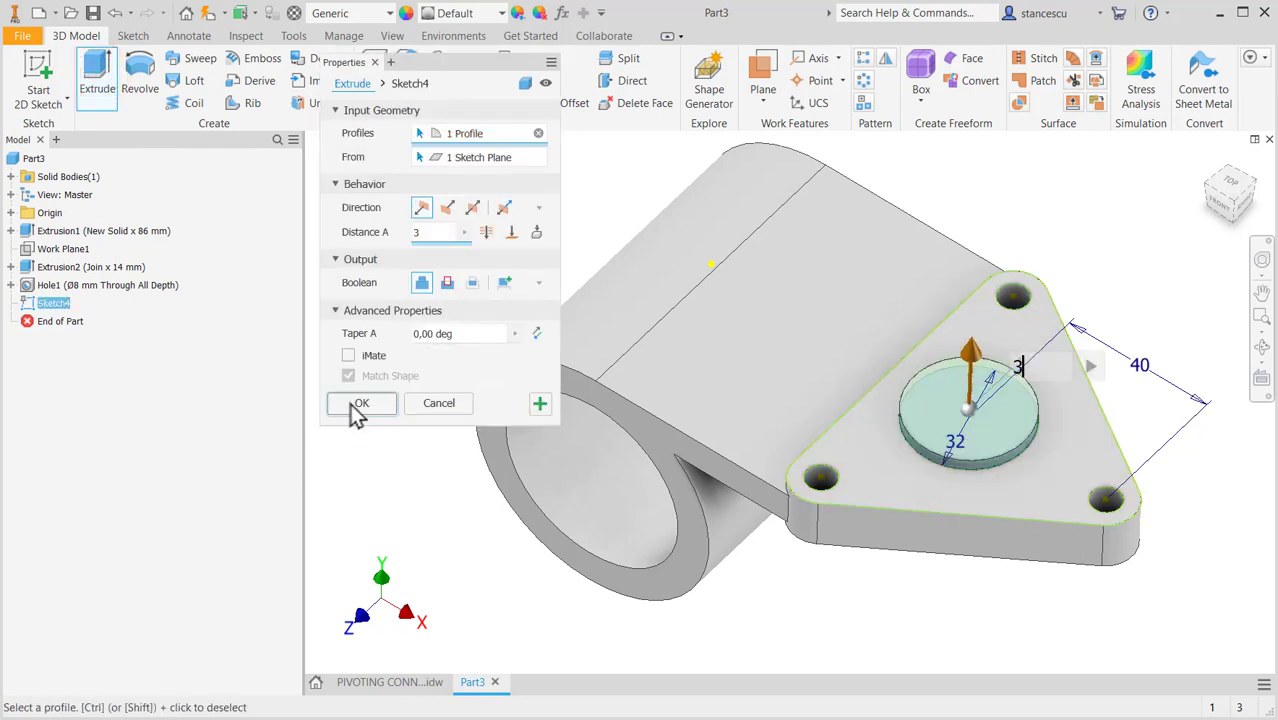
left_click(352, 405)
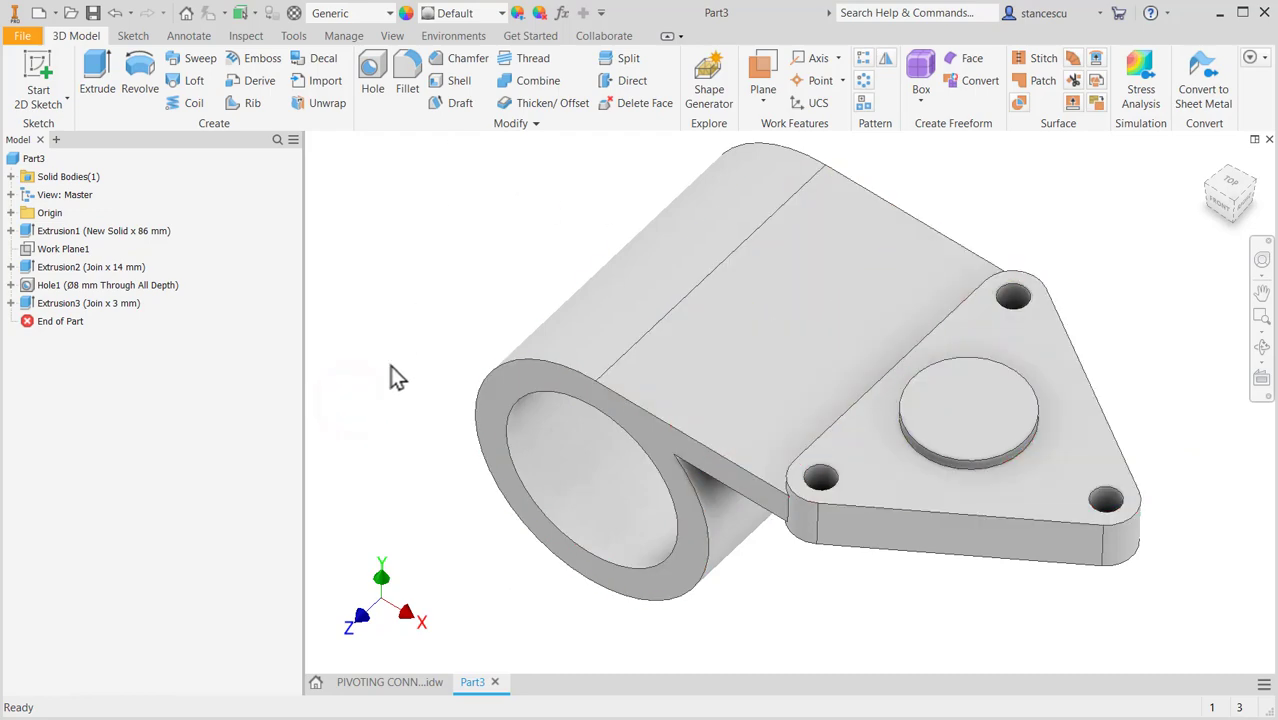
Check the boss bore in the drawing, and create a simple 20 mm through-all hole concentric with the boss
left_click(406, 683)
middle_click_drag(844, 365, 876, 505)
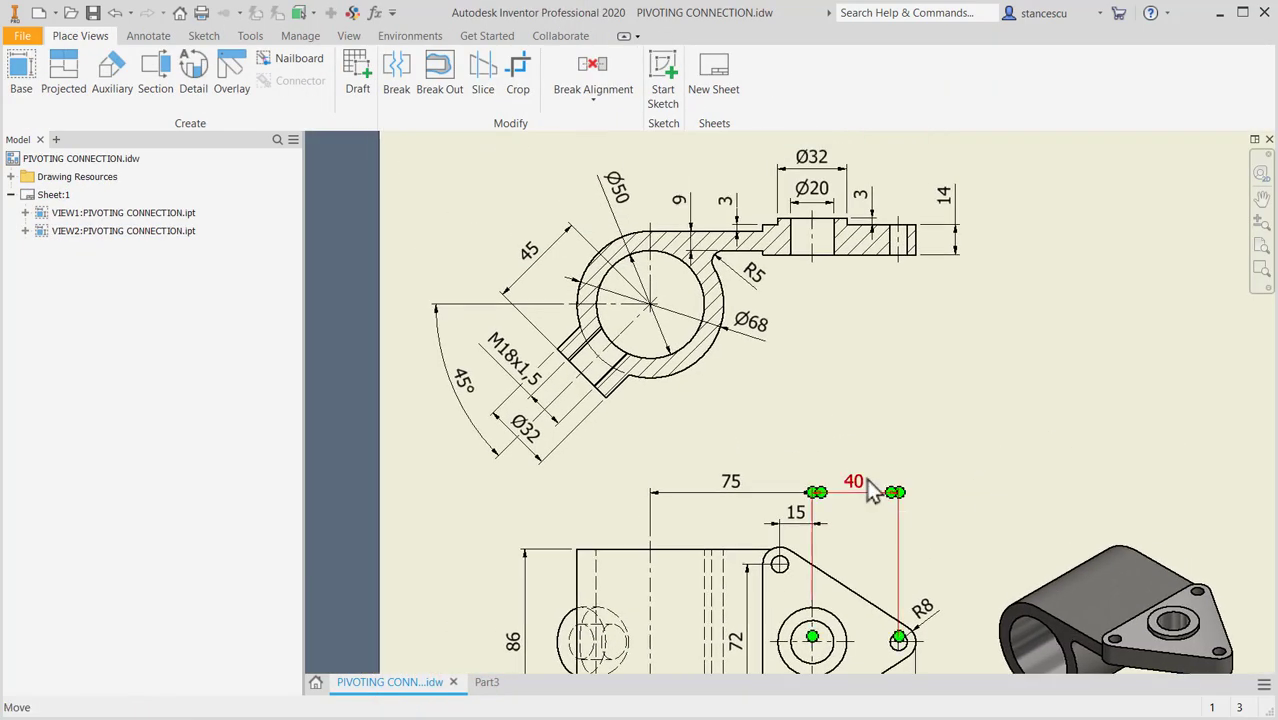
left_click(487, 683)
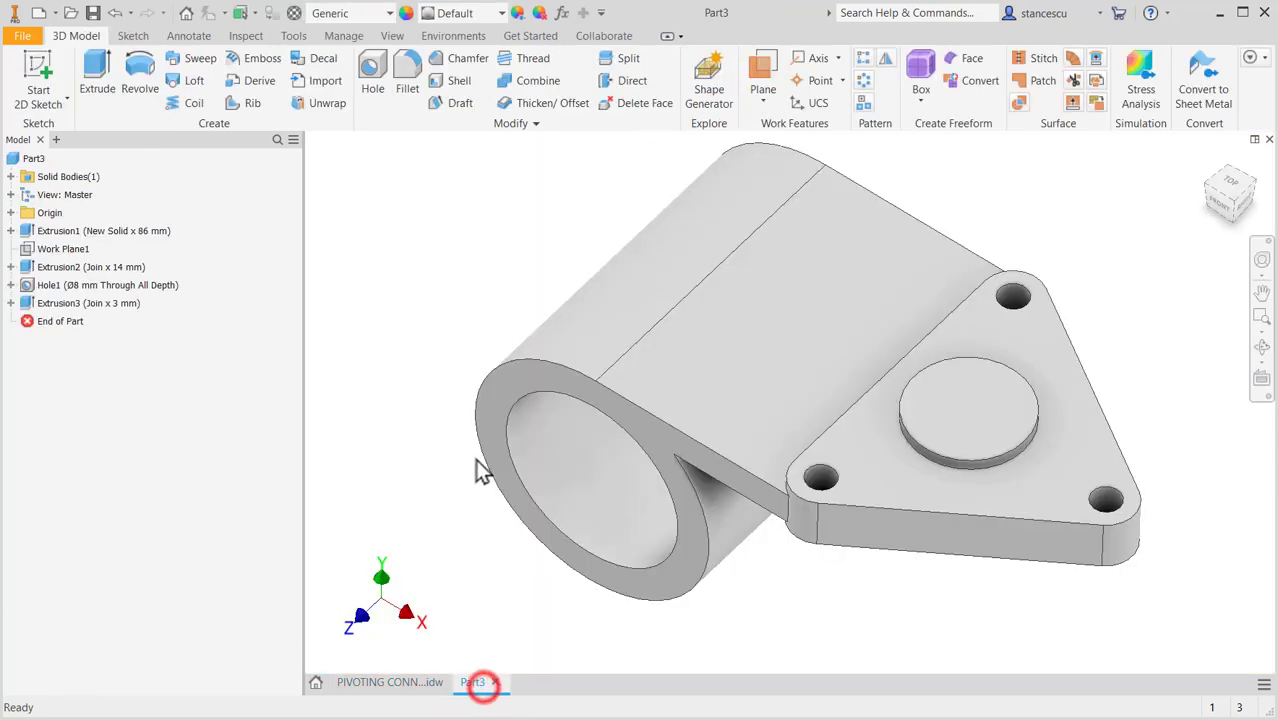
left_click(369, 68)
left_click(998, 414)
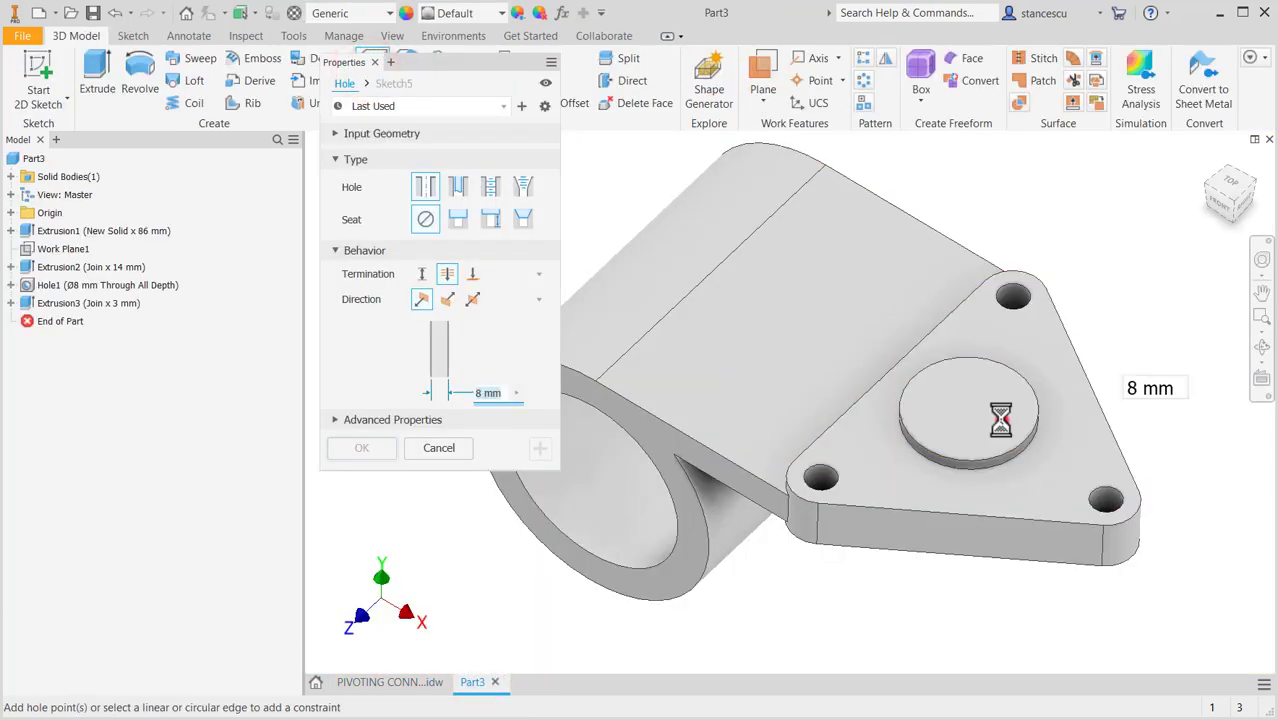
left_click(1034, 400)
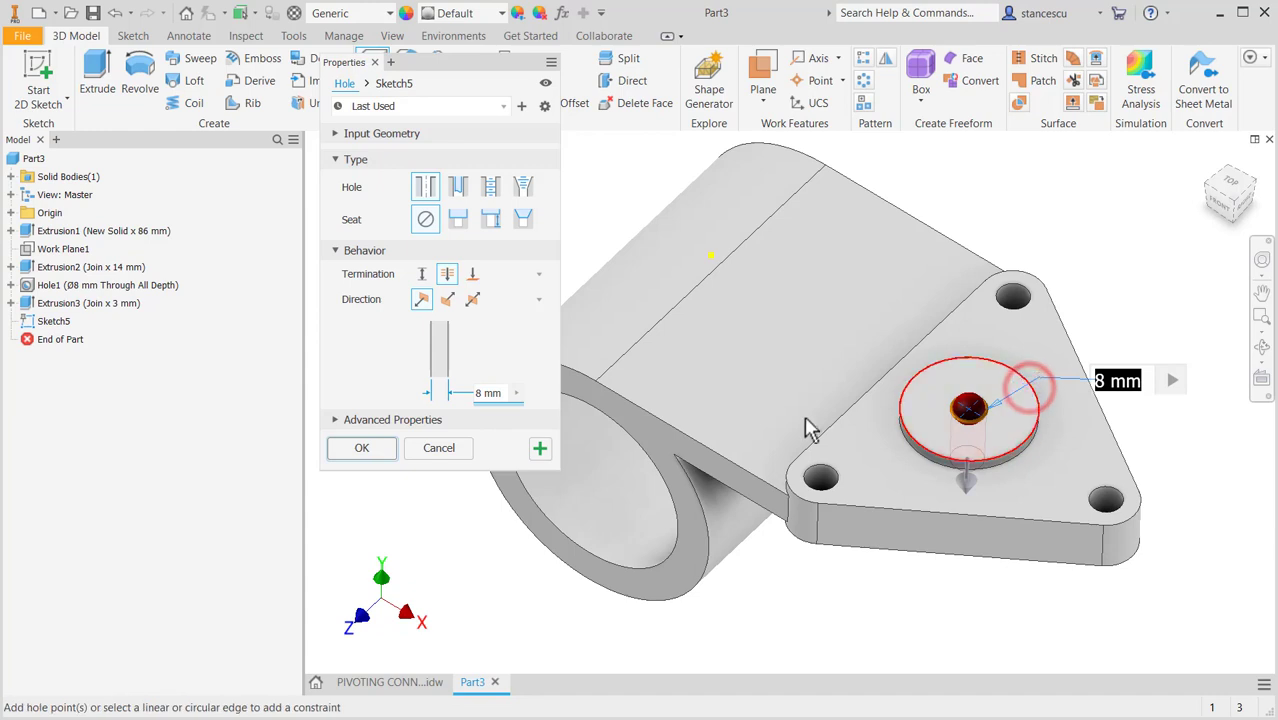
left_click(493, 394)
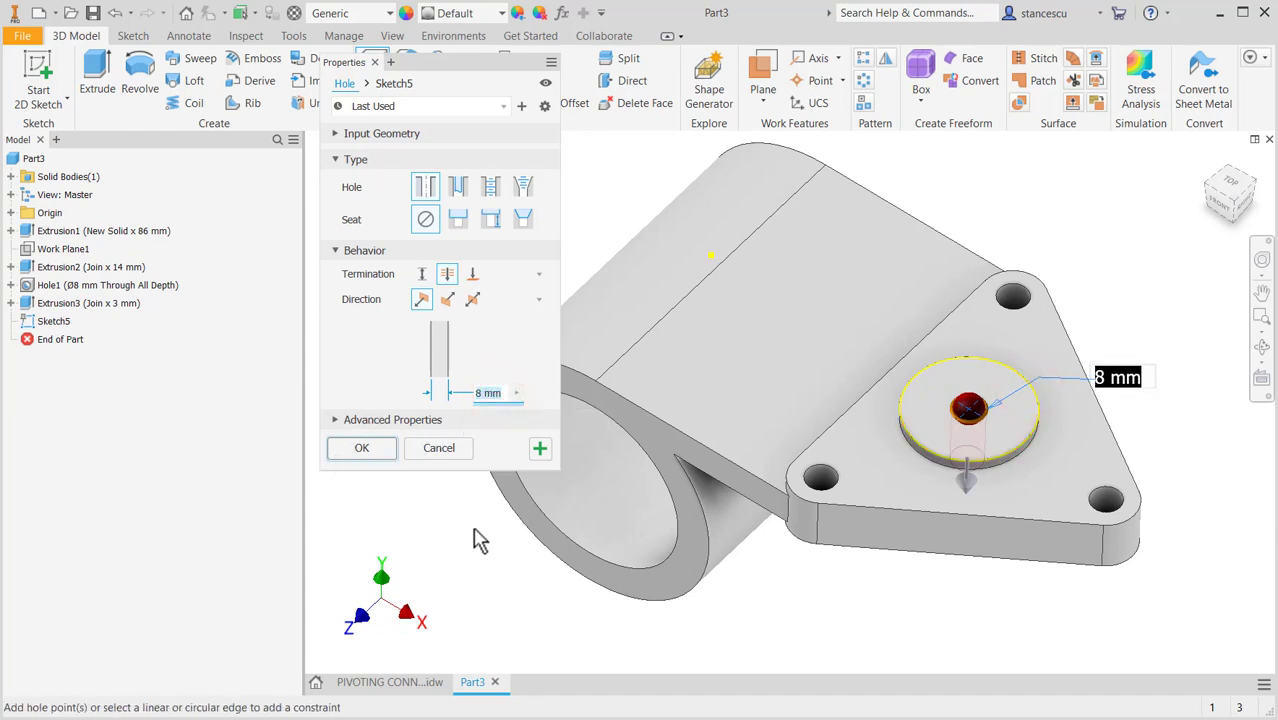
type("20")
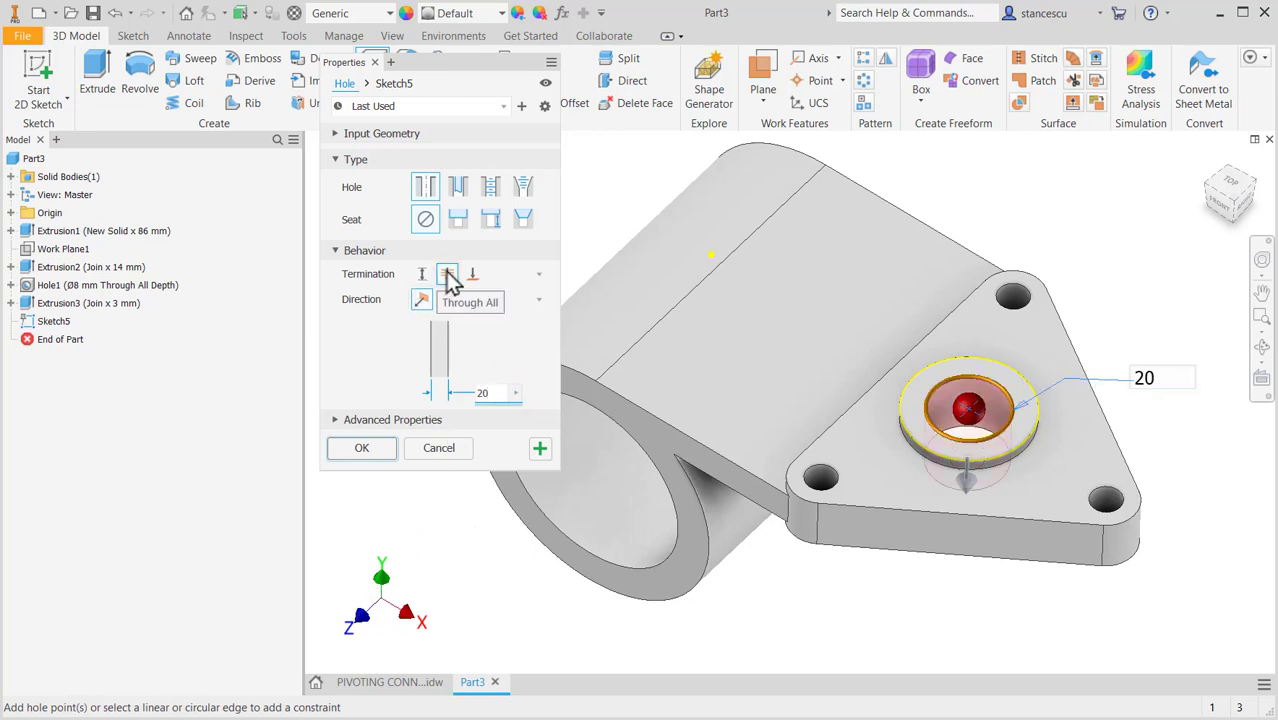
left_click(362, 450)
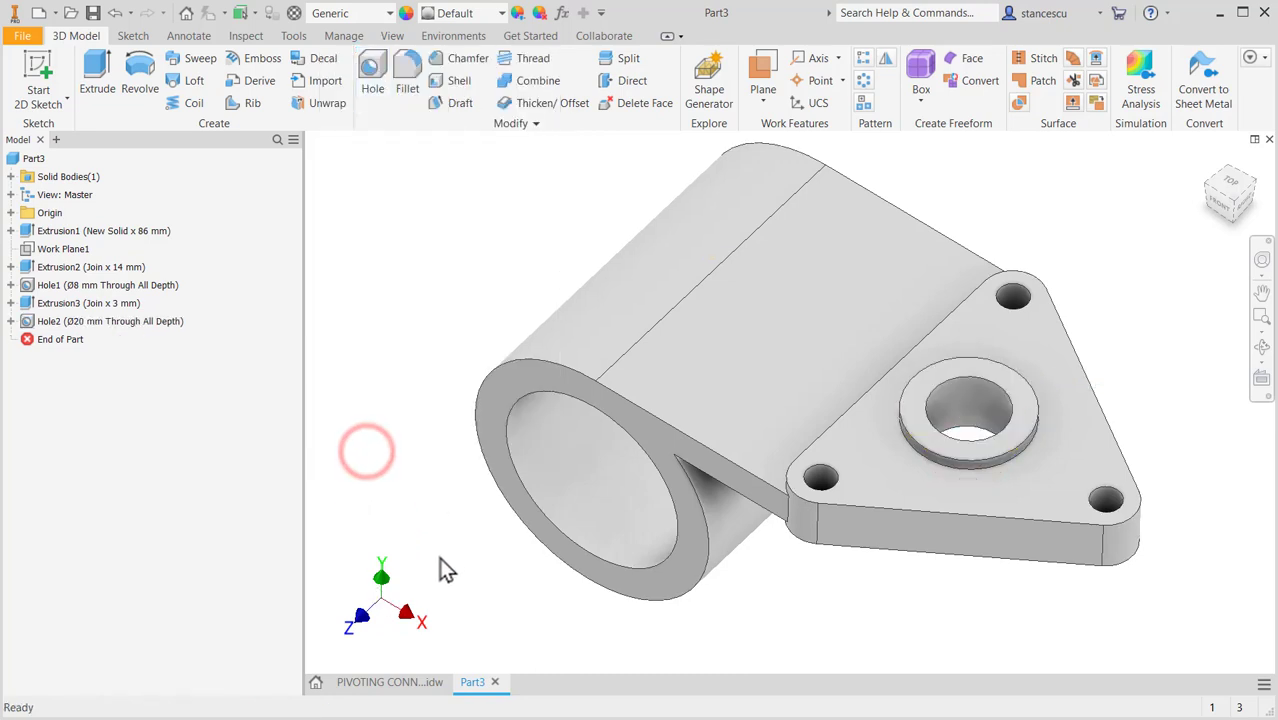
Check the side boss's angle in the drawing, and create a work plane through the Z axis at -45 degrees to the XZ plane
left_click(396, 686)
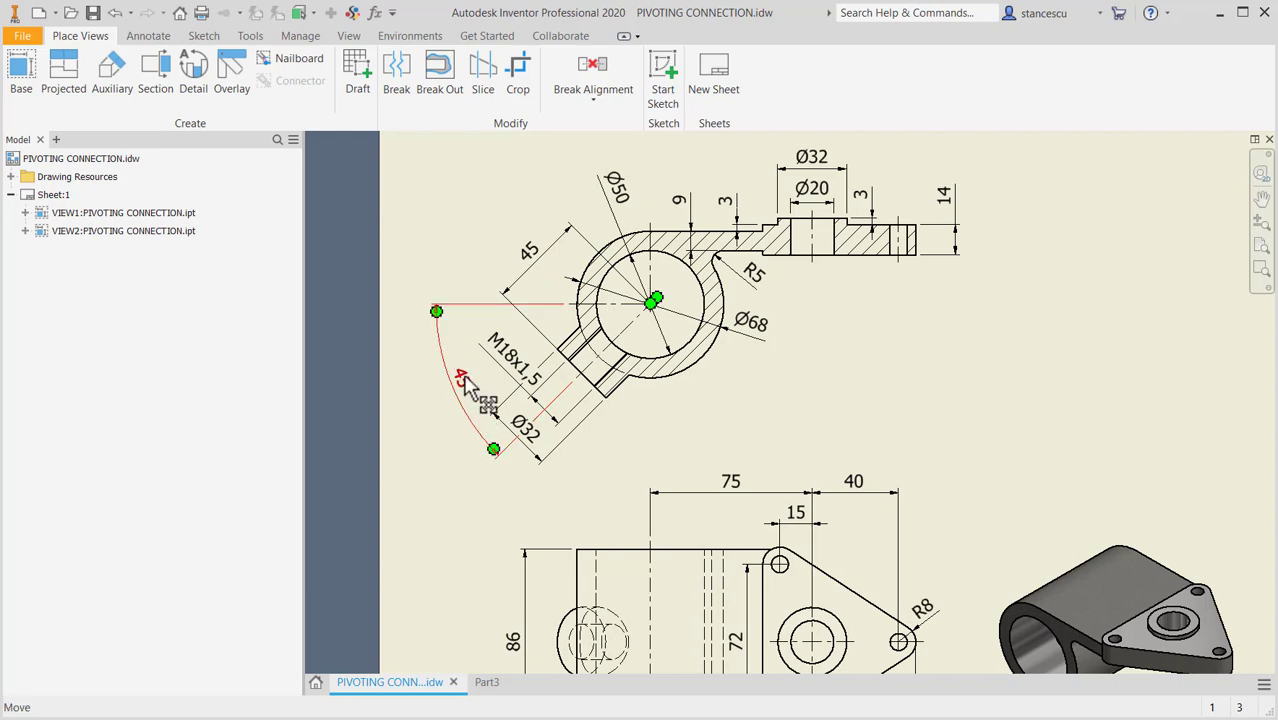
left_click(482, 684)
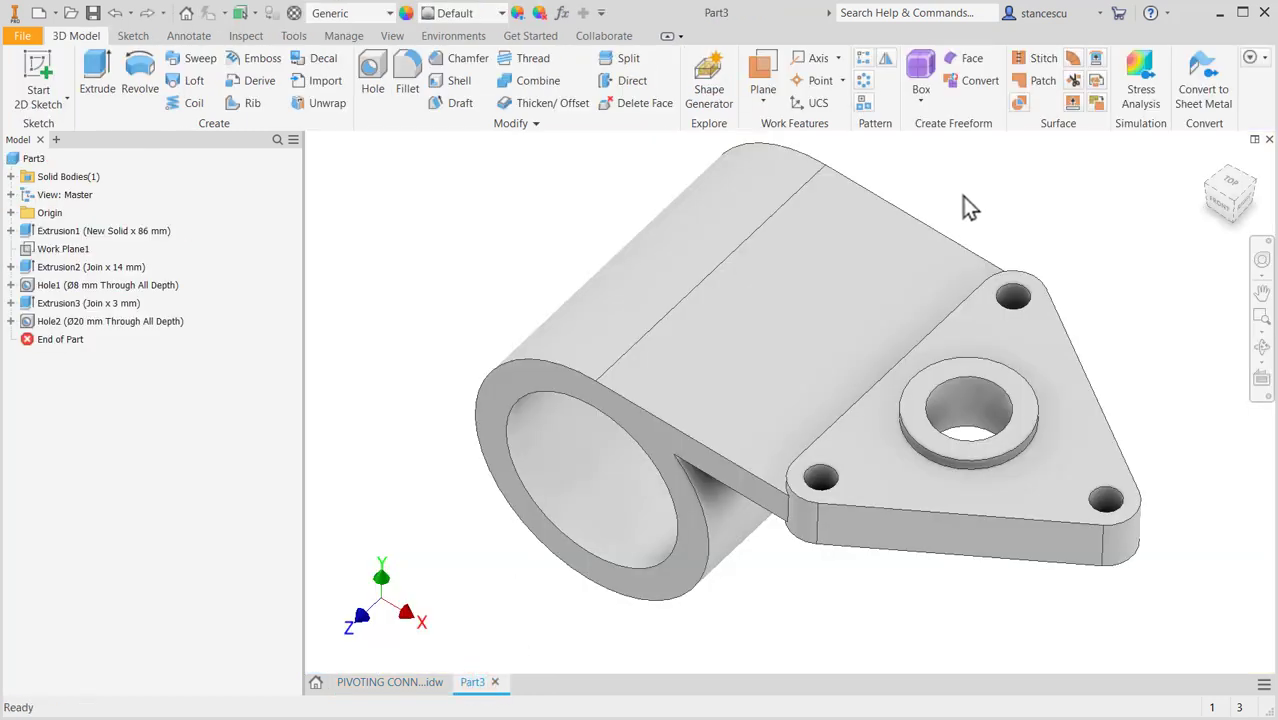
left_click(766, 80)
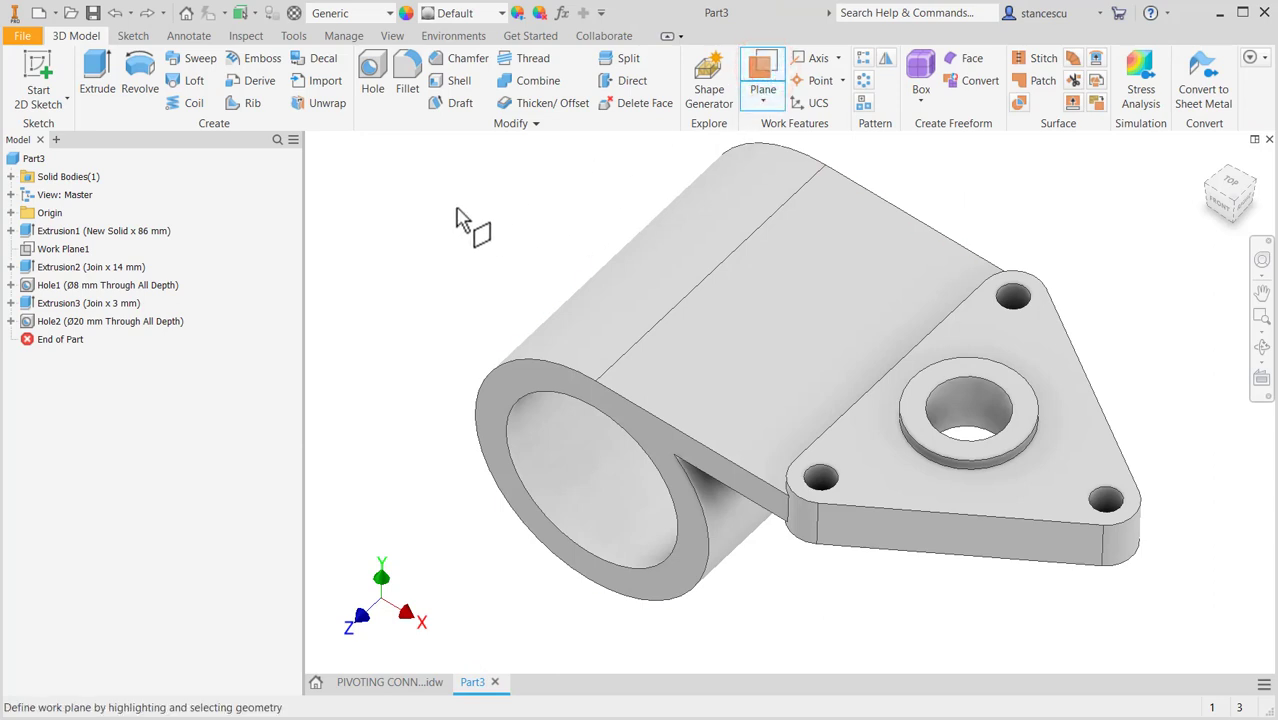
left_click(10, 212)
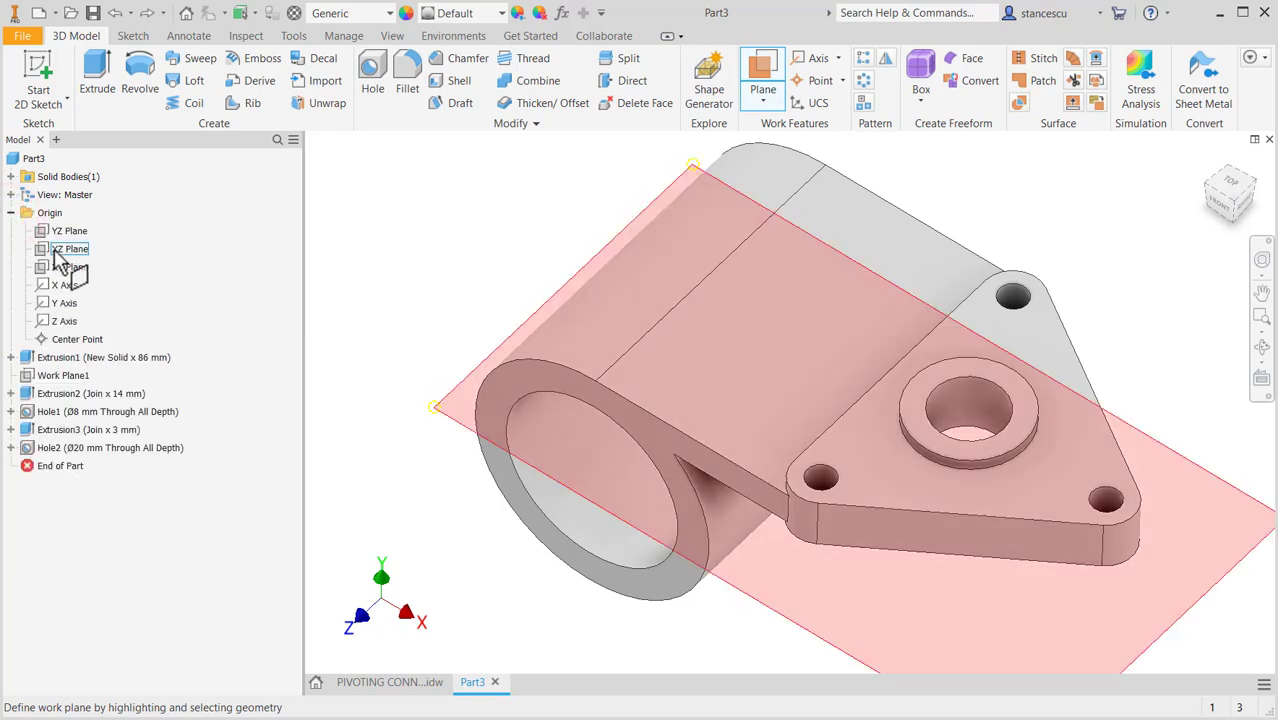
left_click(62, 250)
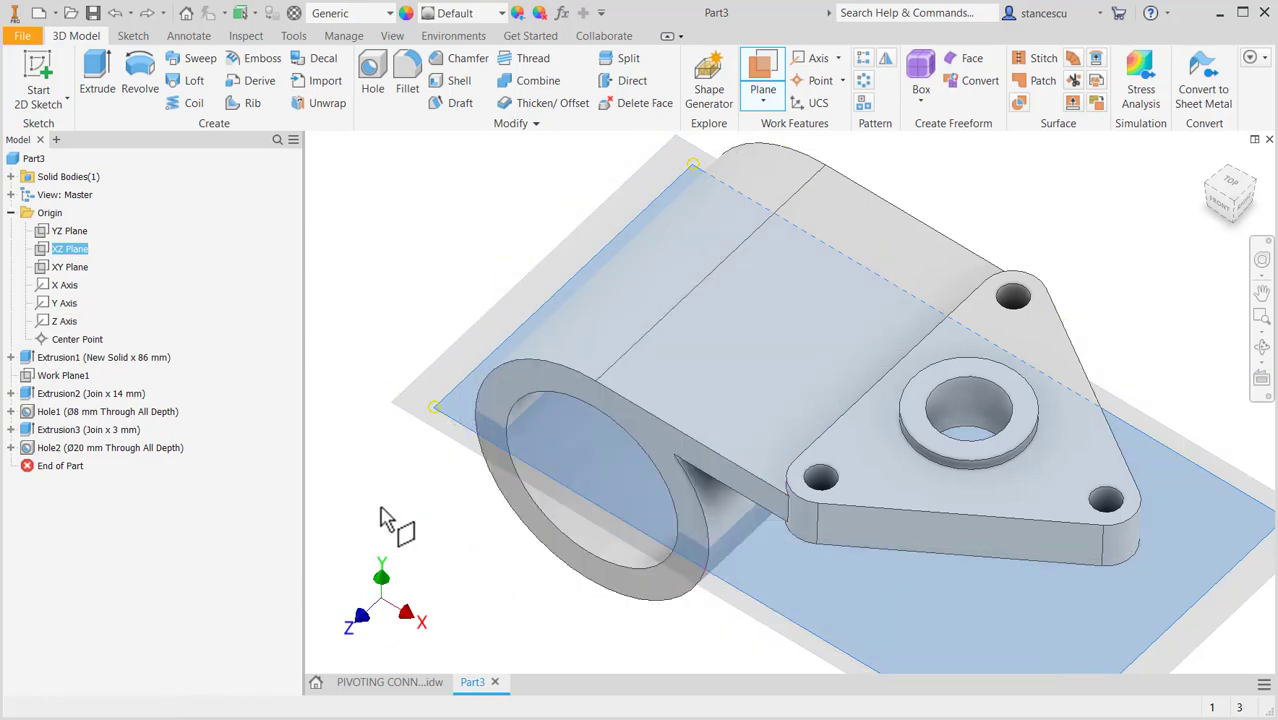
left_click(43, 327)
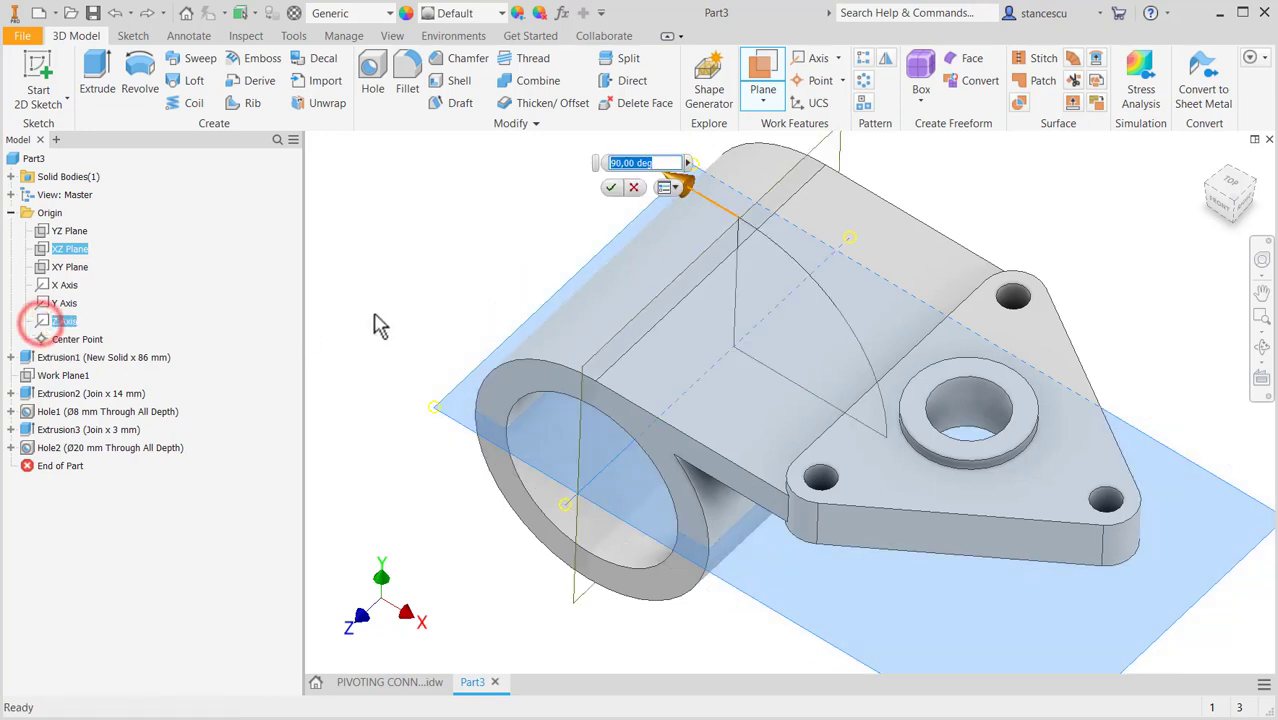
left_click_drag(697, 193, 555, 164)
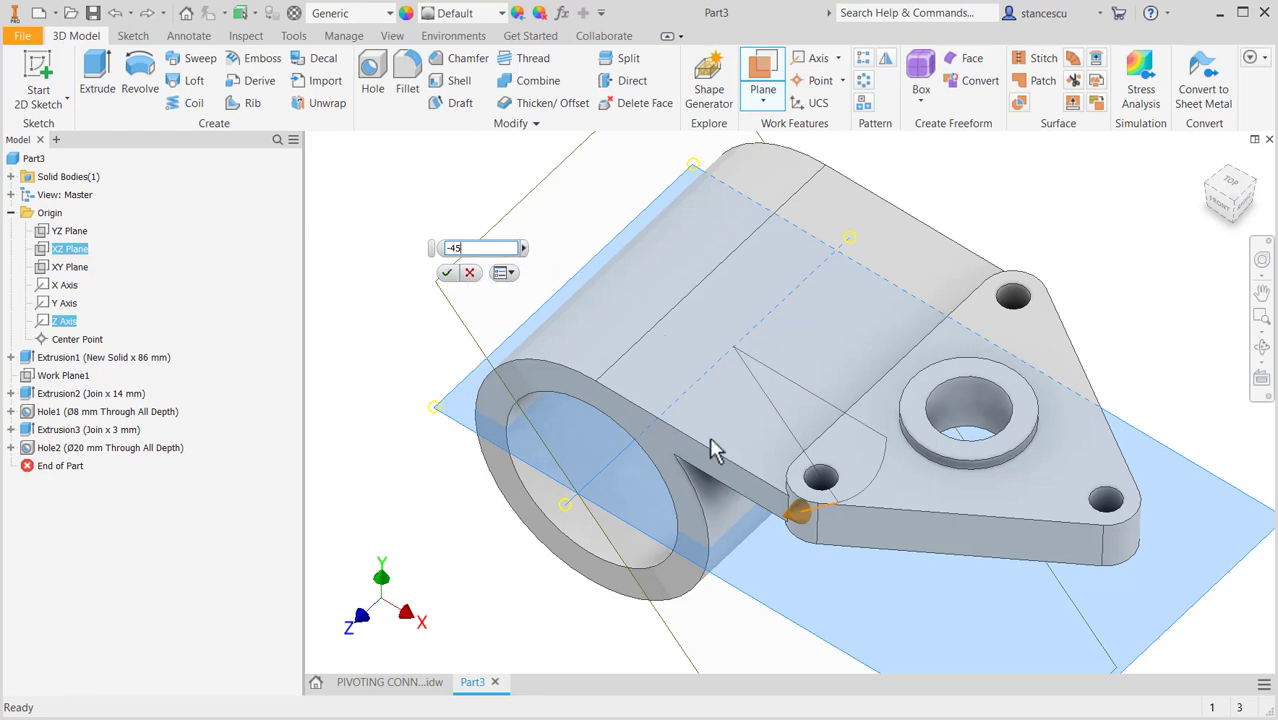
left_click(446, 276)
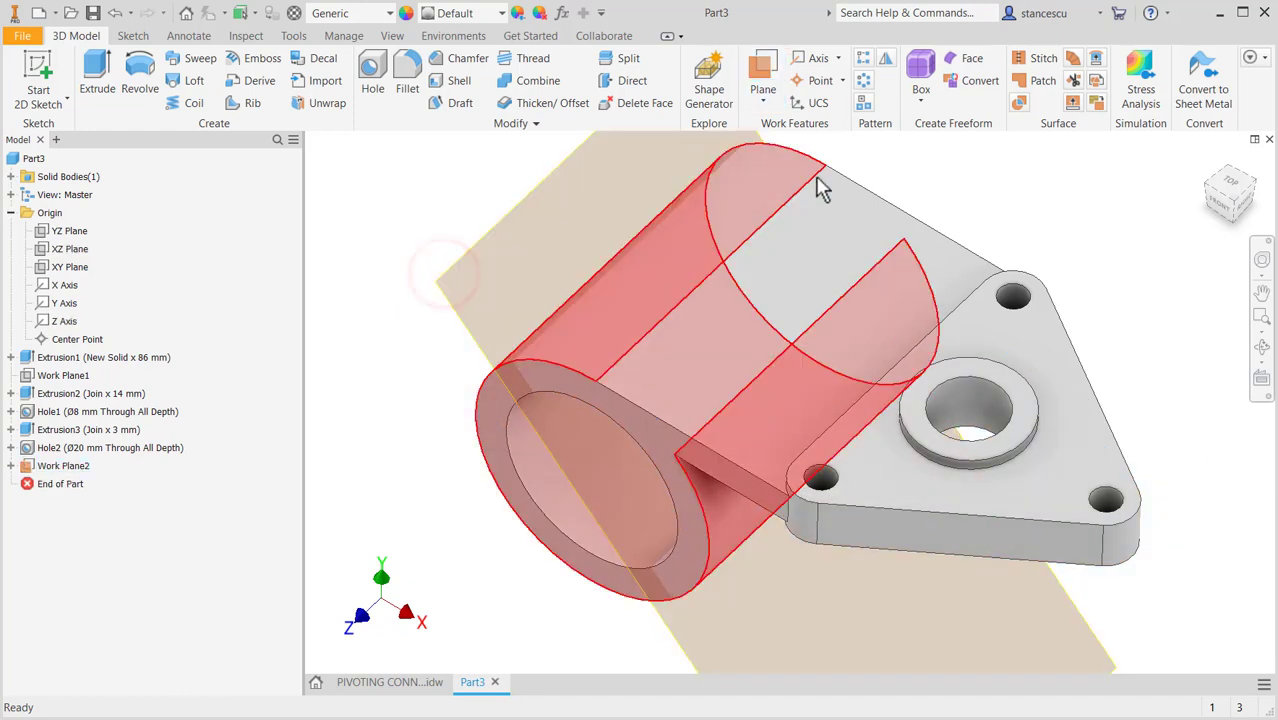
Create a second work plane offset -45 mm from the angled work plane, outside the tube
left_click(763, 75)
left_click_drag(443, 277, 322, 350)
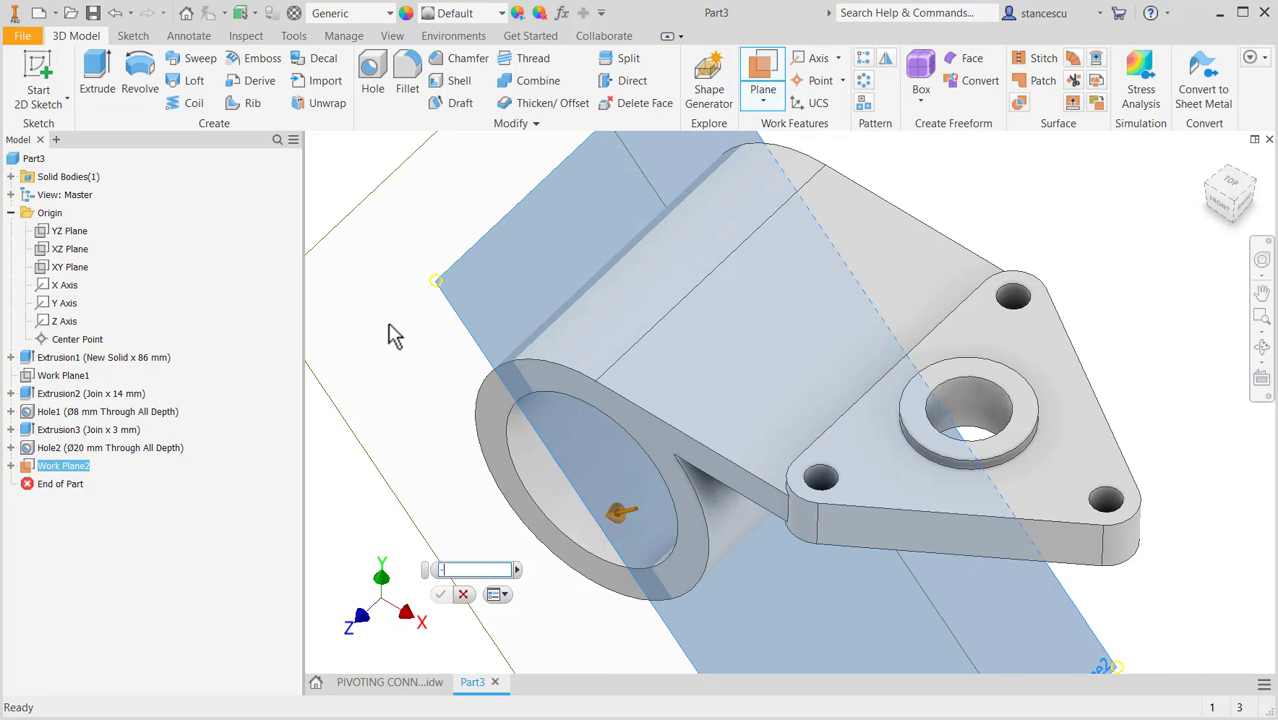
type("-45")
key("Return")
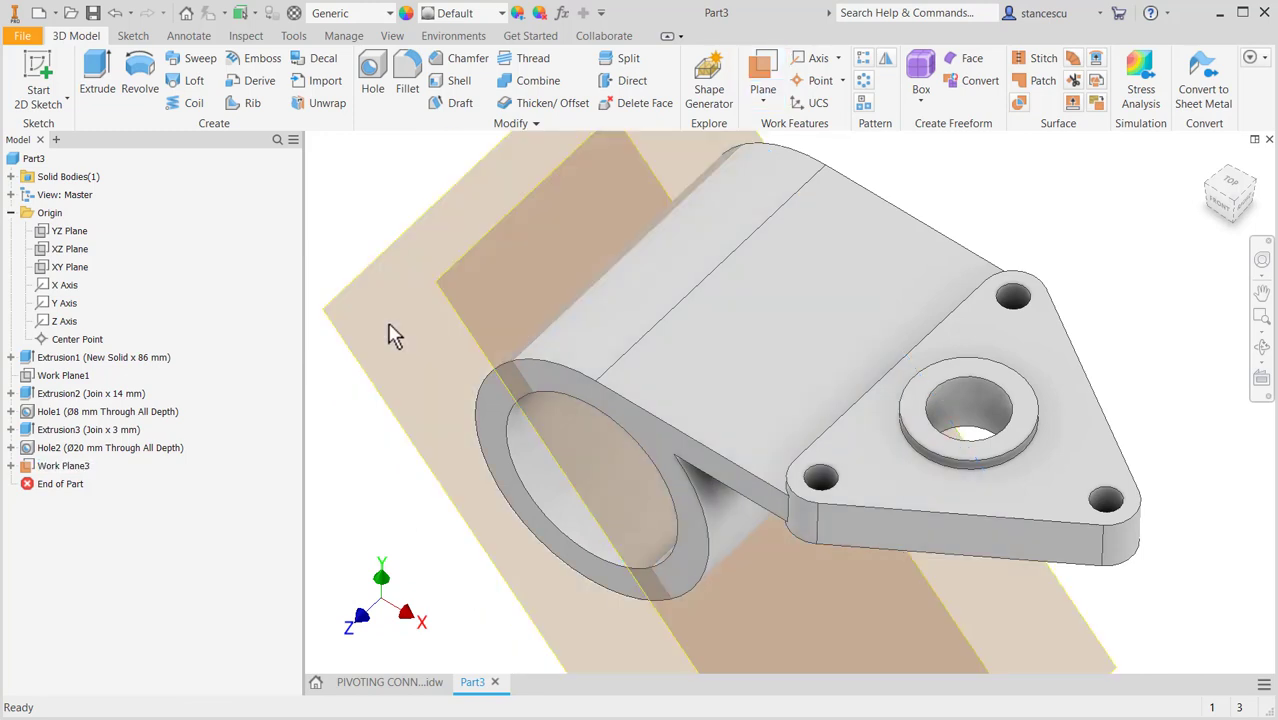
Hide the angled work plane that passes through the tube's axis
middle_click_drag(593, 485, 635, 480, "shift")
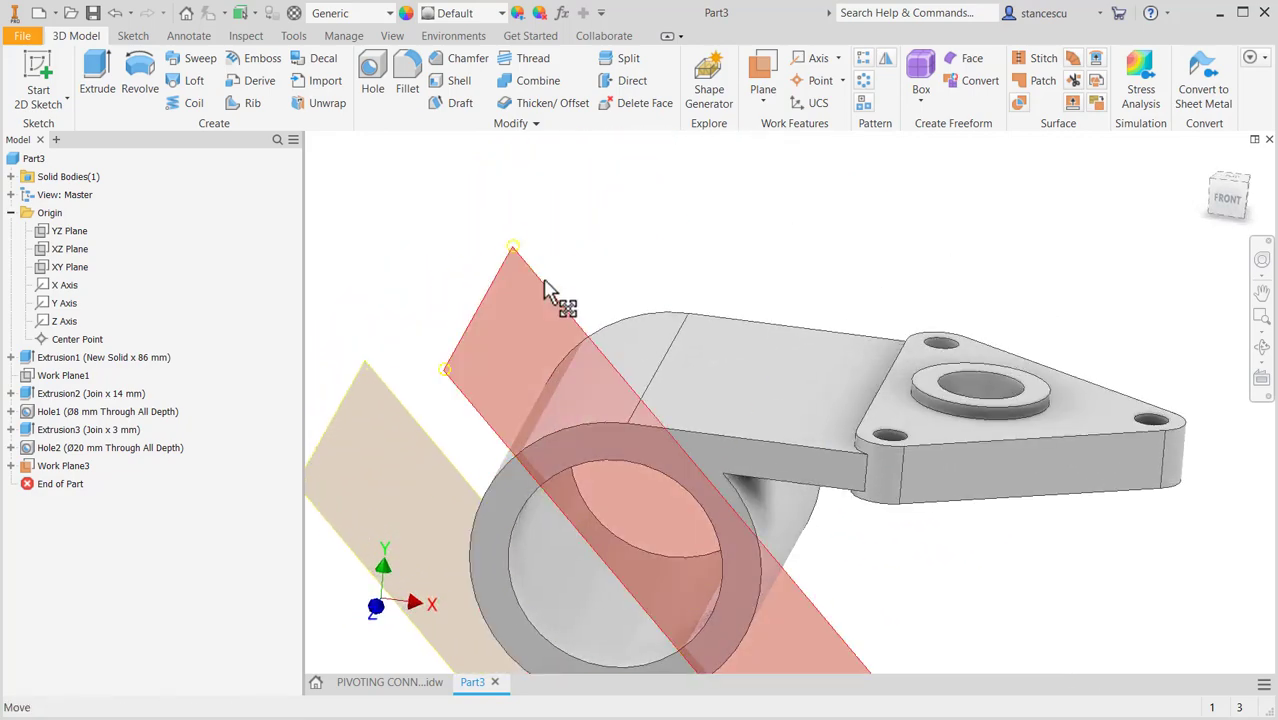
right_click(541, 280)
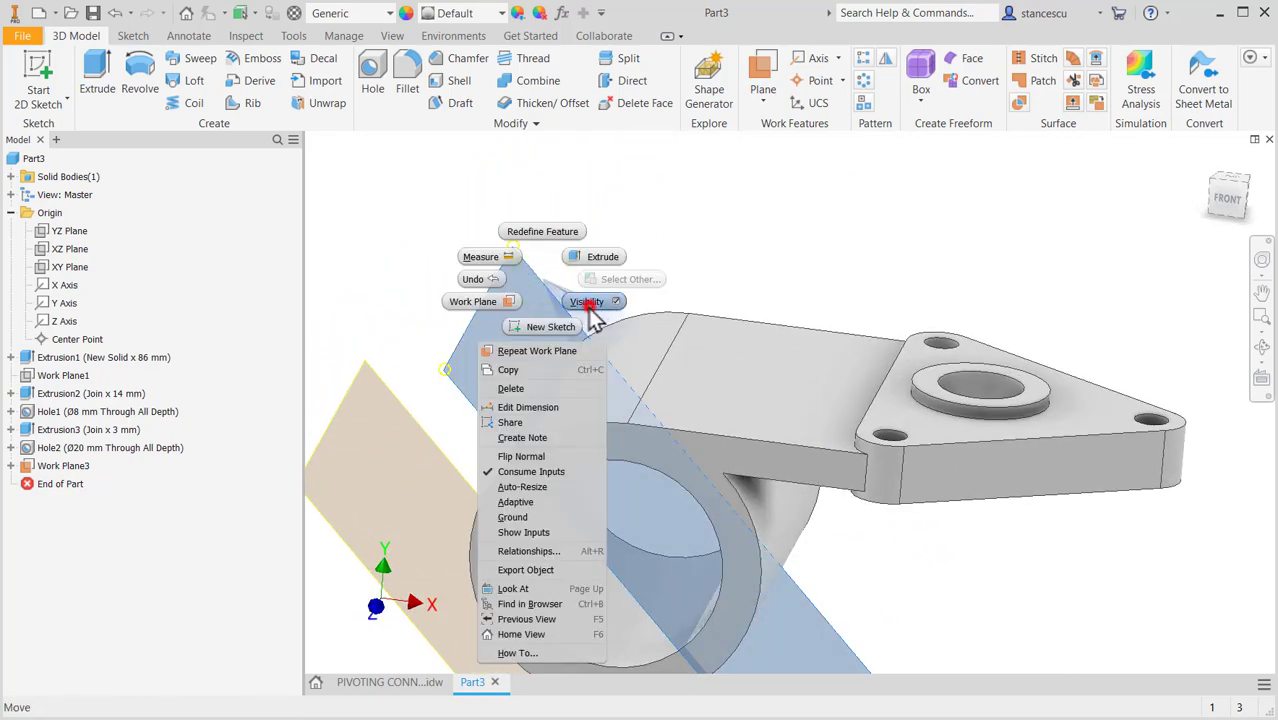
left_click(588, 302)
Start a new sketch on the offset work plane, and open the drawing to check the side boss's dimensions
middle_click_drag(736, 548, 927, 437, "shift")
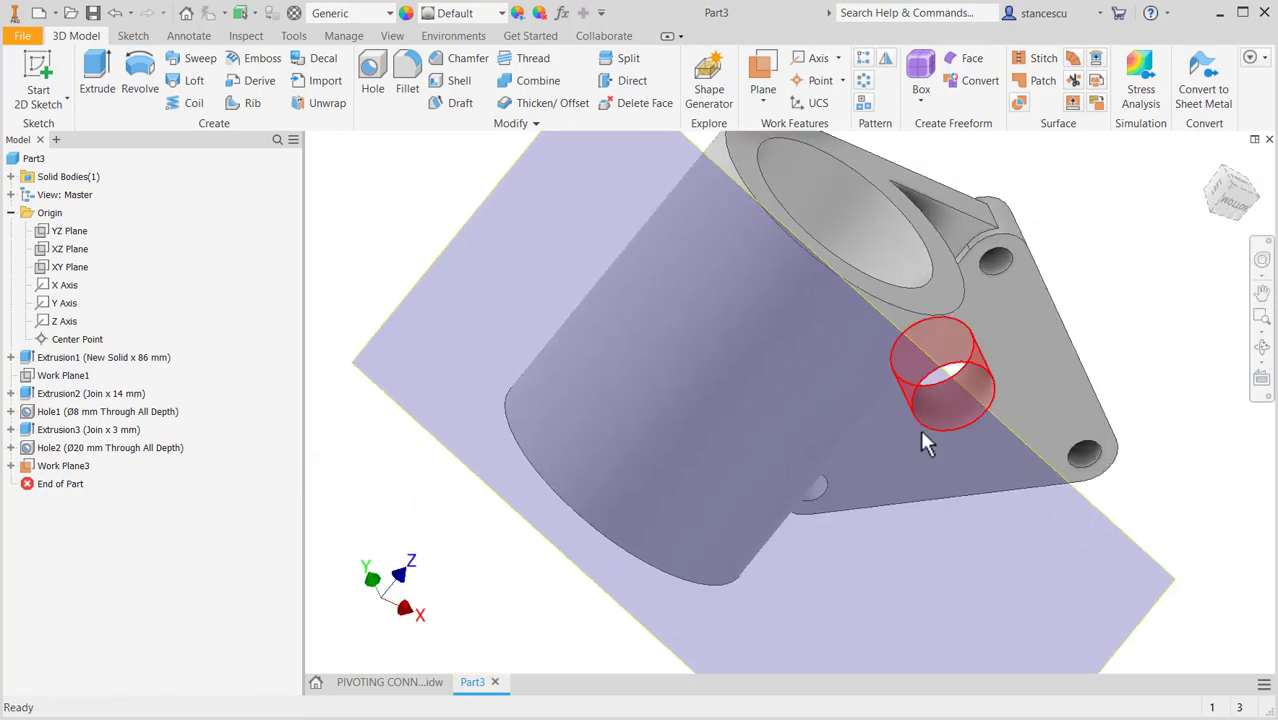
left_click(1100, 518)
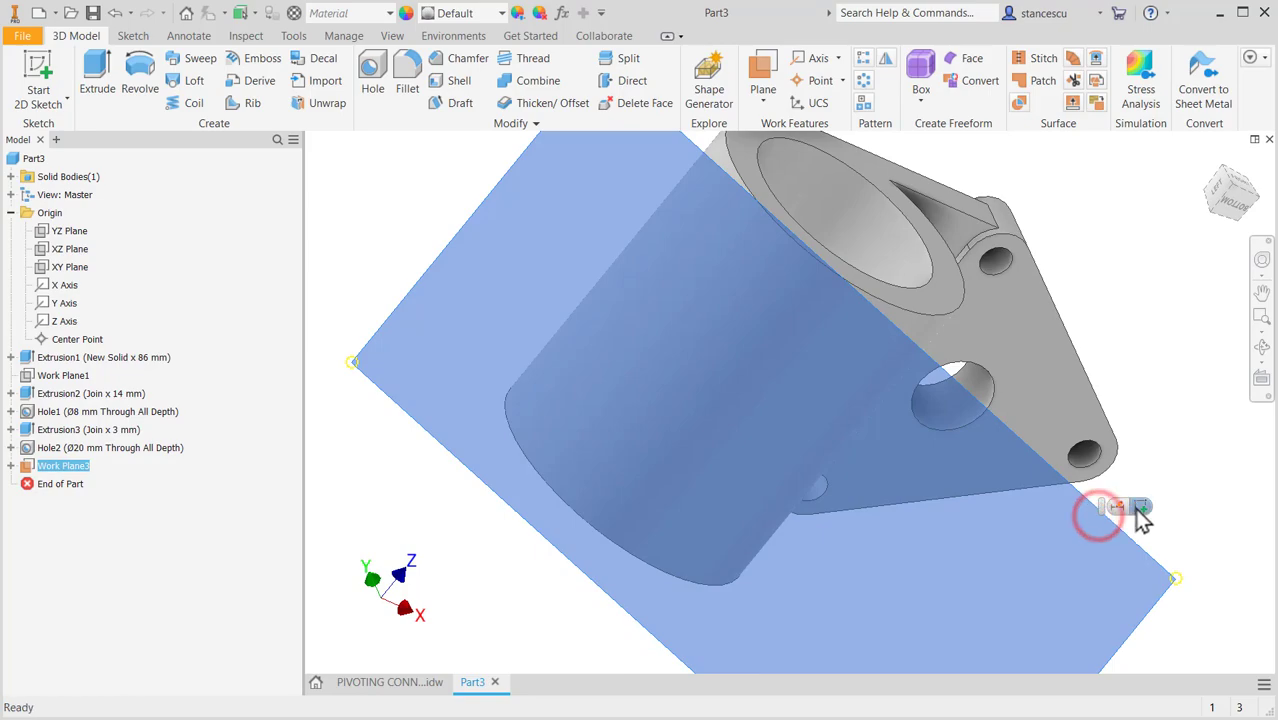
left_click(1134, 508)
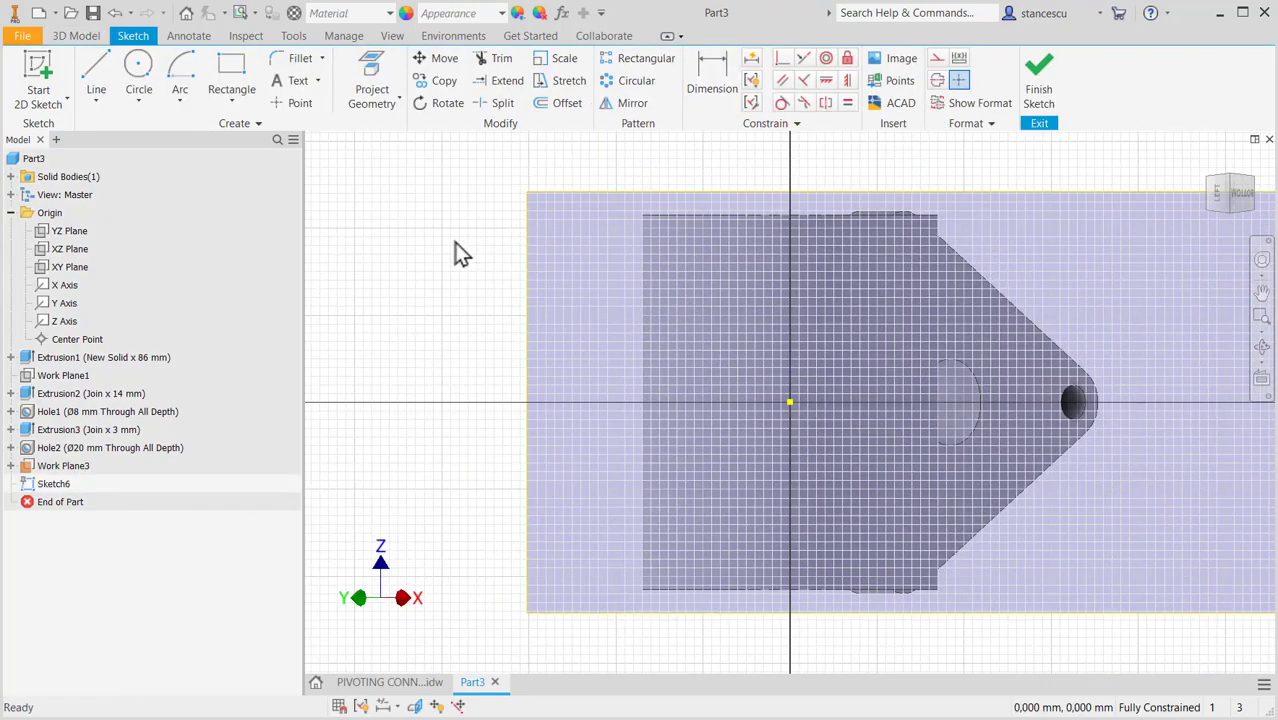
left_click(370, 683)
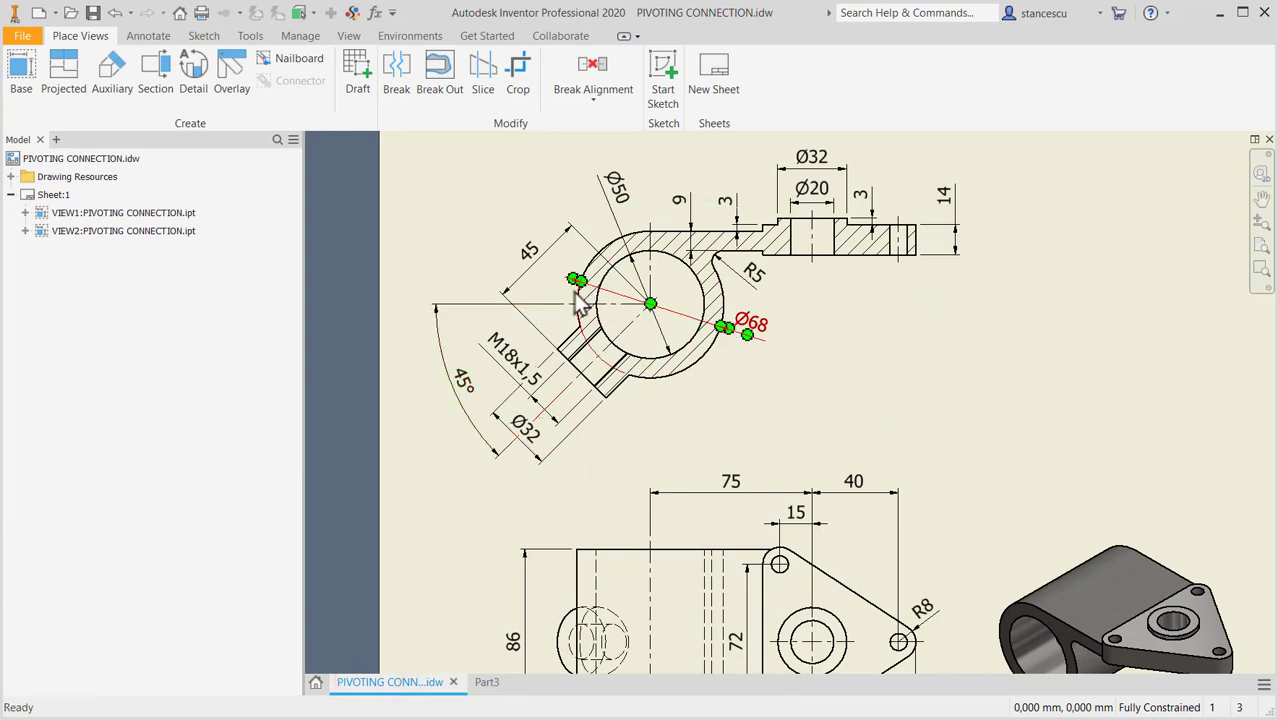
Sketch a 32 mm diameter circle centred on the origin of the offset work plane, and finish the sketch
left_click(487, 682)
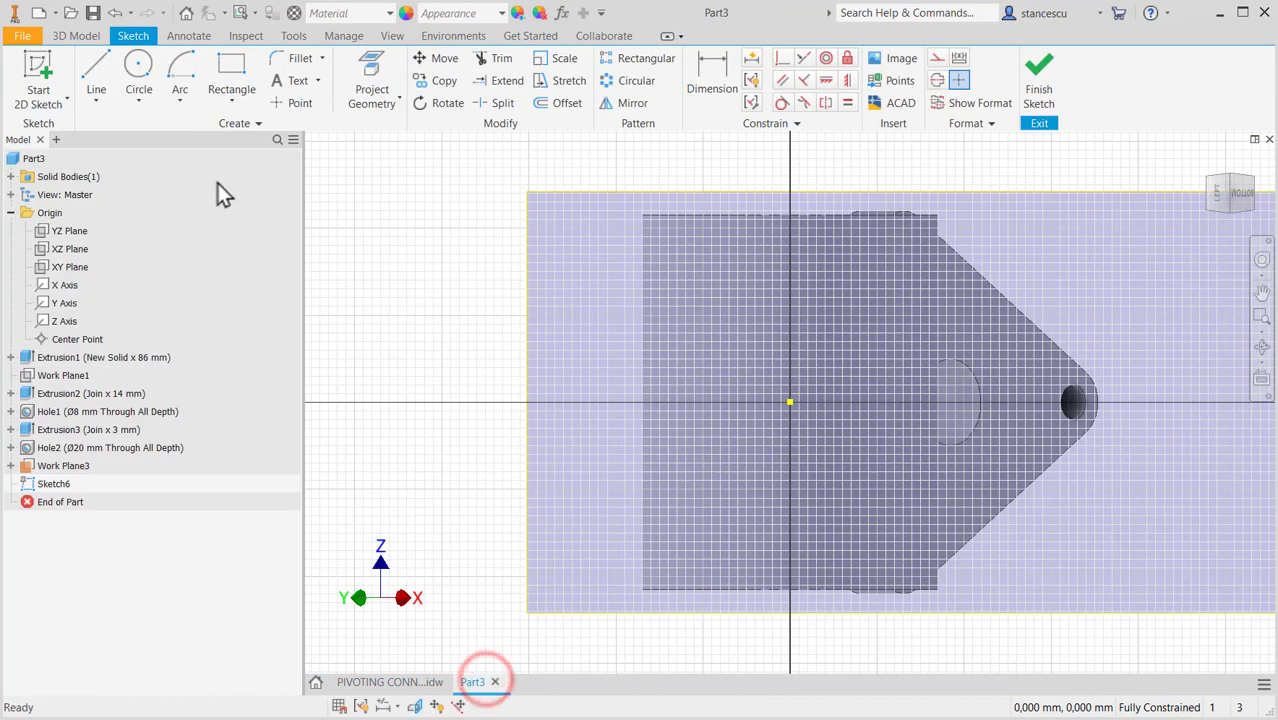
left_click(138, 72)
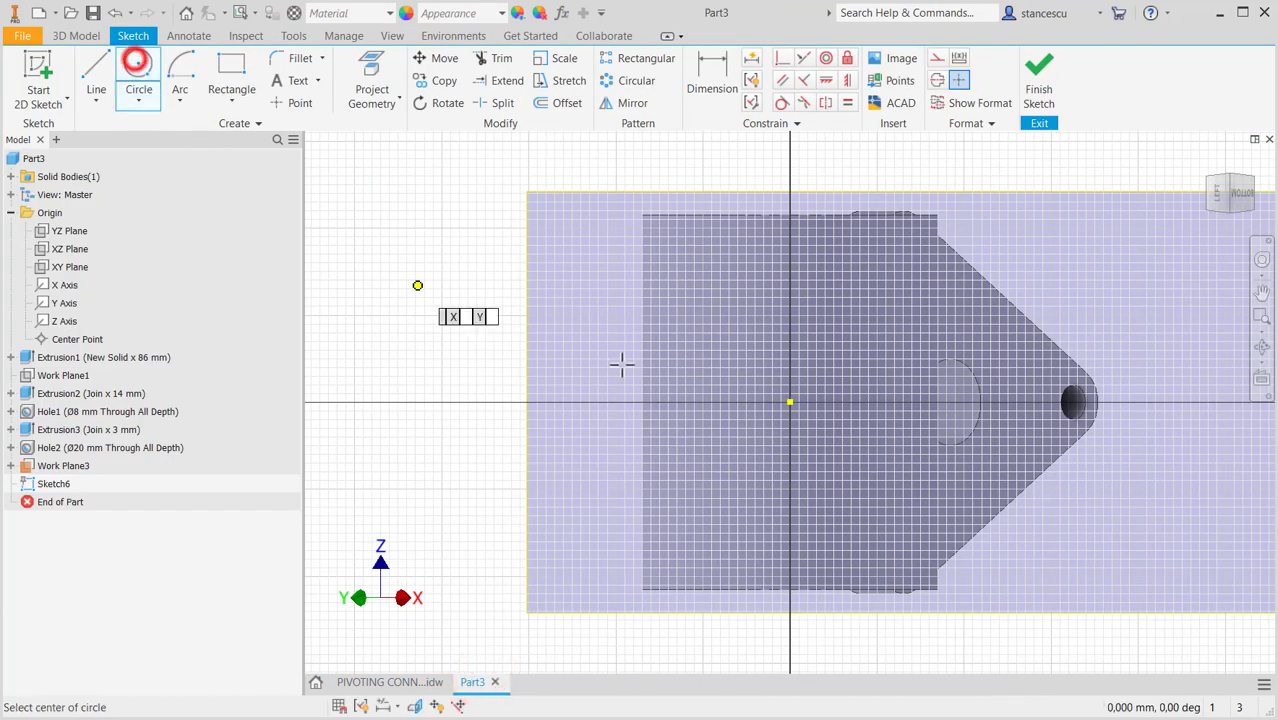
left_click(789, 403)
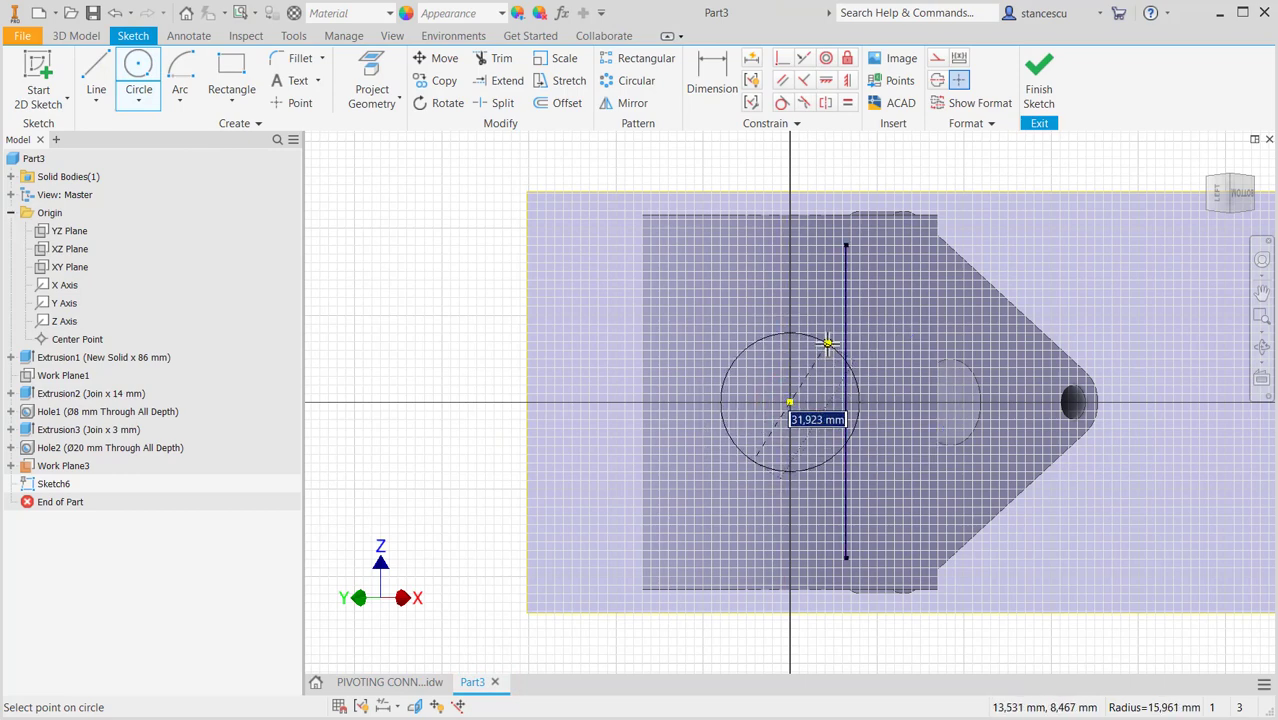
type("32")
key("Return")
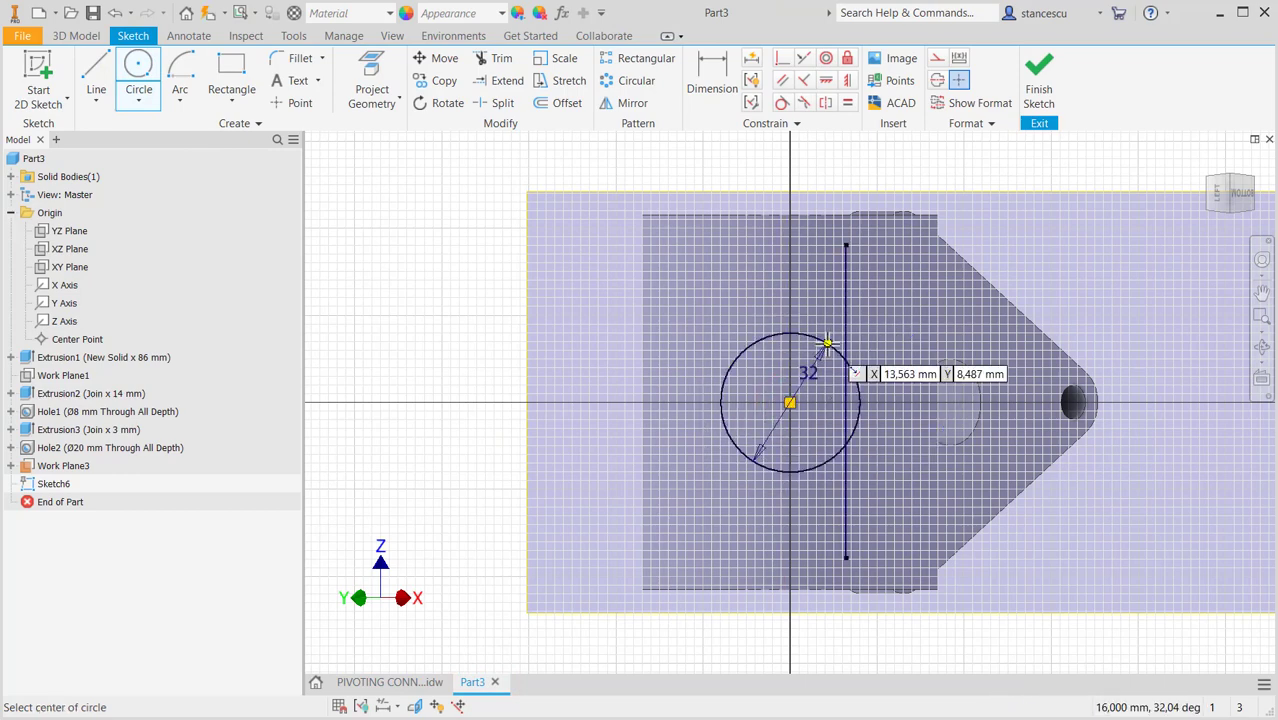
left_click(1038, 77)
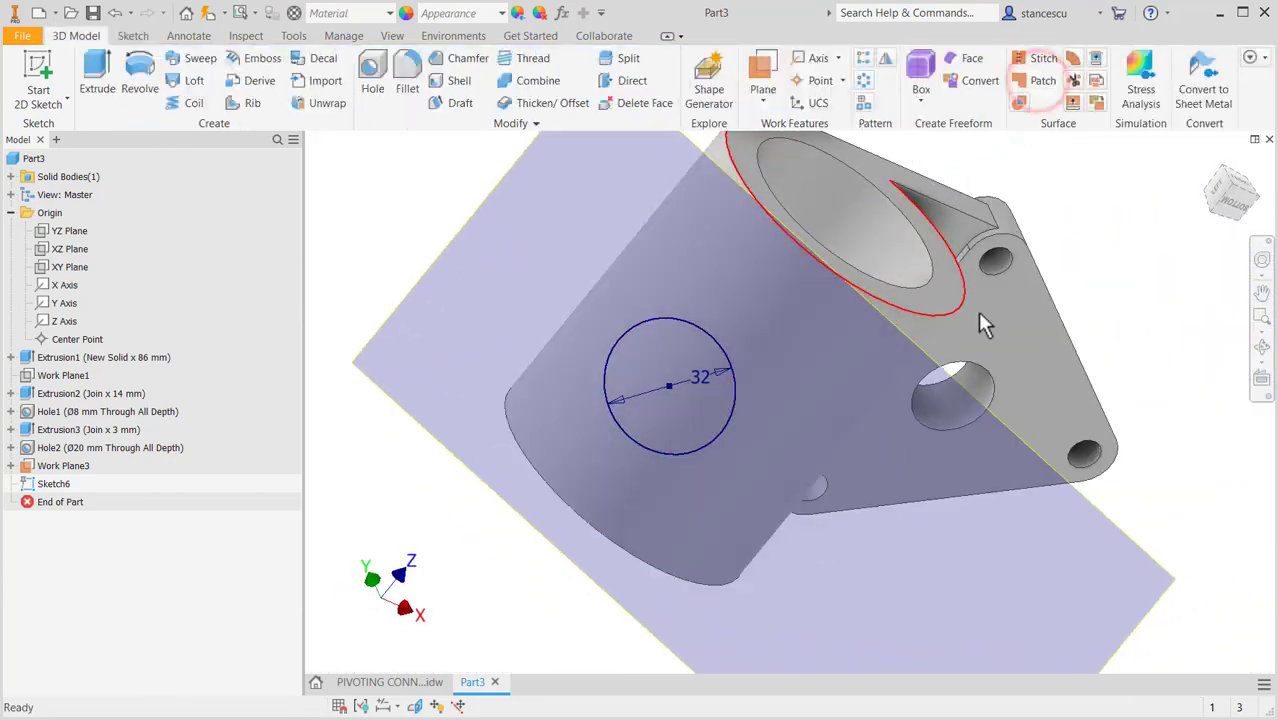
Extrude the 32 mm circle to the next face so the side boss joins the tube's outer wall
middle_click_drag(977, 479, 872, 520, "shift")
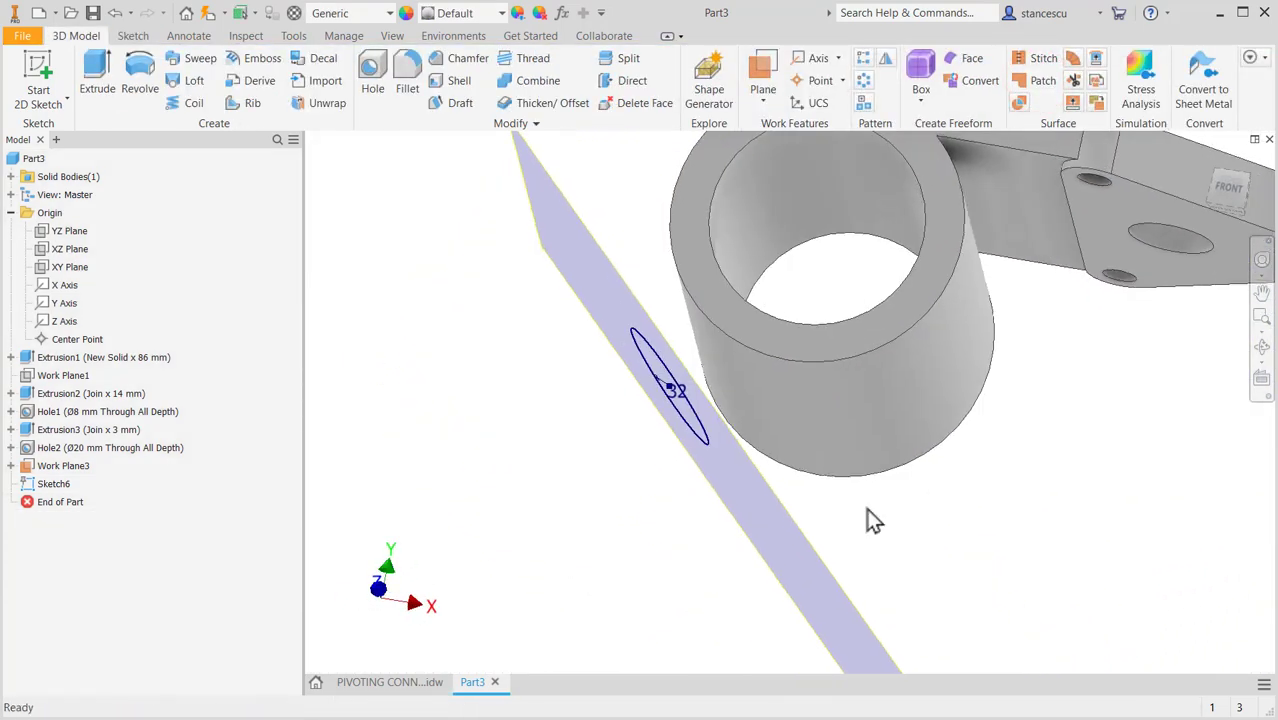
left_click(97, 75)
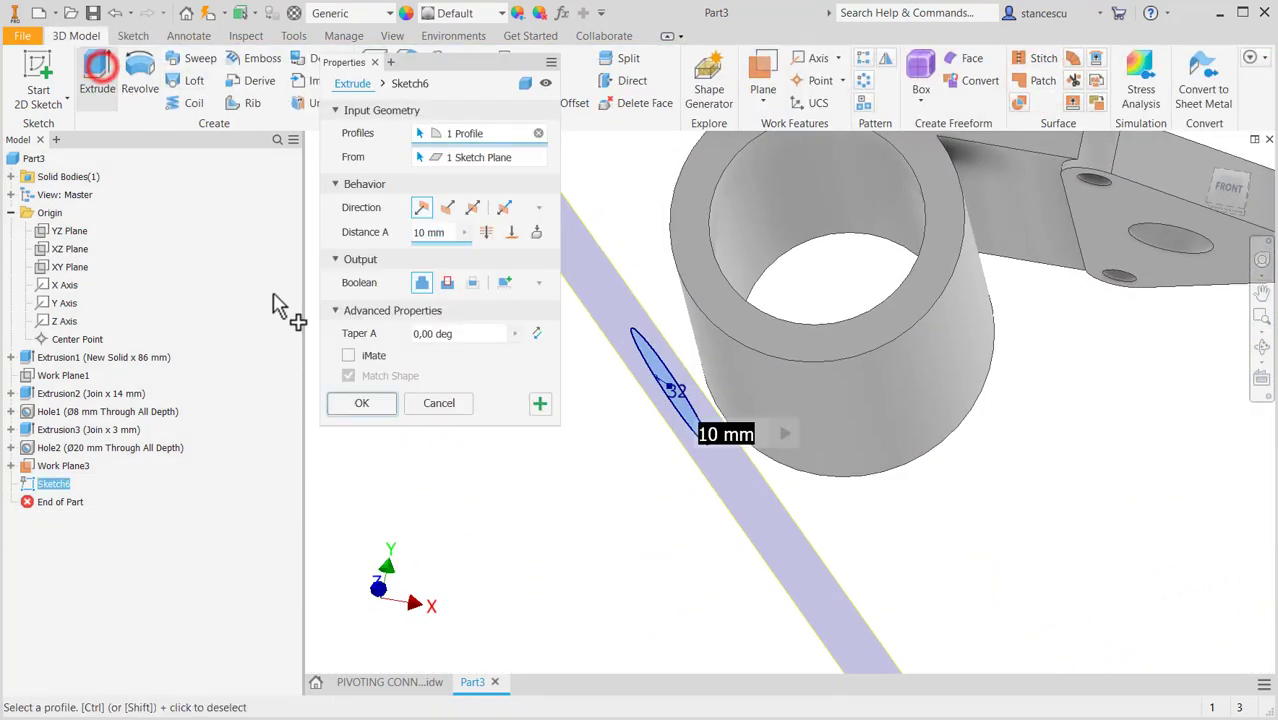
left_click(535, 236)
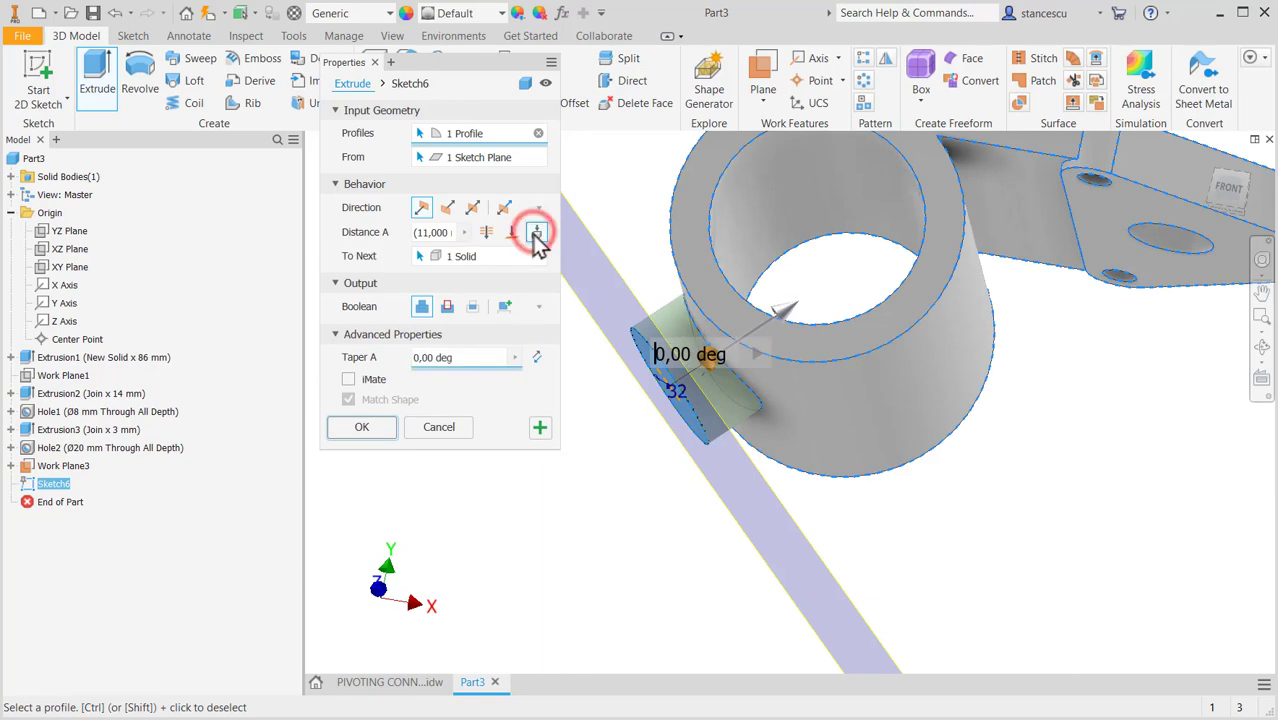
mouse_move(701, 487)
middle_mouse_down("shift")
mouse_move(662, 534)
mouse_move(719, 512)
mouse_move(693, 517)
mouse_move(708, 508)
mouse_move(690, 505)
middle_mouse_up("shift")
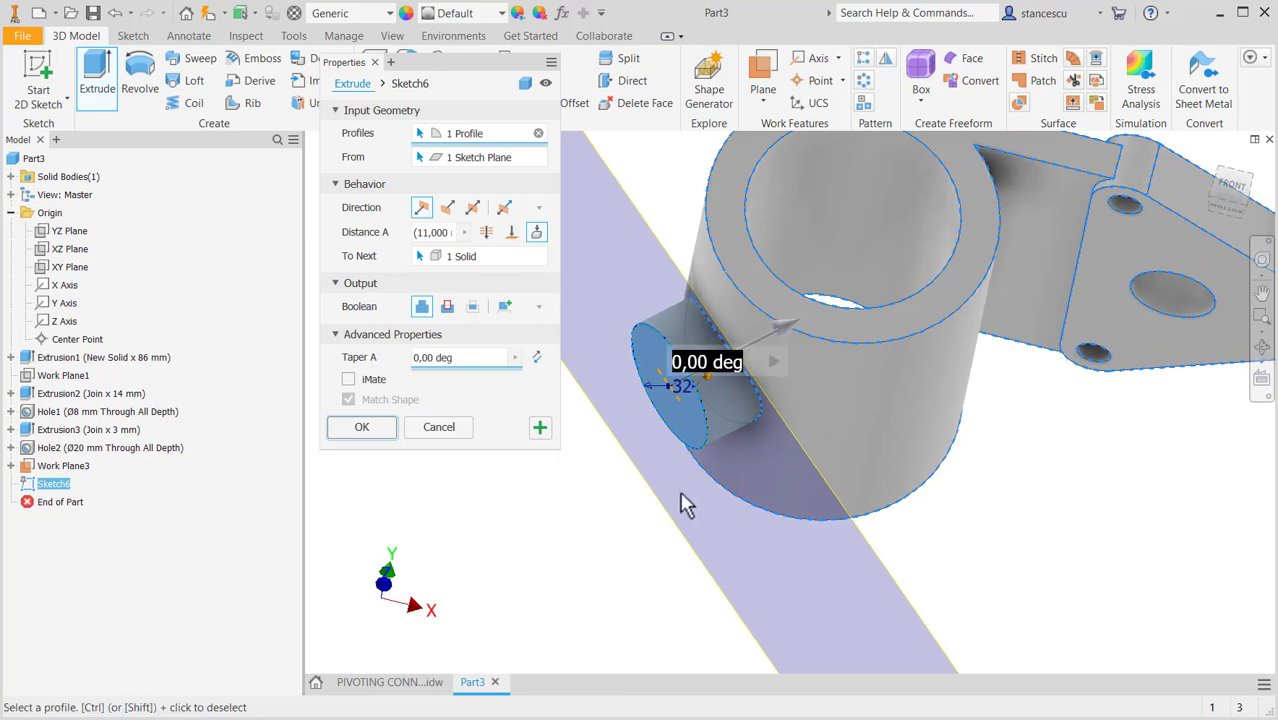
left_click(385, 427)
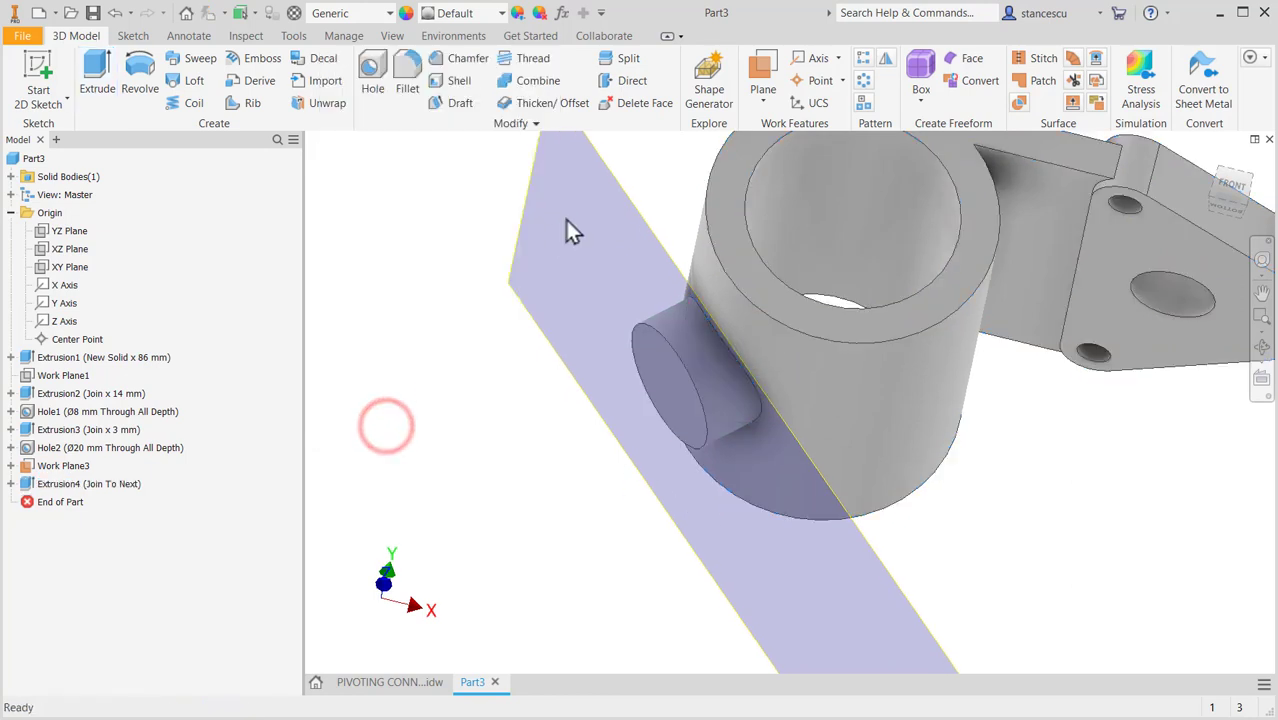
Hide the offset work plane, and check the side boss's thread specification in the drawing
right_click(624, 199)
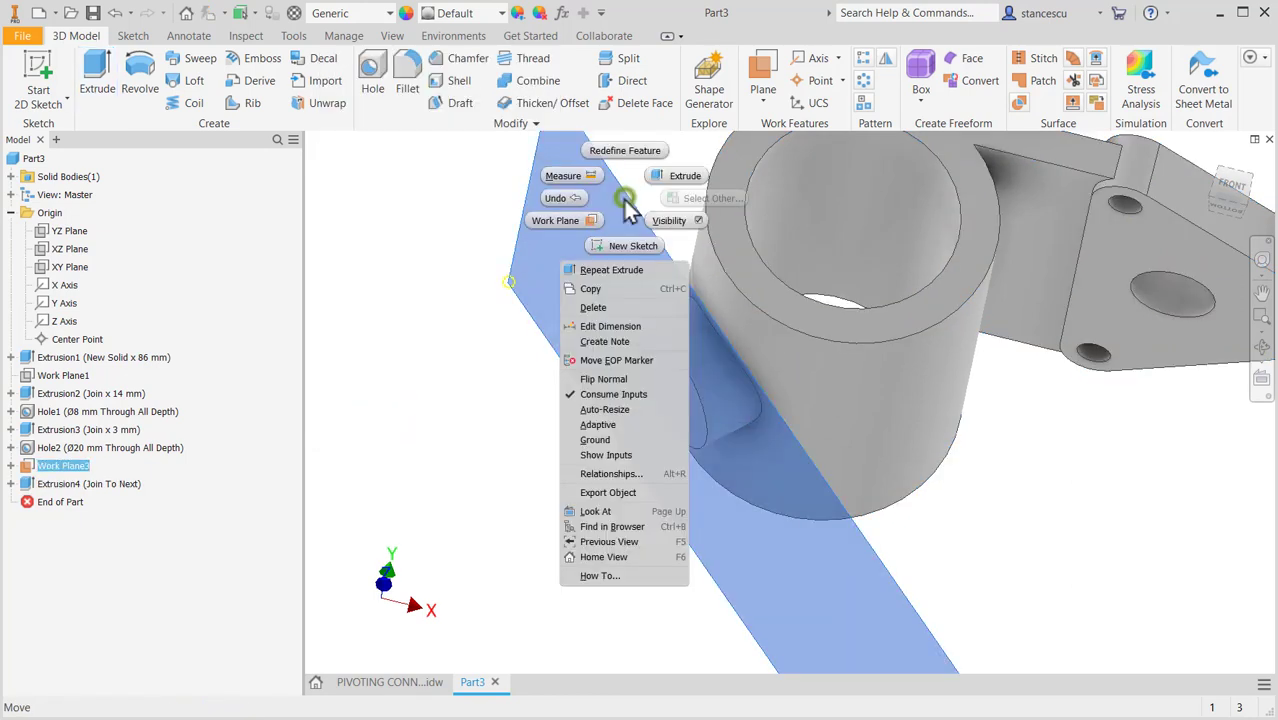
left_click(669, 220)
mouse_move(499, 468)
middle_mouse_down("shift")
mouse_move(597, 403)
mouse_move(596, 348)
mouse_move(591, 390)
mouse_move(542, 414)
mouse_move(462, 585)
middle_mouse_up("shift")
left_click(414, 684)
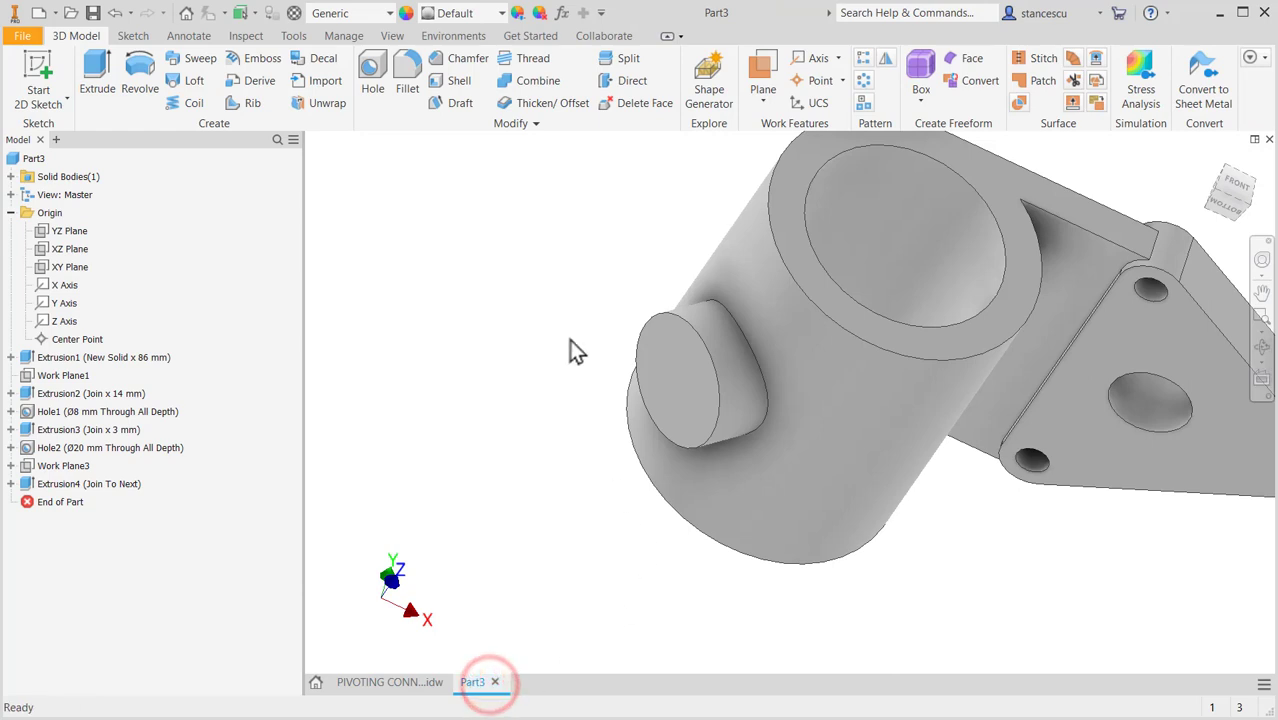
Start a tapped hole with the ISO Metric profile thread type, size 18 and designation M18x1.5
left_click(375, 72)
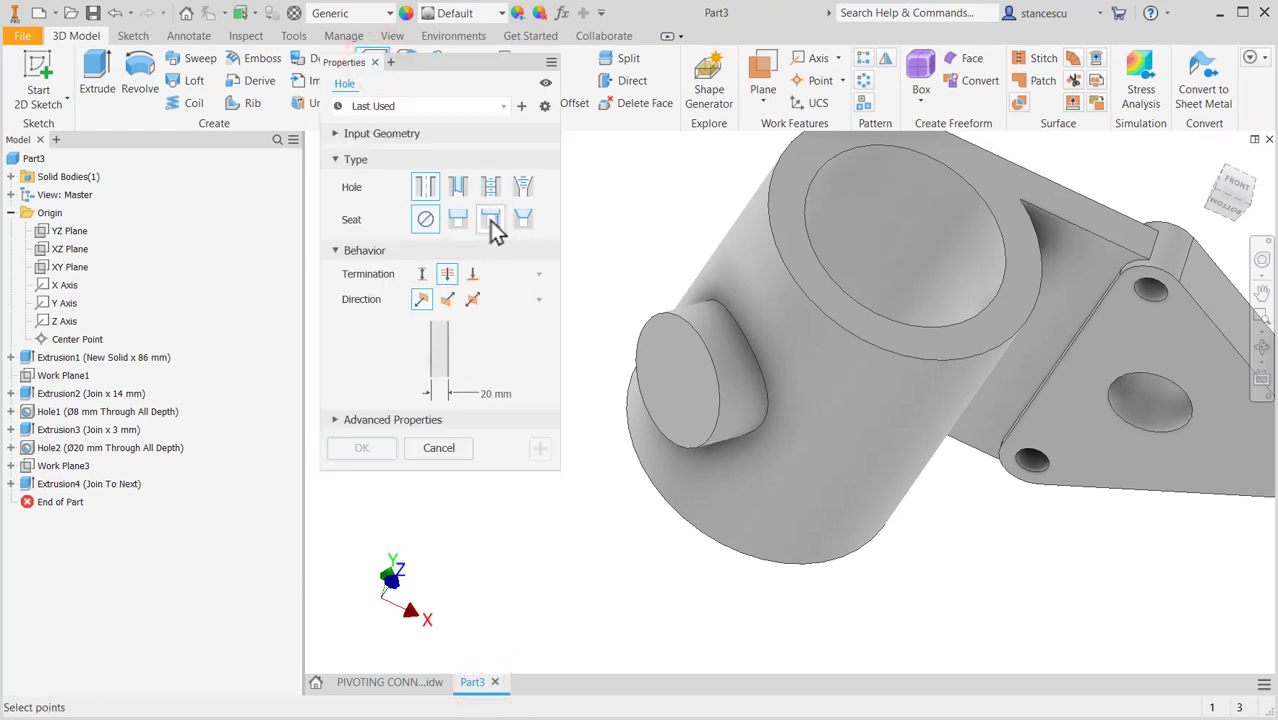
left_click(490, 187)
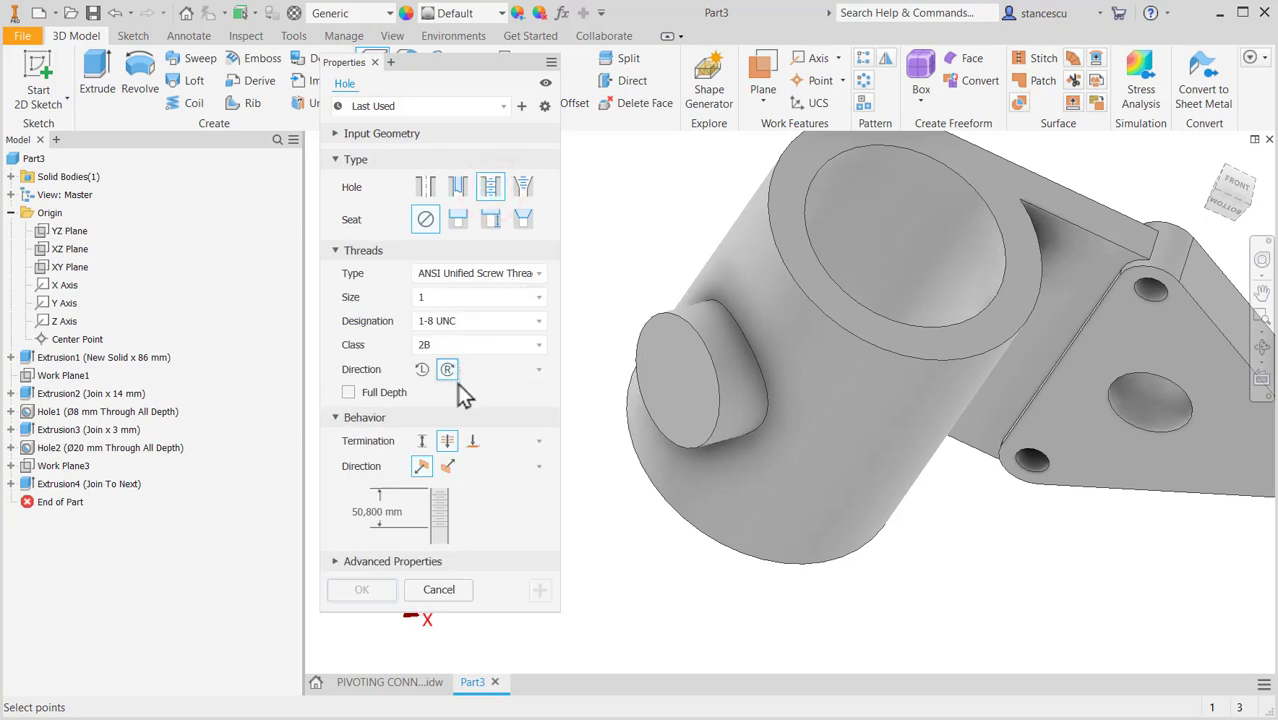
left_click(476, 273)
left_click(488, 336)
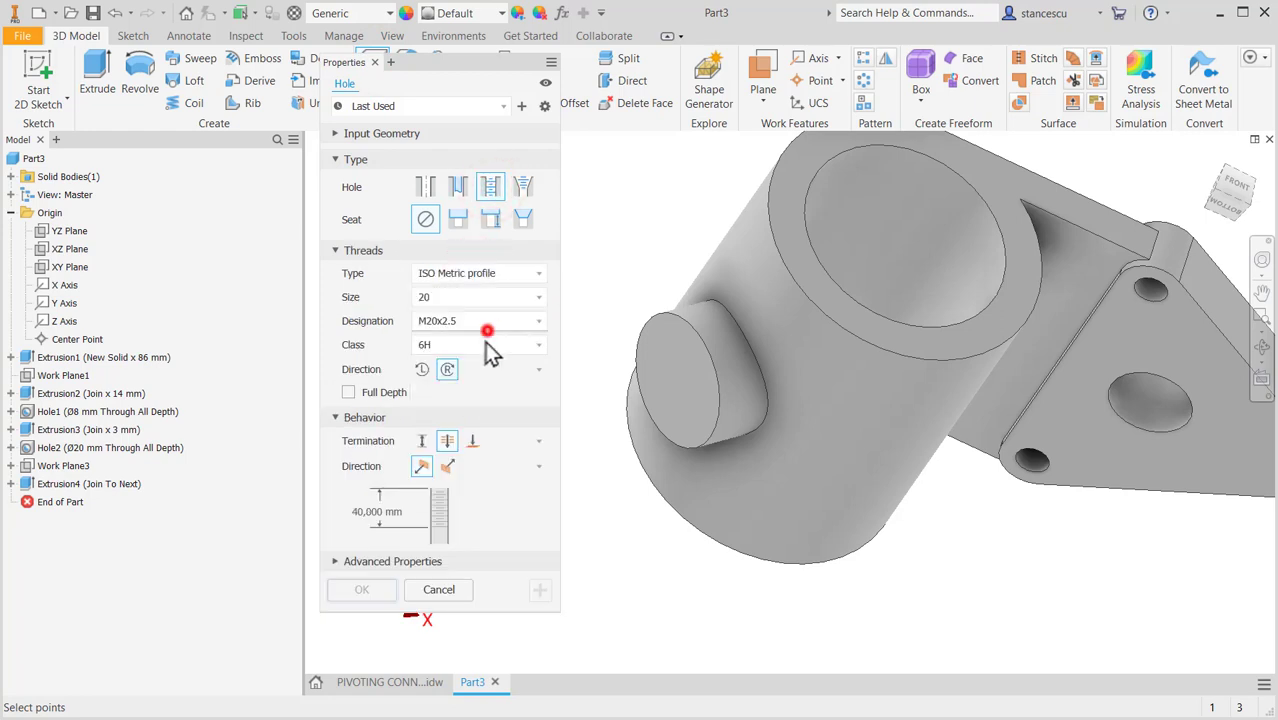
left_click(537, 298)
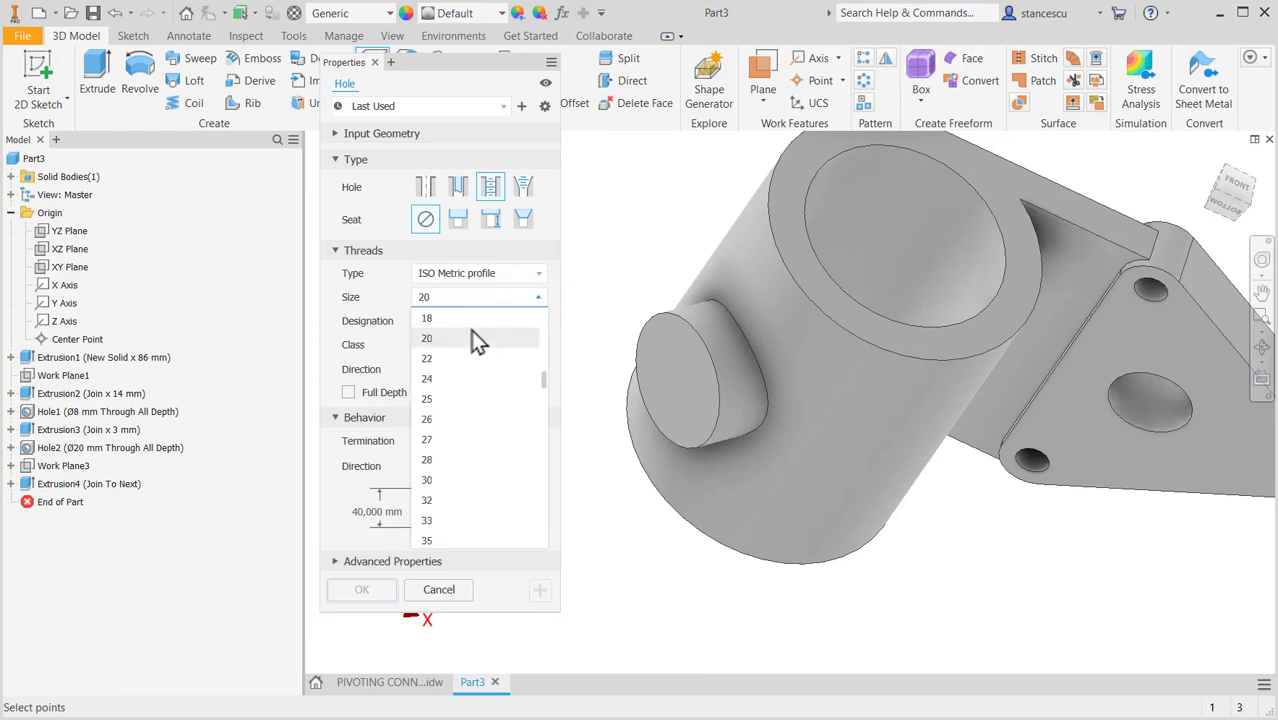
left_click(465, 318)
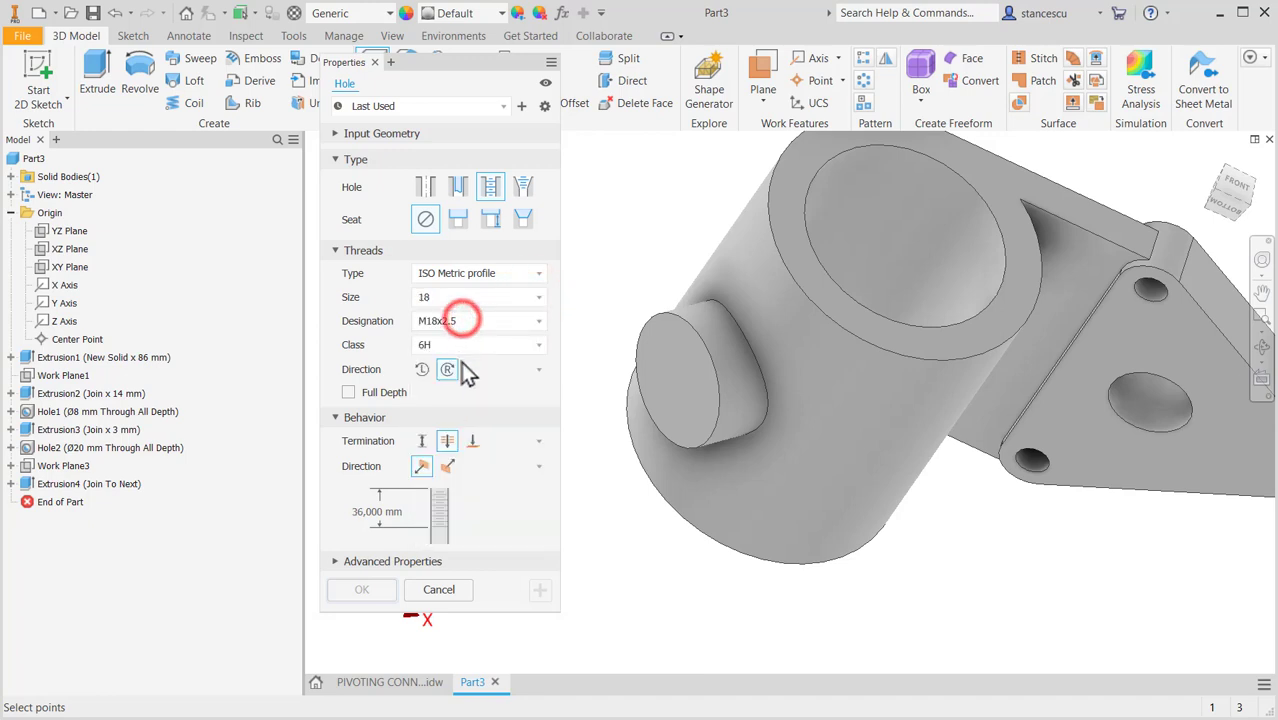
left_click(539, 322)
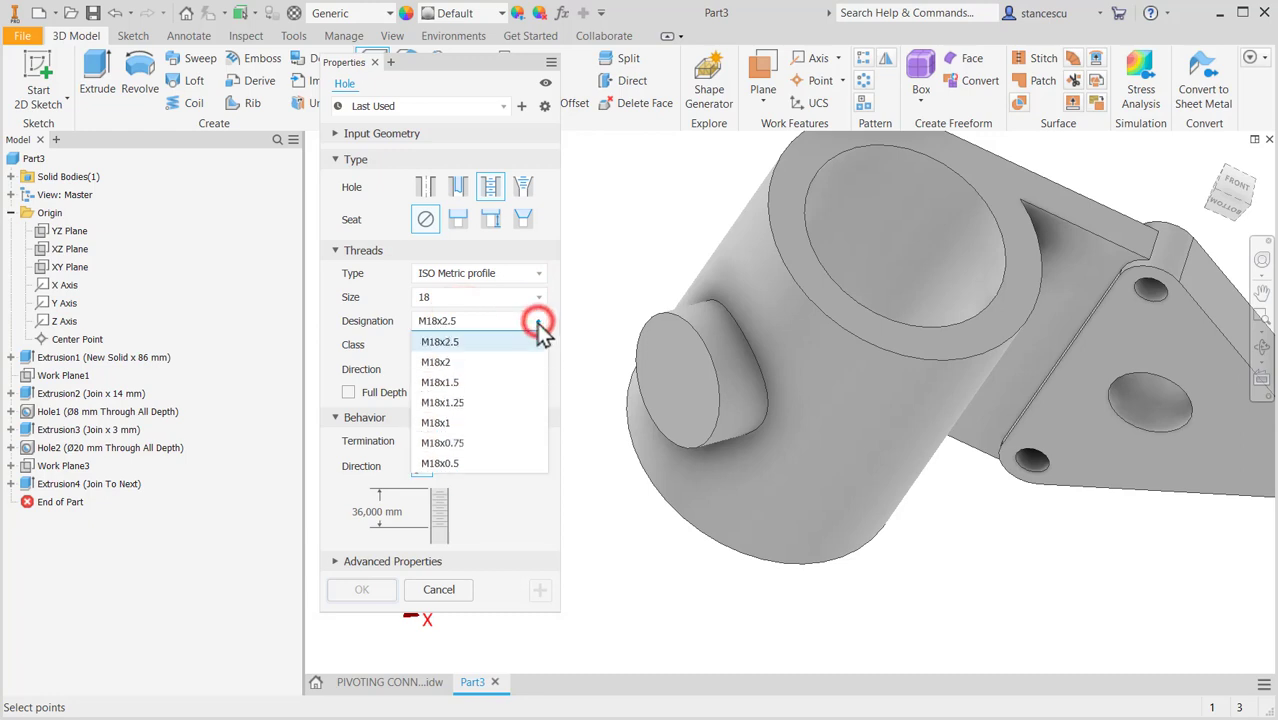
left_click(479, 383)
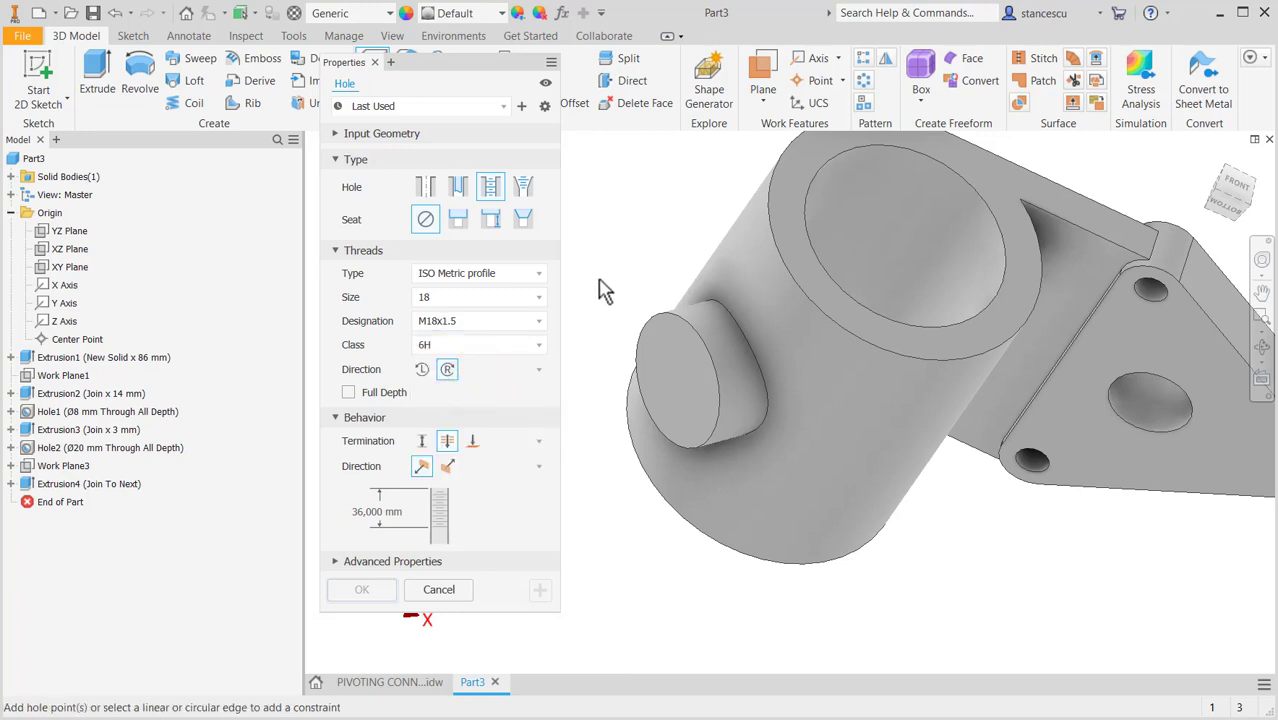
Place the threaded hole concentric on the side boss's end face and terminate it at the tube's inner surface
left_click(669, 369)
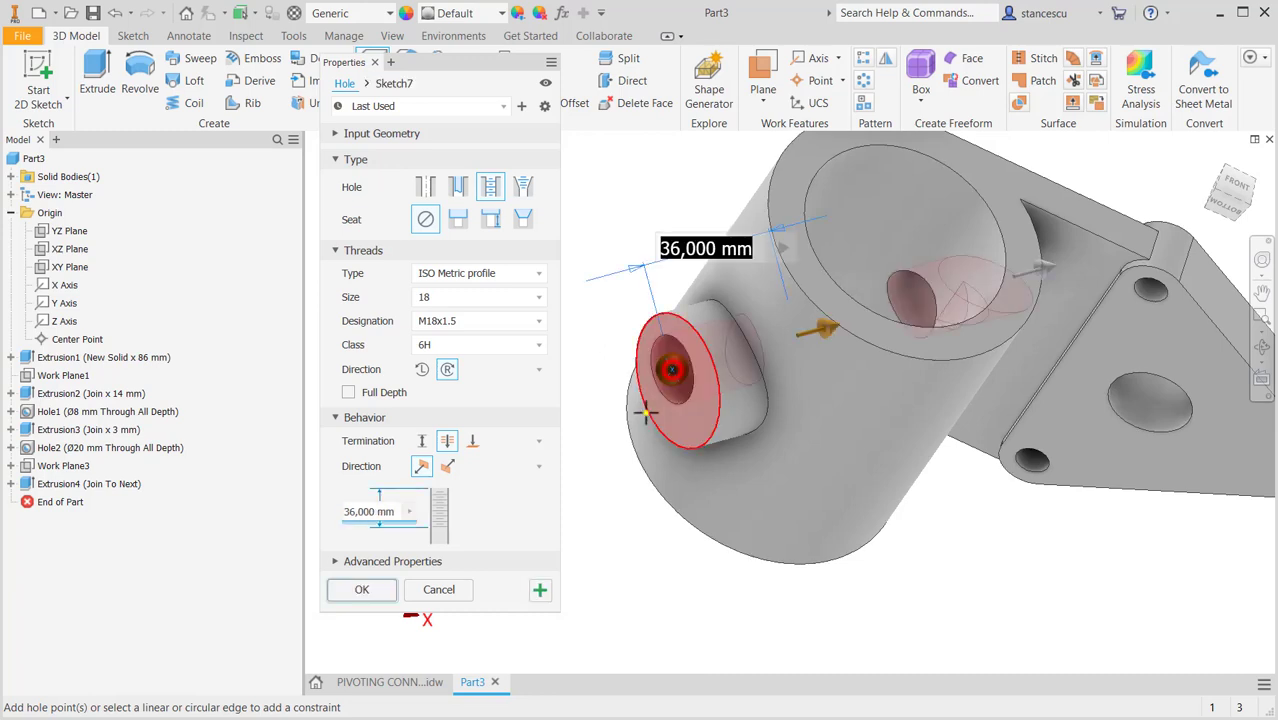
left_click(733, 443)
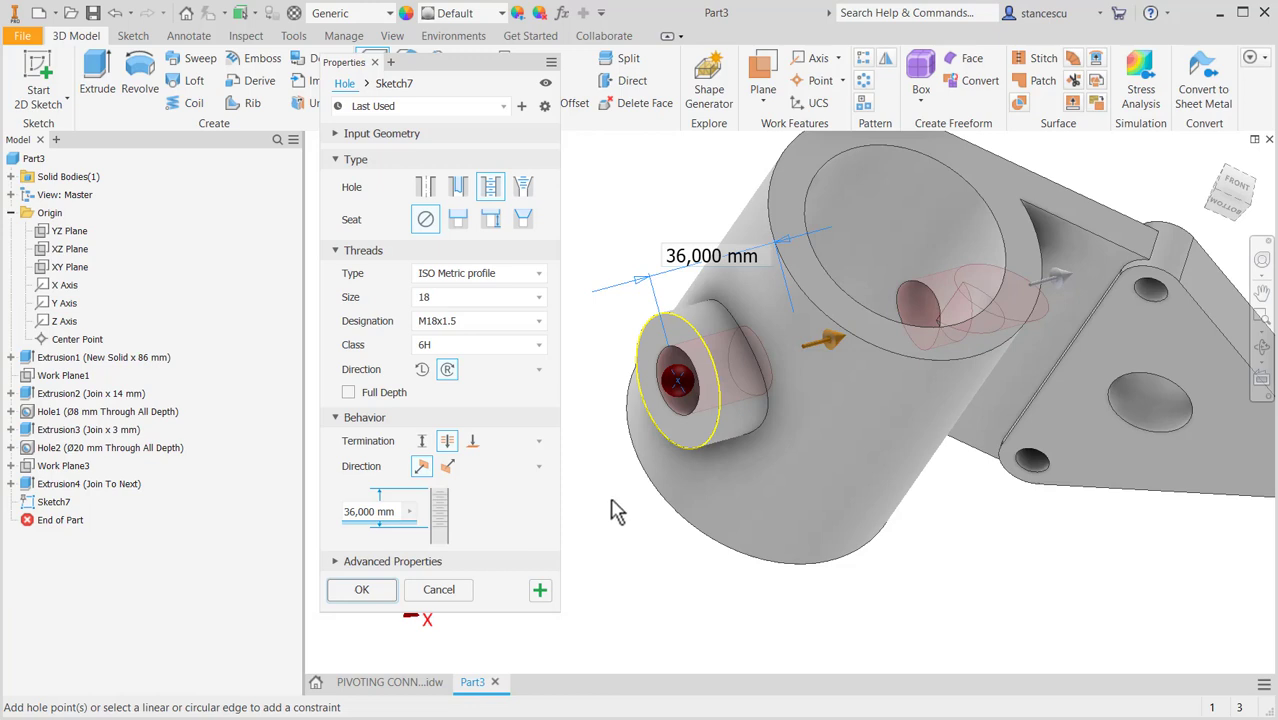
left_click(473, 441)
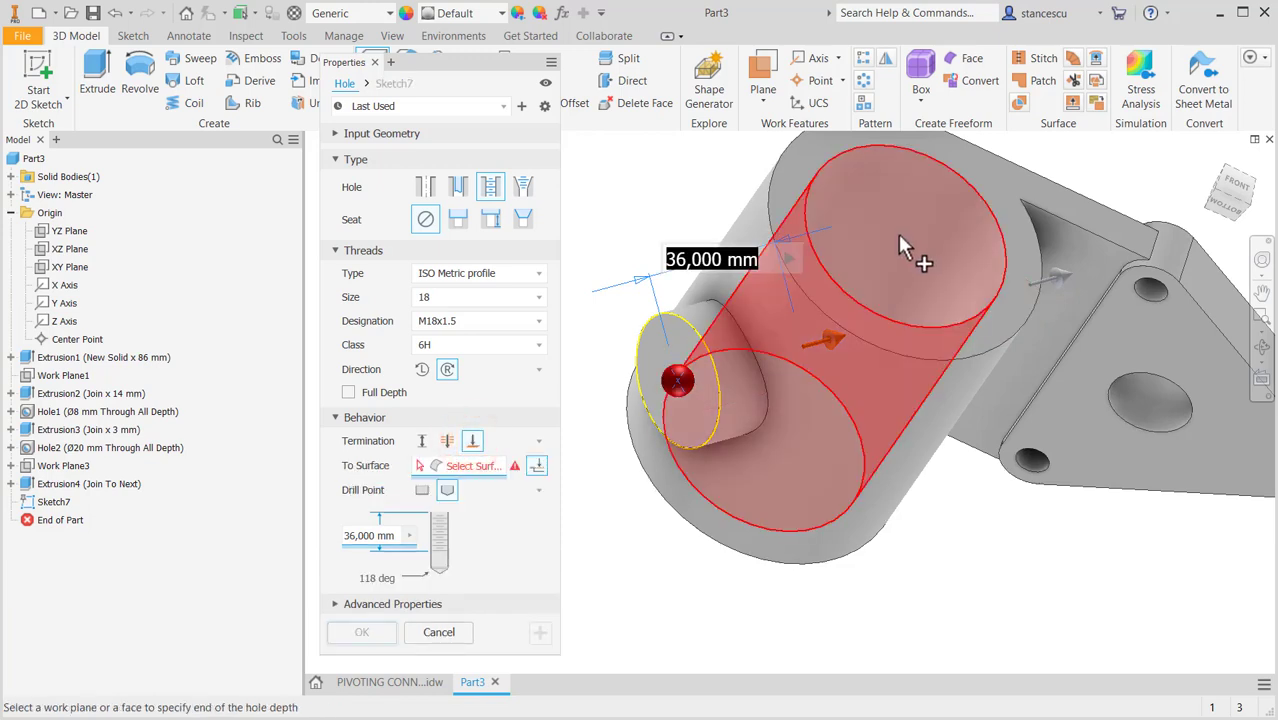
left_click(899, 240)
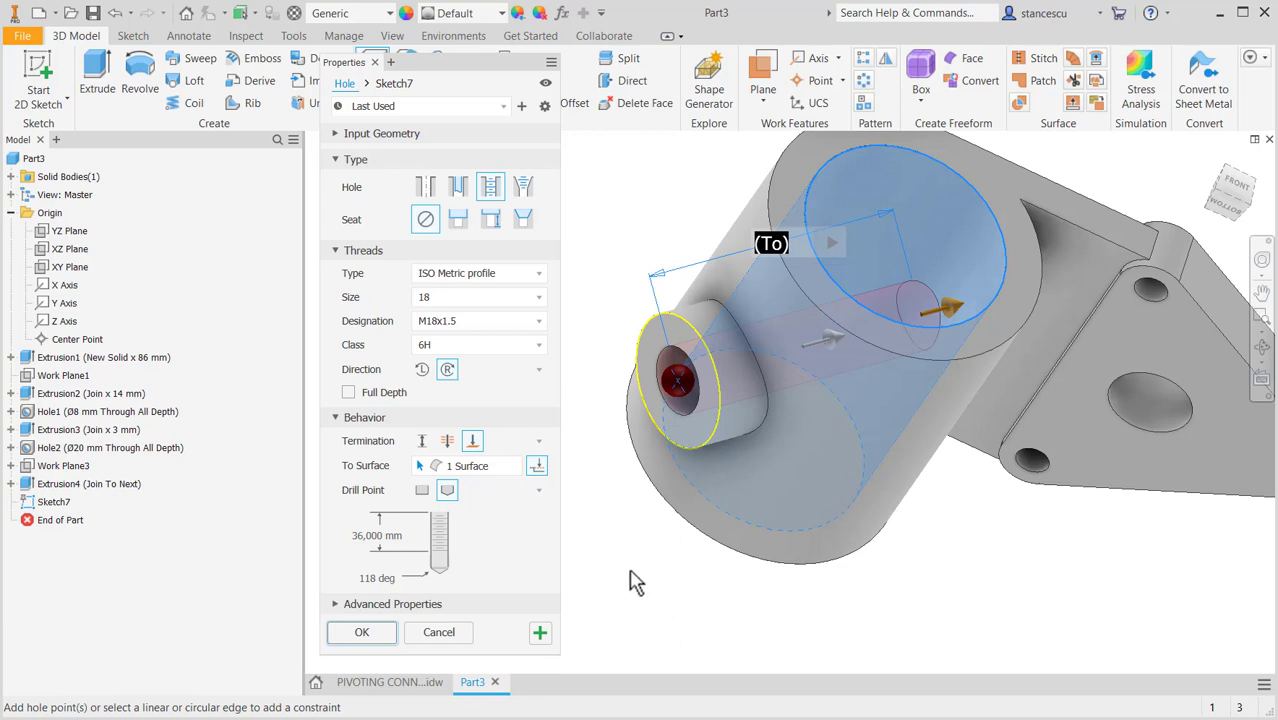
middle_click_drag(653, 558, 594, 580, "shift")
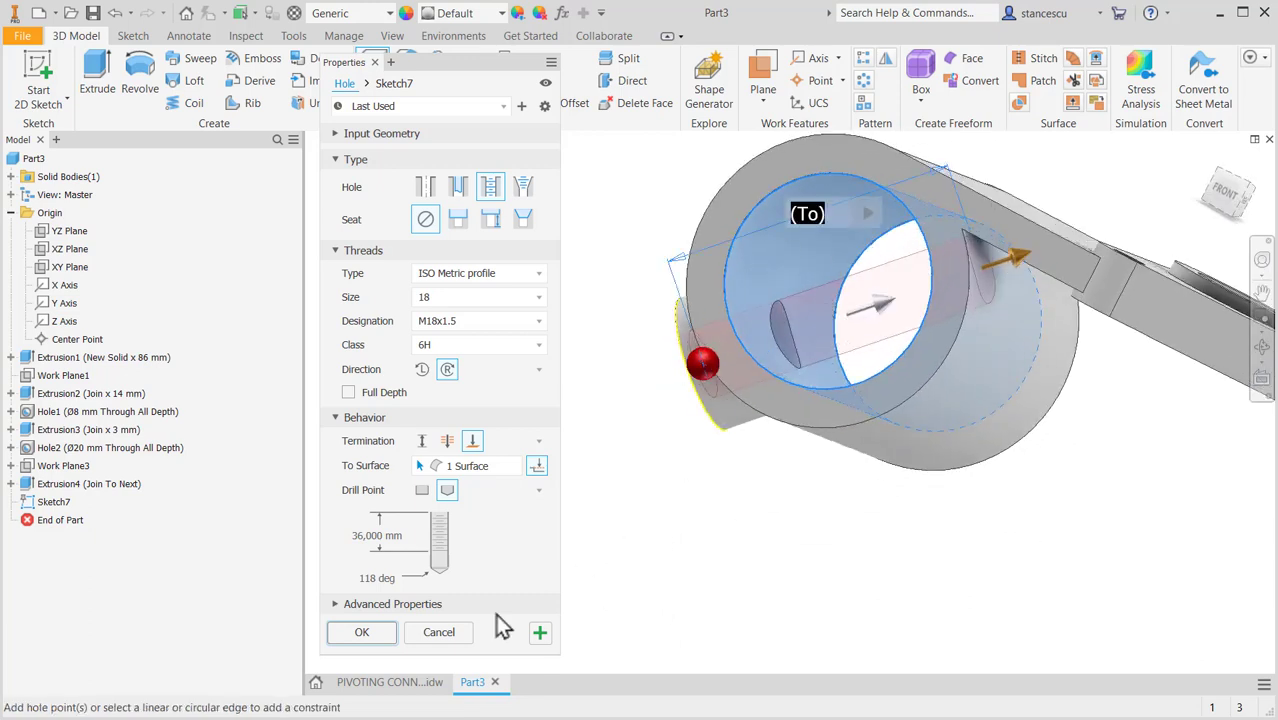
left_click(373, 633)
middle_click_drag(728, 604, 751, 543, "shift")
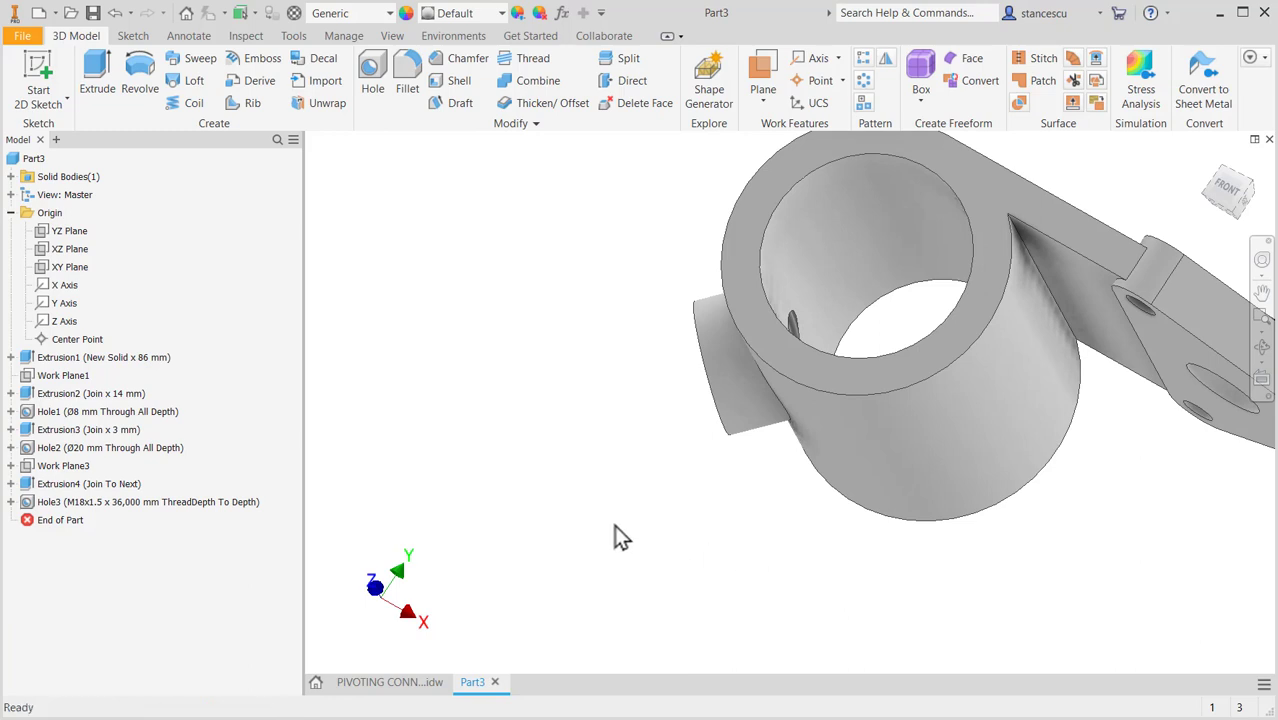
Assign the Steel, Carbon material to the part and set its appearance to Steel - Cast
key("F6")
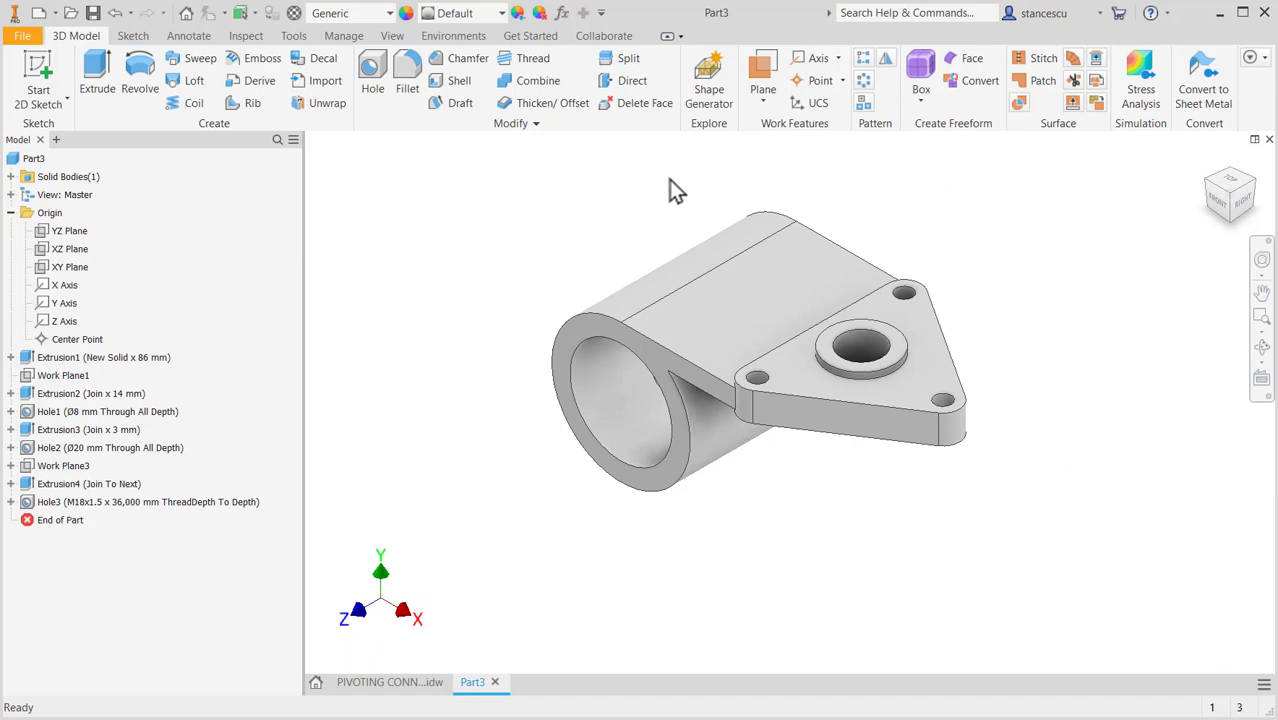
left_click(389, 13)
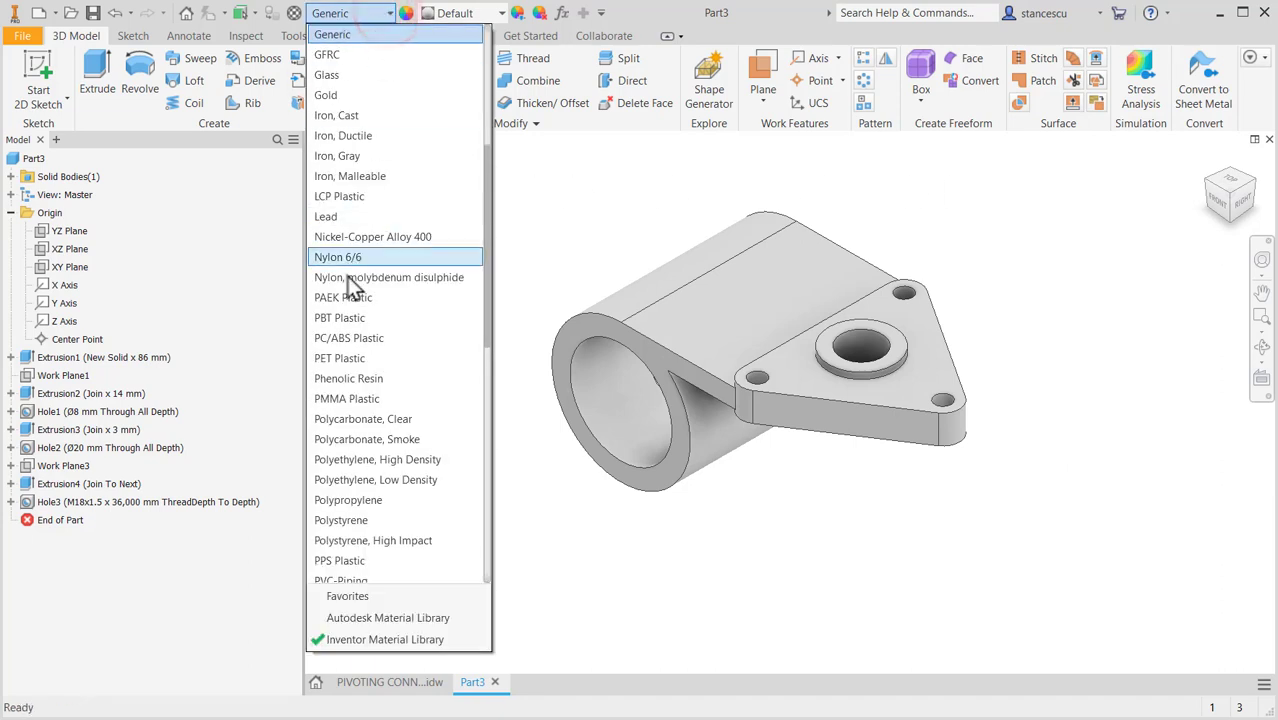
scroll(393, 320, "down", 5)
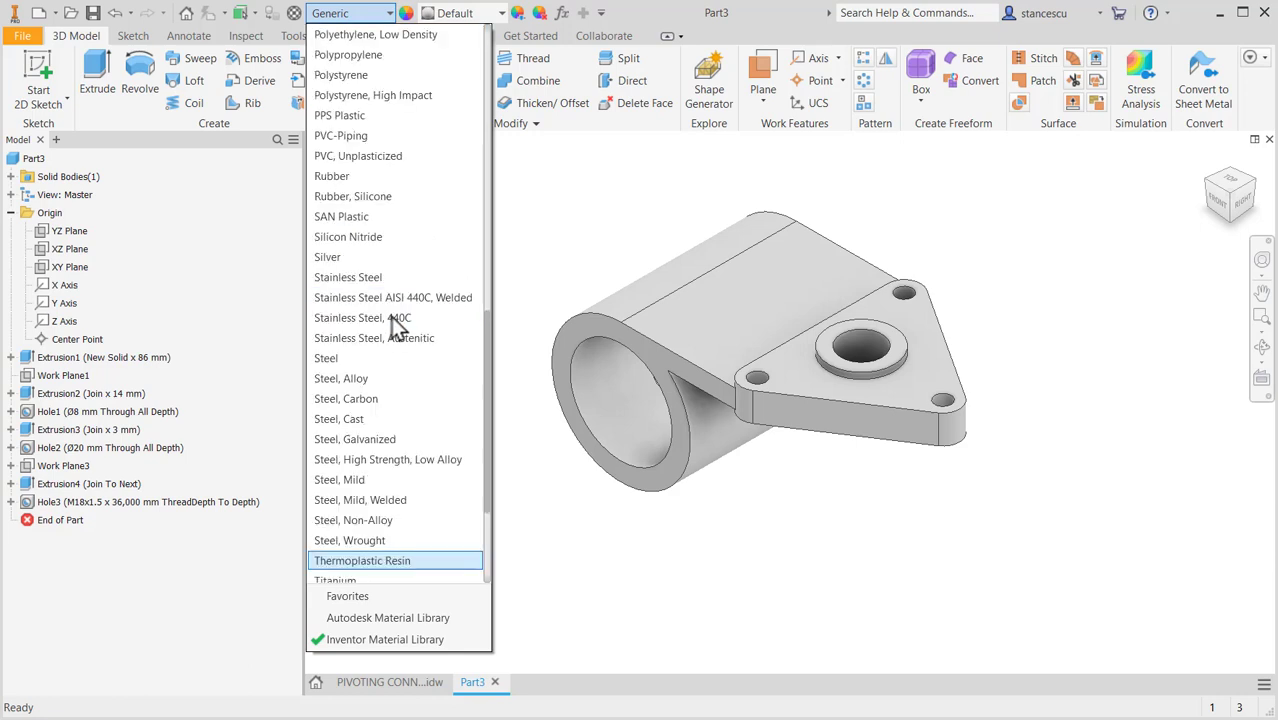
left_click(380, 393)
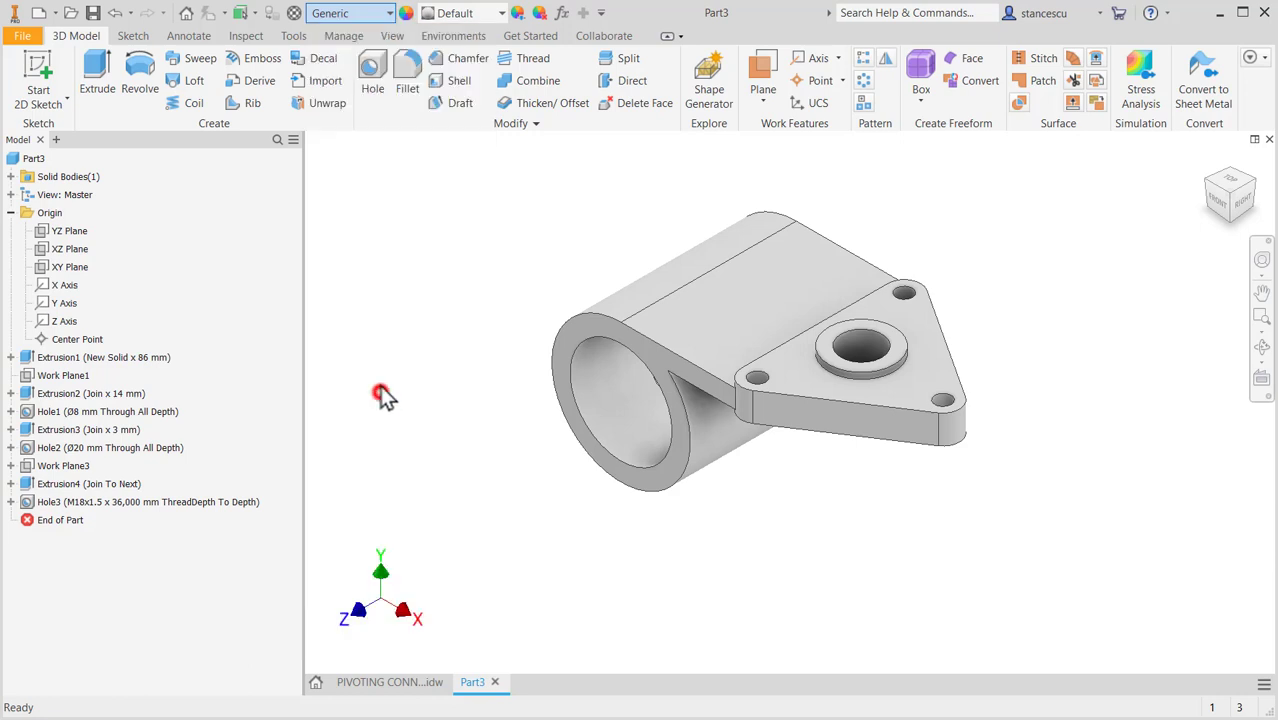
left_click(470, 13)
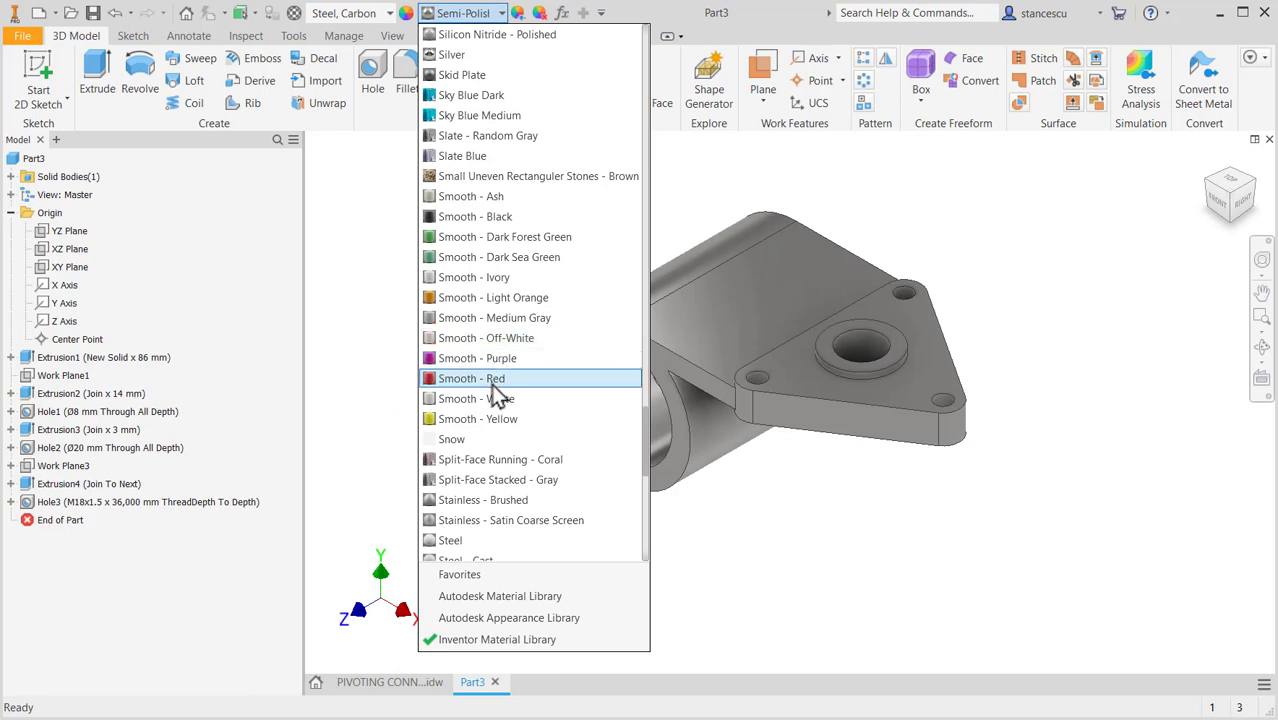
scroll(490, 440, "down", 1)
left_click(479, 545)
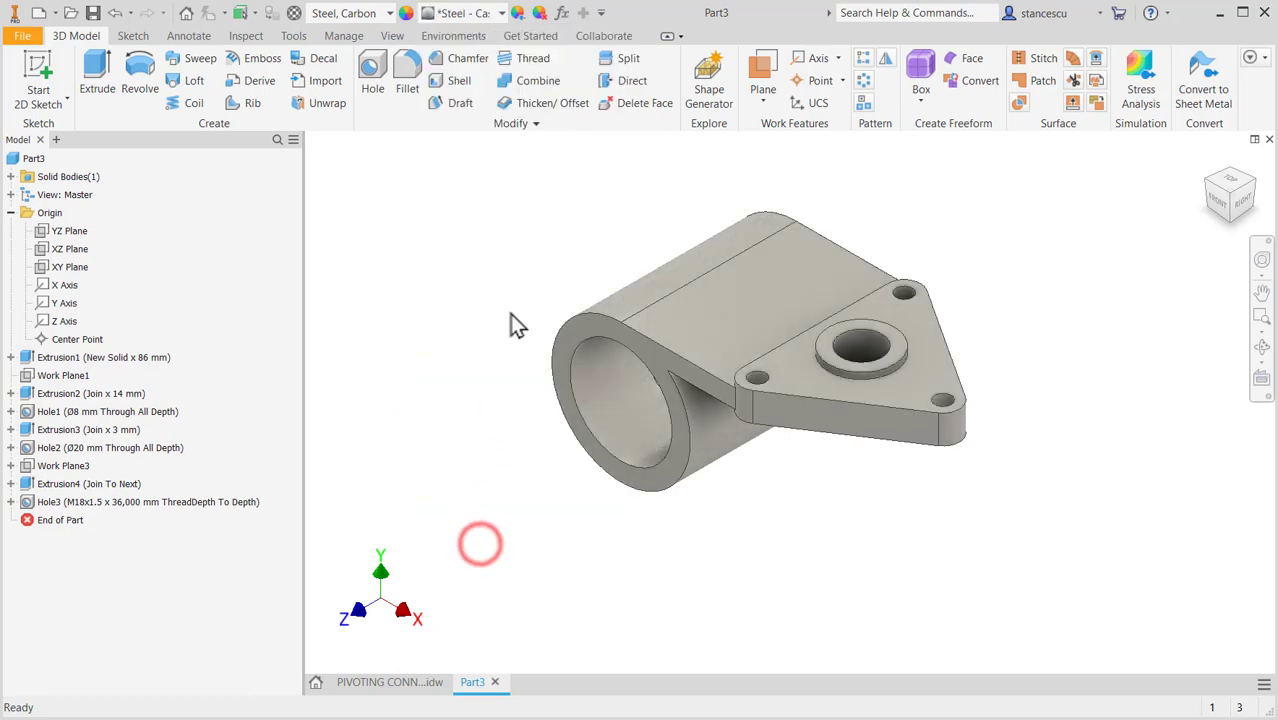
Apply the Steel - Polished appearance to the tube bore, plate top face, raised ring's faces, central bore and three small hole walls
left_click(619, 393)
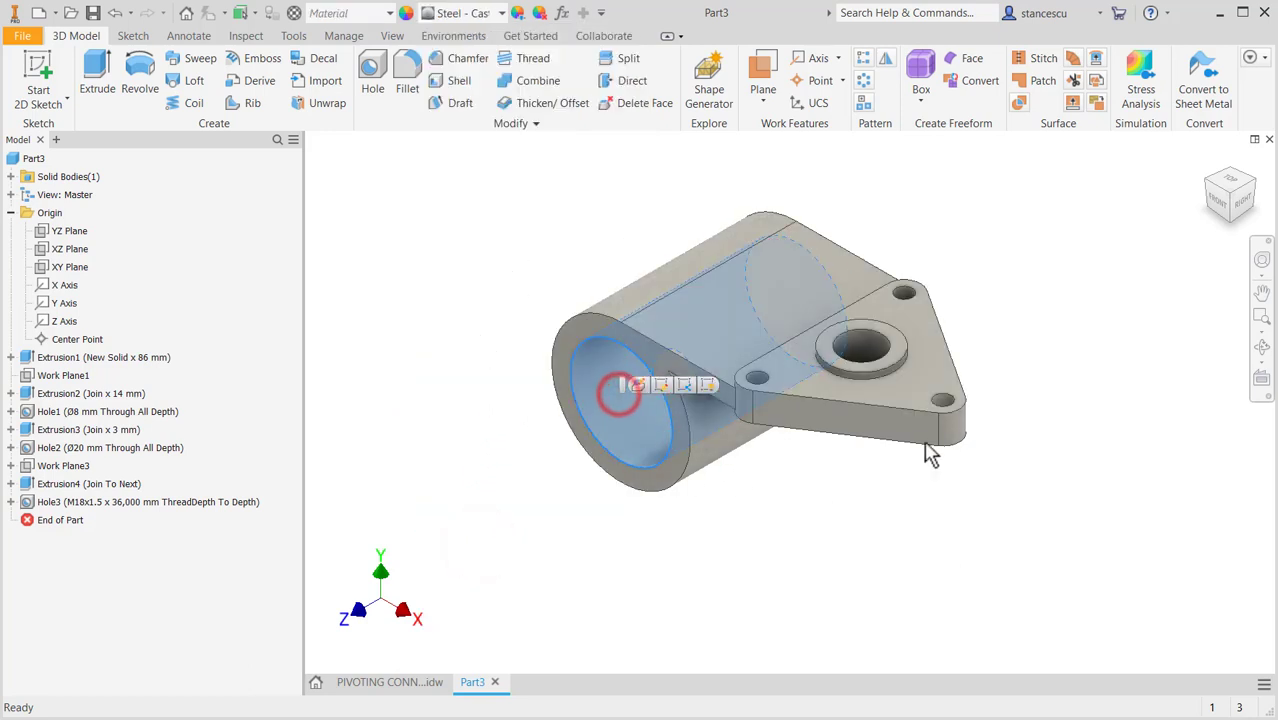
left_click(920, 330, "ctrl")
scroll(860, 370, "down", 5)
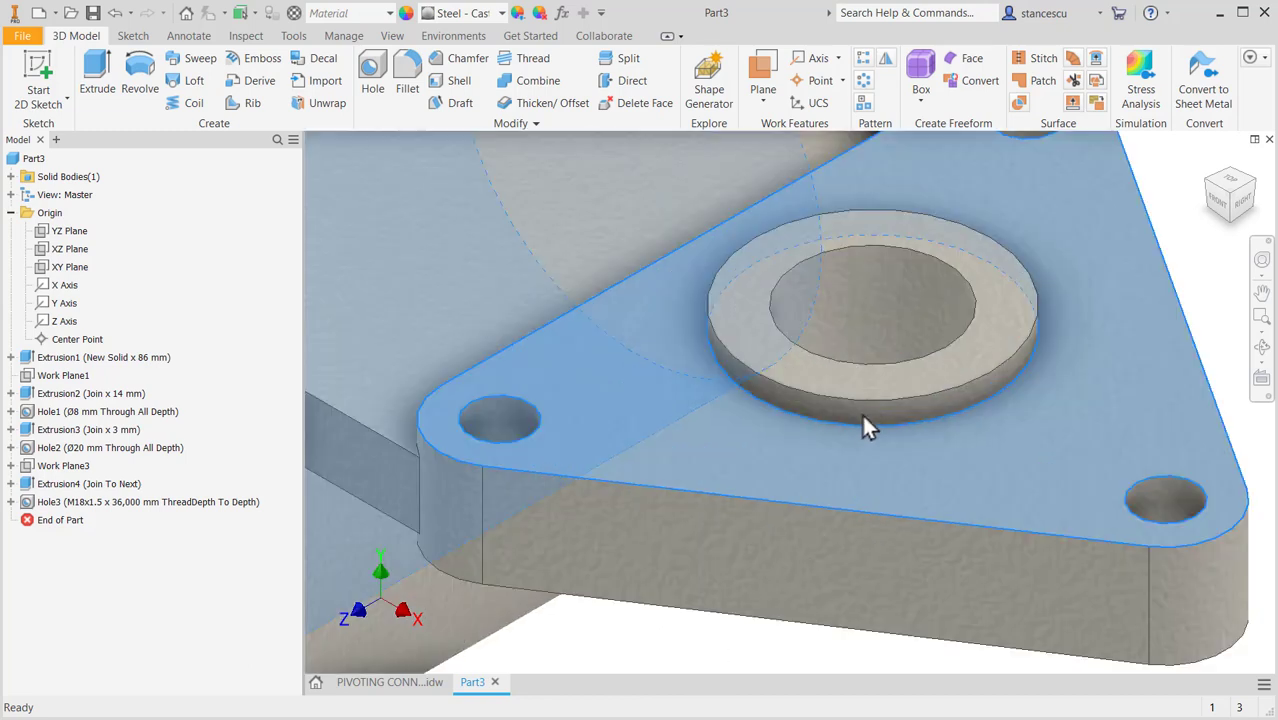
left_click(885, 405, "ctrl")
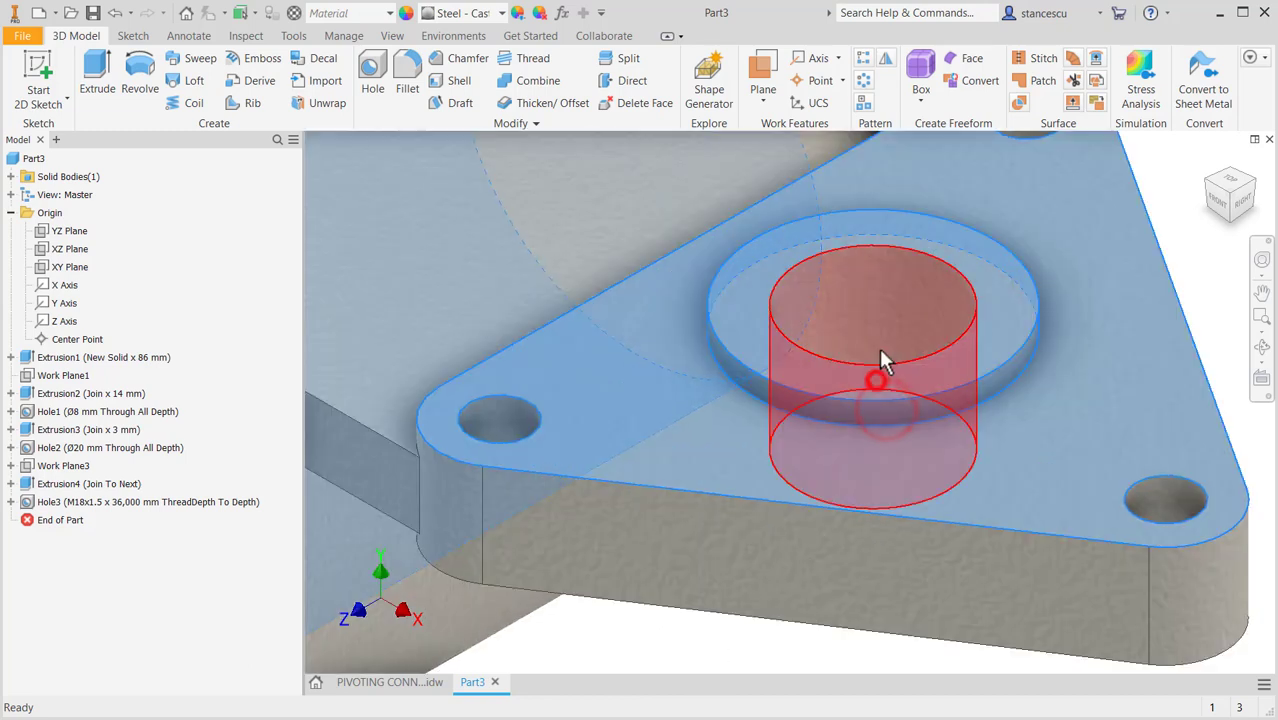
left_click(879, 347, "ctrl")
left_click(513, 428, "ctrl")
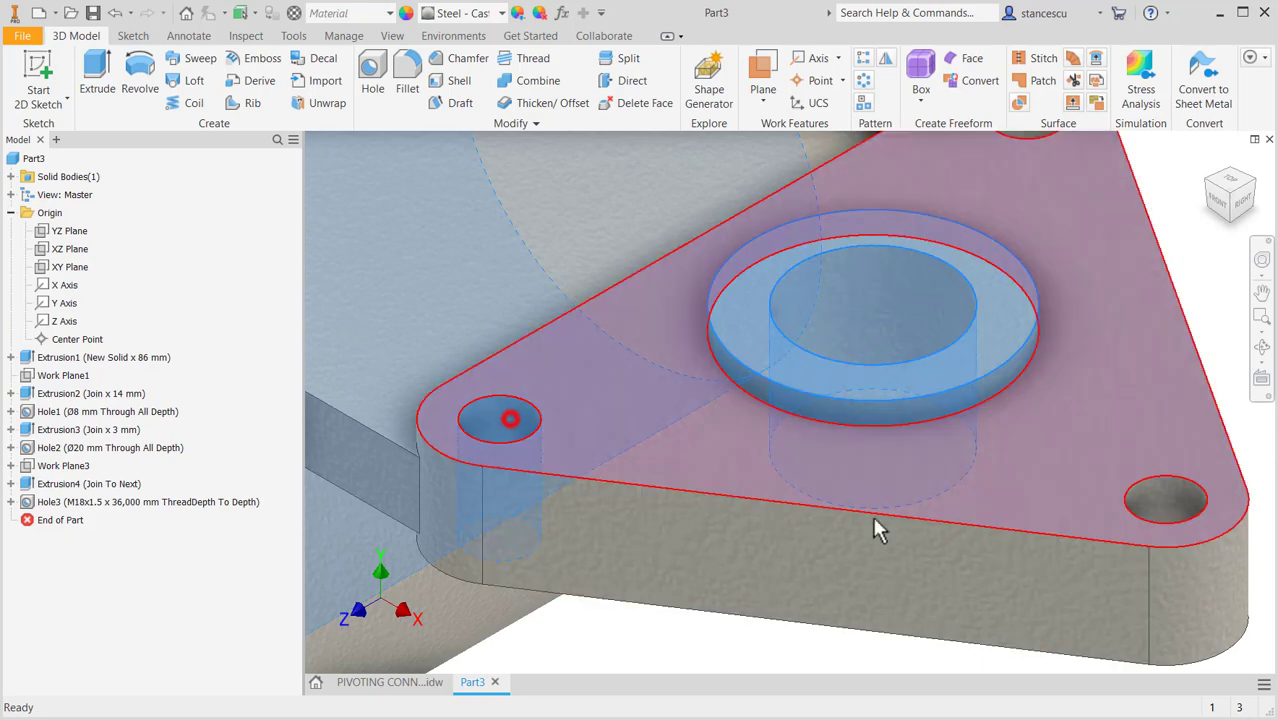
left_click(1158, 508, "ctrl")
middle_click_drag(1050, 456, 1052, 575)
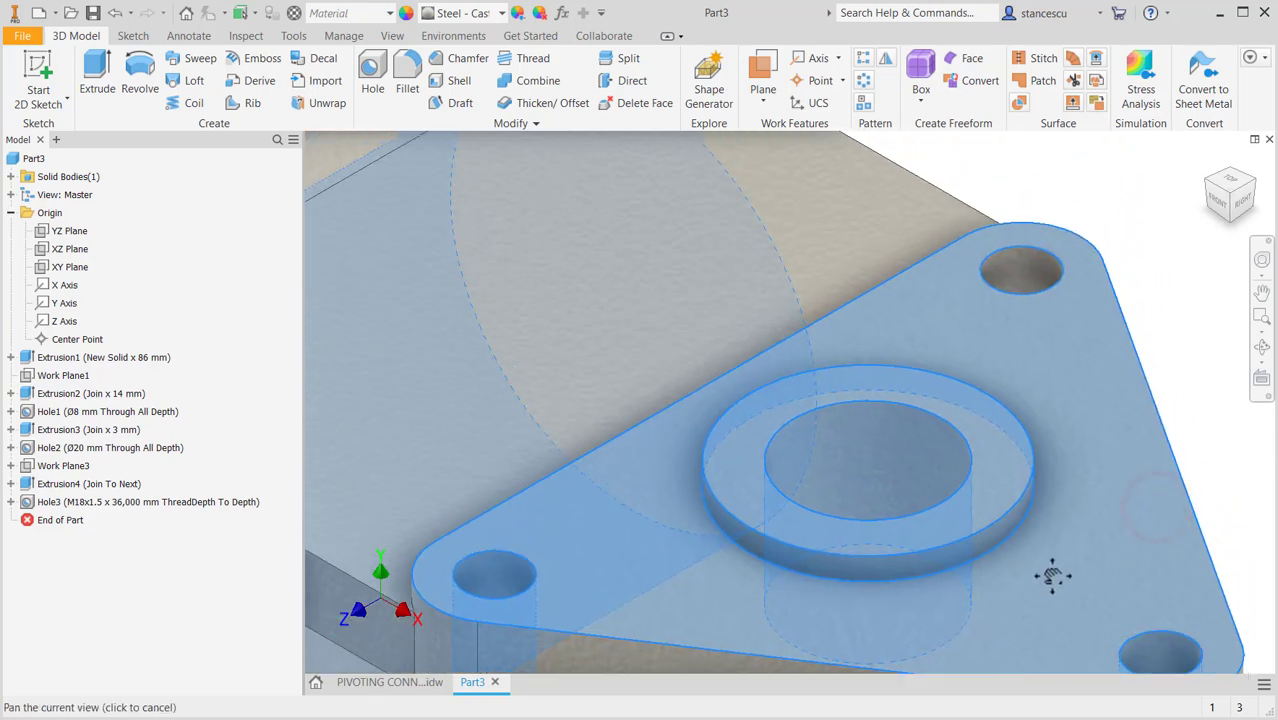
left_click(1010, 252, "ctrl")
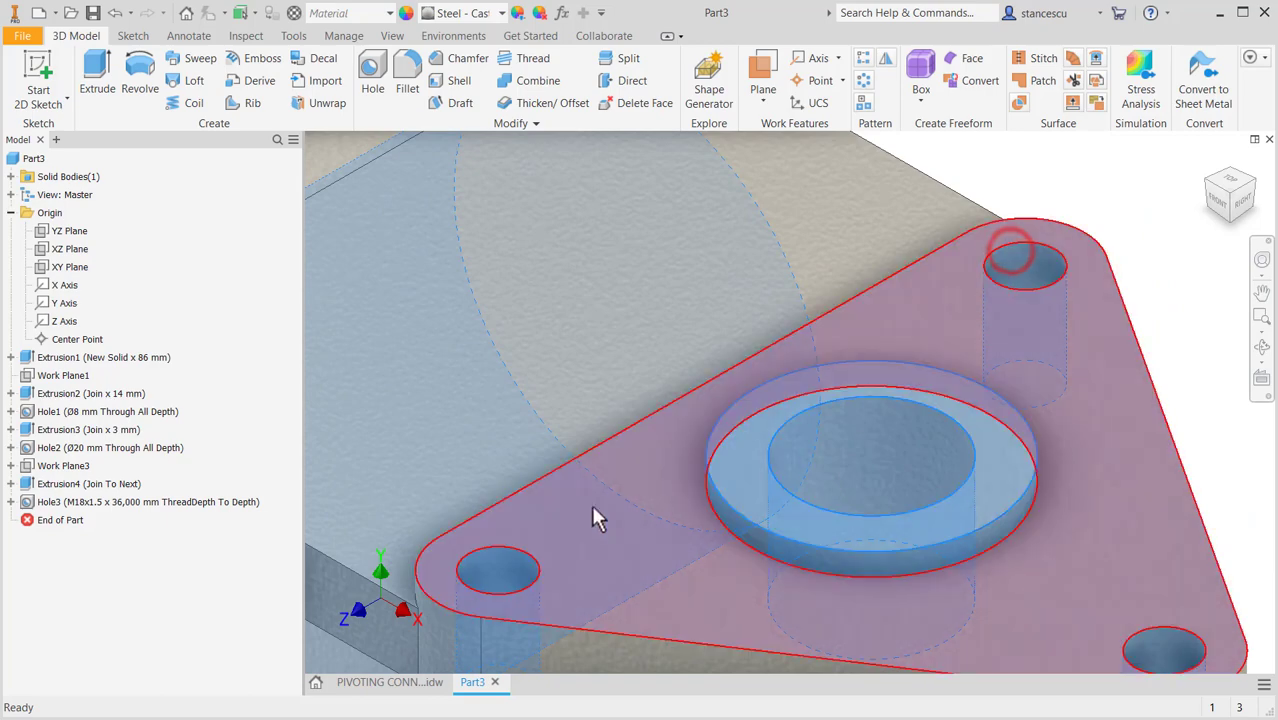
scroll(610, 493, "down", 3)
middle_click_drag(688, 530, 870, 391, "shift")
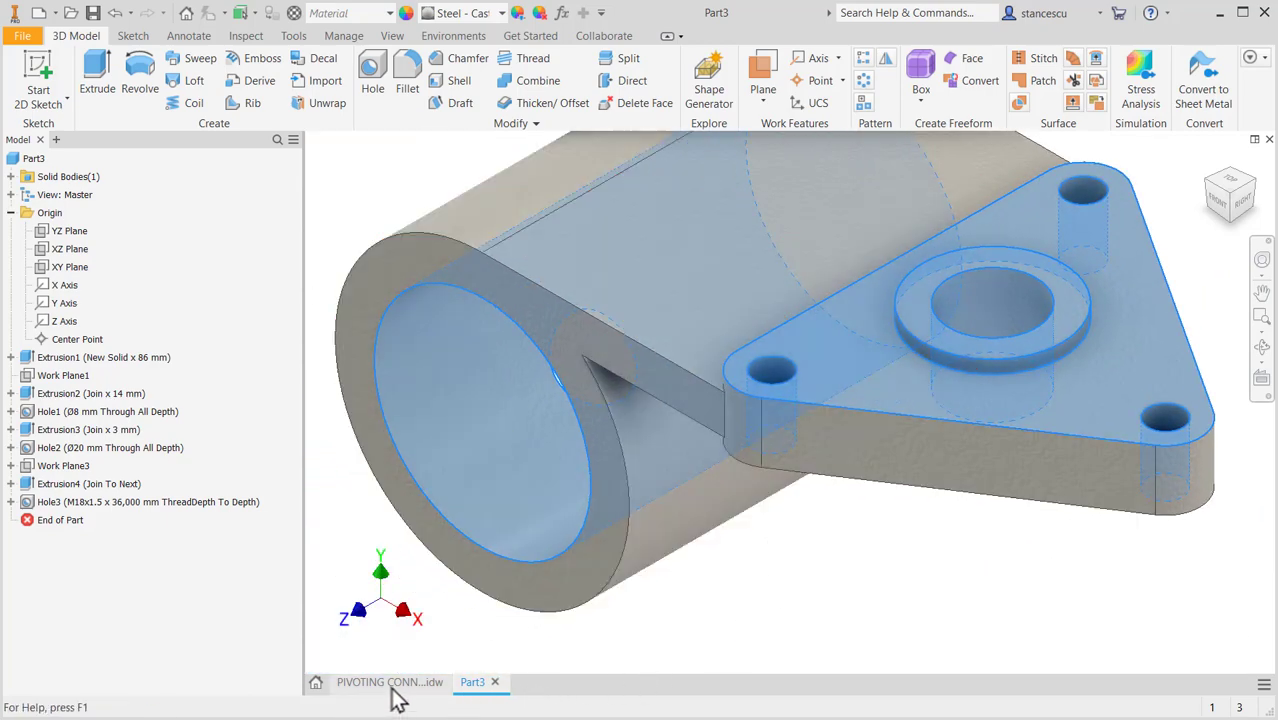
left_click(497, 12)
left_click(489, 56)
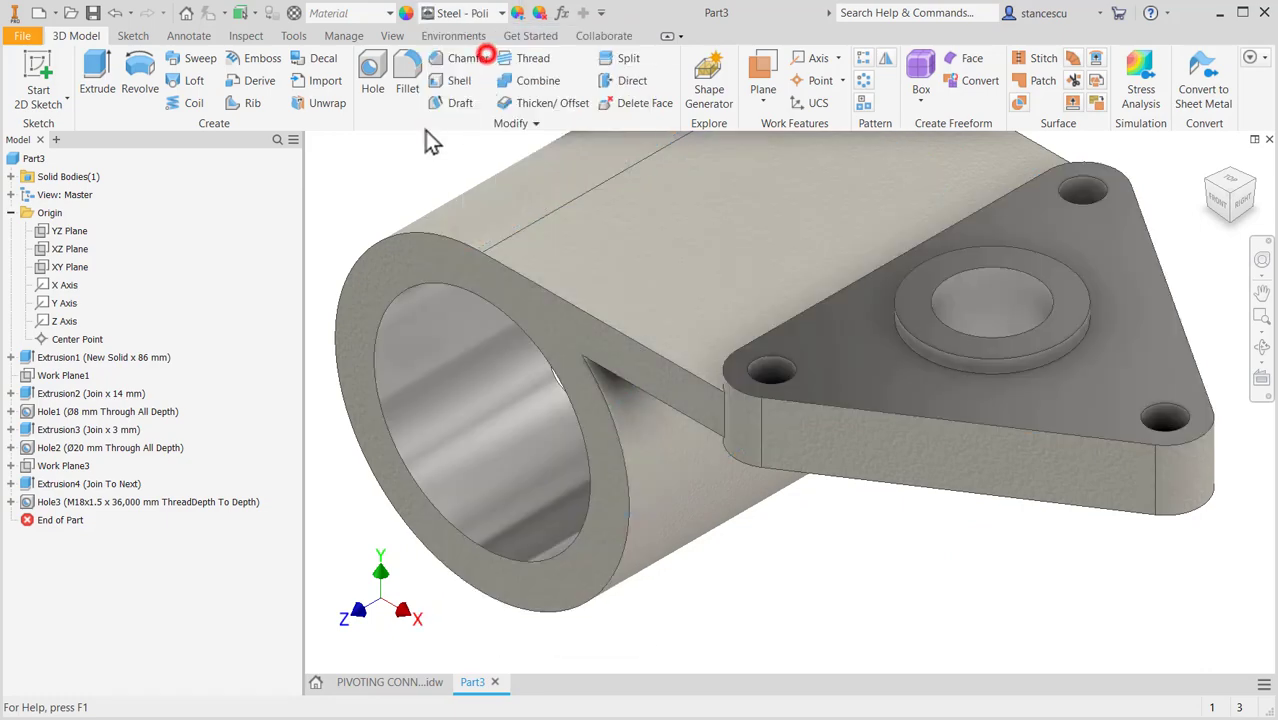
left_click(882, 603)
key("F6")
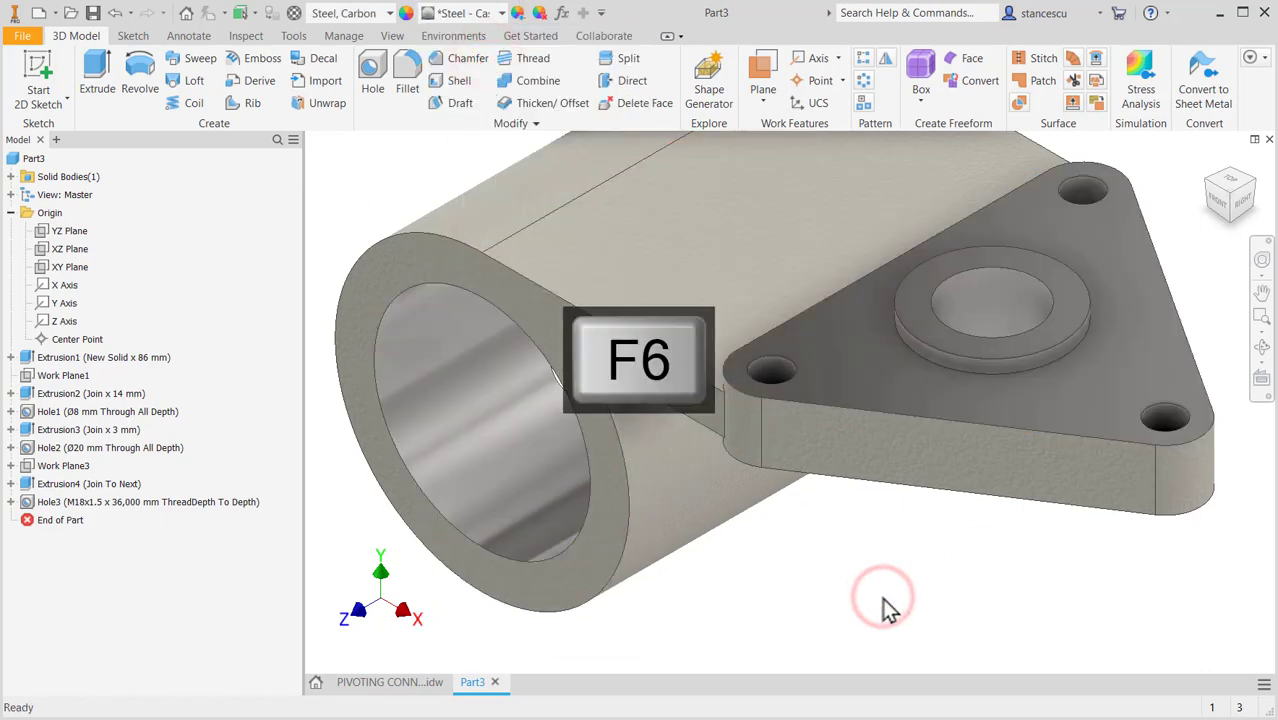
Give the underside of the triangular plate the Steel - Polished appearance
middle_click_drag(822, 476, 912, 352, "shift")
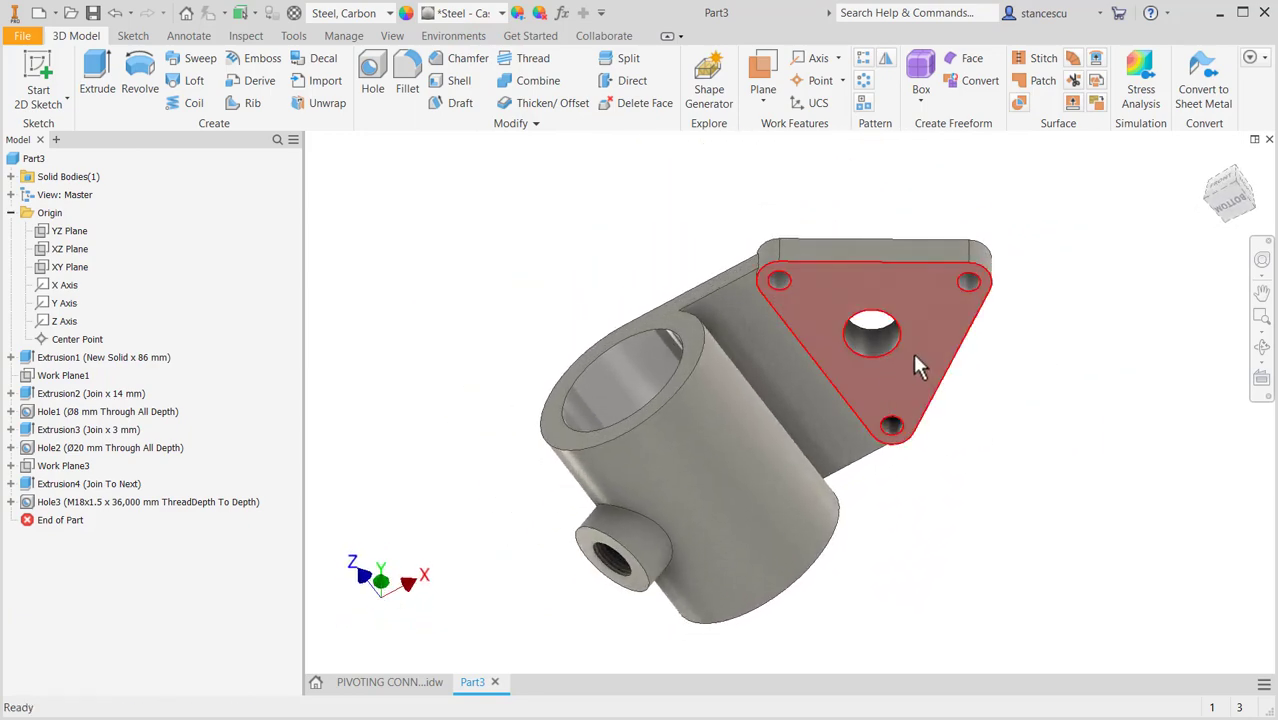
left_click(913, 355)
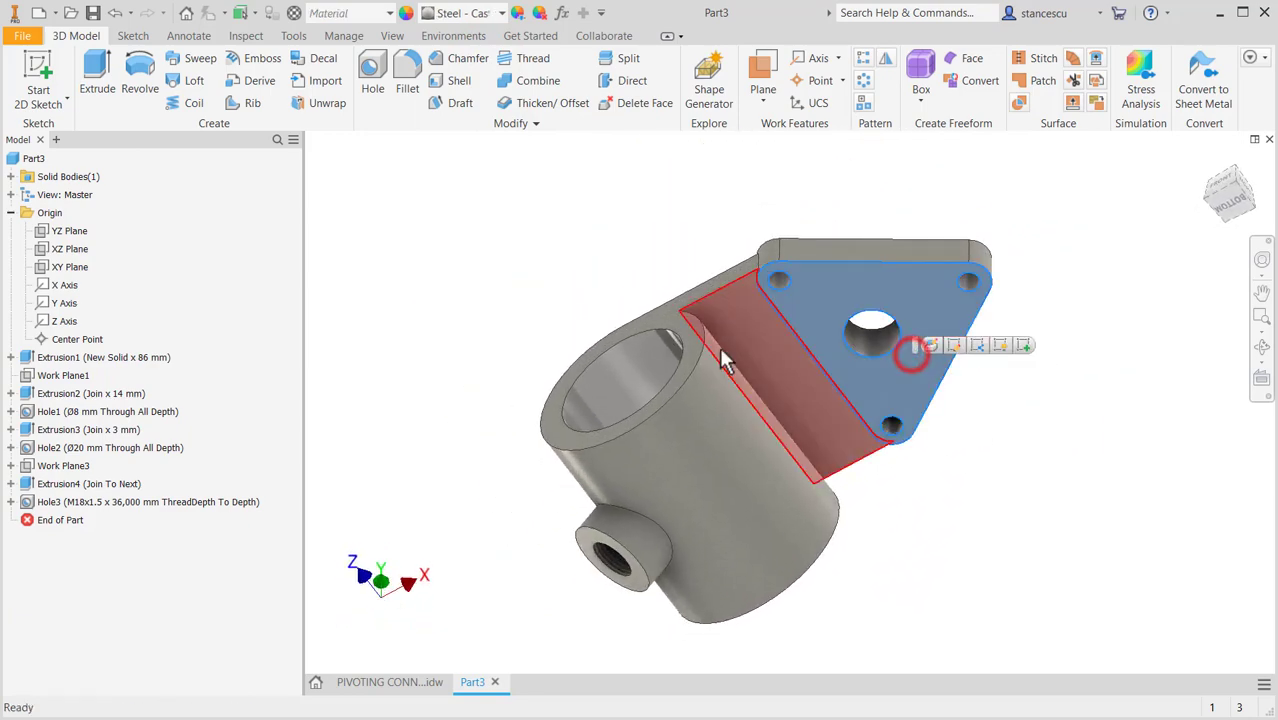
left_click(501, 13)
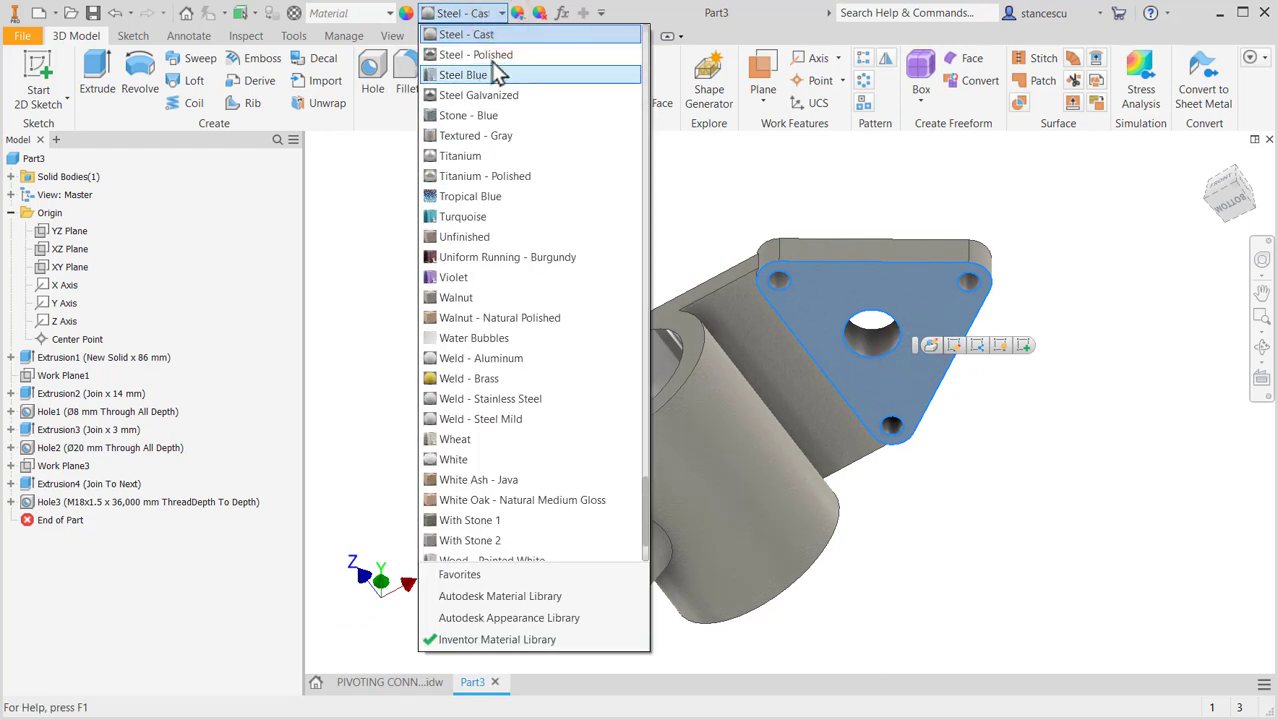
left_click(496, 57)
Set the appearance of the threaded side boss's annular end face to Steel - Polished
middle_click_drag(580, 278, 617, 283, "shift")
left_click(596, 519)
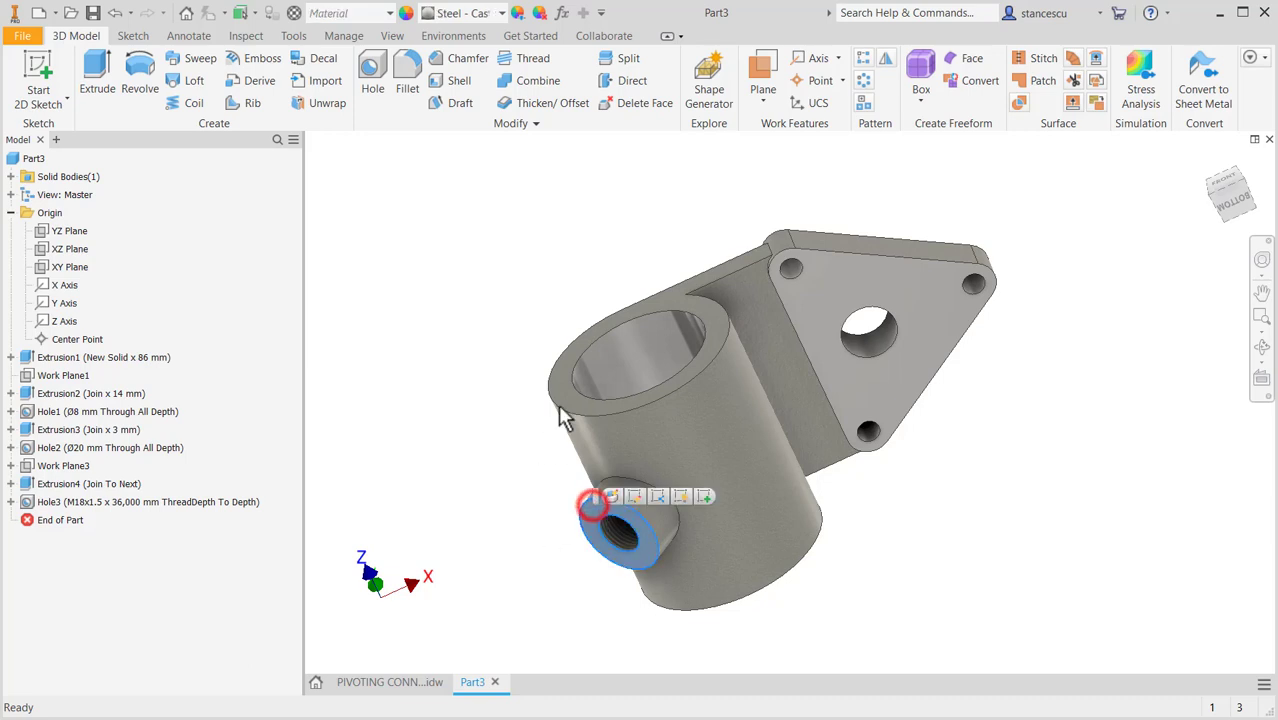
left_click(501, 13)
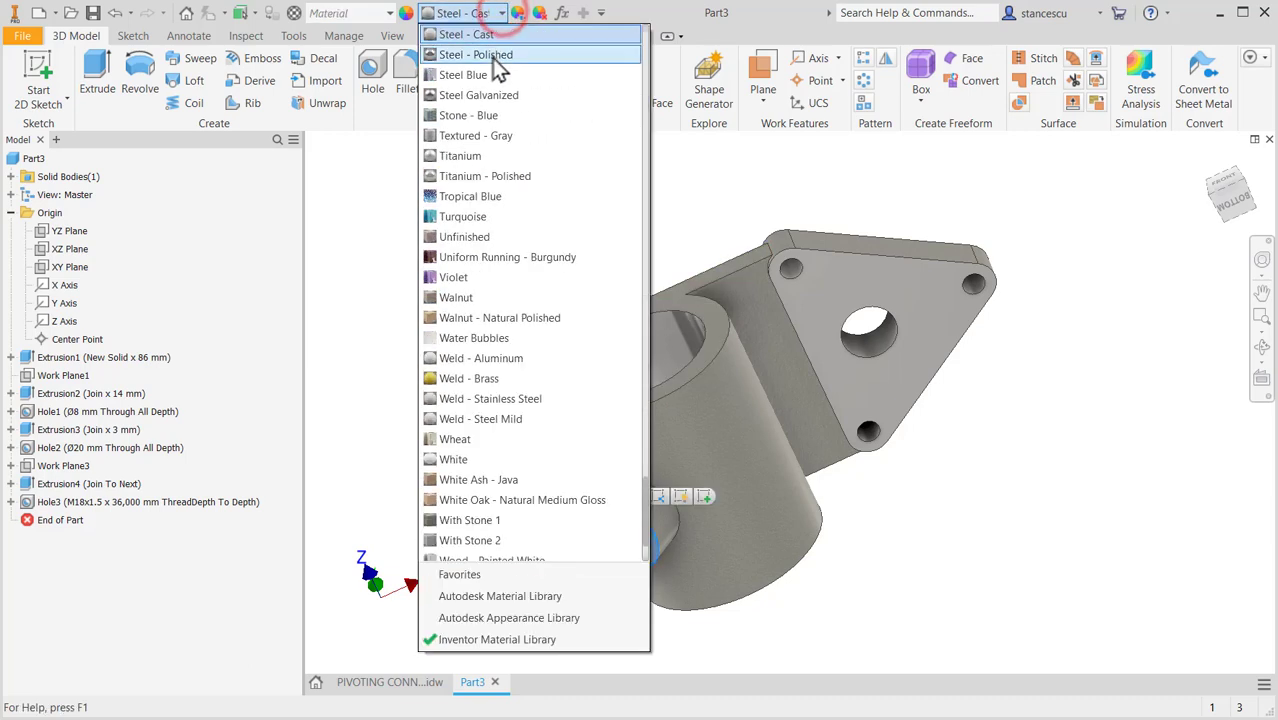
left_click(490, 38)
left_click(490, 177)
key("F6")
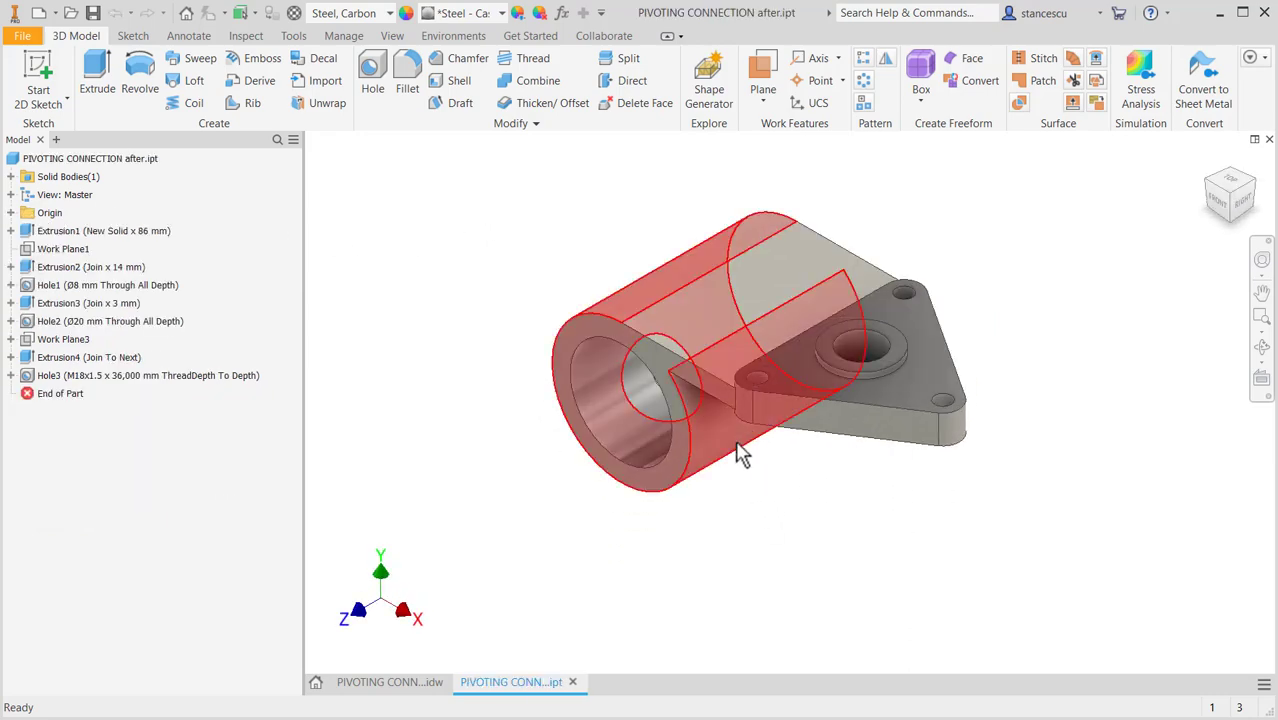
Check the drawing for the missing radius, and fillet the inner edge where the tube meets the connecting web's underside with a 5 mm radius
left_click(394, 690)
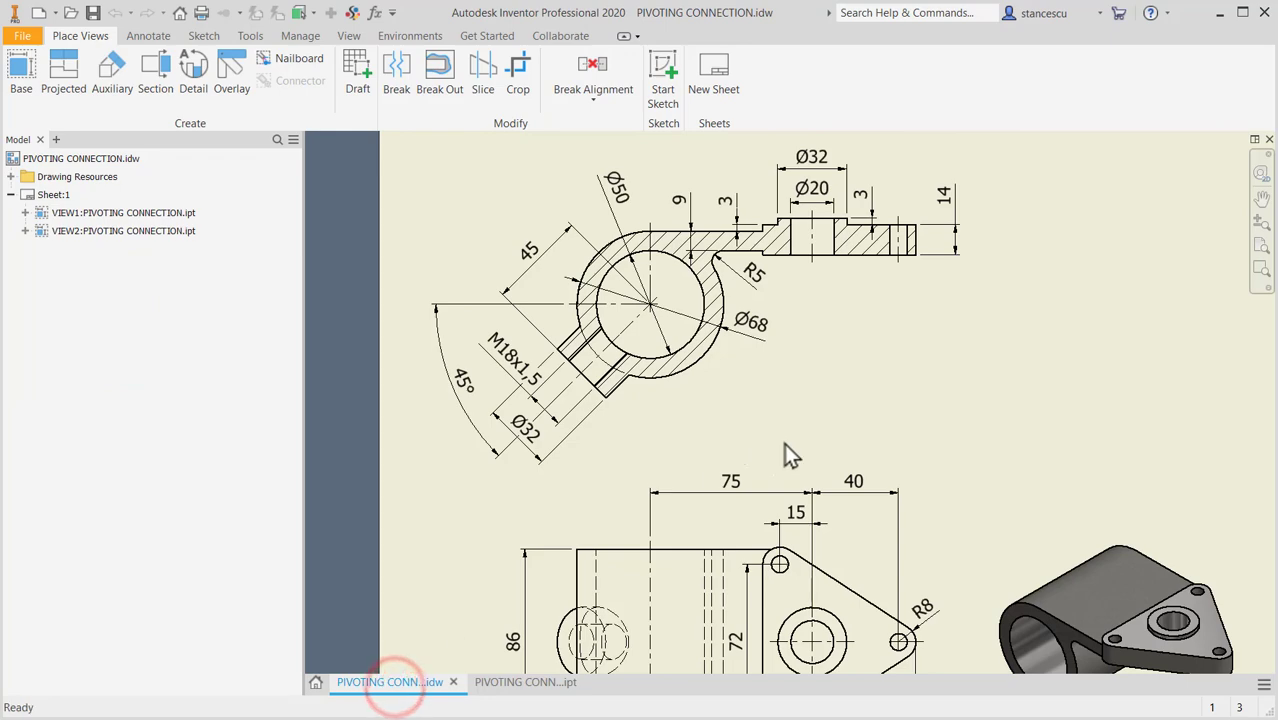
middle_click_drag(1043, 510, 1022, 418)
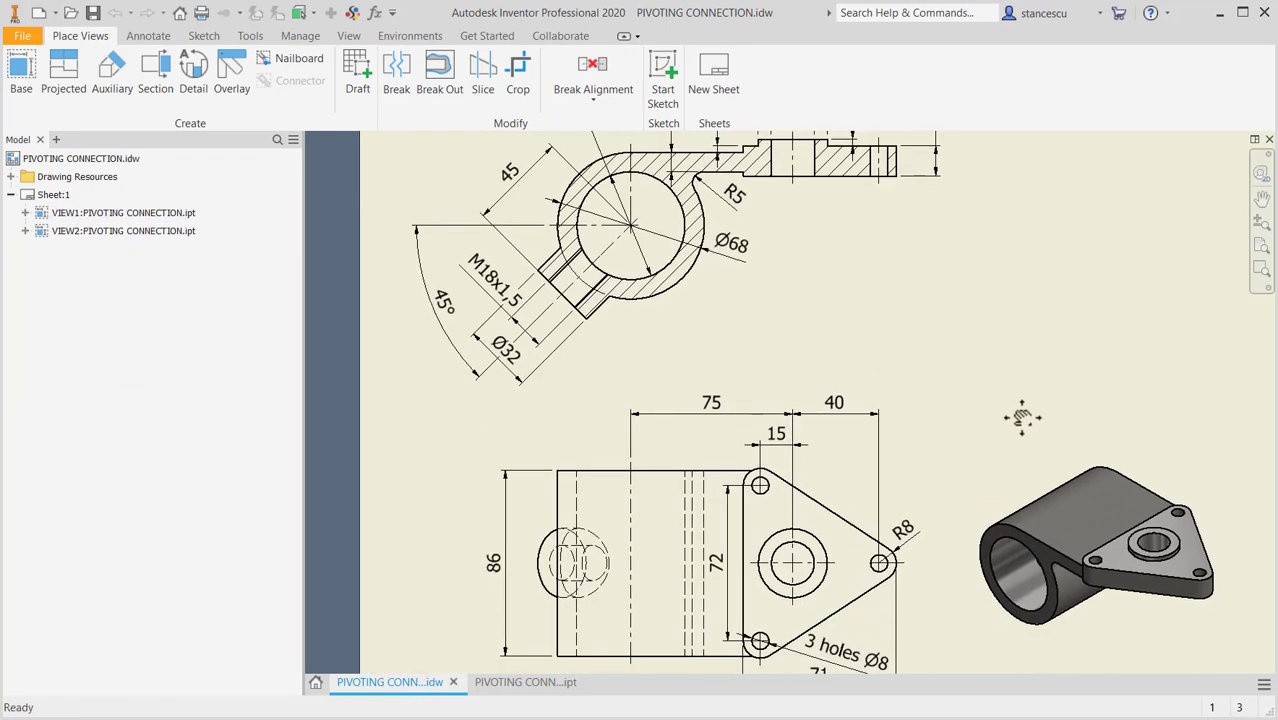
key("Home")
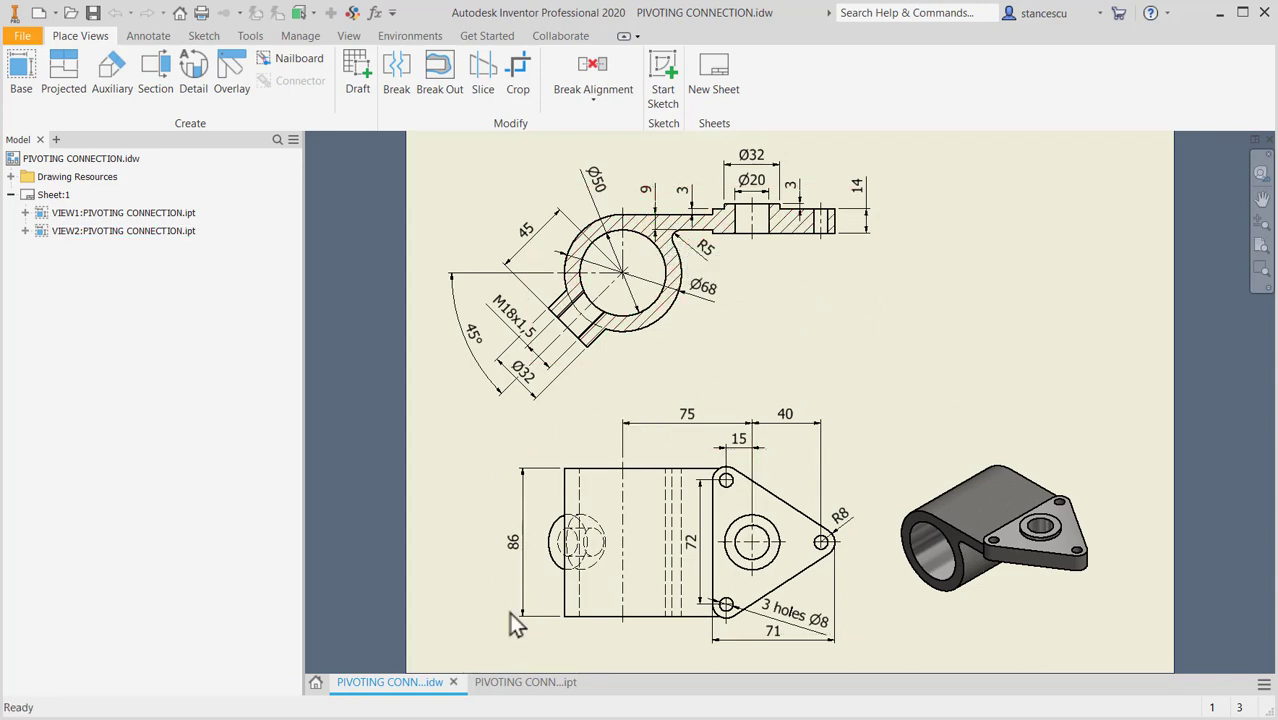
left_click(509, 689)
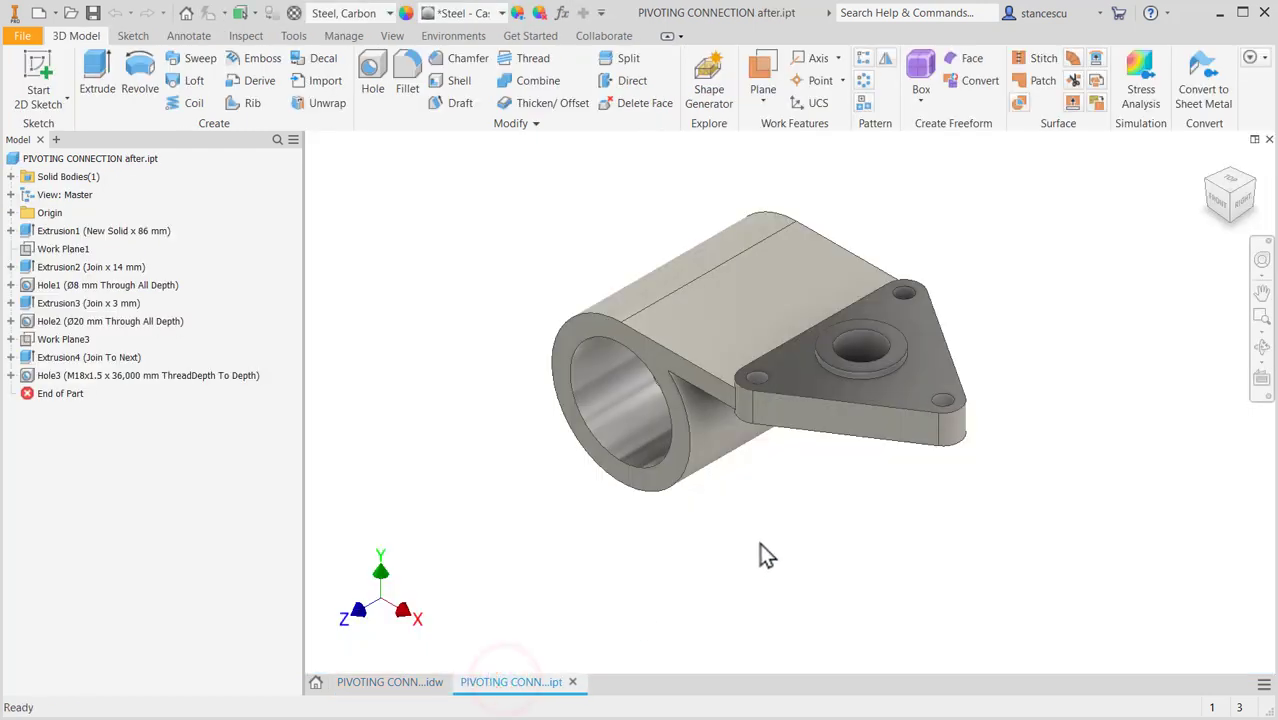
key("F4")
left_click_drag(769, 529, 864, 414)
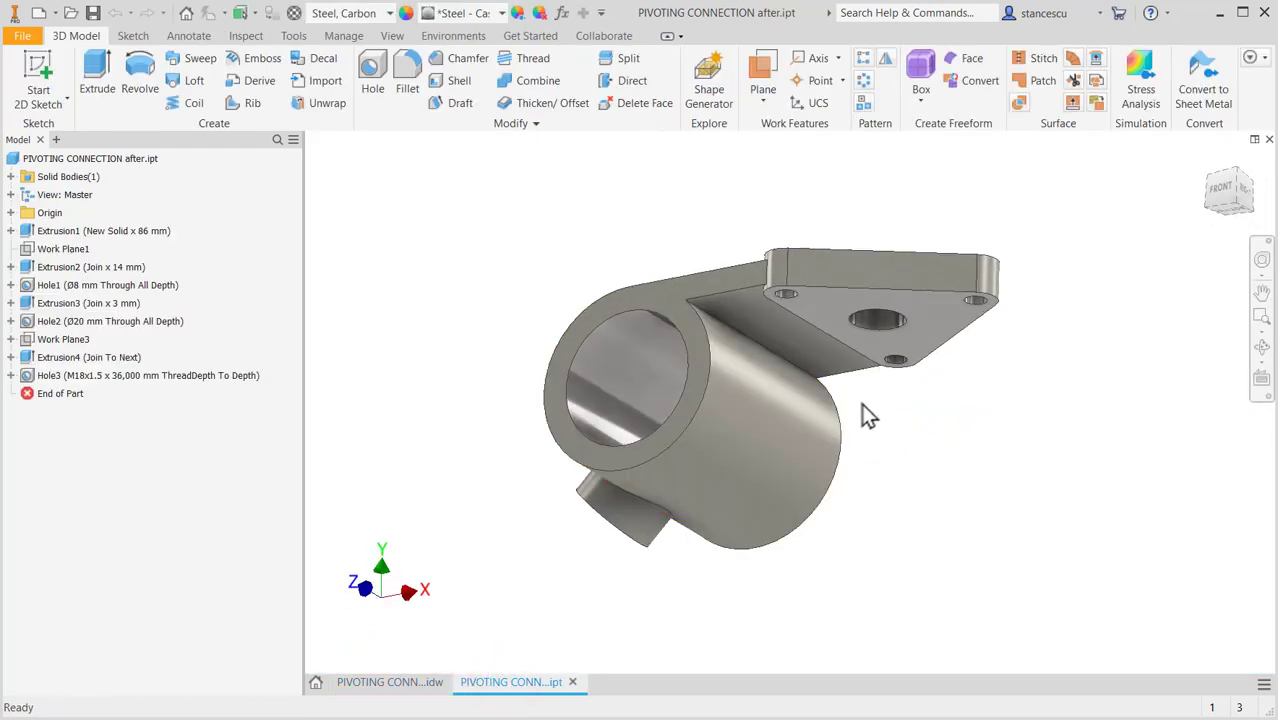
left_click(737, 330)
left_click(755, 320)
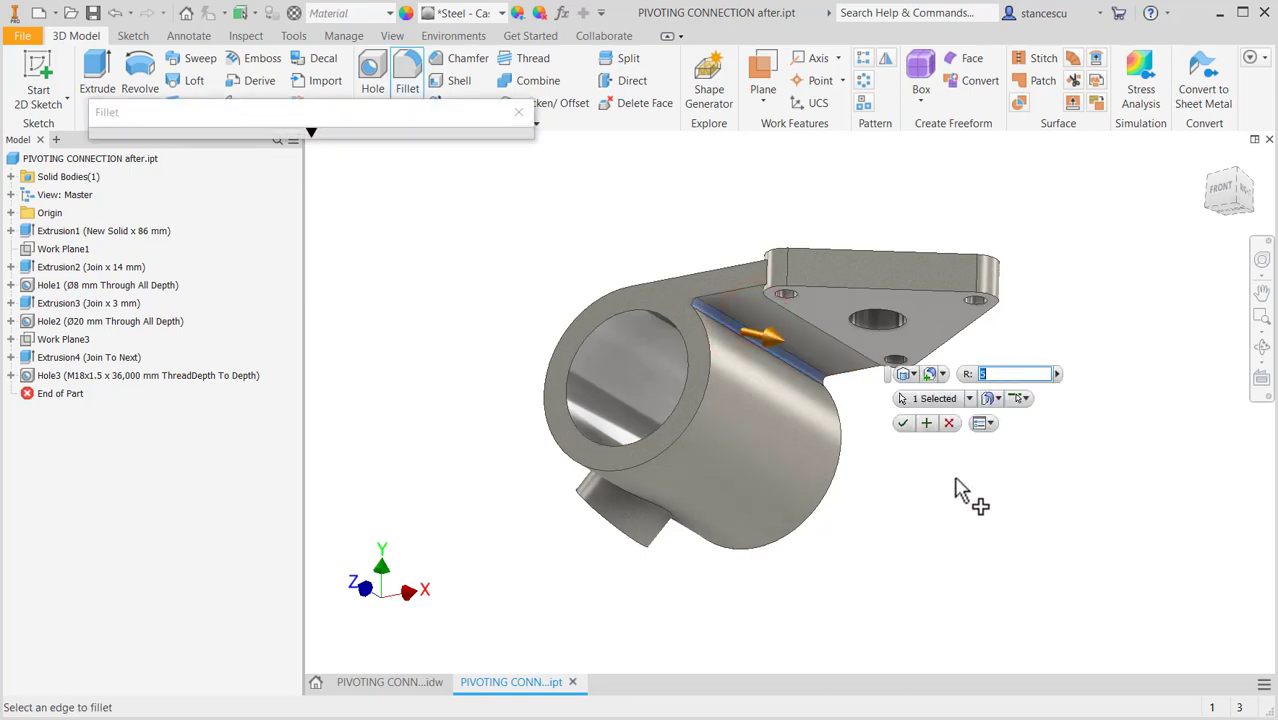
type("5")
left_click(902, 423)
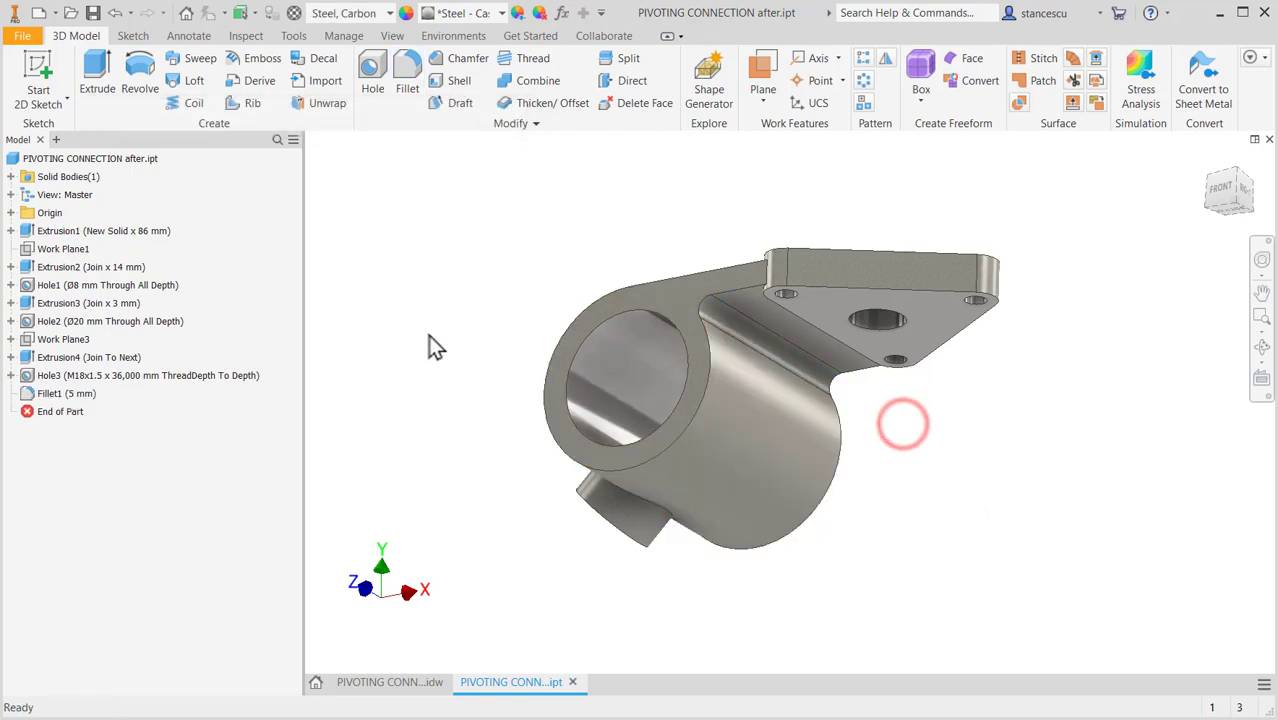
key("F6")
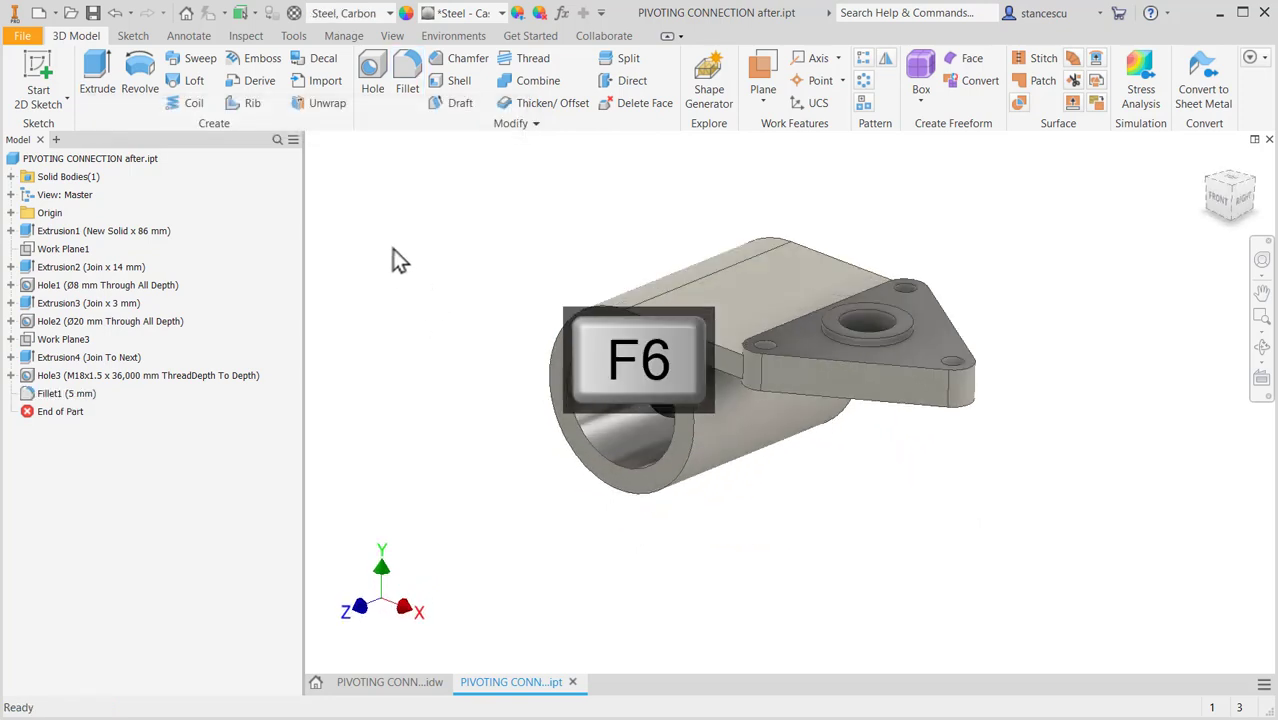
Update the part's physical properties in iProperties and examine its mass
left_click(14, 158)
right_click(14, 158)
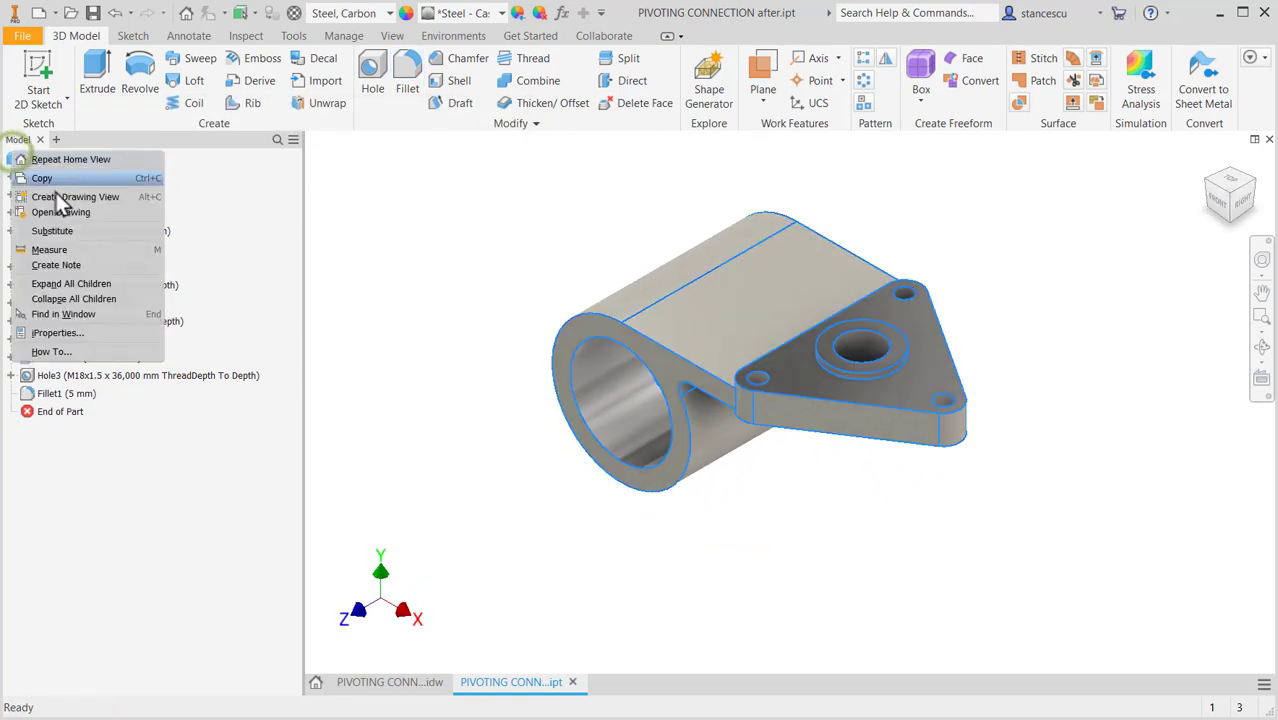
left_click(73, 334)
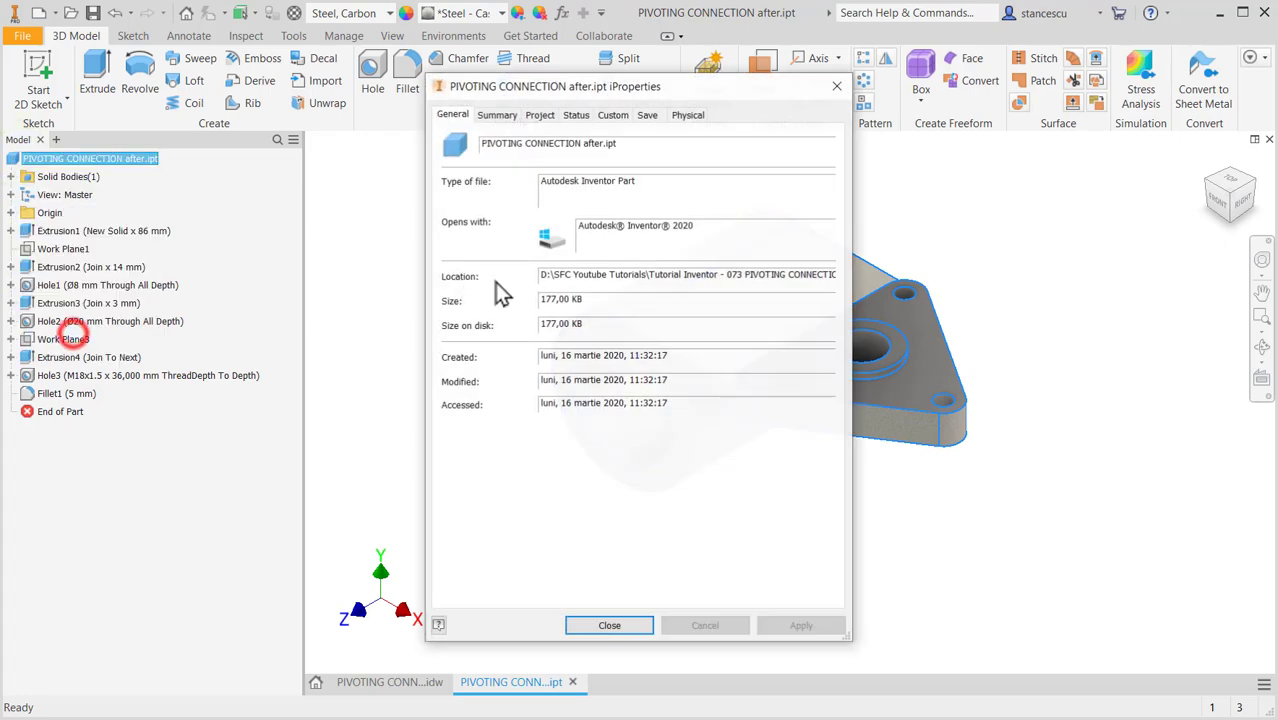
left_click(690, 115)
left_click(800, 157)
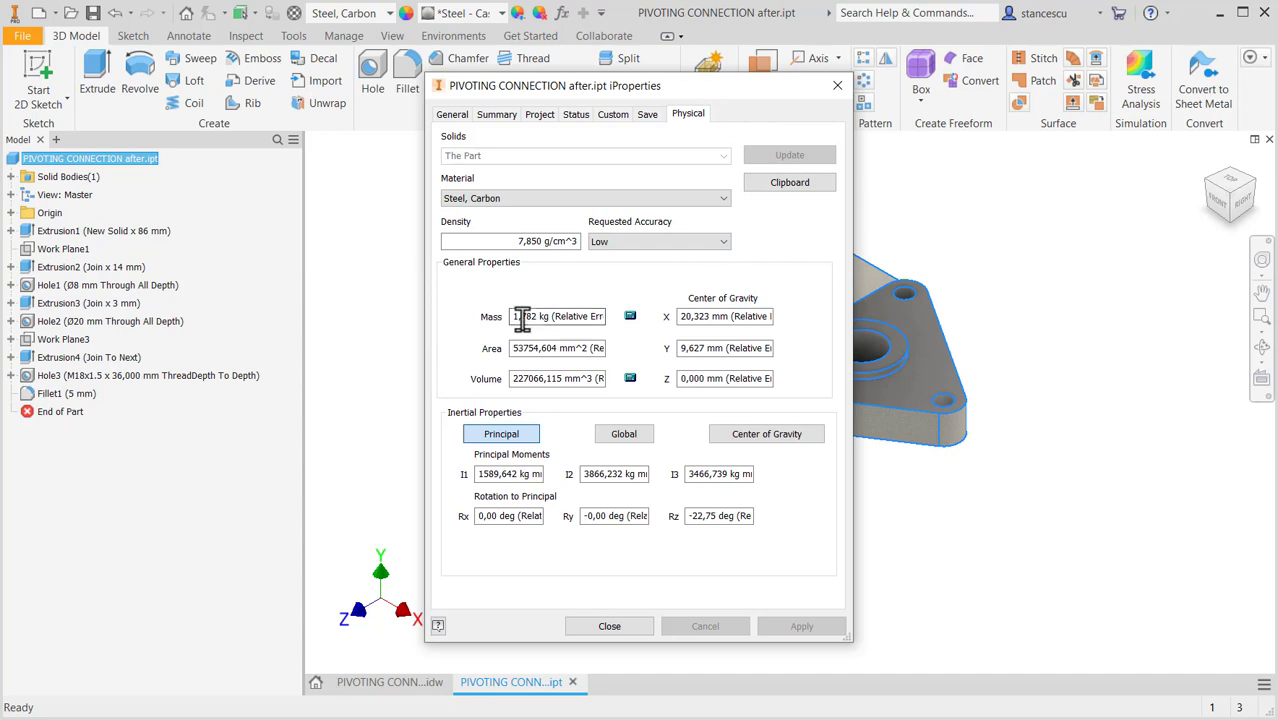
left_click(600, 627)
left_click(907, 524)
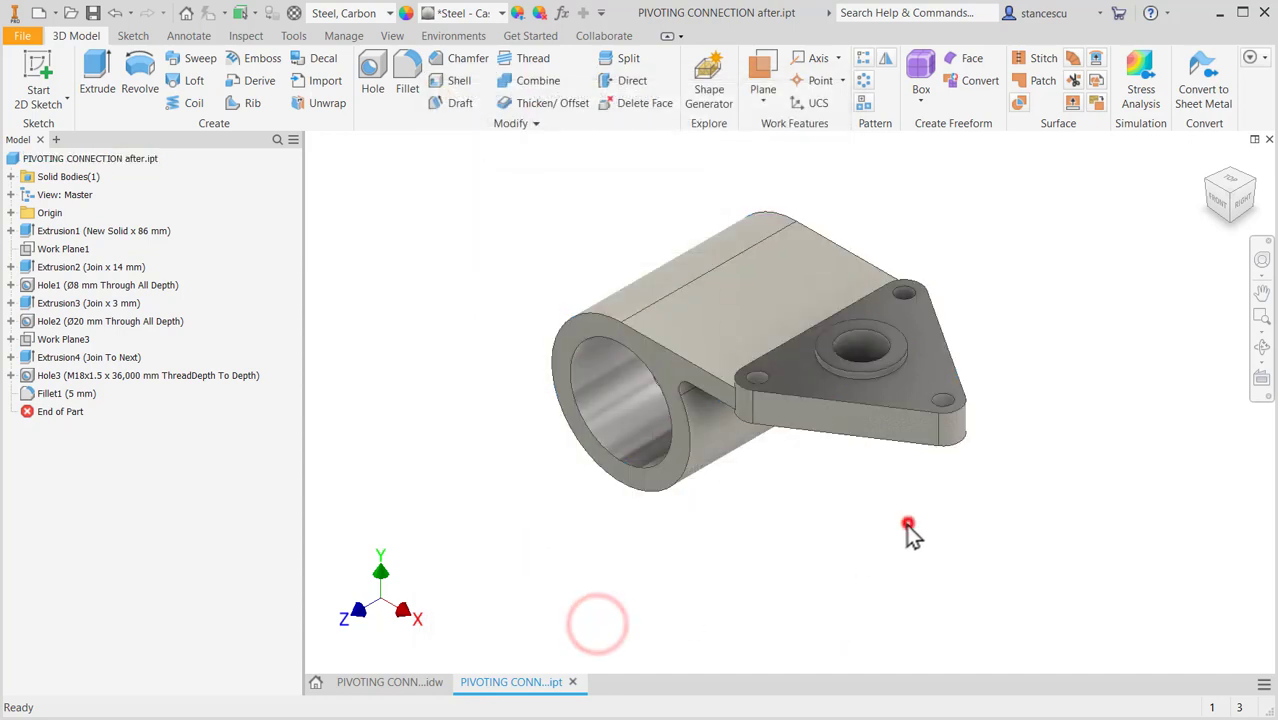